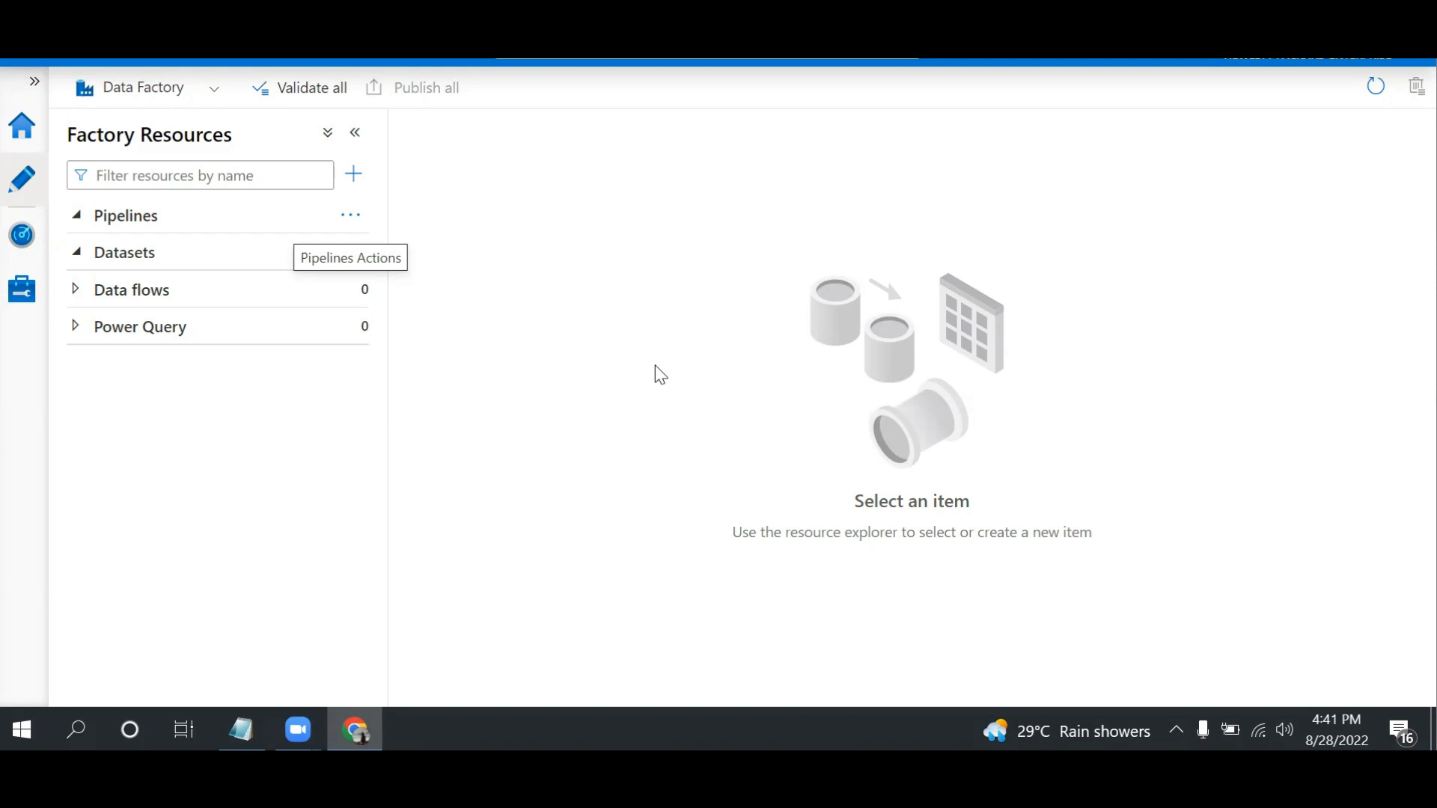
Open Notepad and write "Source - Destination" as the first line of the new note
{"action": "key", "text": "super+r"}
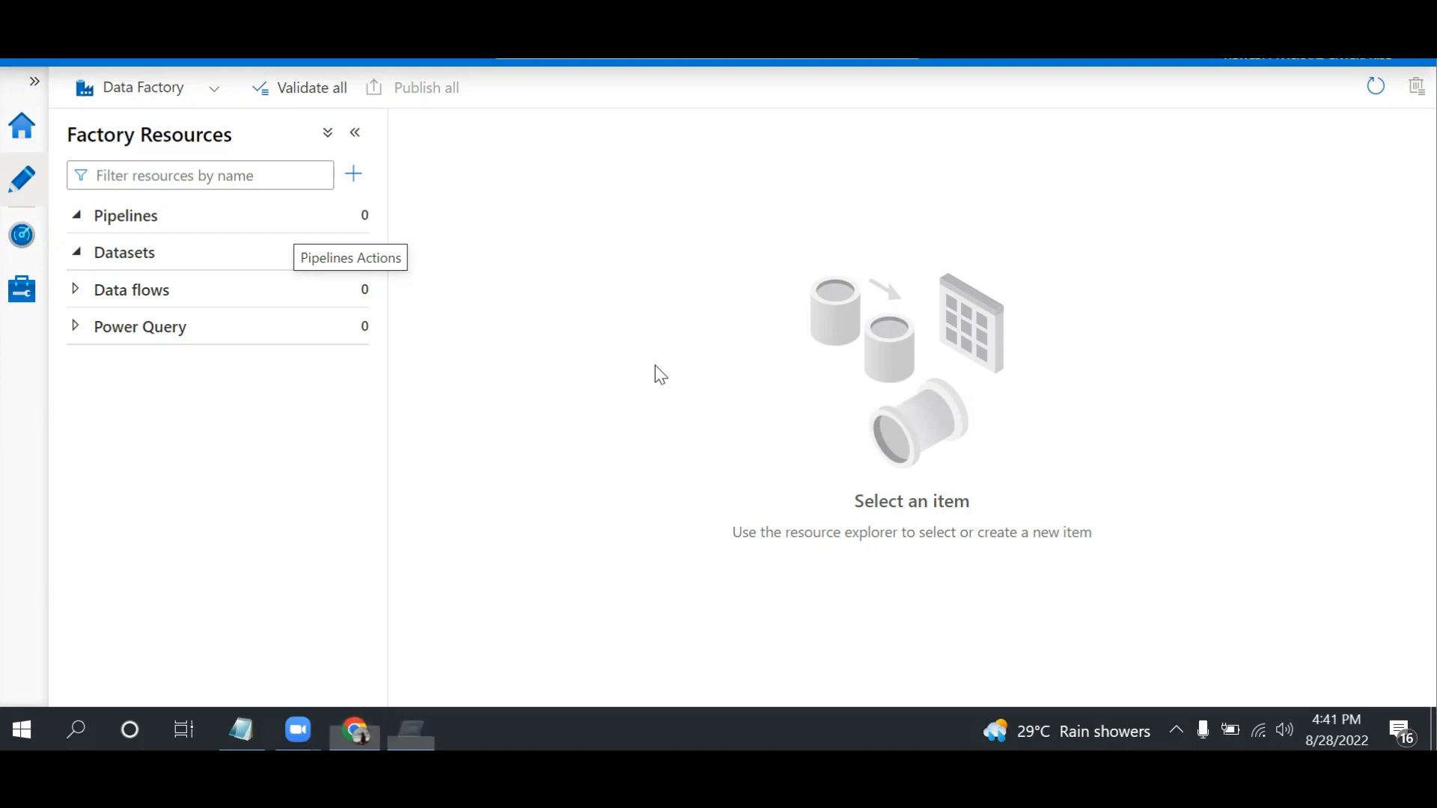
{"action": "key", "text": "Return"}
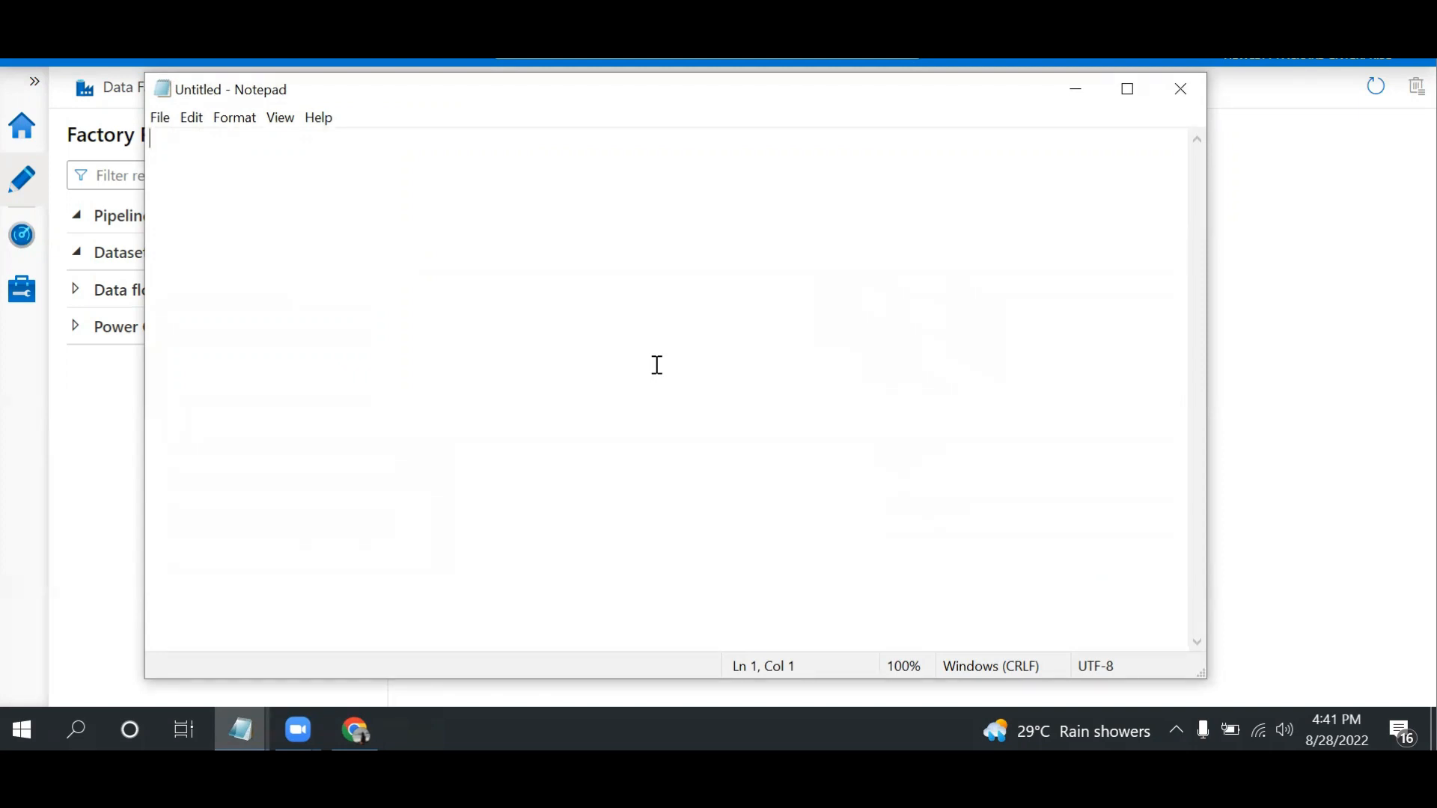
{"action": "type", "text": "So"}
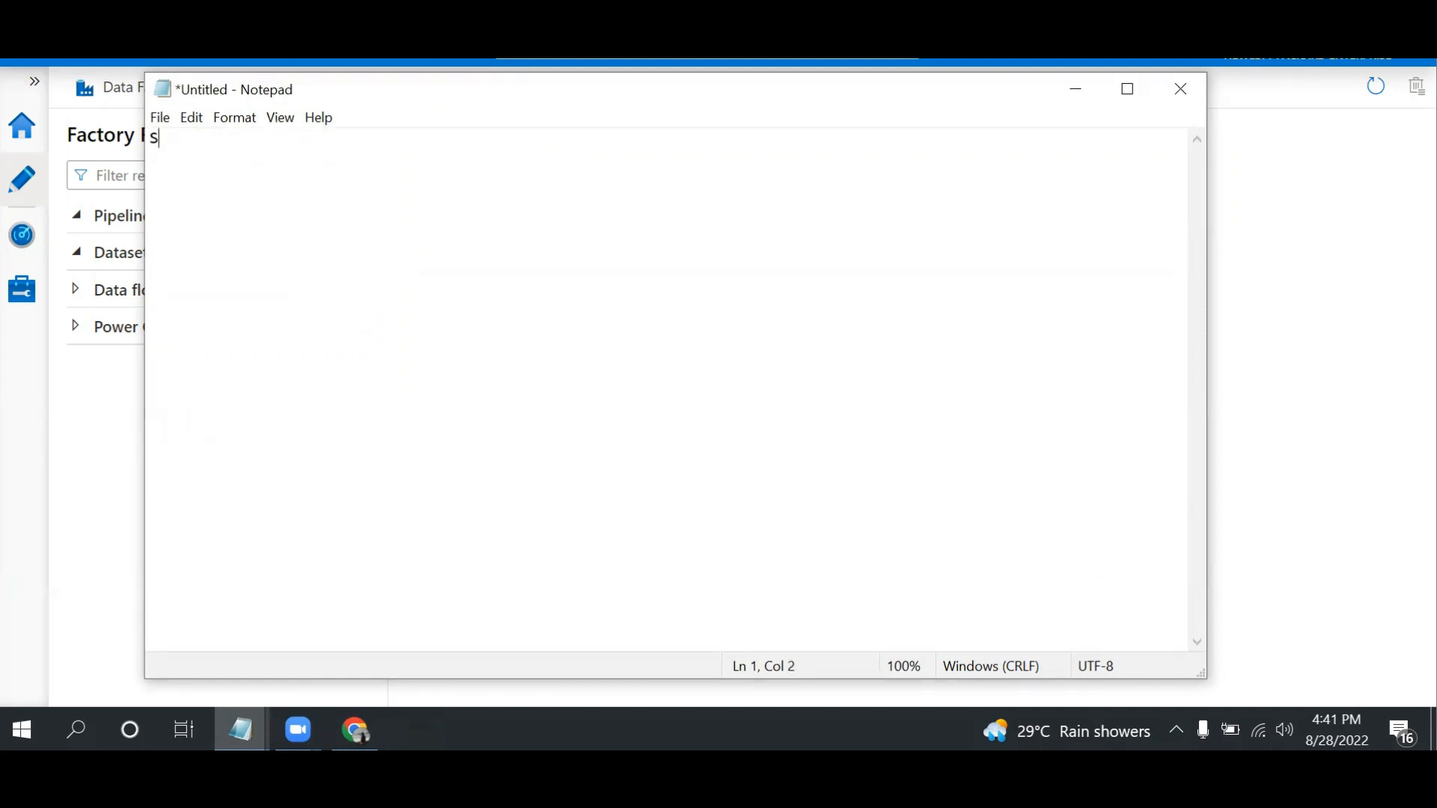
{"action": "type", "text": "urce"}
{"action": "type", "text": "-   Destination"}
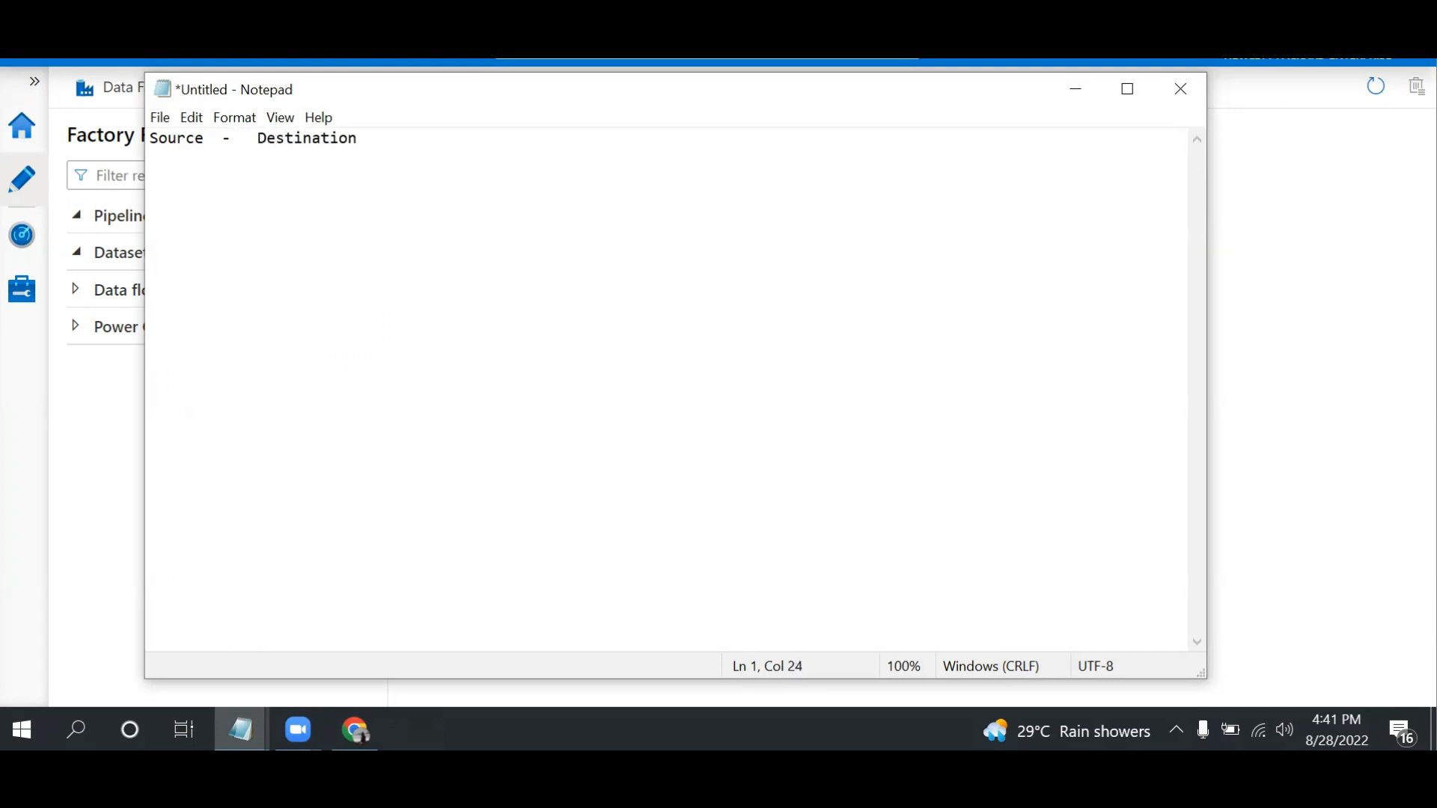
Add the line "Destination - Archive" to the note, leaving blank lines above it
{"action": "key", "text": "Return"}
{"action": "key", "text": "Return"}
{"action": "key", "text": "Return"}
{"action": "type", "text": "Destination - Archib"}
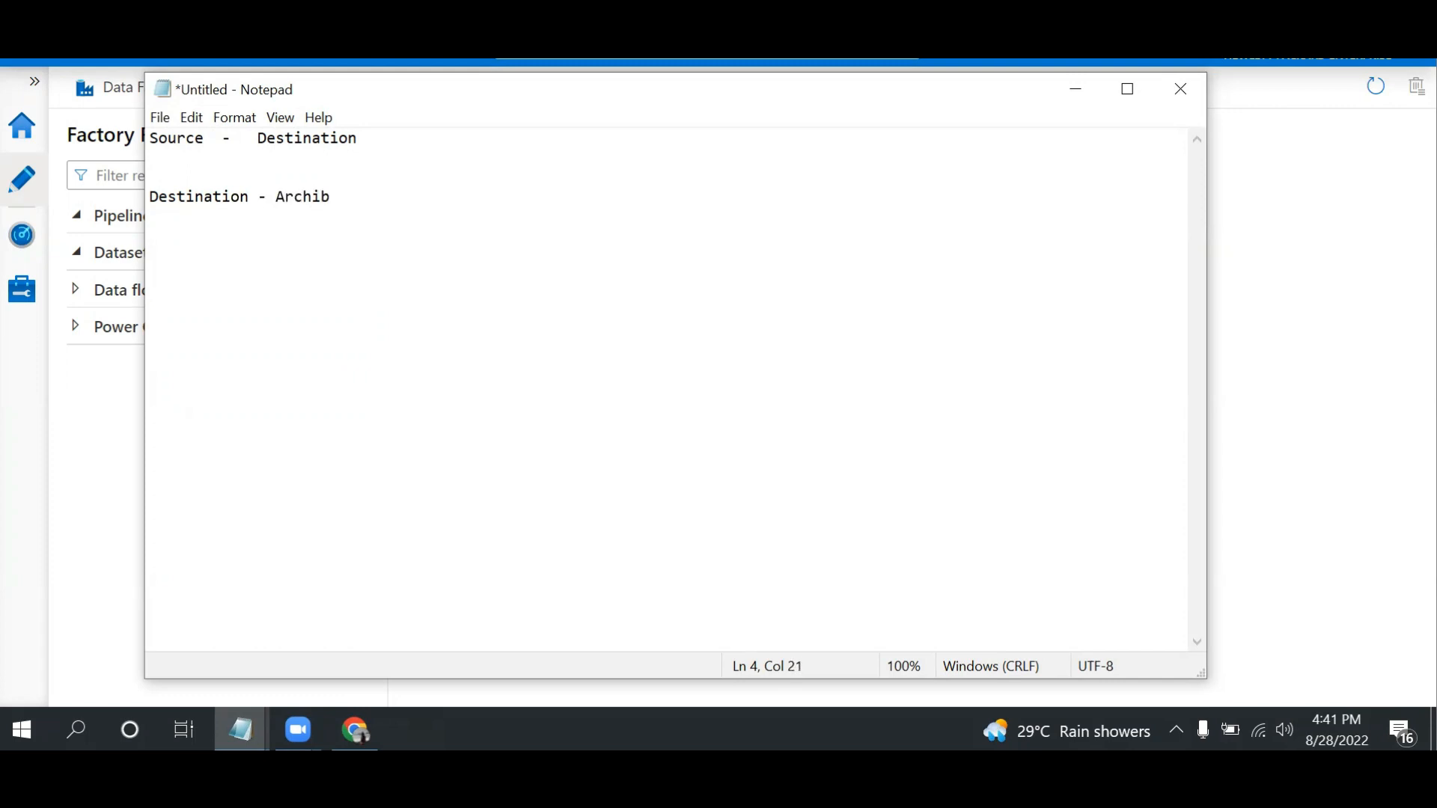
{"action": "key", "text": "BackSpace"}
{"action": "type", "text": "ve"}
Add the line "Multiple Sources" below the archive line, separated by blank lines
{"action": "key", "text": "Return"}
{"action": "key", "text": "Return"}
{"action": "key", "text": "Return"}
{"action": "type", "text": "Multiple Sources"}
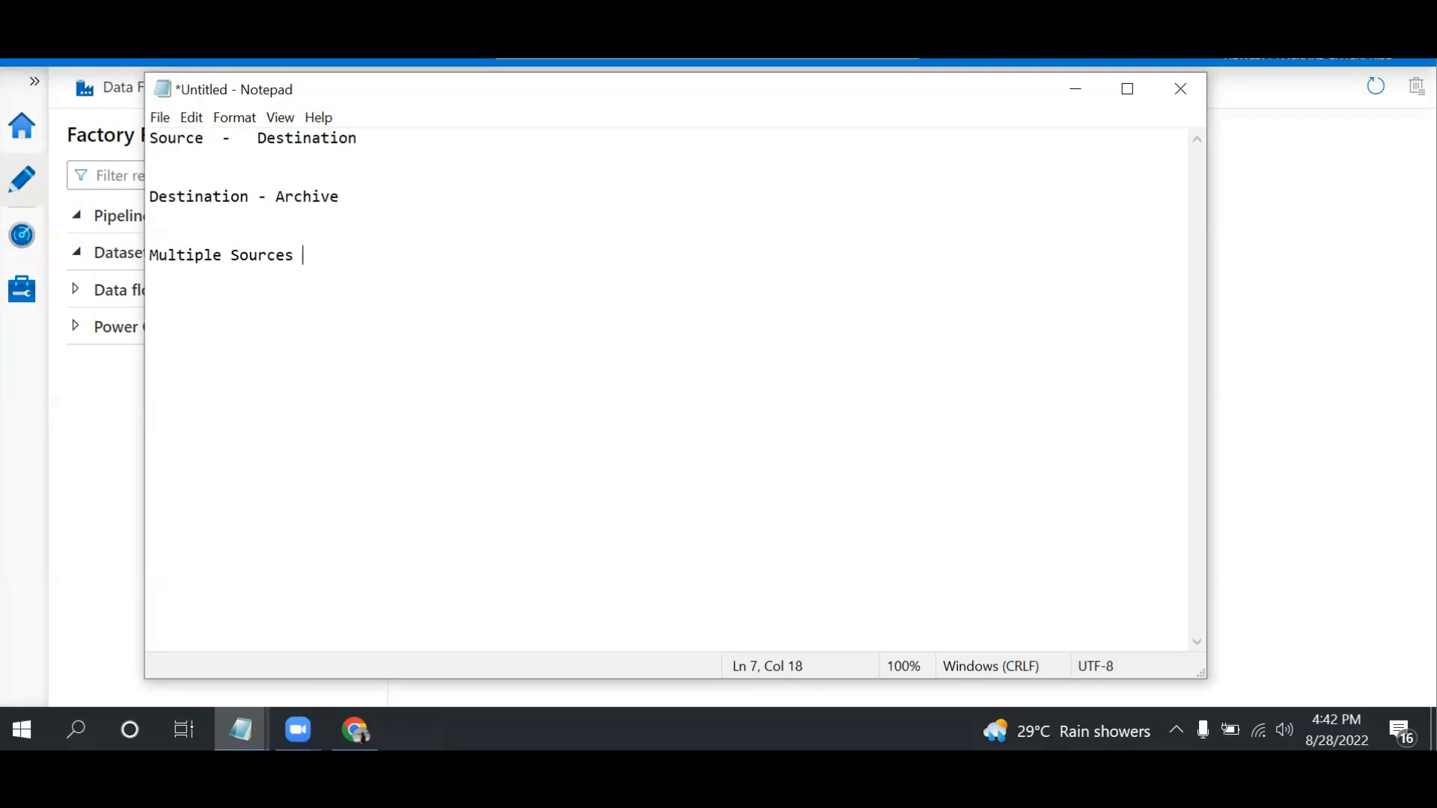
Add the line "Parametrized" at the end of the note and minimize Notepad to return to Data Factory
{"action": "key", "text": "Return"}
{"action": "key", "text": "Return"}
{"action": "type", "text": "Paramet"}
{"action": "type", "text": "roxed"}
{"action": "key", "text": "BackSpace"}
{"action": "key", "text": "BackSpace"}
{"action": "key", "text": "BackSpace"}
{"action": "key", "text": "BackSpace"}
{"action": "type", "text": "ized"}
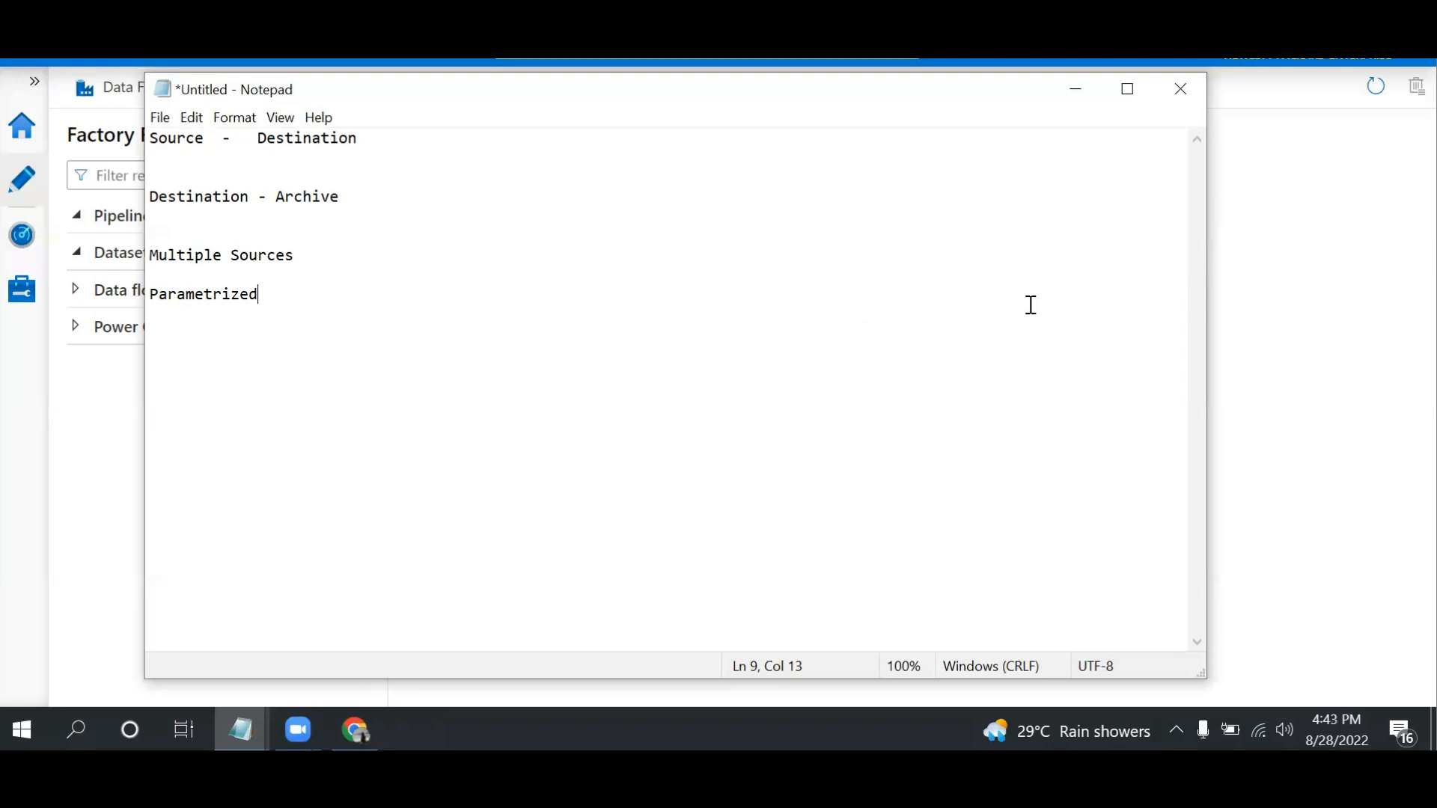
{"action": "left_click", "coordinate": [1076, 90]}
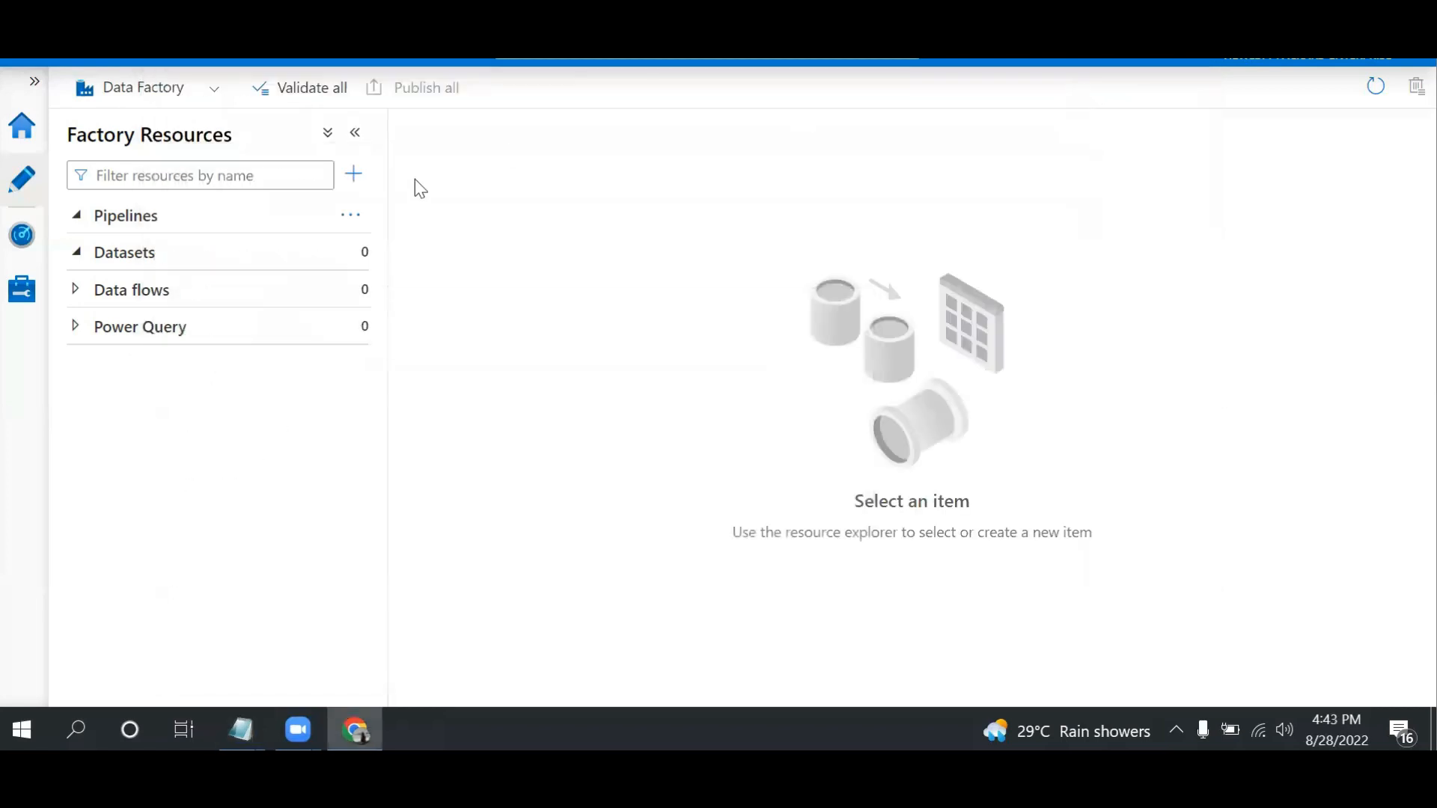
Create a new pipeline, name it LoadArc, and hide its properties
{"action": "left_click", "coordinate": [352, 217]}
{"action": "left_click", "coordinate": [399, 253]}
{"action": "left_click", "coordinate": [1377, 164]}
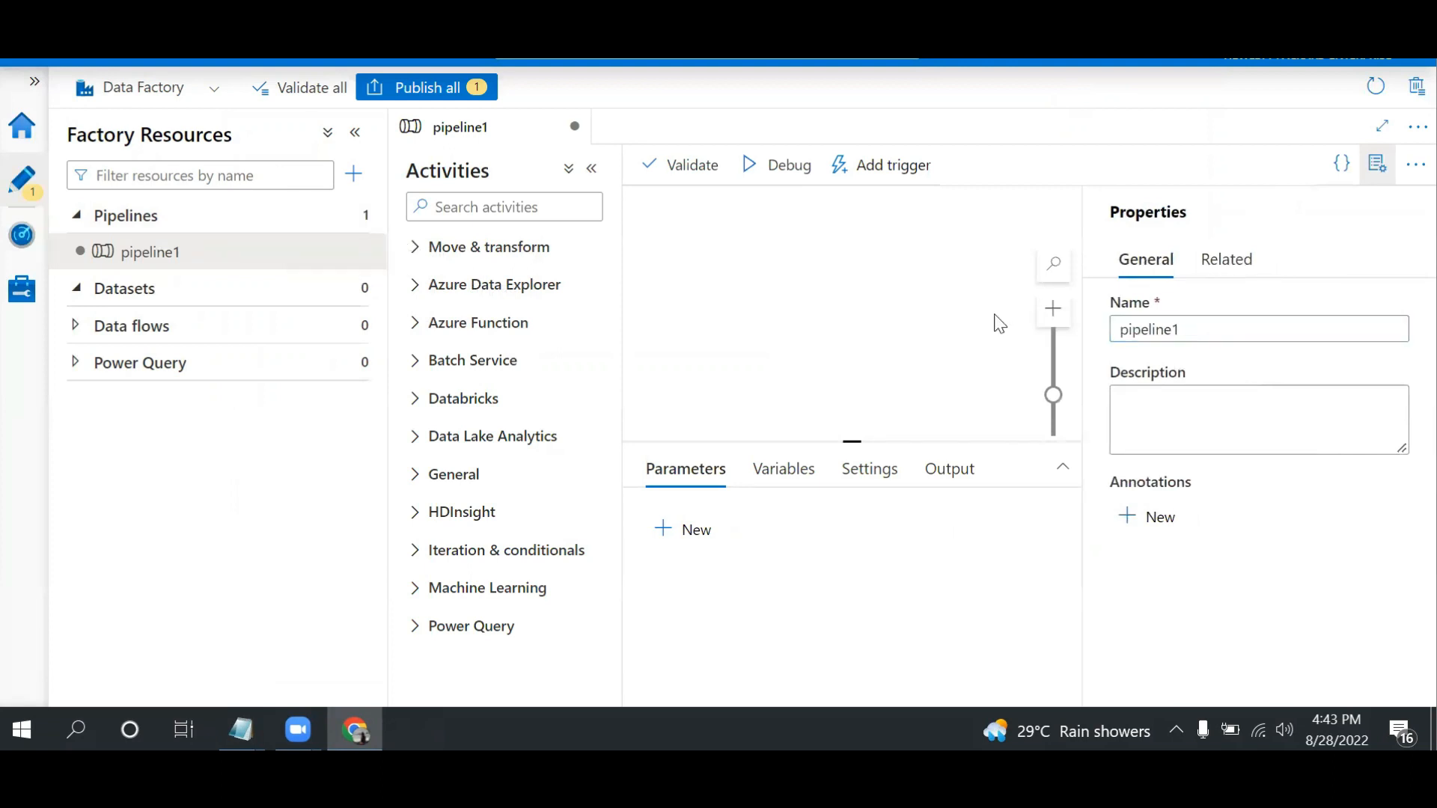
{"action": "left_click", "coordinate": [1199, 334]}
{"action": "key", "text": "ctrl+a"}
{"action": "type", "text": "LoadArc"}
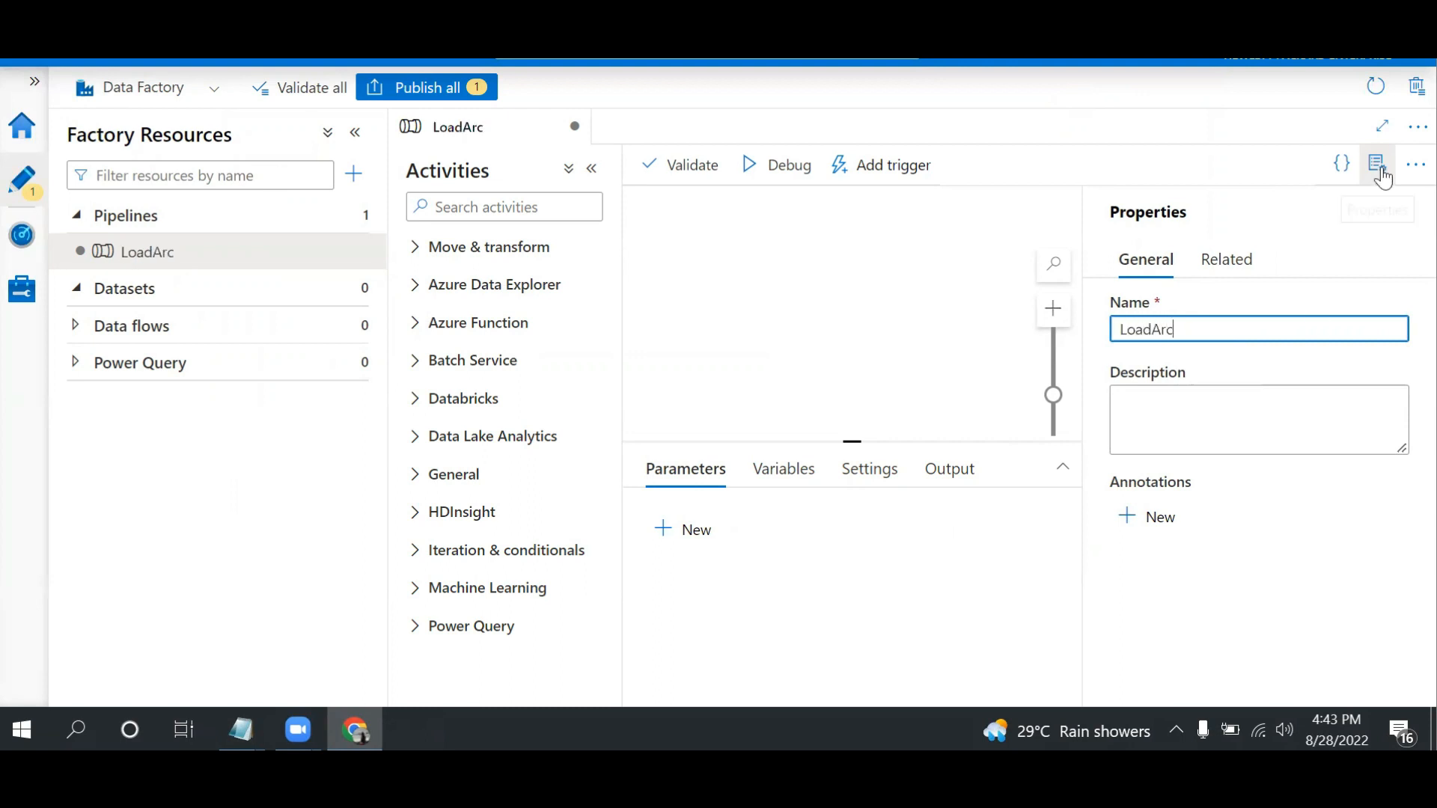
{"action": "left_click", "coordinate": [1377, 166]}
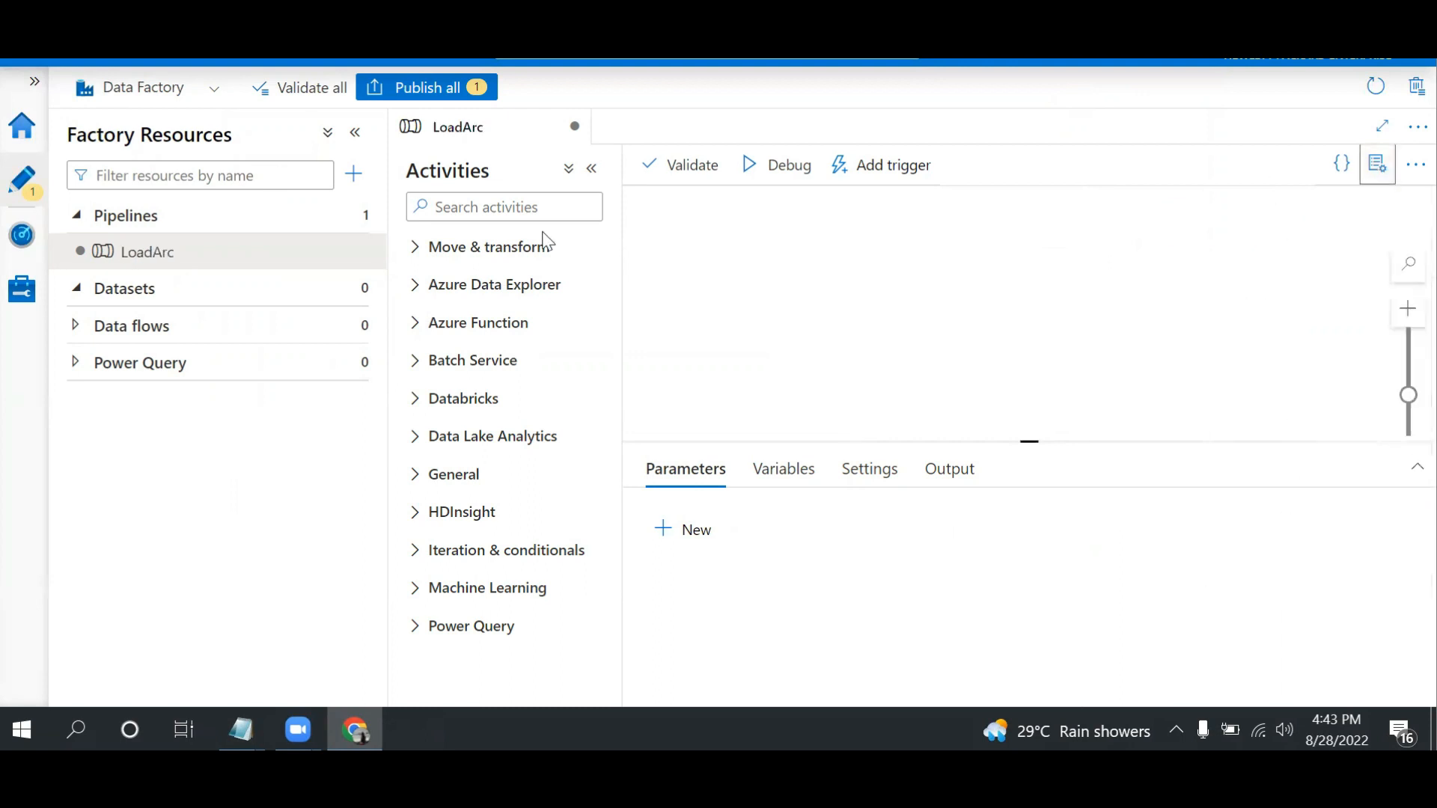
Start creating a new dataset in the factory resources
{"action": "left_click", "coordinate": [357, 134]}
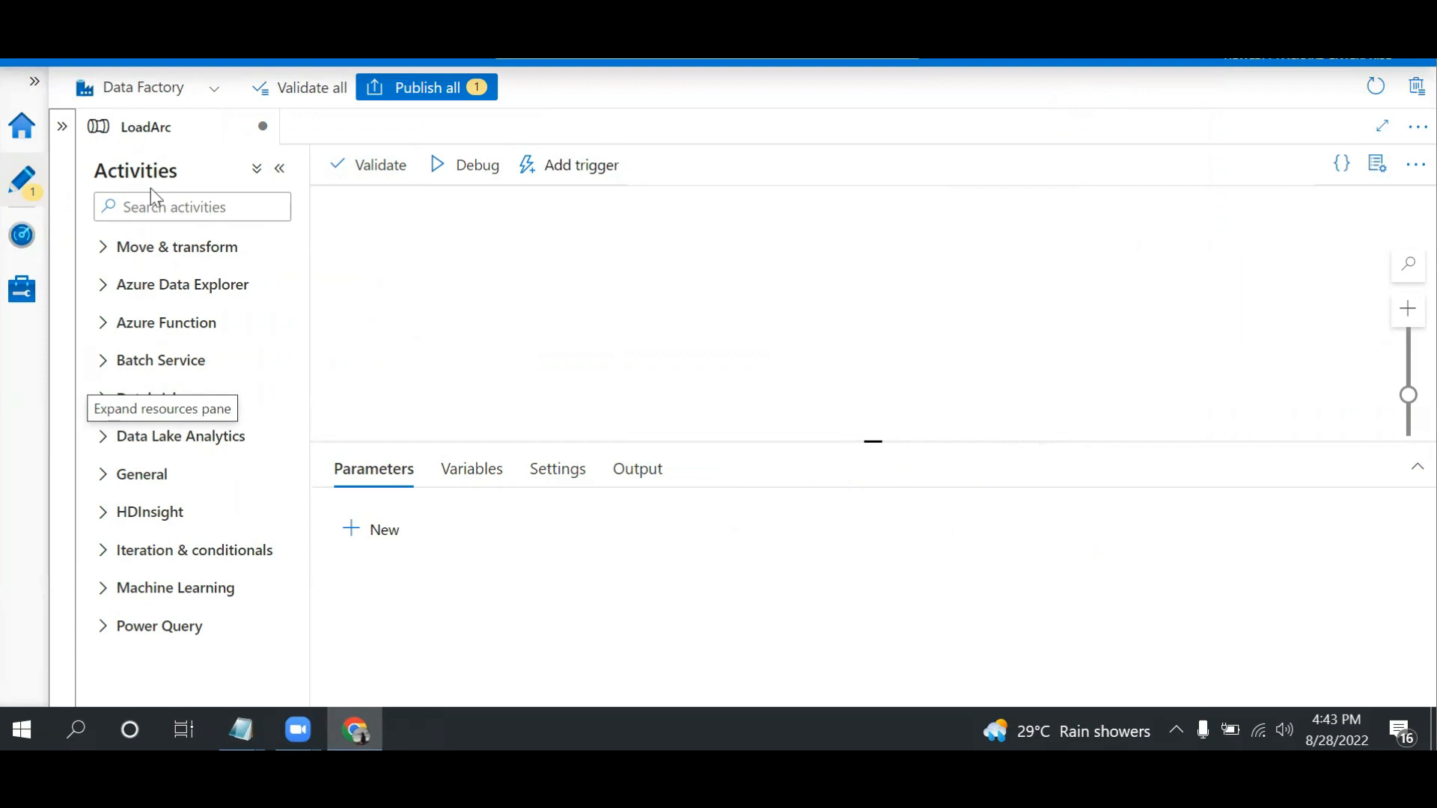
{"action": "left_click", "coordinate": [62, 128]}
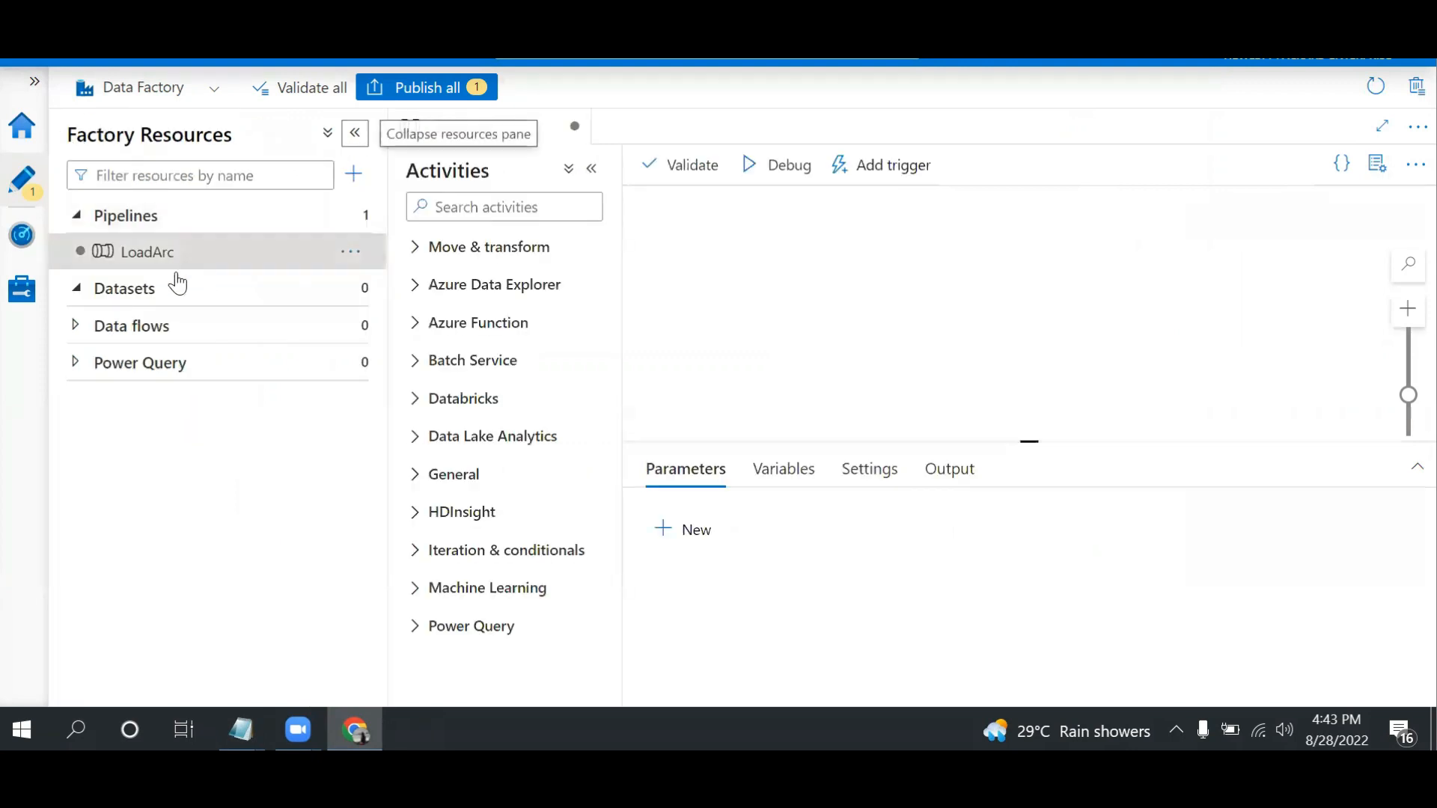
{"action": "left_click", "coordinate": [347, 291]}
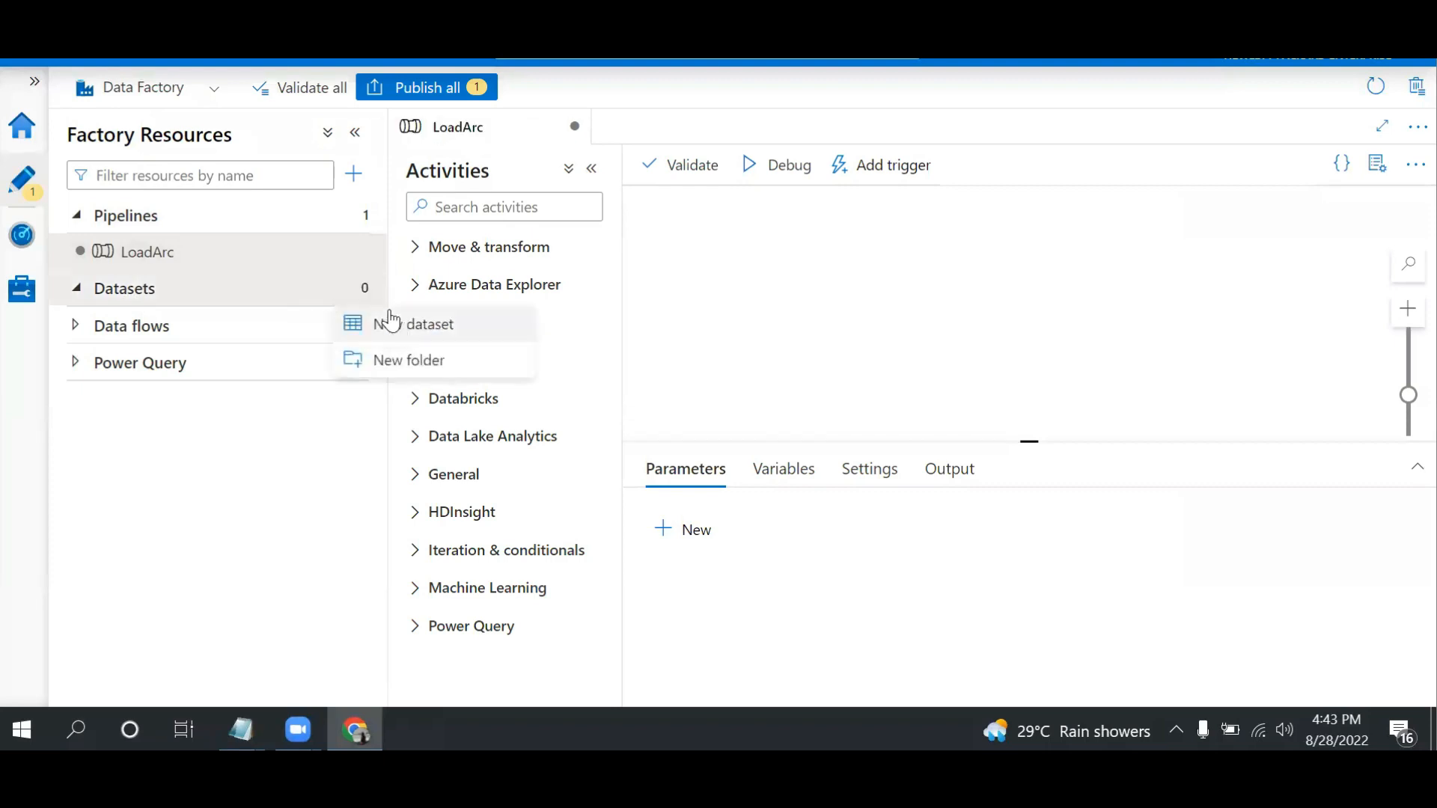
{"action": "left_click", "coordinate": [407, 328]}
{"action": "left_click", "coordinate": [931, 224]}
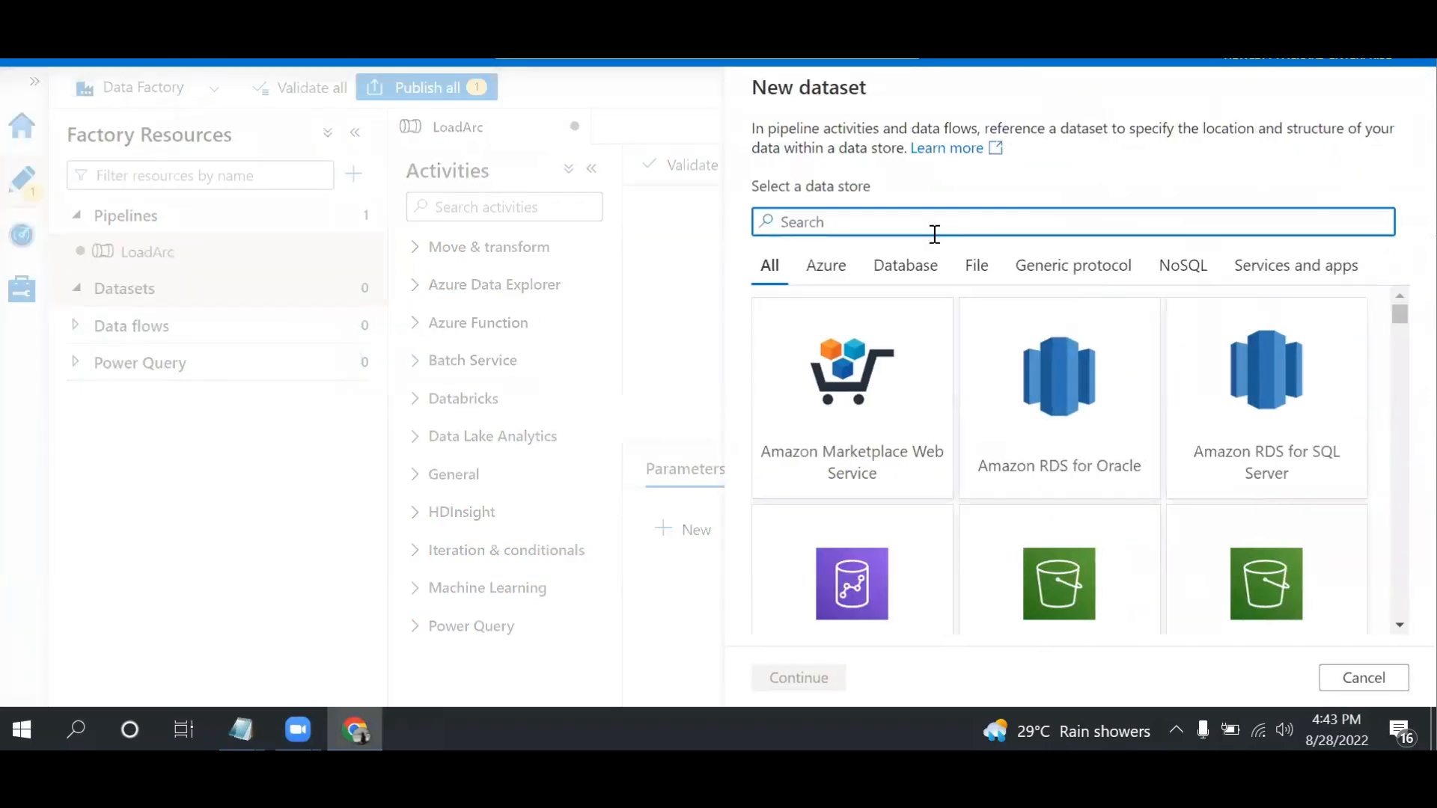
{"action": "type", "text": "DS_Src"}
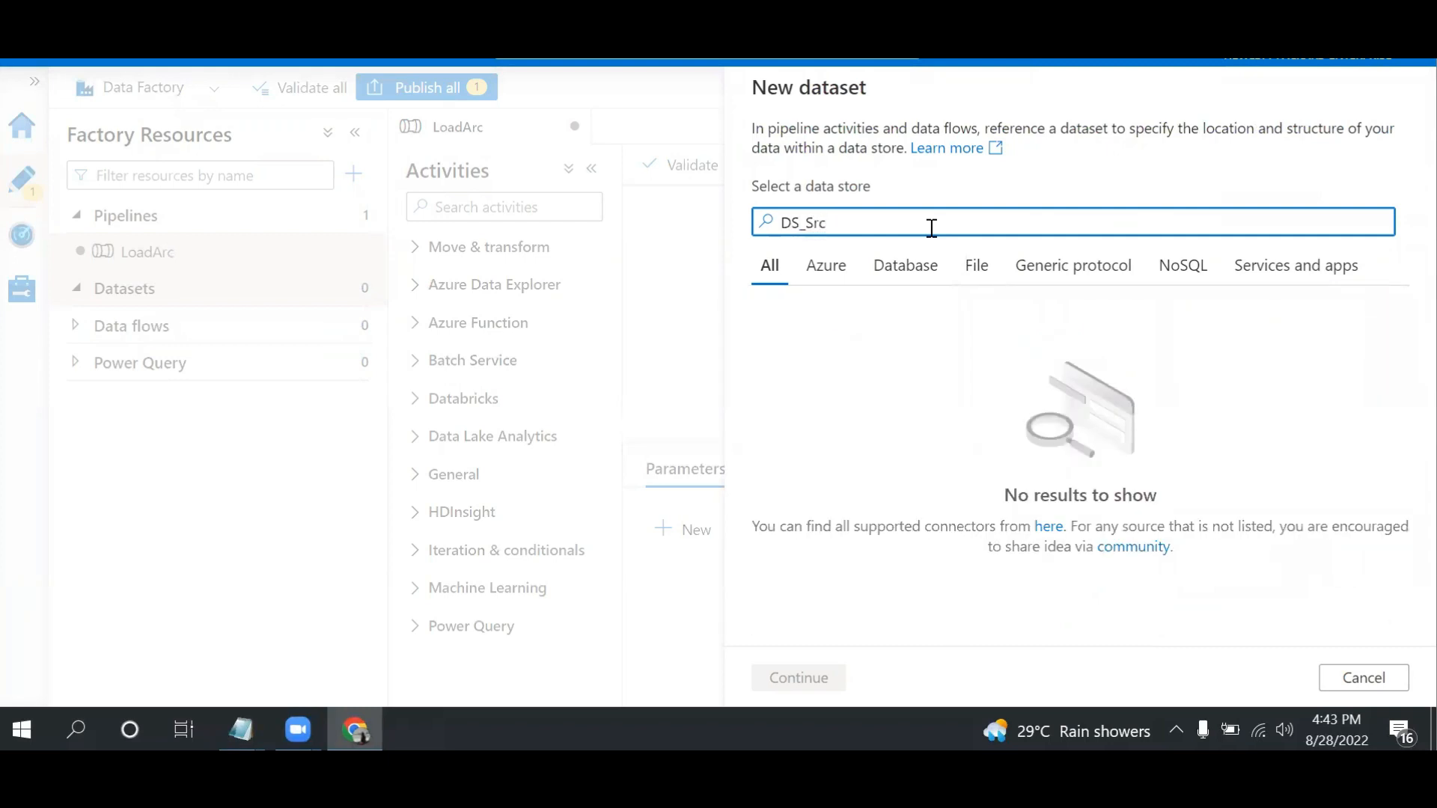
{"action": "key", "text": "BackSpace"}
{"action": "key", "text": "BackSpace"}
{"action": "key", "text": "BackSpace"}
{"action": "key", "text": "BackSpace"}
{"action": "key", "text": "BackSpace"}
{"action": "key", "text": "BackSpace"}
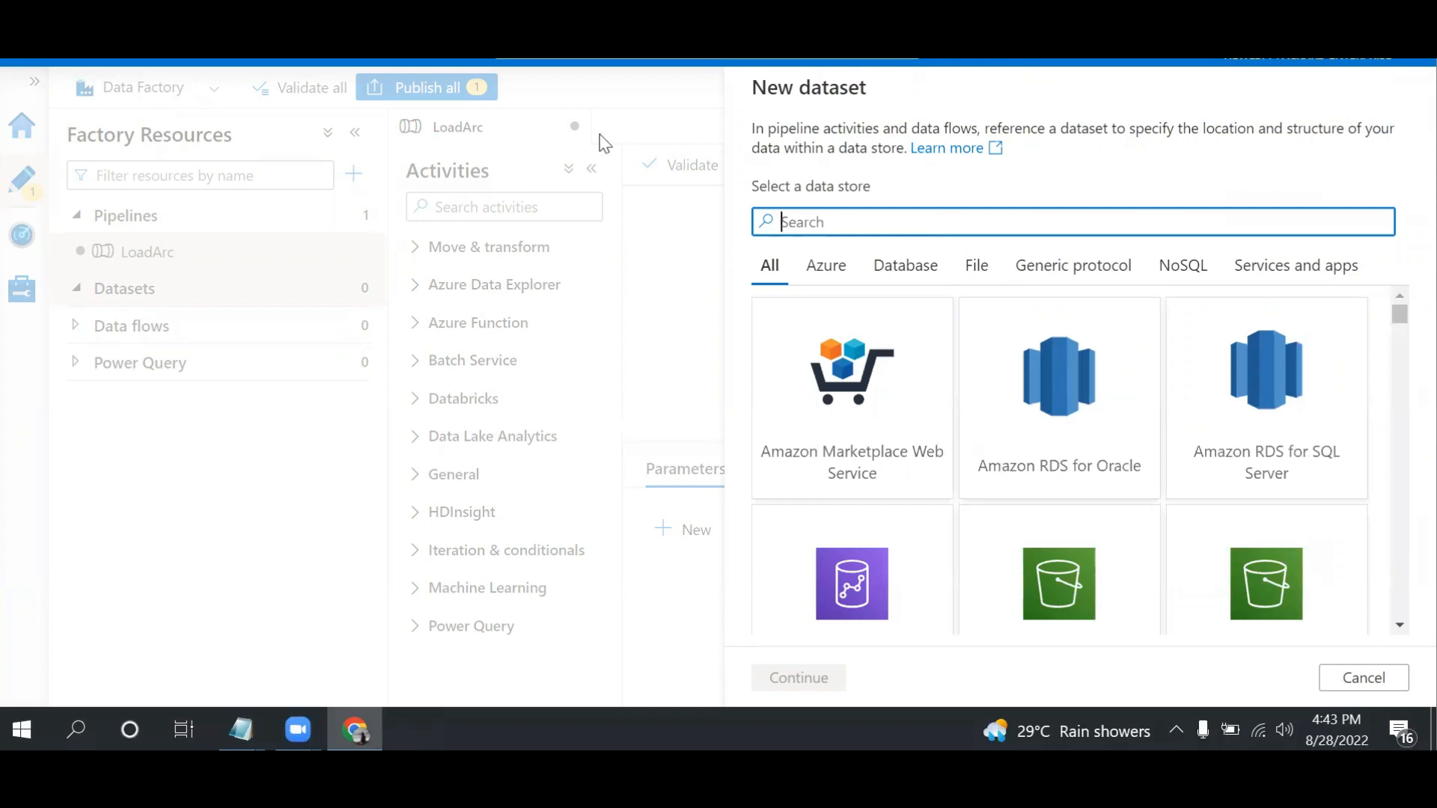
Switch to the Azure portal and delete Customer.txt, Order.txt and Product.txt from the dest container of sademo451
{"action": "key", "text": "ctrl+Tab"}
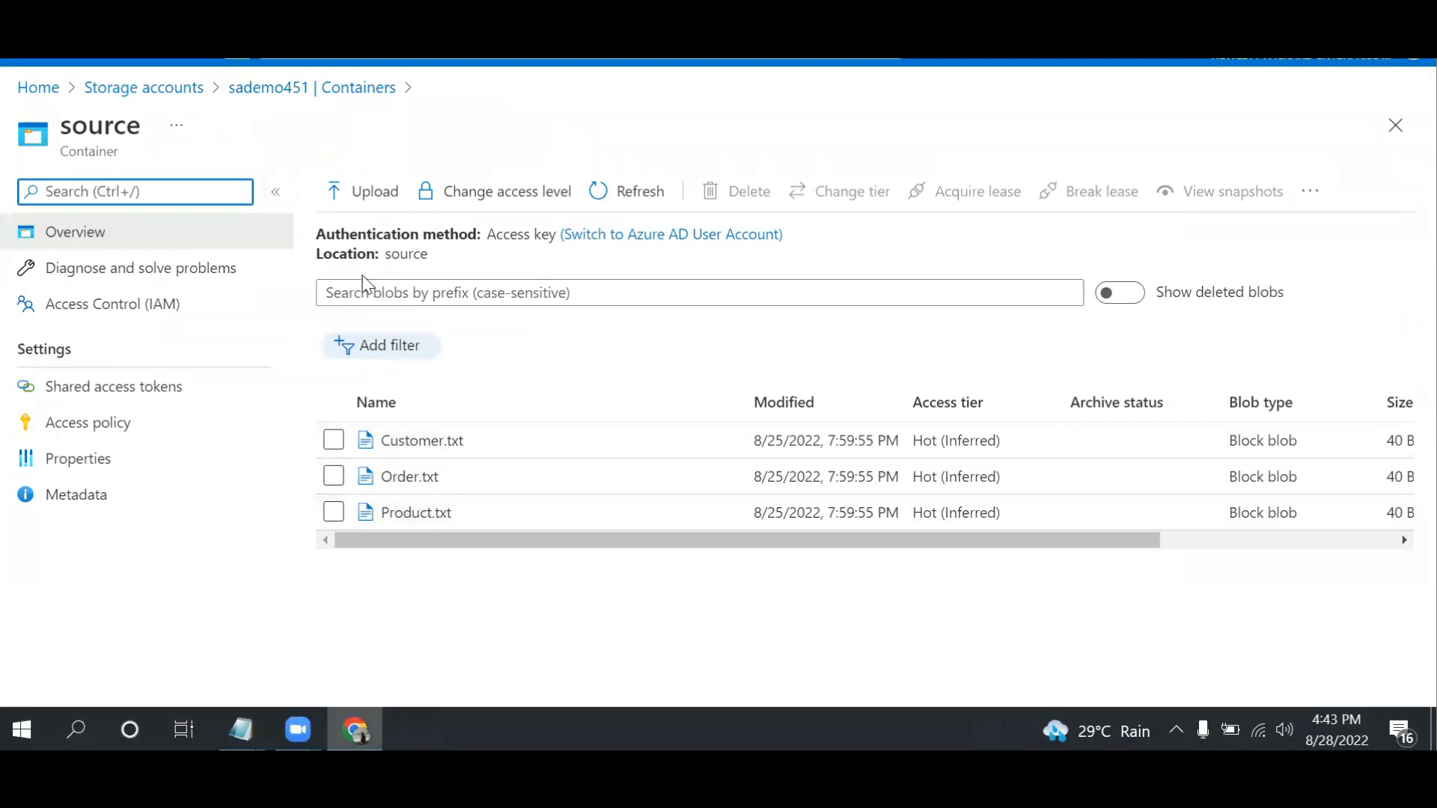
{"action": "left_click", "coordinate": [275, 90]}
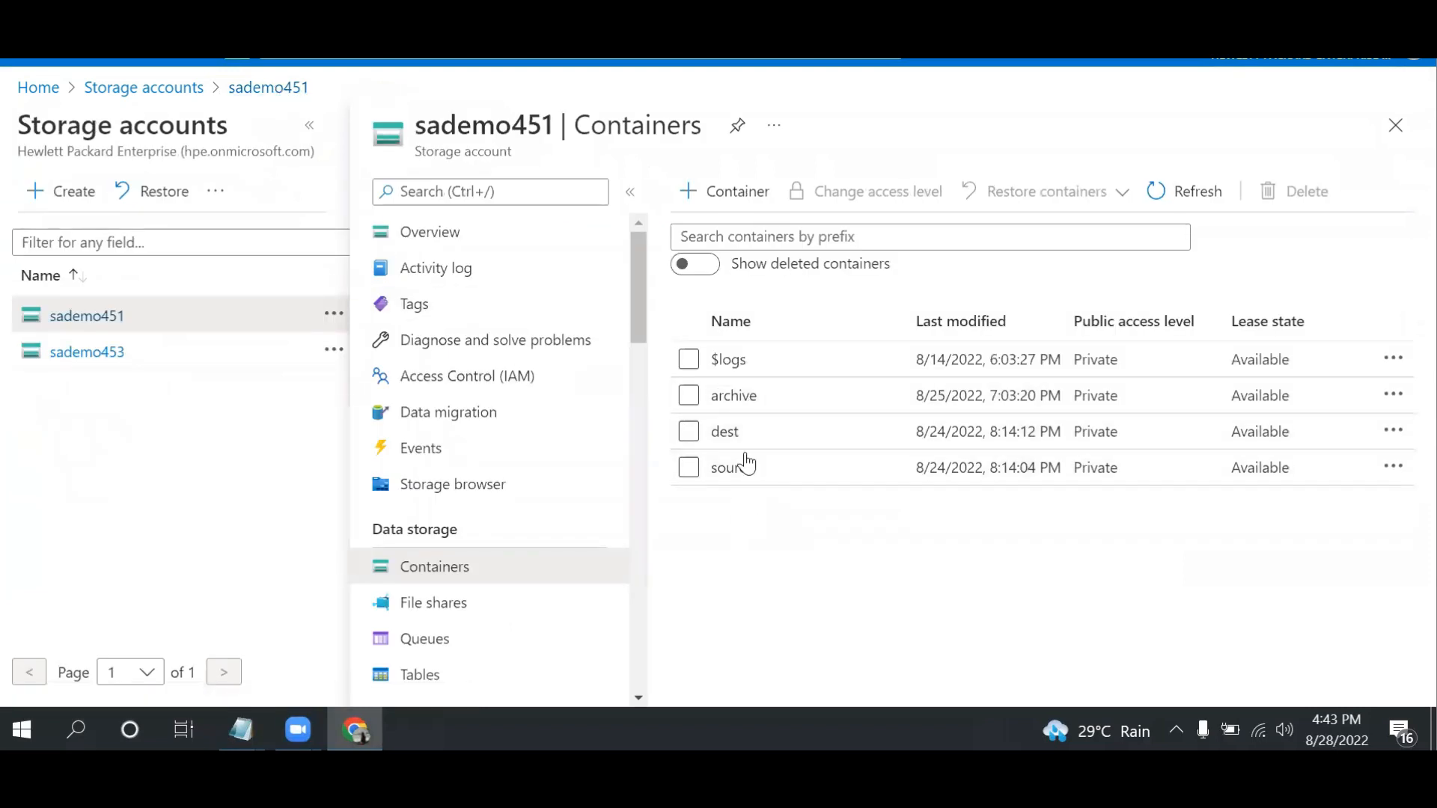
{"action": "left_click", "coordinate": [725, 432]}
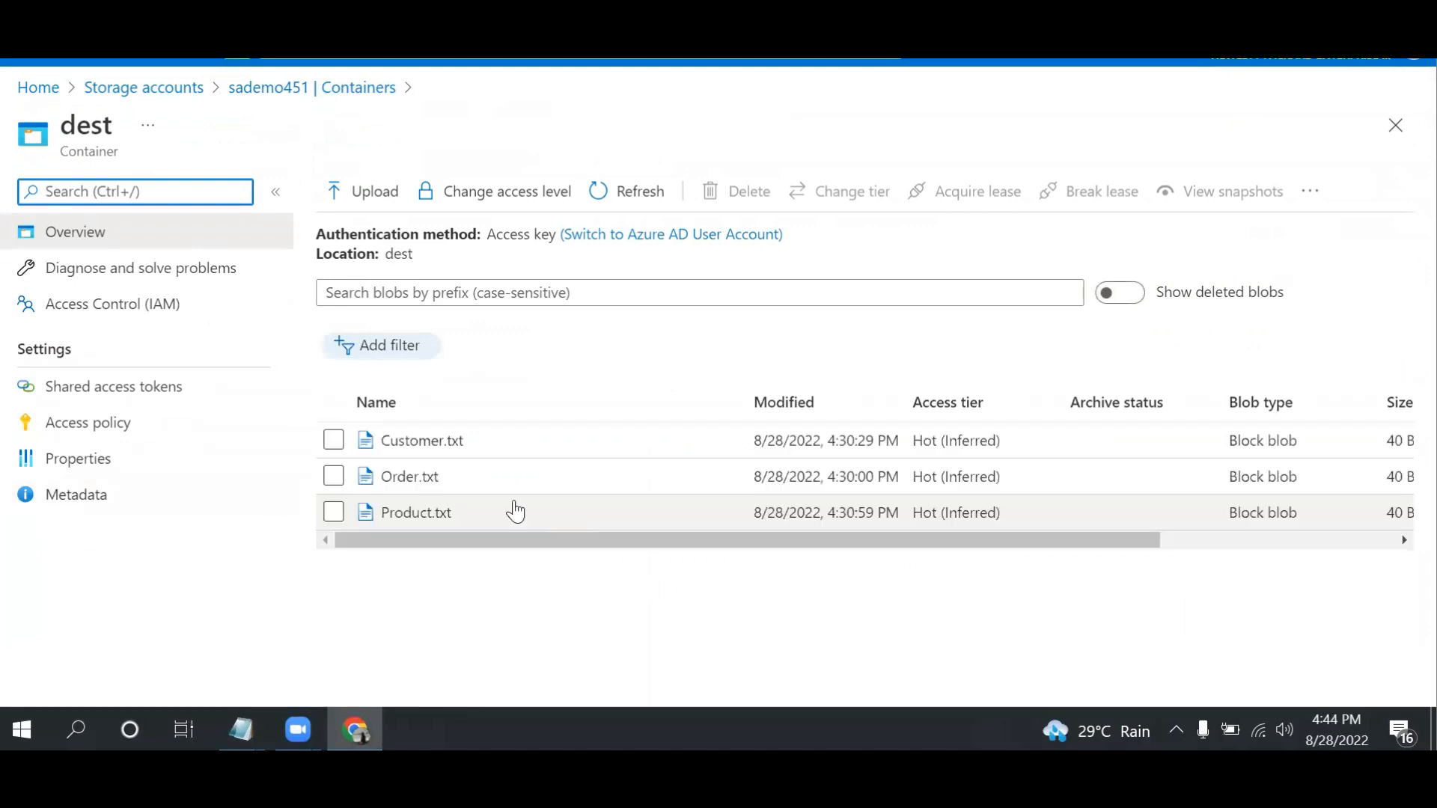
{"action": "left_click", "coordinate": [333, 441]}
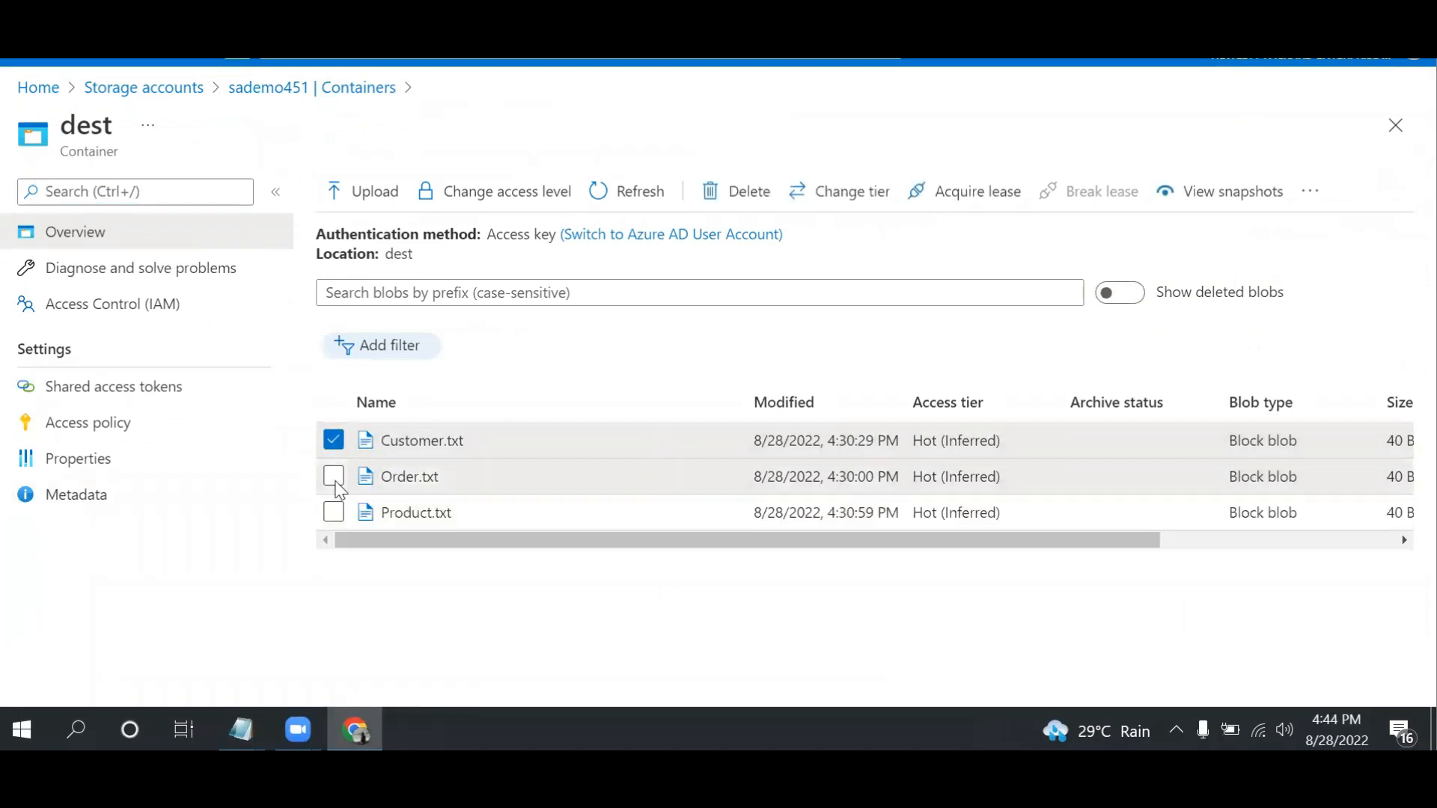
{"action": "left_click", "coordinate": [333, 476]}
{"action": "left_click", "coordinate": [334, 513]}
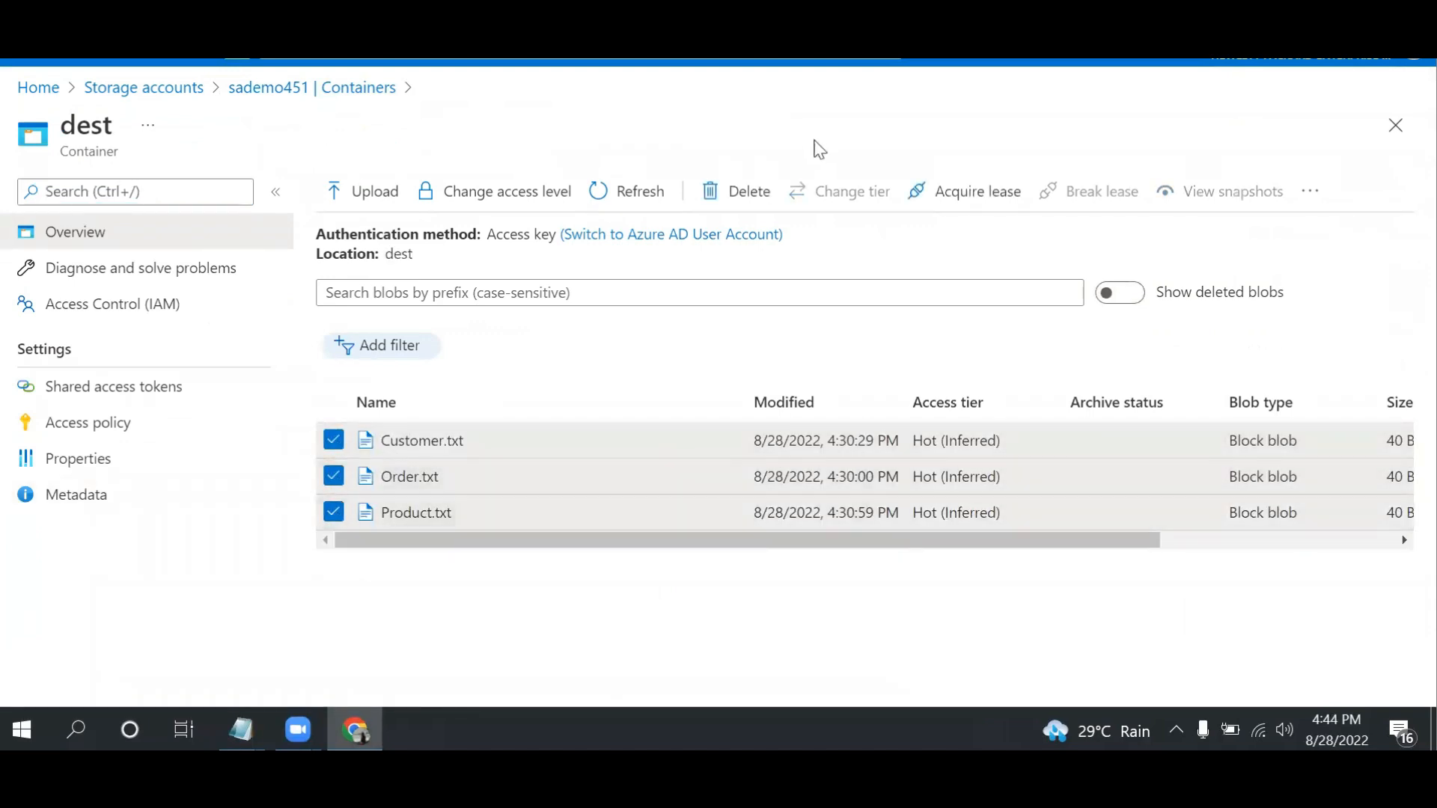
{"action": "left_click", "coordinate": [741, 192]}
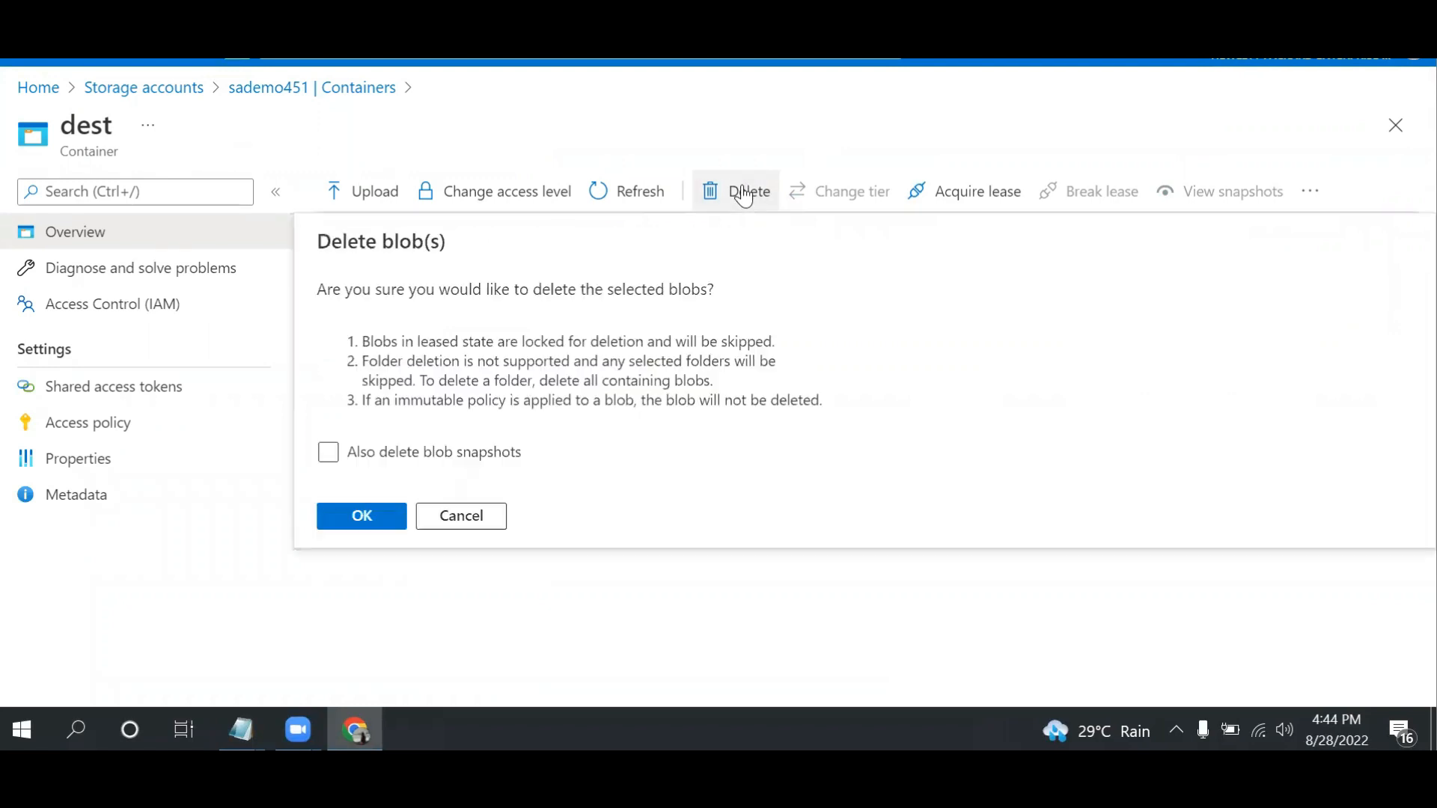
{"action": "left_click", "coordinate": [364, 516]}
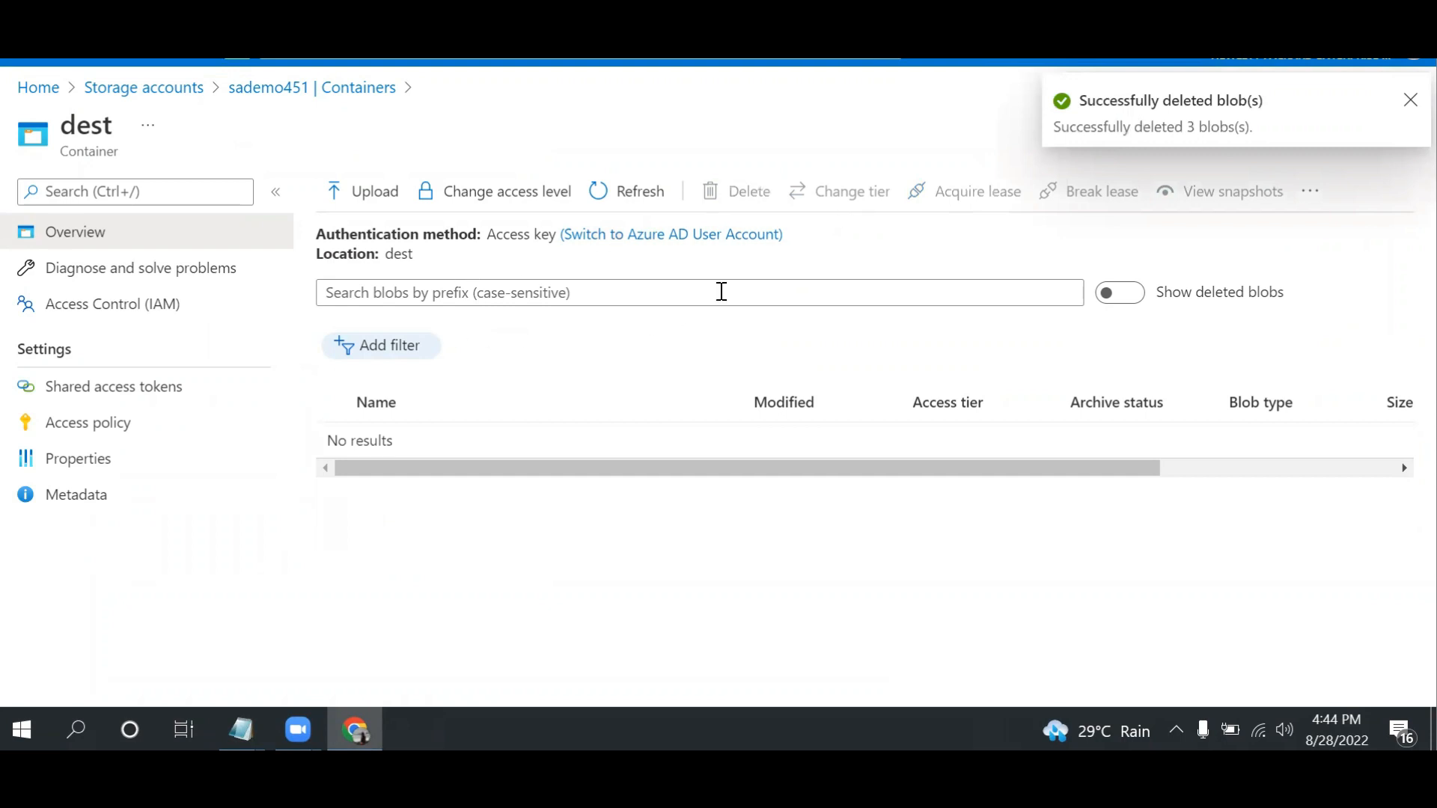
{"action": "left_click", "coordinate": [635, 196]}
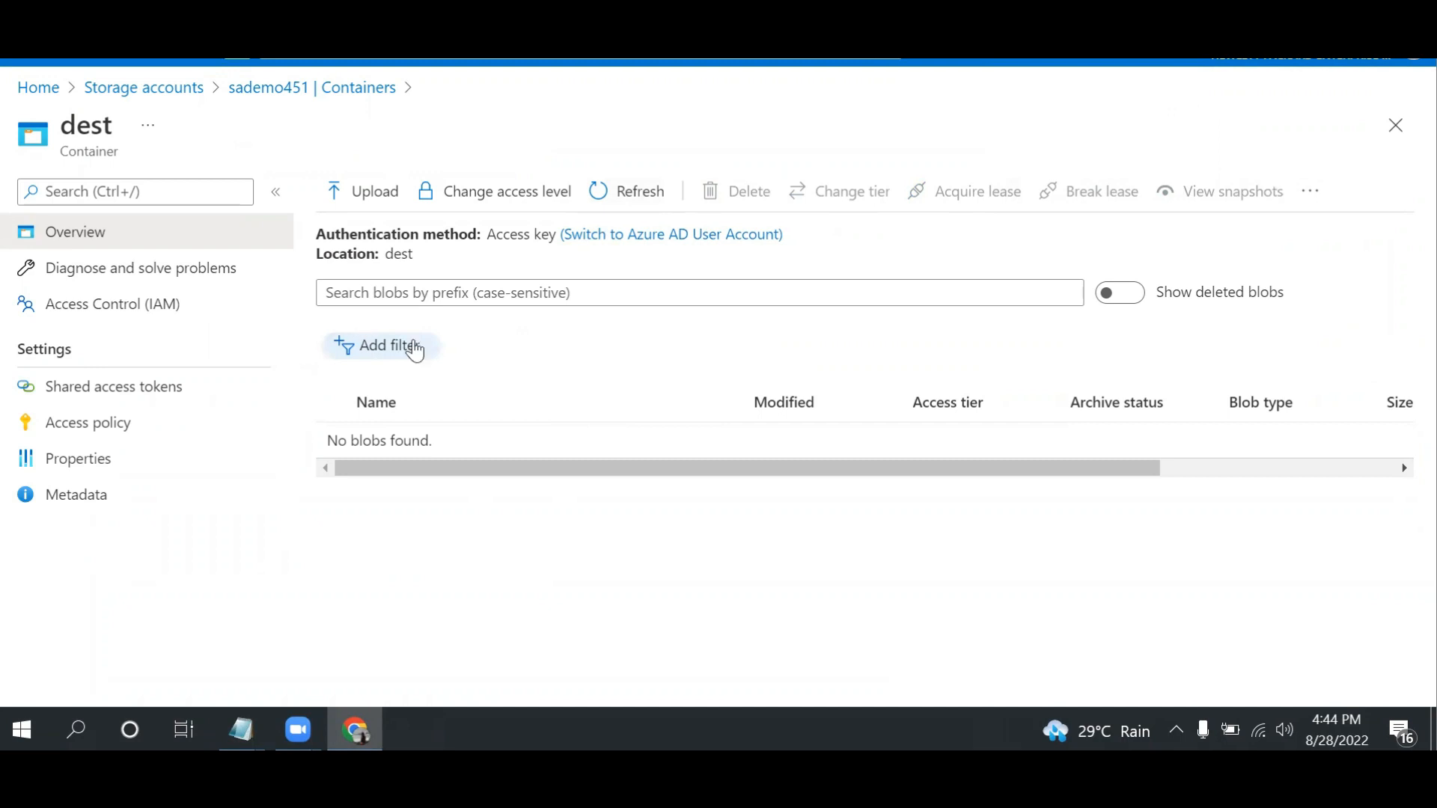
Check the contents of the archive and source containers in the sademo451 storage account
{"action": "double_click", "coordinate": [391, 255]}
{"action": "left_click", "coordinate": [291, 92]}
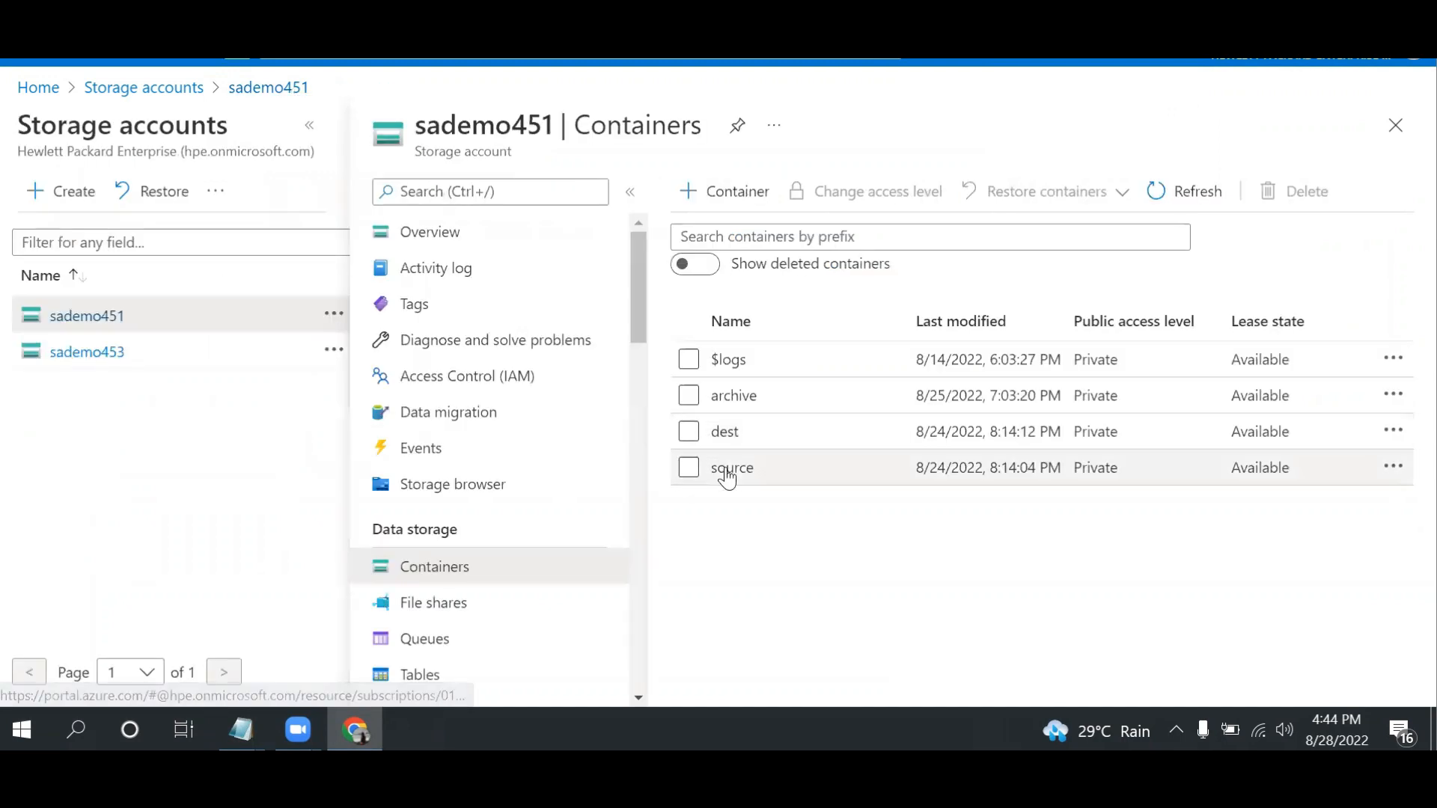
{"action": "left_click", "coordinate": [744, 401]}
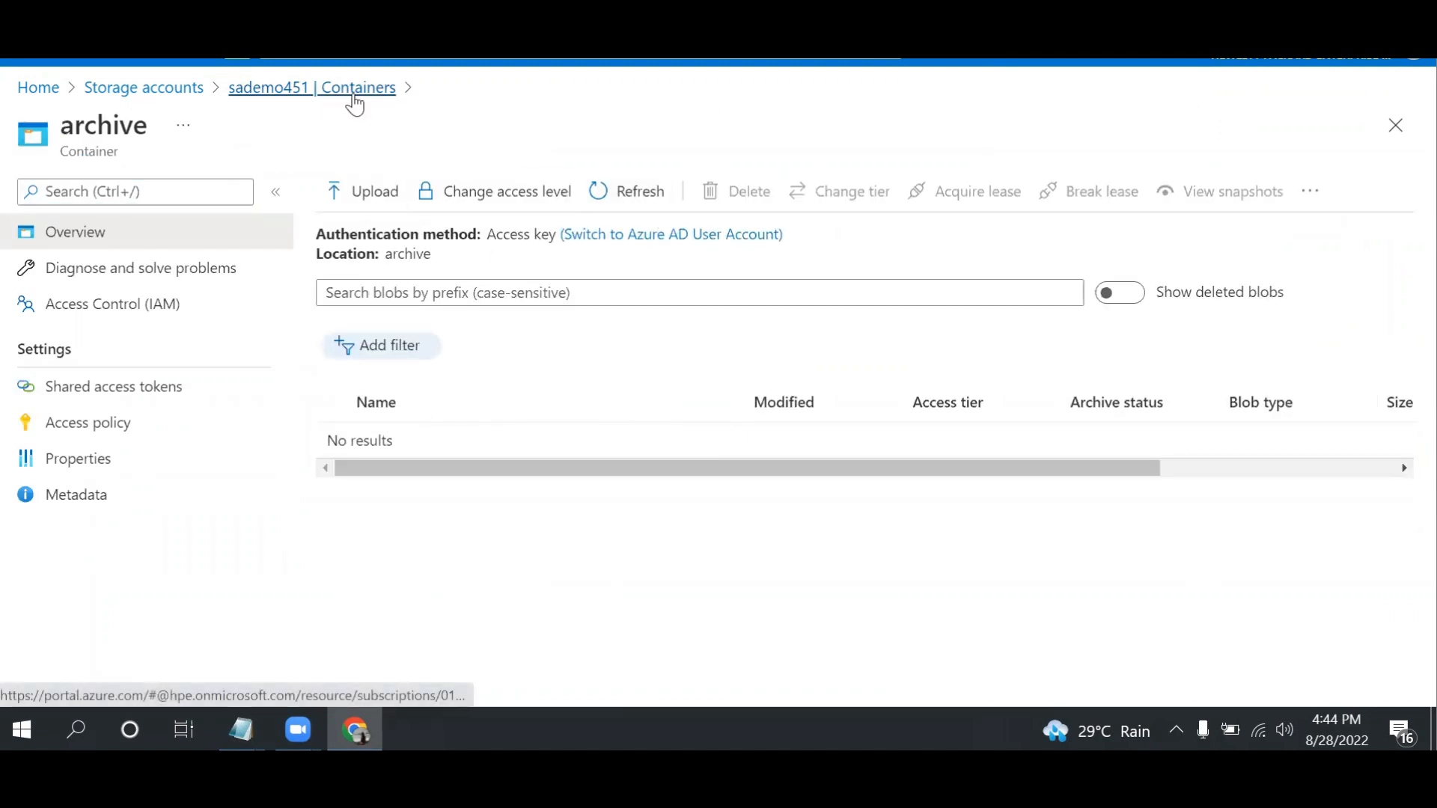
{"action": "left_click", "coordinate": [355, 104]}
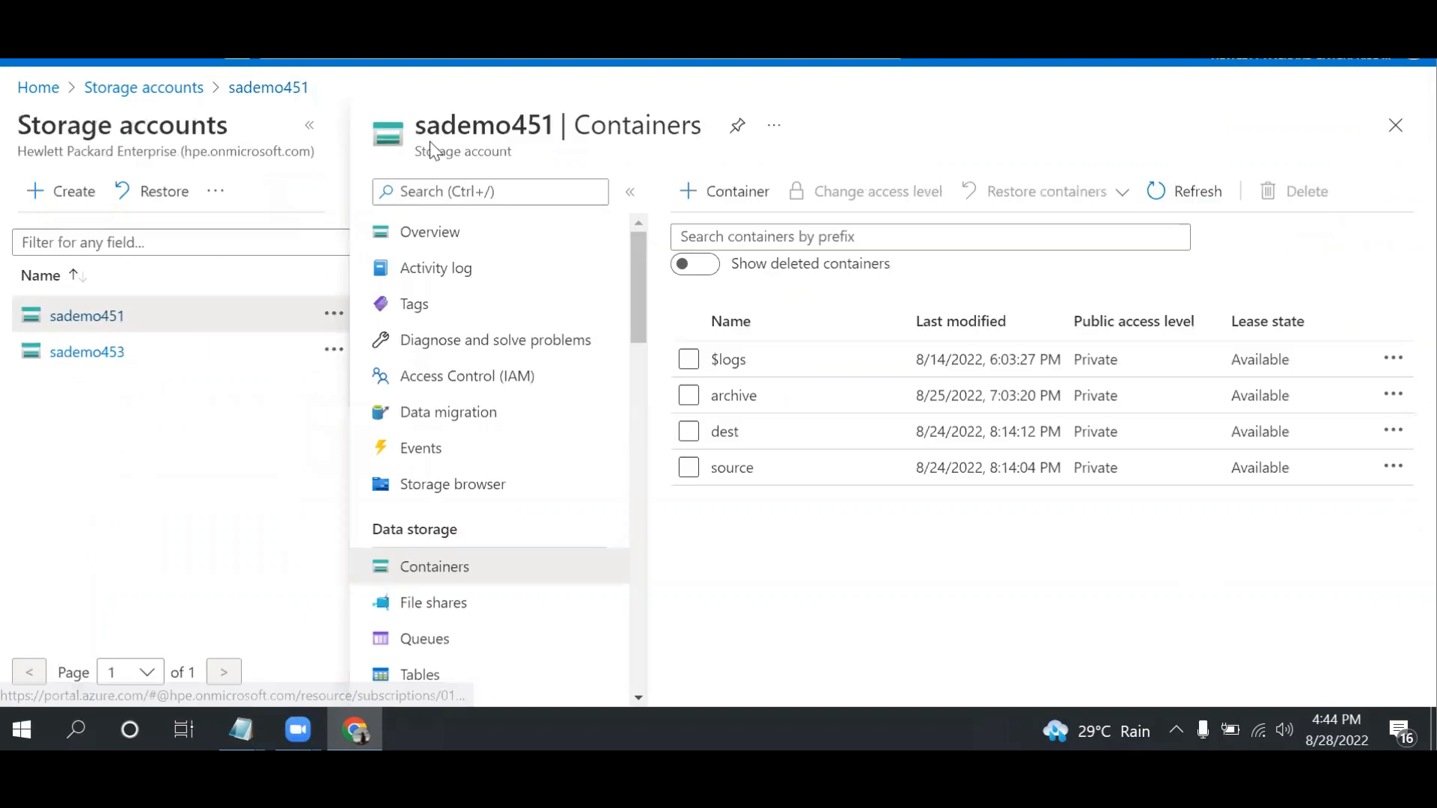
{"action": "left_click", "coordinate": [755, 464]}
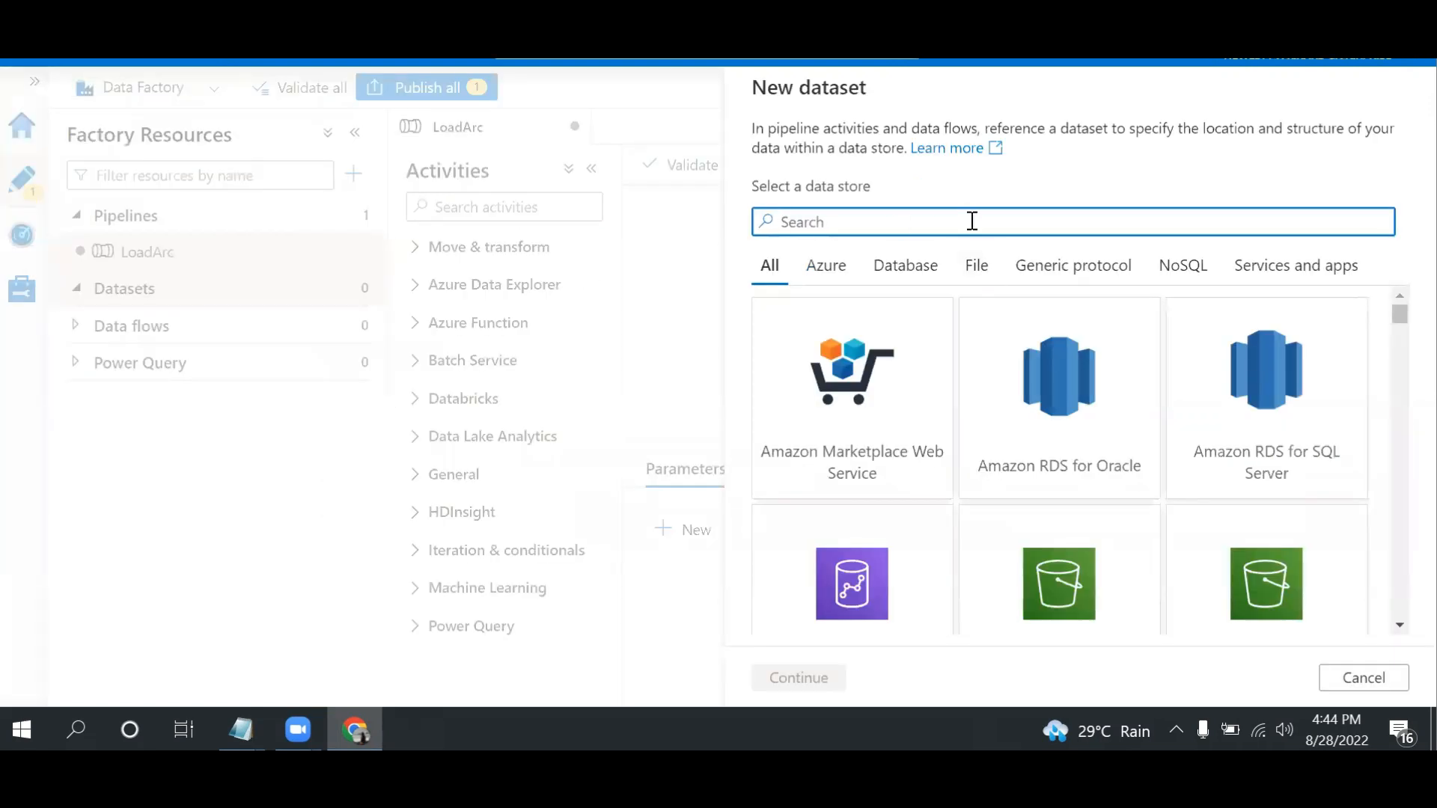
Back in Data Factory, choose Azure Blob Storage as the new dataset's data store and DelimitedText as its format
{"action": "type", "text": "azure"}
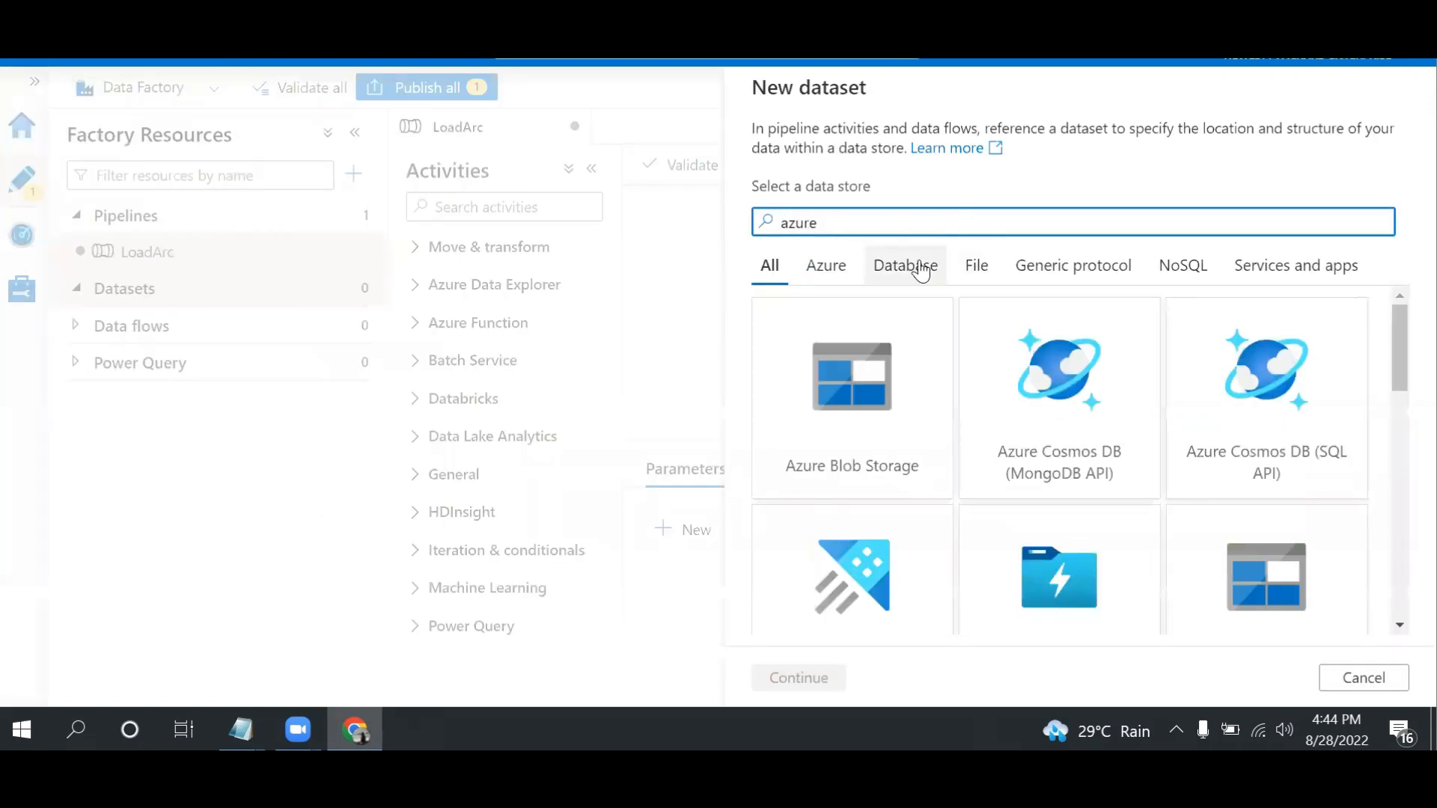
{"action": "double_click", "coordinate": [851, 396]}
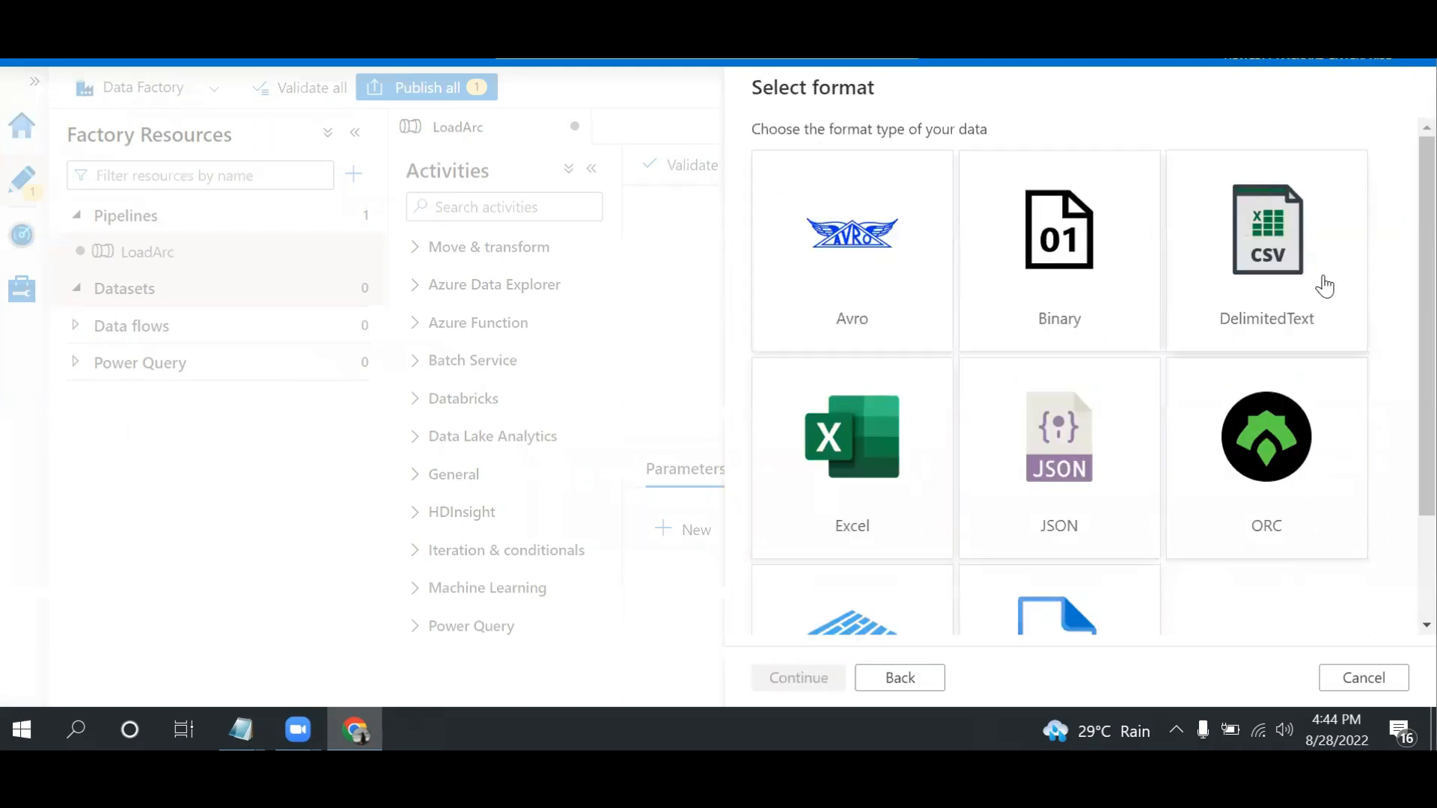
{"action": "double_click", "coordinate": [1276, 303]}
Name the new dataset DS_Src and set its linked service to AzureBlobStorage1
{"action": "left_click_drag", "start_coordinate": [954, 158], "coordinate": [385, 165]}
{"action": "type", "text": "DS"}
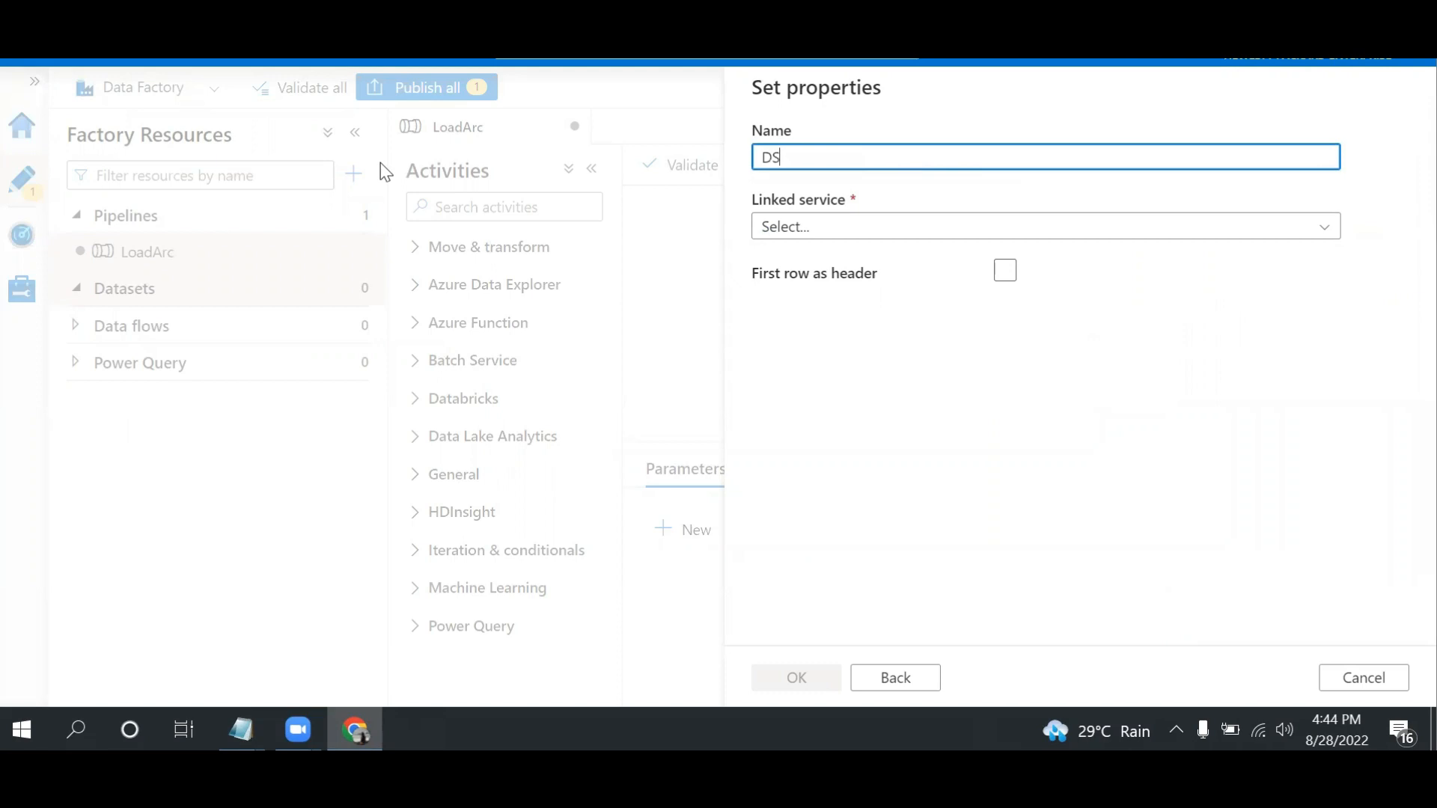
{"action": "type", "text": "_Src"}
{"action": "left_click", "coordinate": [782, 237]}
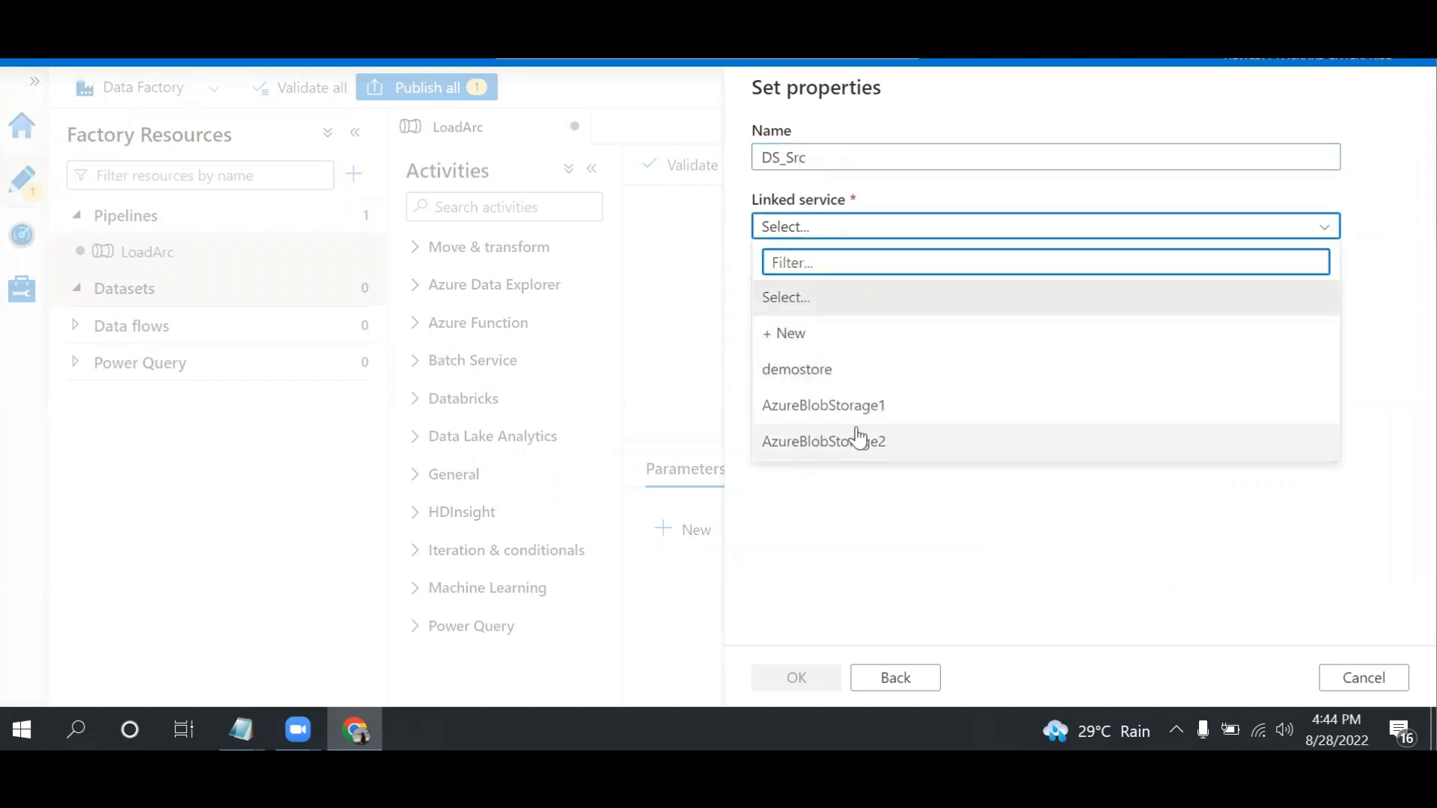
{"action": "left_click", "coordinate": [850, 416]}
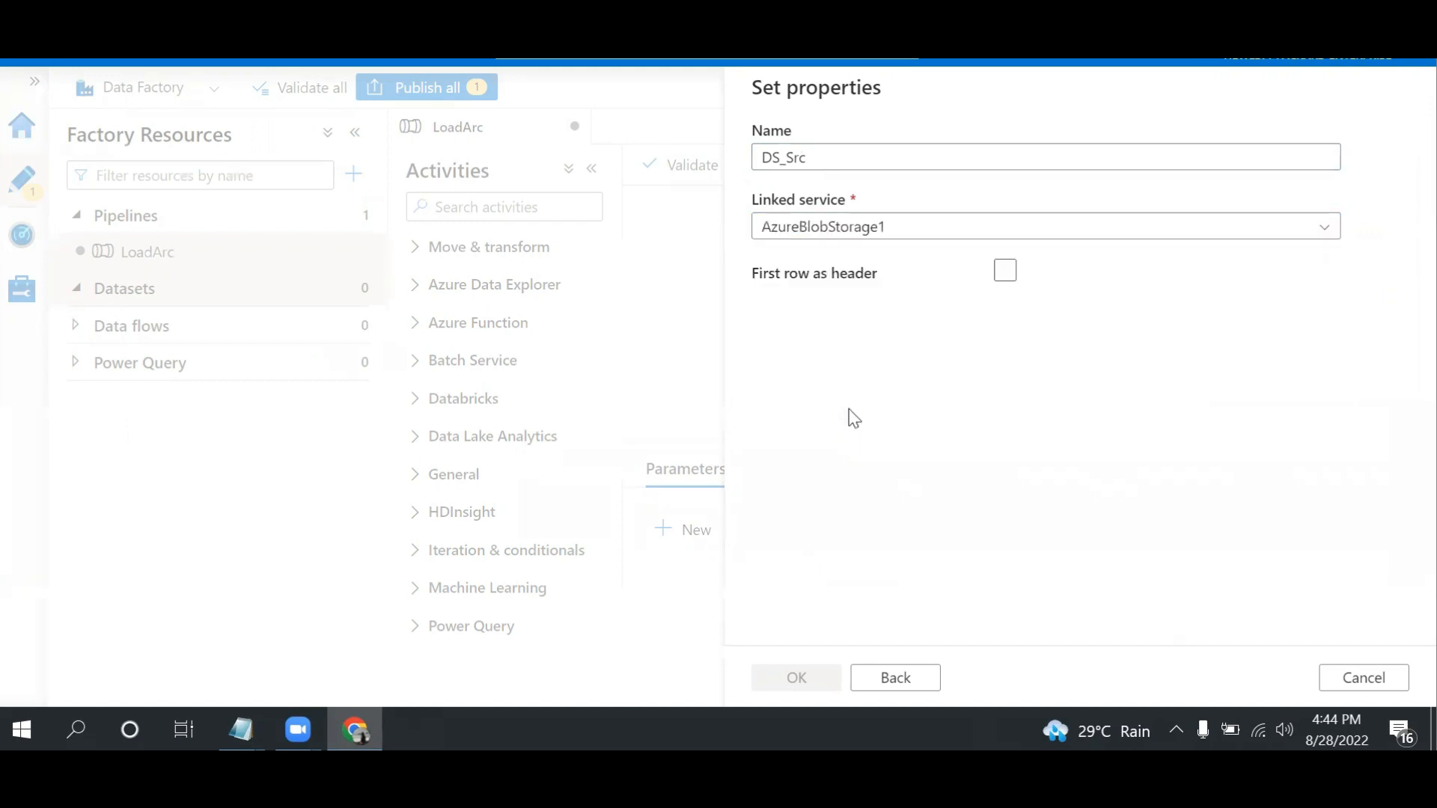
Set the DS_Src file path to the source container, choose None for schema import, and create the dataset
{"action": "left_click", "coordinate": [815, 292]}
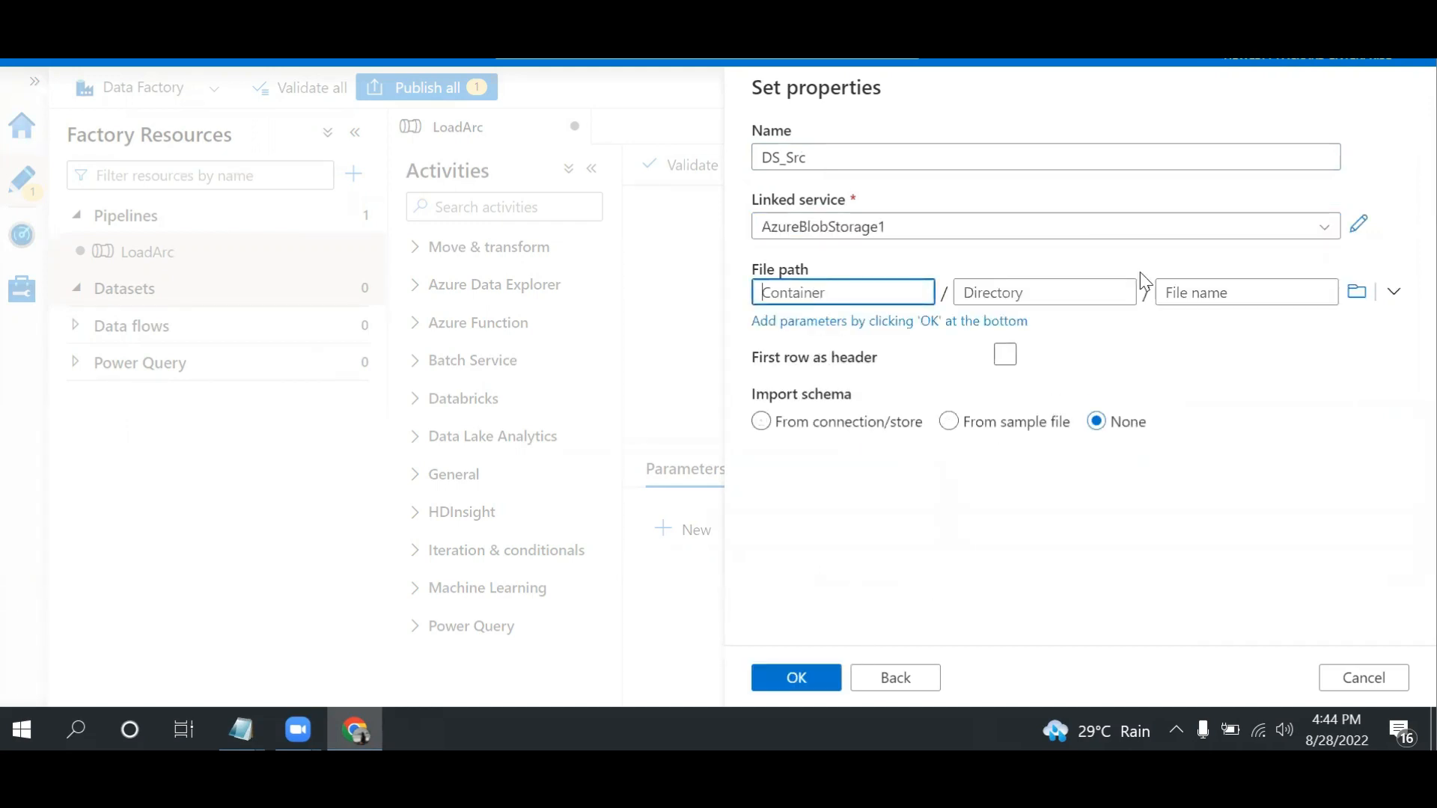
{"action": "left_click", "coordinate": [1359, 293]}
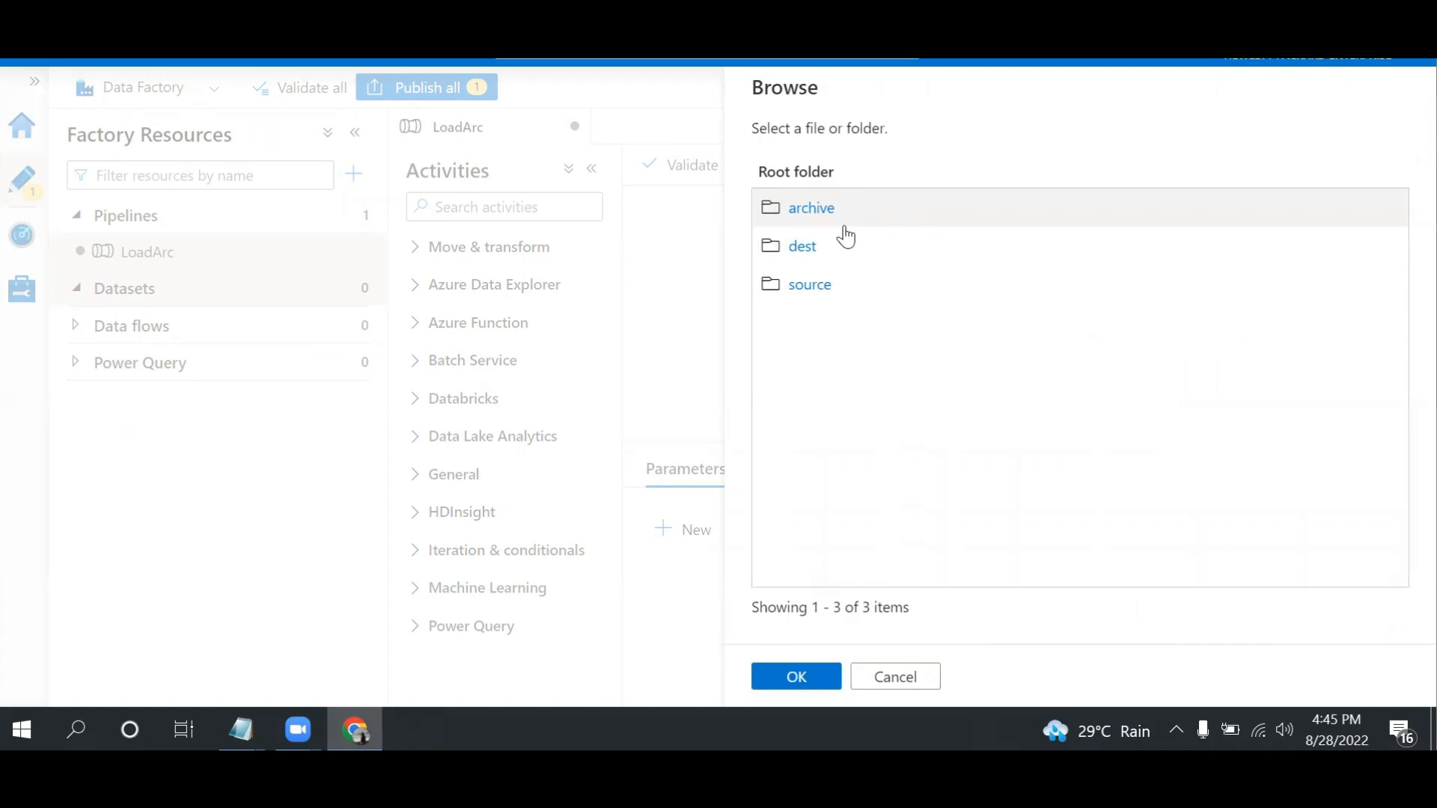
{"action": "left_click", "coordinate": [808, 285]}
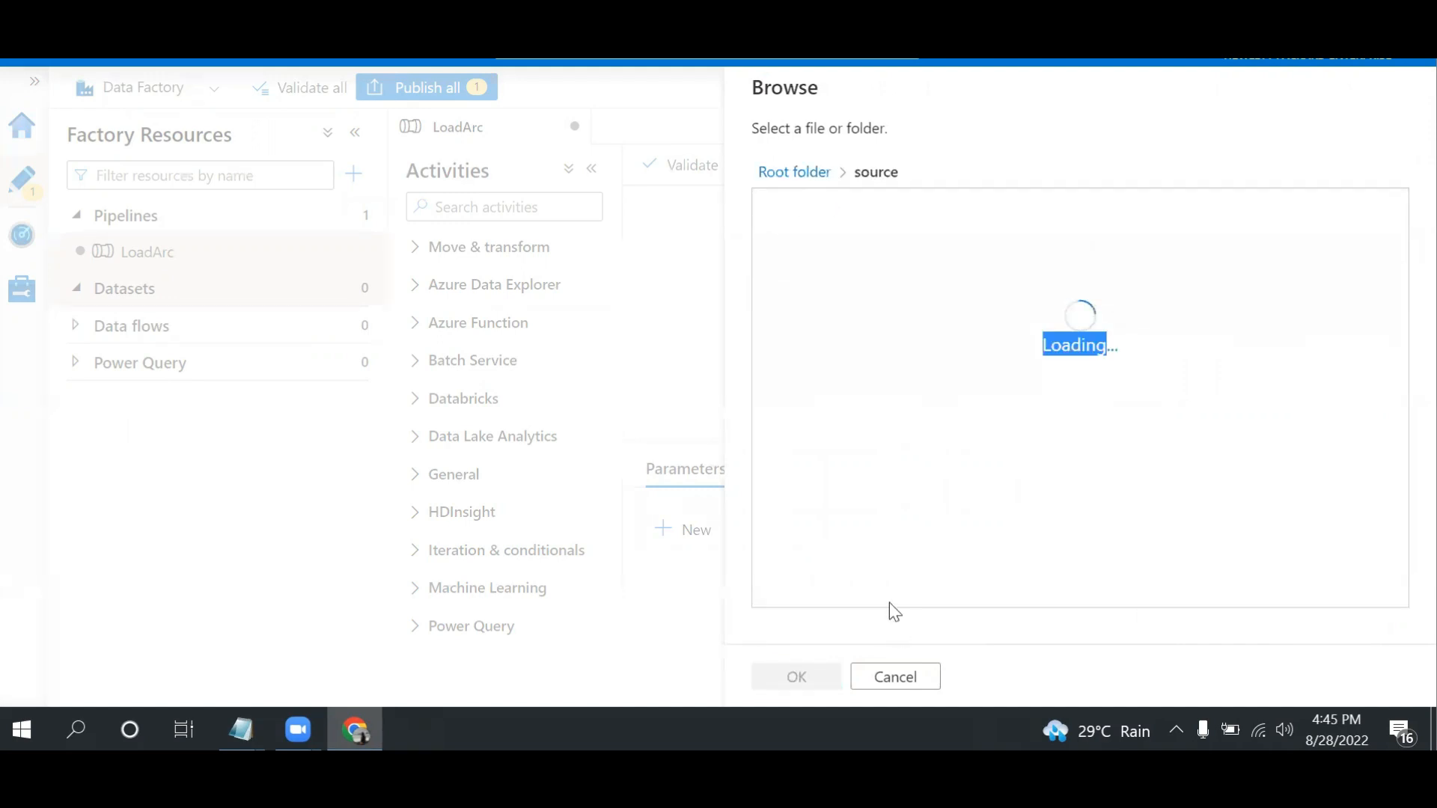
{"action": "left_click", "coordinate": [796, 677]}
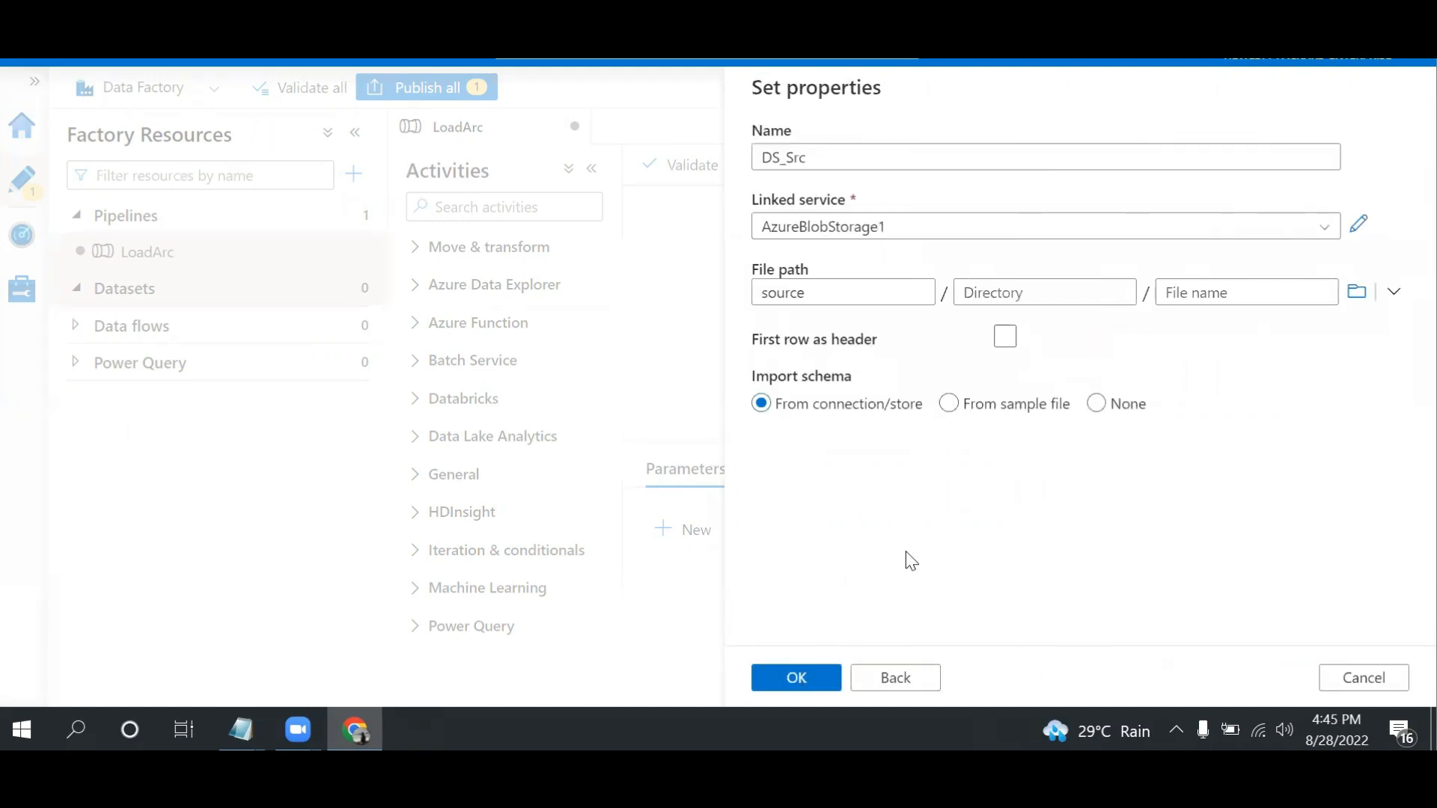
{"action": "left_click", "coordinate": [1102, 404]}
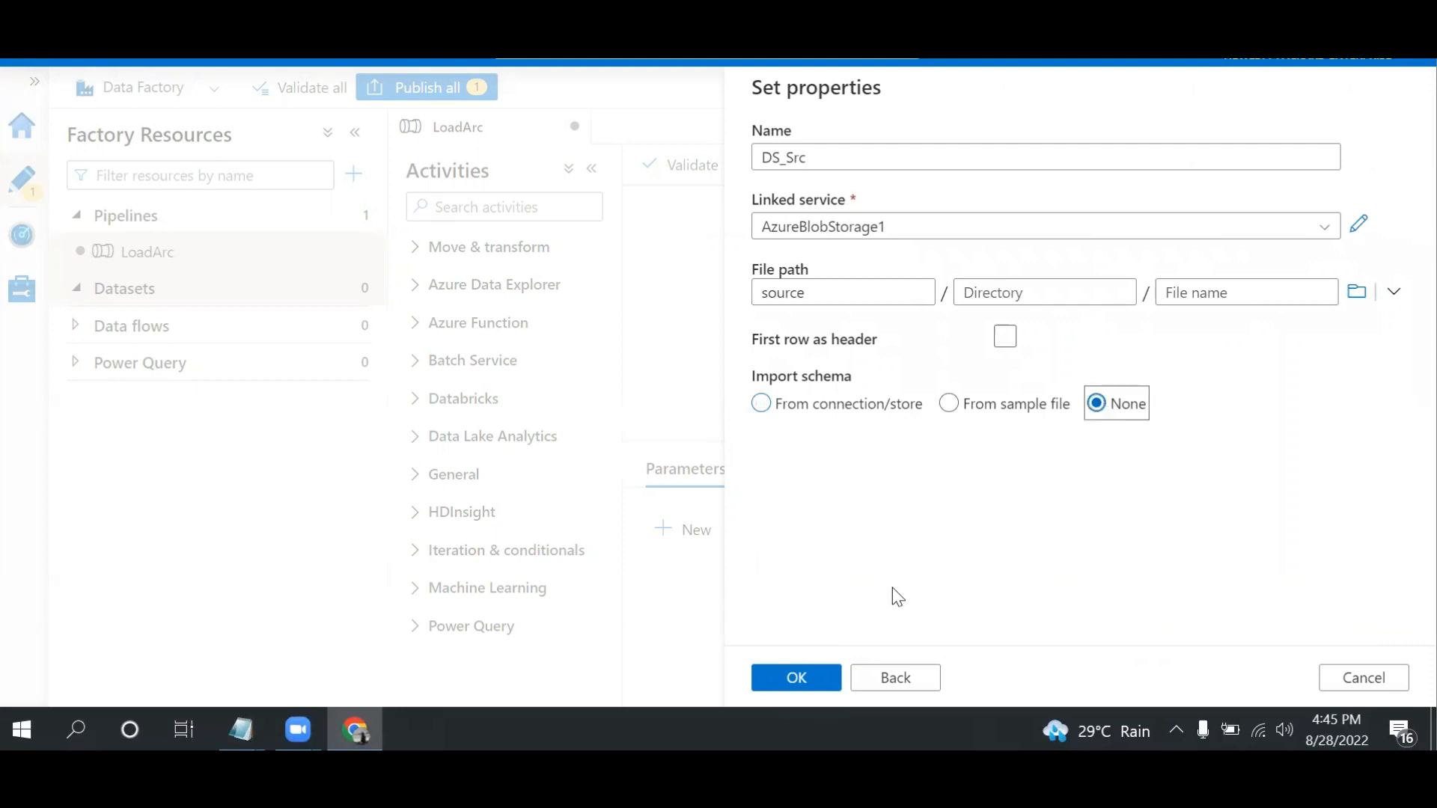
{"action": "left_click", "coordinate": [798, 678]}
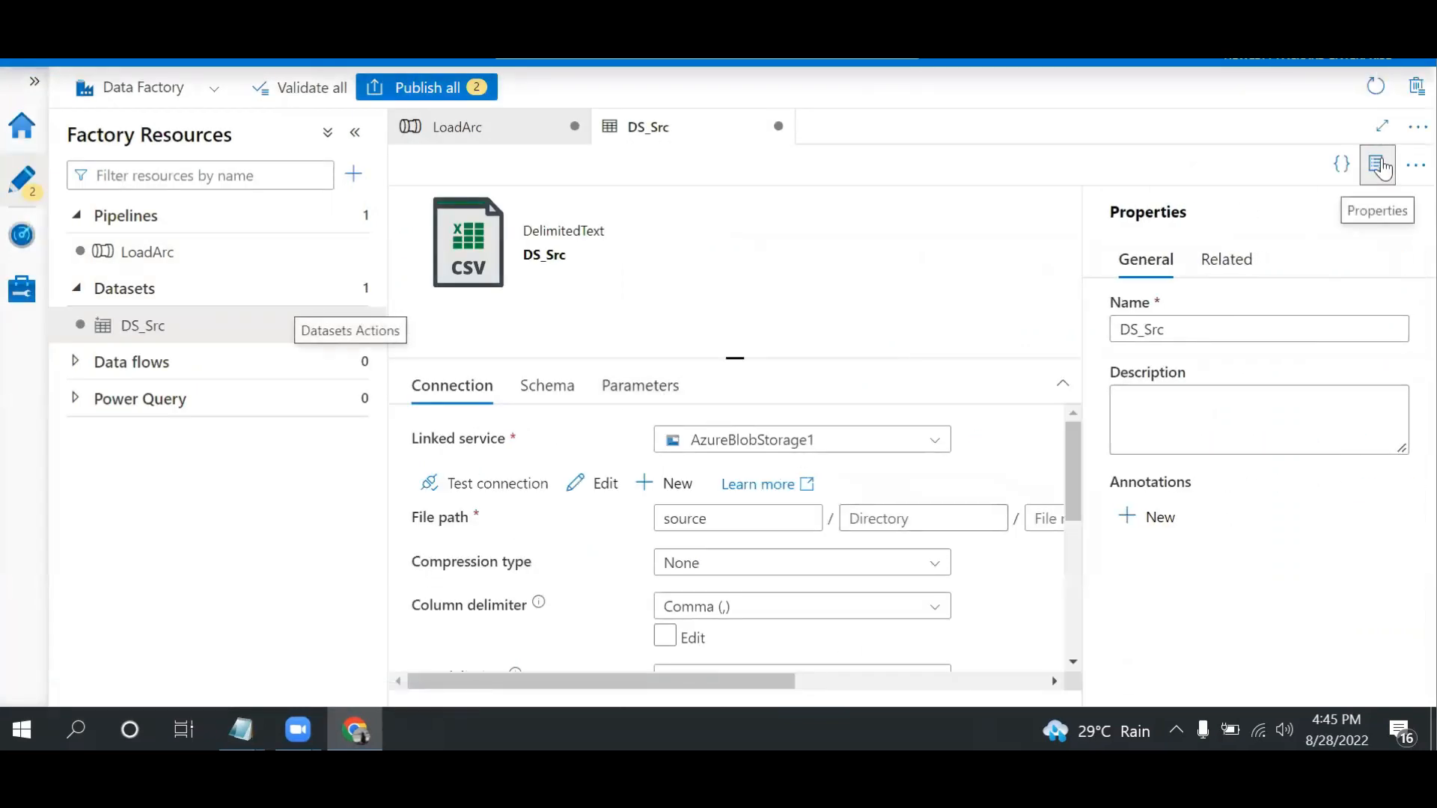
Hide the dataset's properties and add a string parameter named FileName to DS_Src
{"action": "left_click", "coordinate": [1383, 168]}
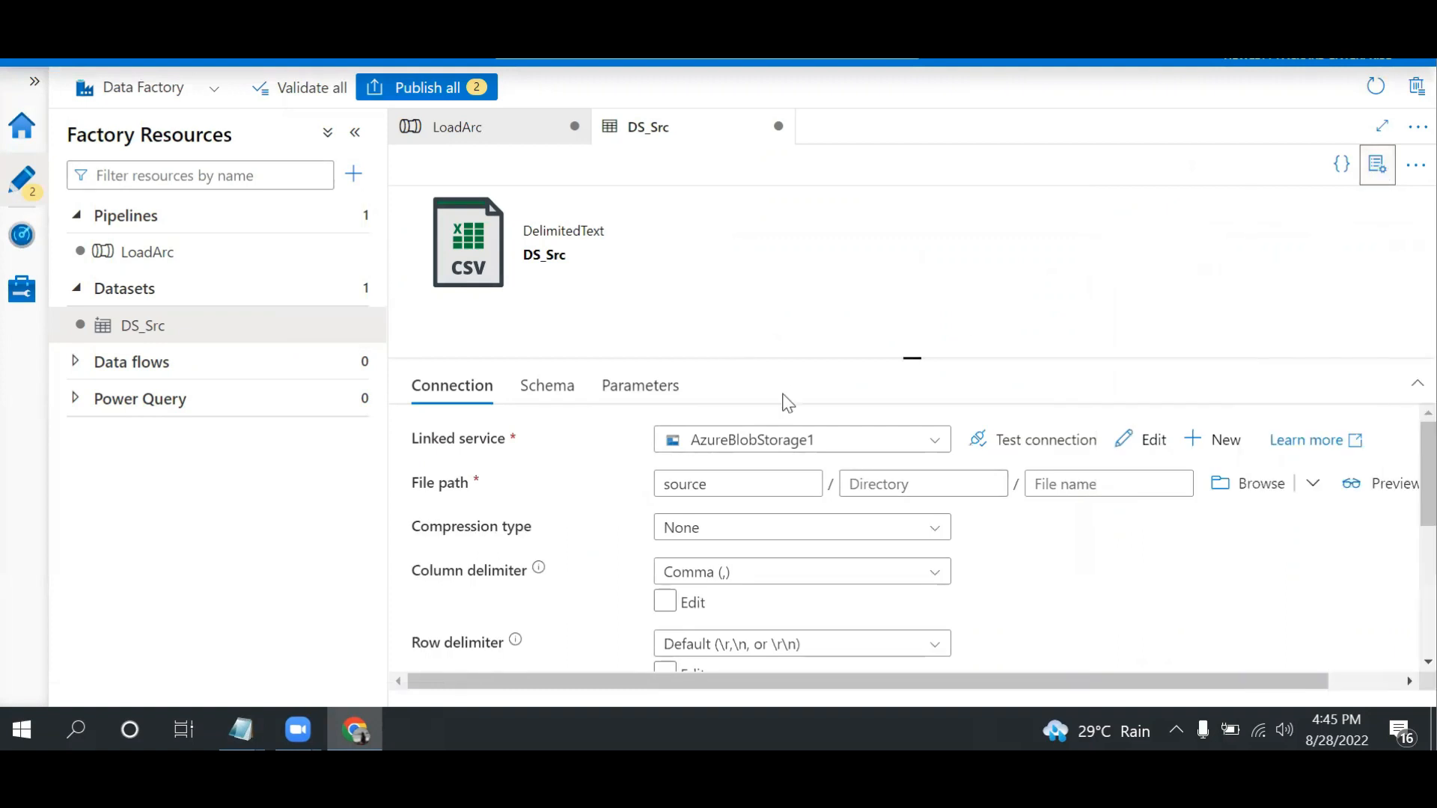
{"action": "left_click", "coordinate": [672, 394]}
{"action": "left_click", "coordinate": [462, 451]}
{"action": "left_click", "coordinate": [503, 528]}
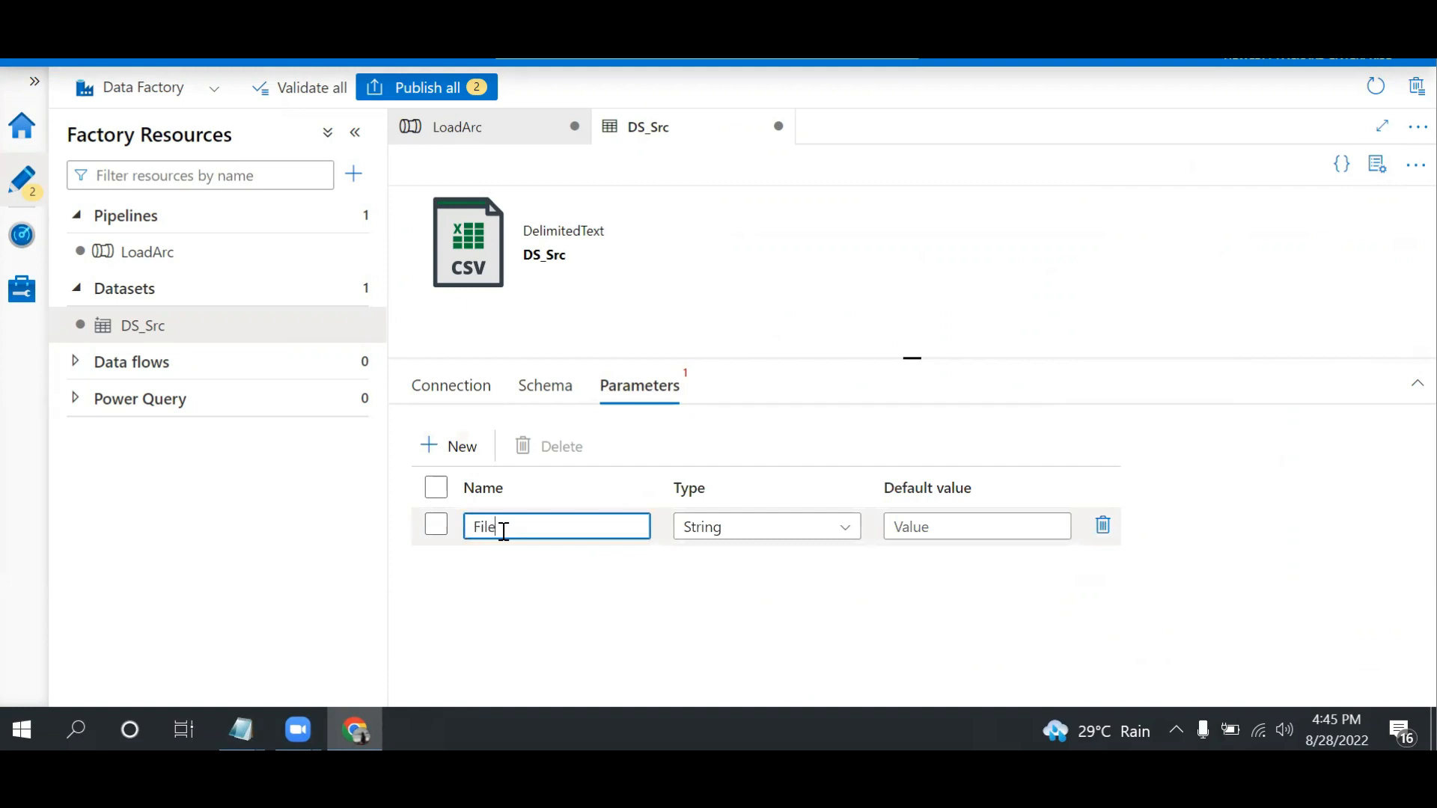
Open the dynamic content expression builder for the file name in DS_Src's connection file path
{"action": "left_click", "coordinate": [452, 387]}
{"action": "left_click", "coordinate": [1086, 484]}
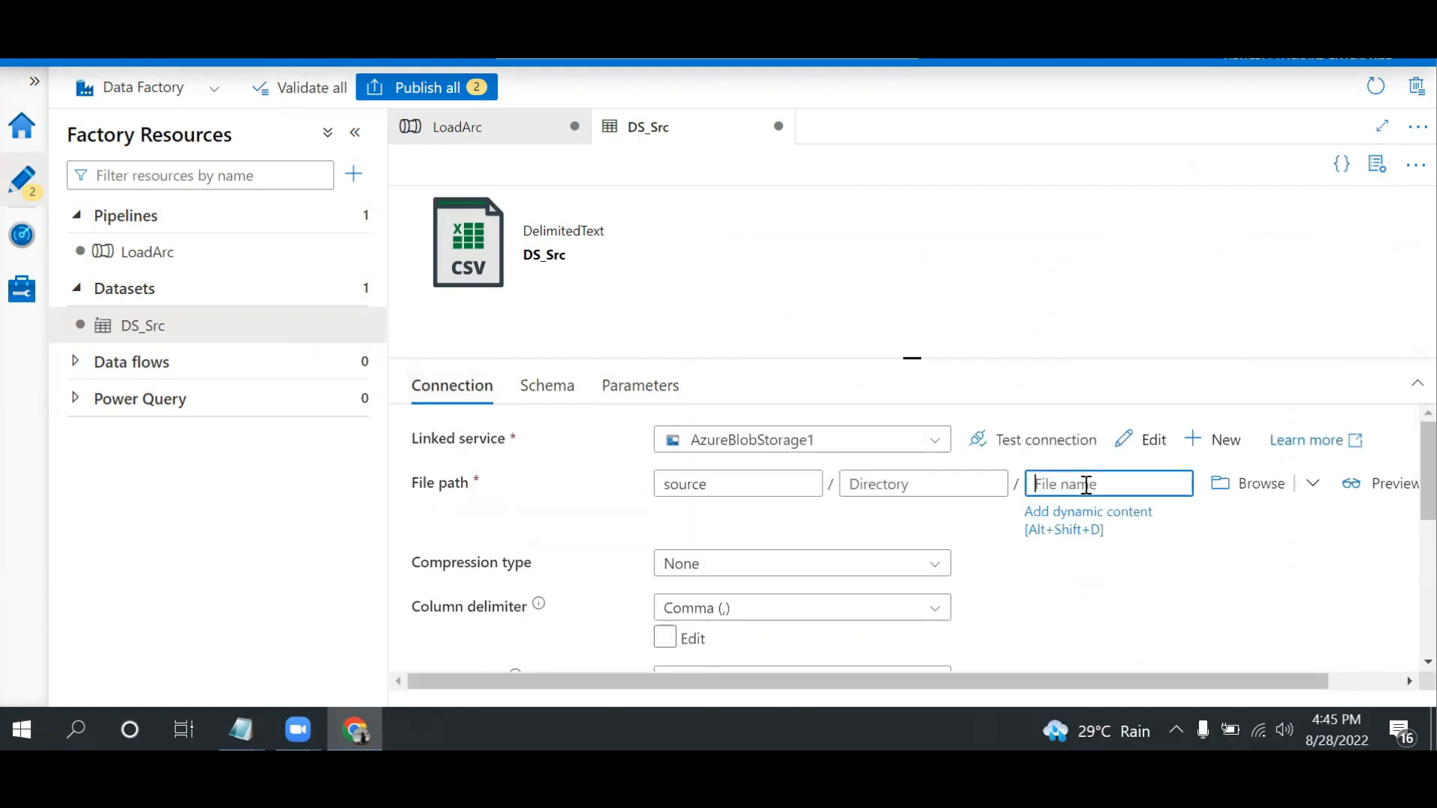
{"action": "left_click", "coordinate": [1089, 522]}
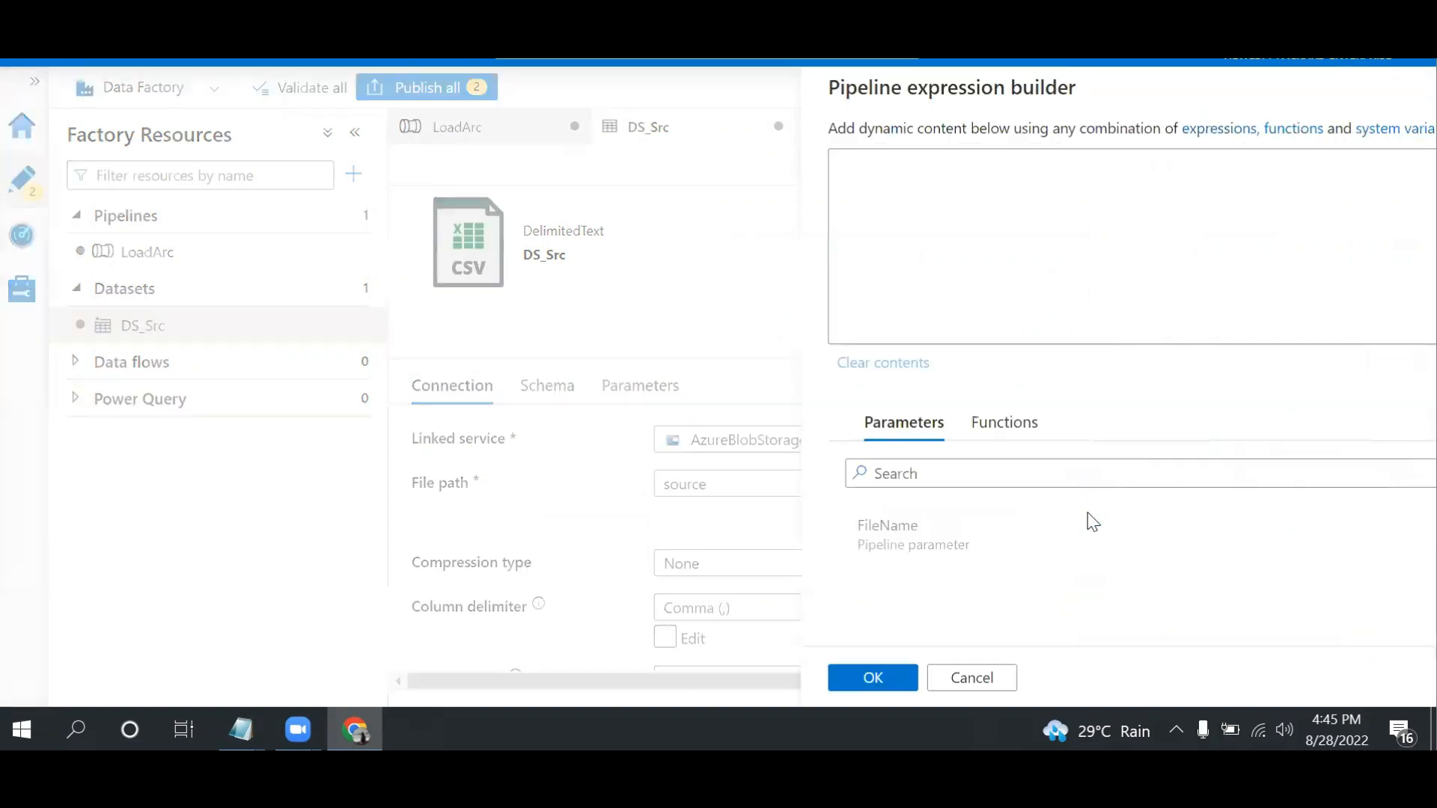
{"action": "double_click", "coordinate": [866, 548]}
{"action": "double_click", "coordinate": [1015, 161]}
{"action": "key", "text": "BackSpace"}
{"action": "key", "text": "BackSpace"}
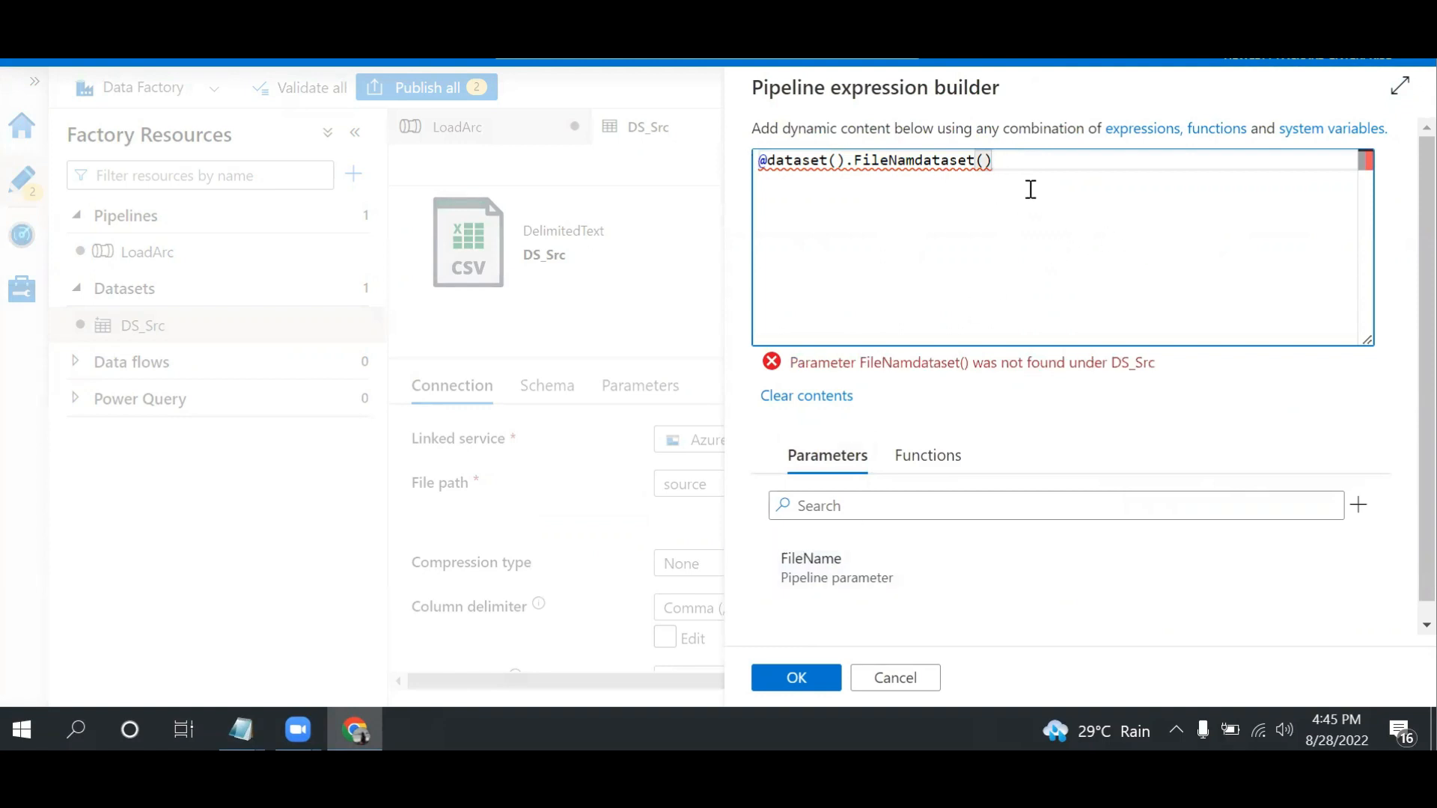
{"action": "key", "text": "ctrl+a"}
{"action": "key", "text": "BackSpace"}
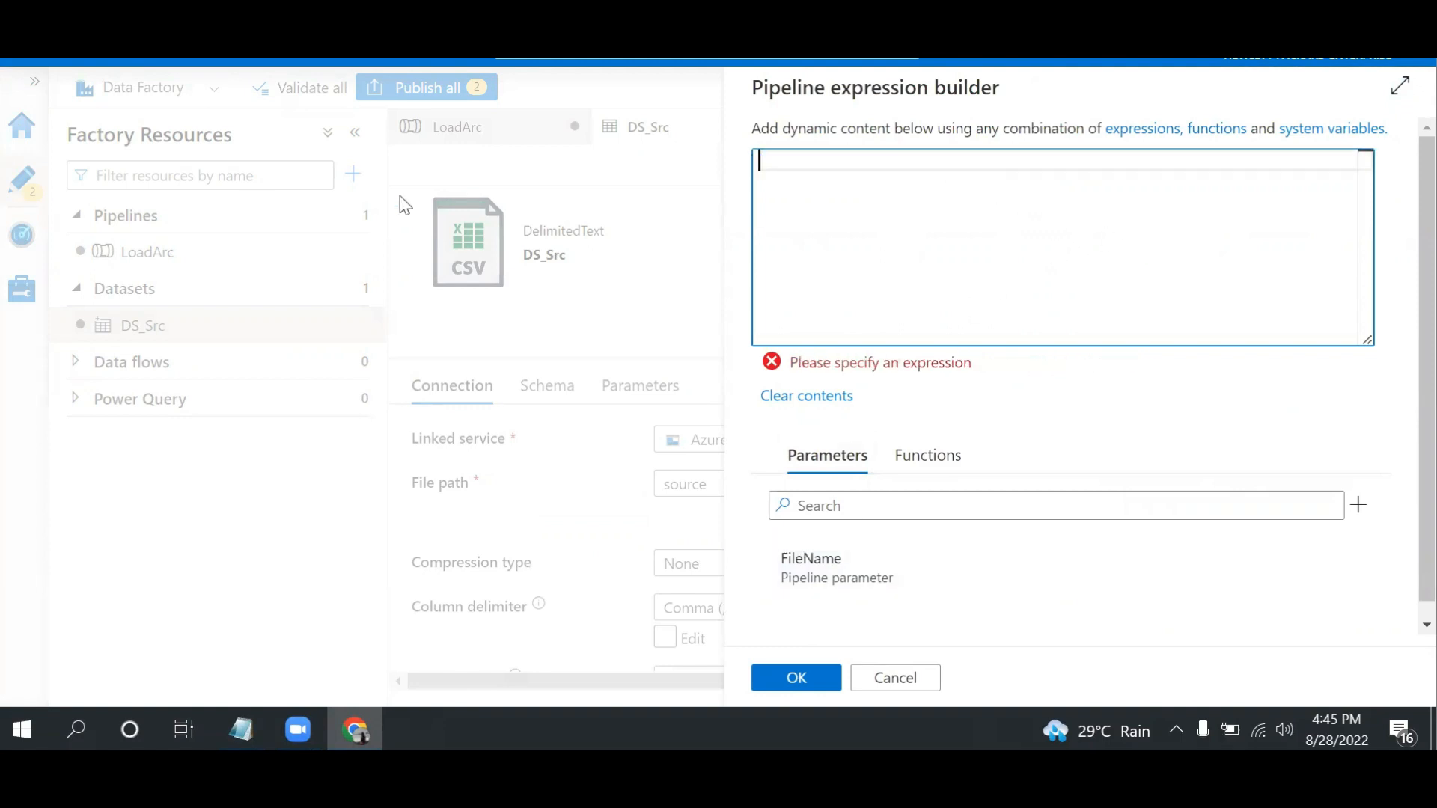
{"action": "left_click", "coordinate": [823, 573]}
{"action": "left_click", "coordinate": [798, 678]}
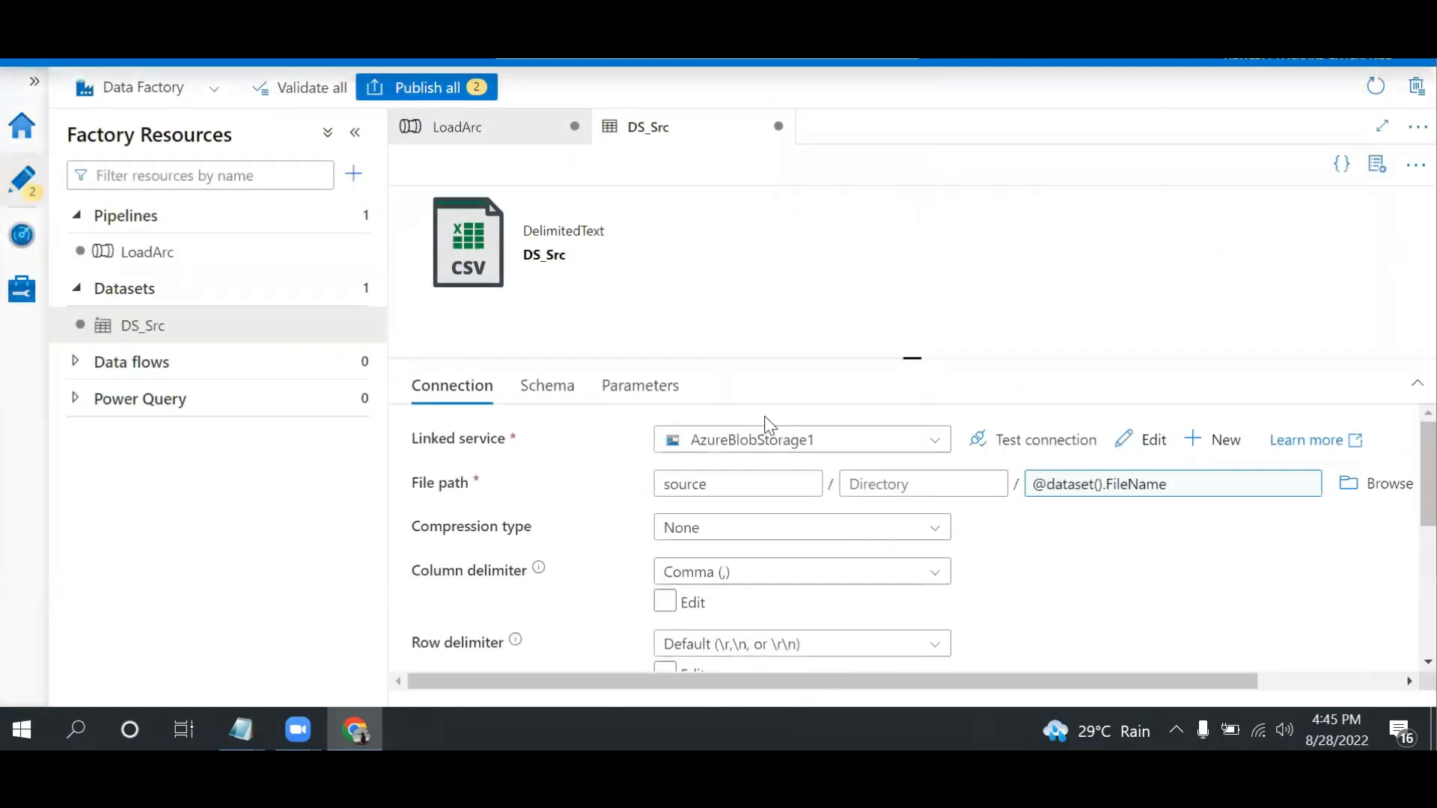
Create another dataset with Azure Blob Storage as its data store and DelimitedText as its format
{"action": "left_click", "coordinate": [353, 295]}
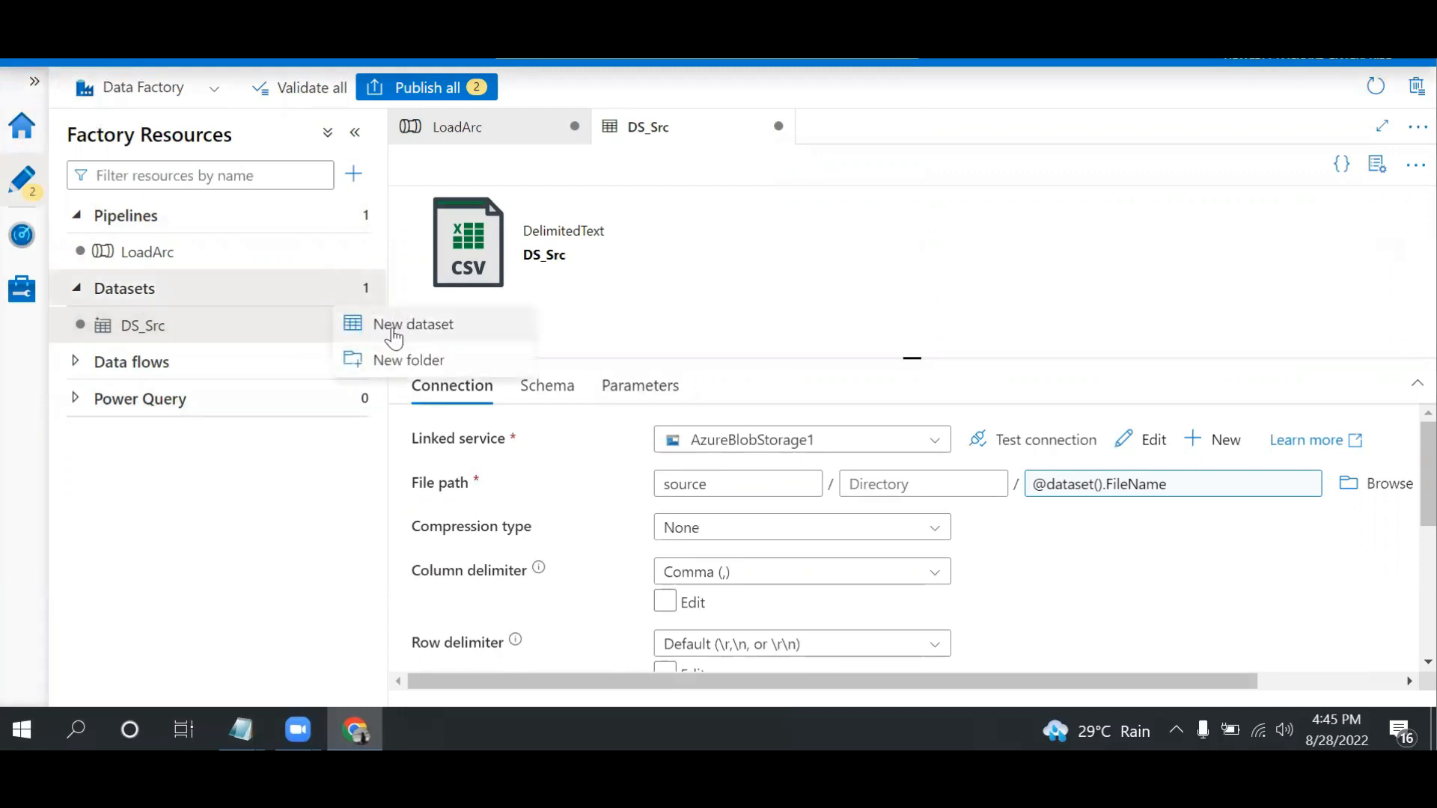
{"action": "left_click", "coordinate": [394, 330]}
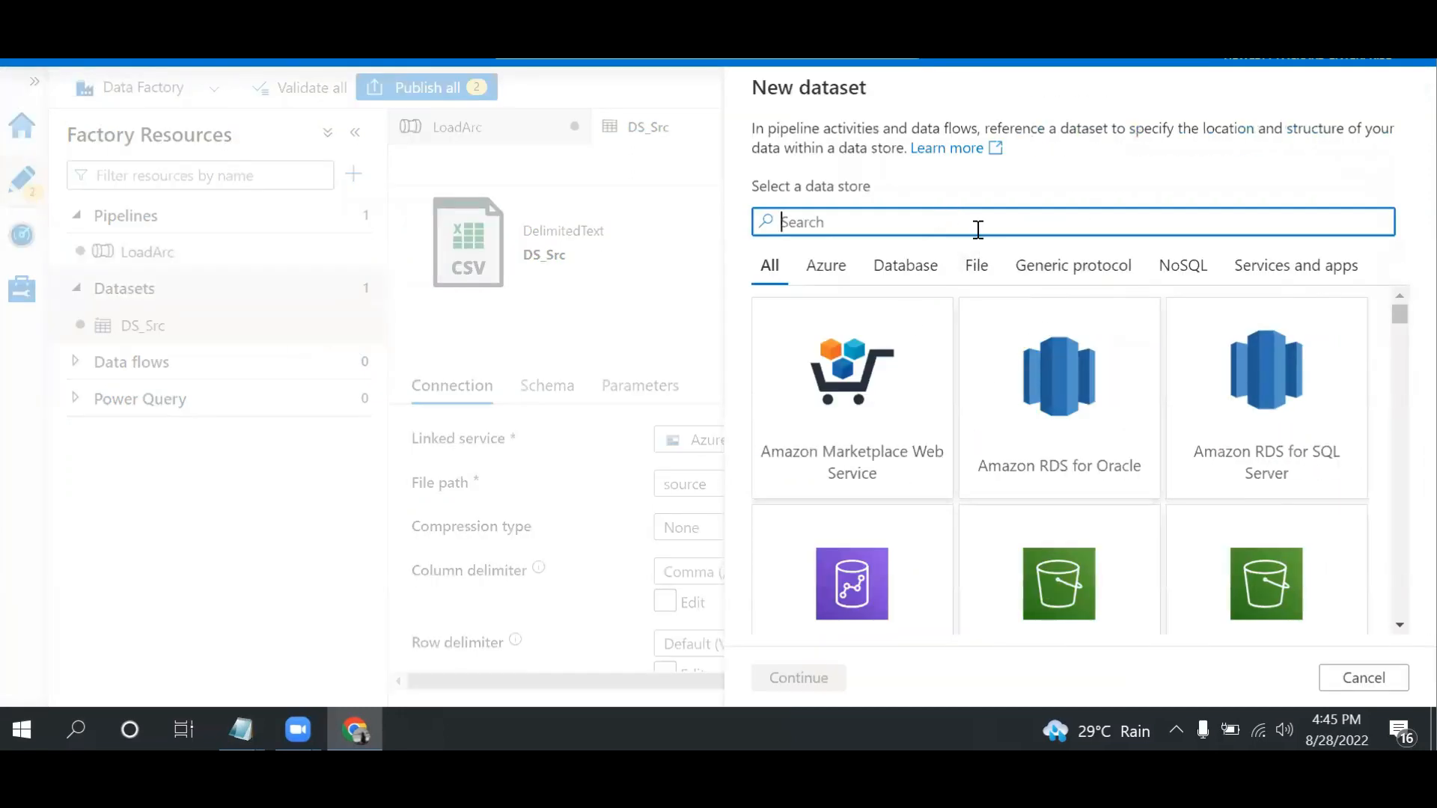
{"action": "type", "text": "azu"}
{"action": "left_click", "coordinate": [836, 425]}
{"action": "left_click", "coordinate": [836, 425]}
{"action": "double_click", "coordinate": [1268, 303]}
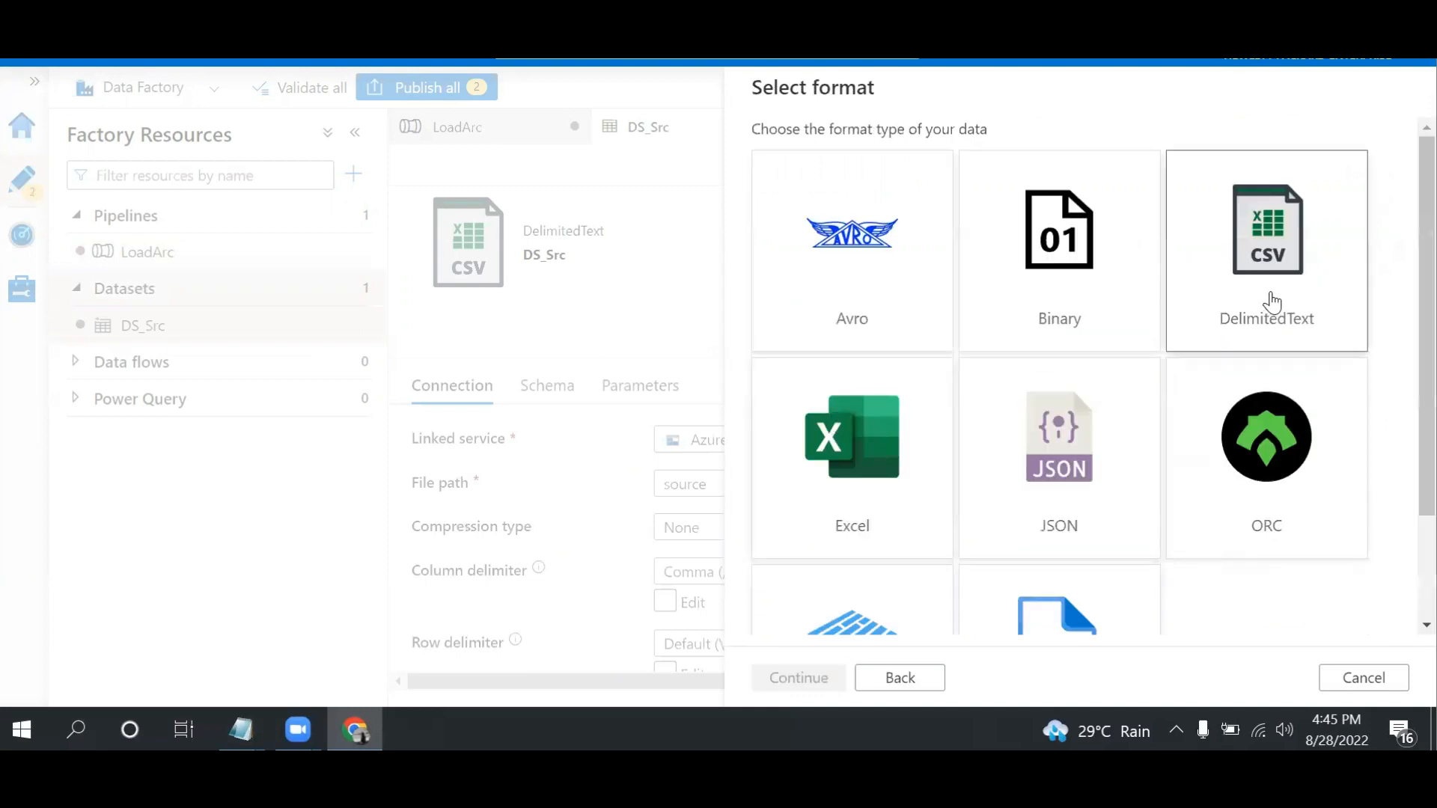
Name the new dataset DS_Dst and set its linked service to AzureBlobStorage1
{"action": "left_click_drag", "start_coordinate": [901, 155], "coordinate": [571, 170]}
{"action": "type", "text": "DS_"}
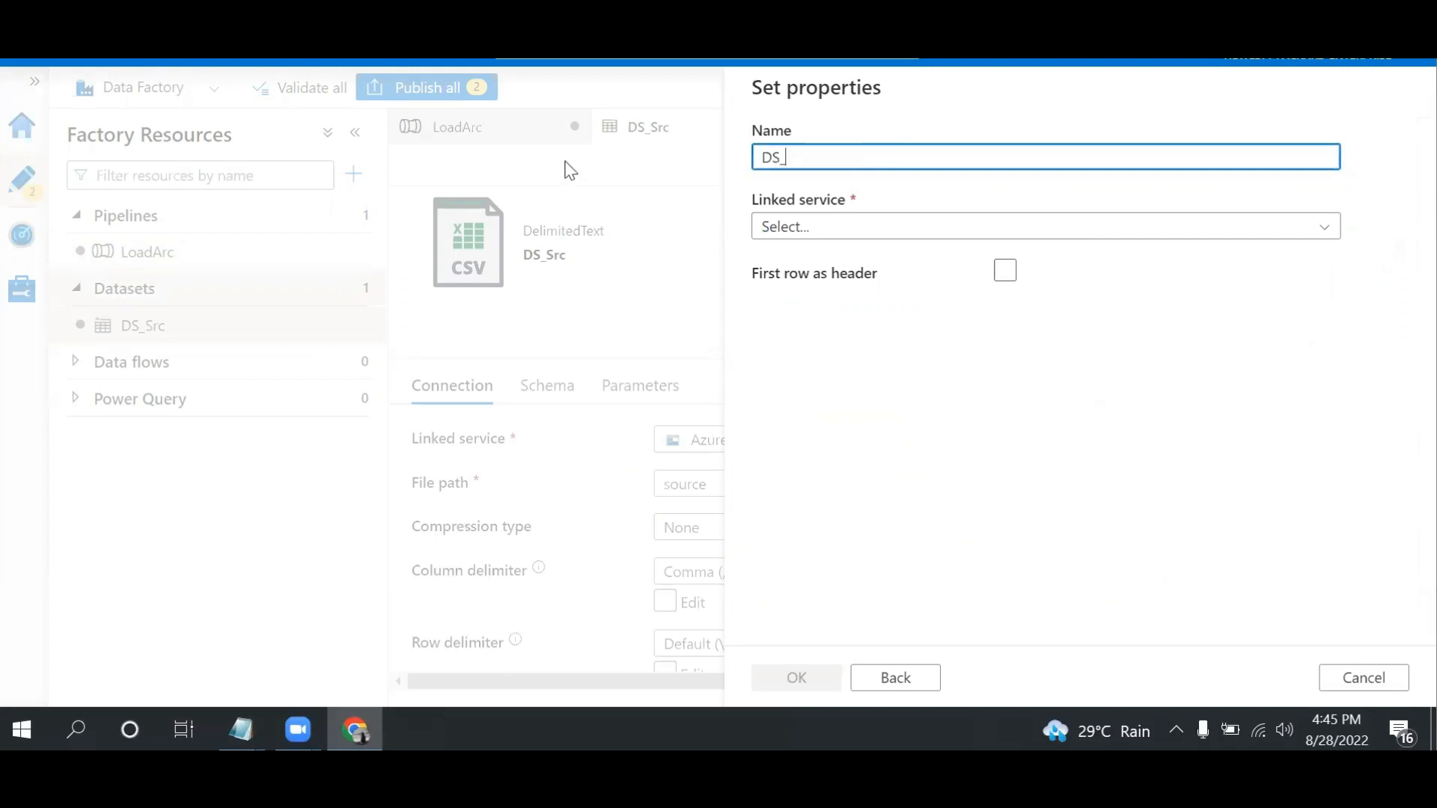
{"action": "type", "text": "Dst"}
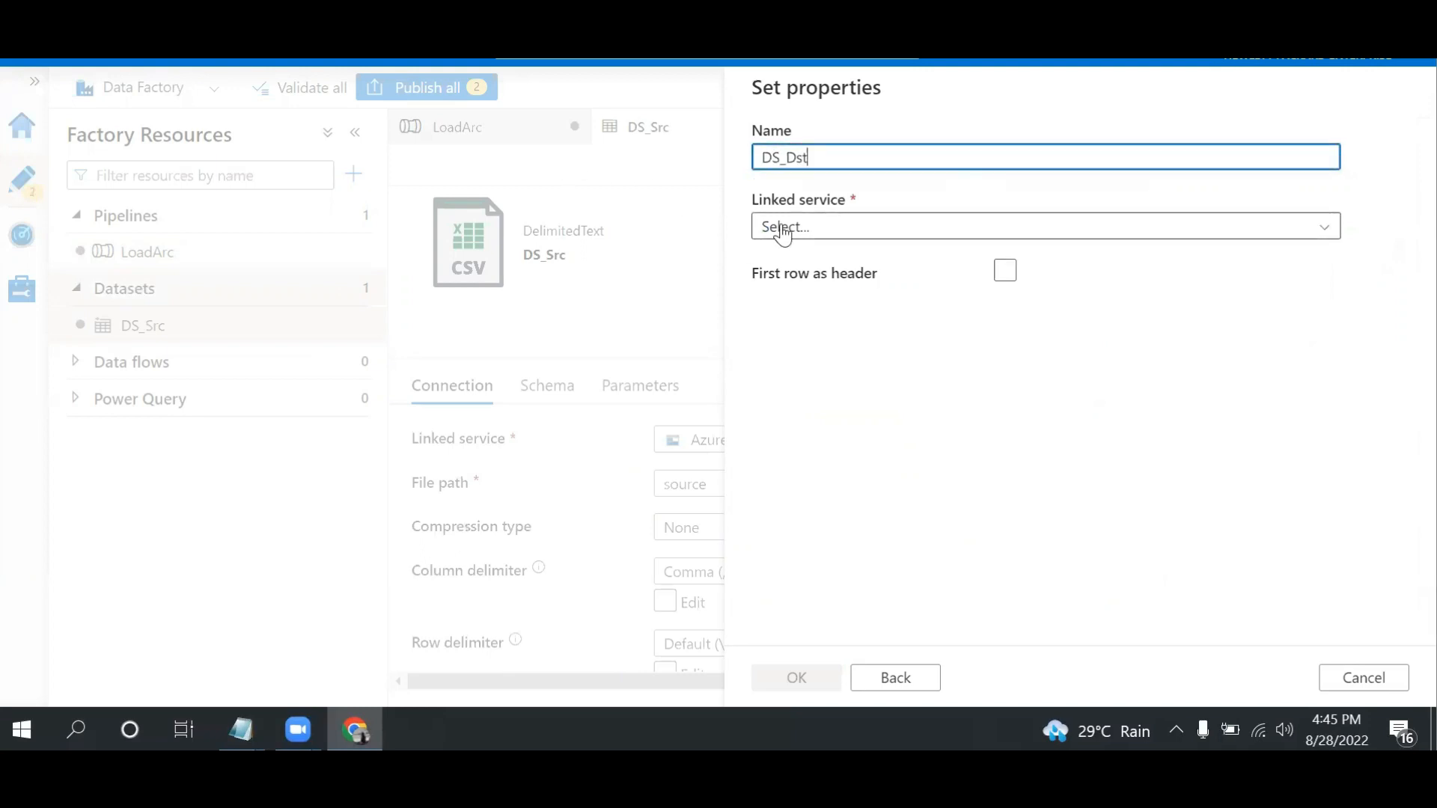
{"action": "left_click", "coordinate": [776, 229]}
{"action": "left_click", "coordinate": [845, 405]}
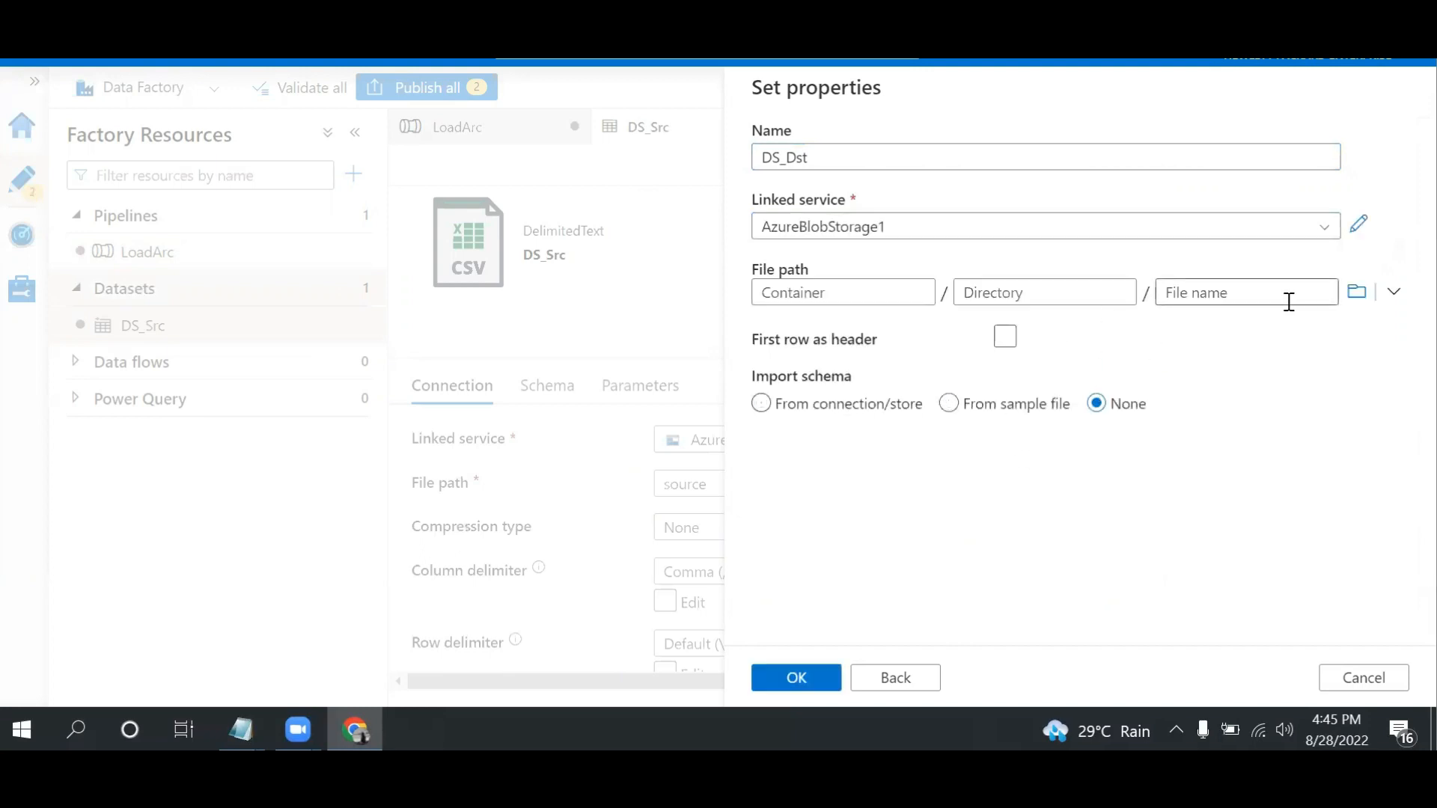
Set the DS_Dst file path to the dest container, choose None for schema import, and create the dataset
{"action": "left_click", "coordinate": [1357, 292]}
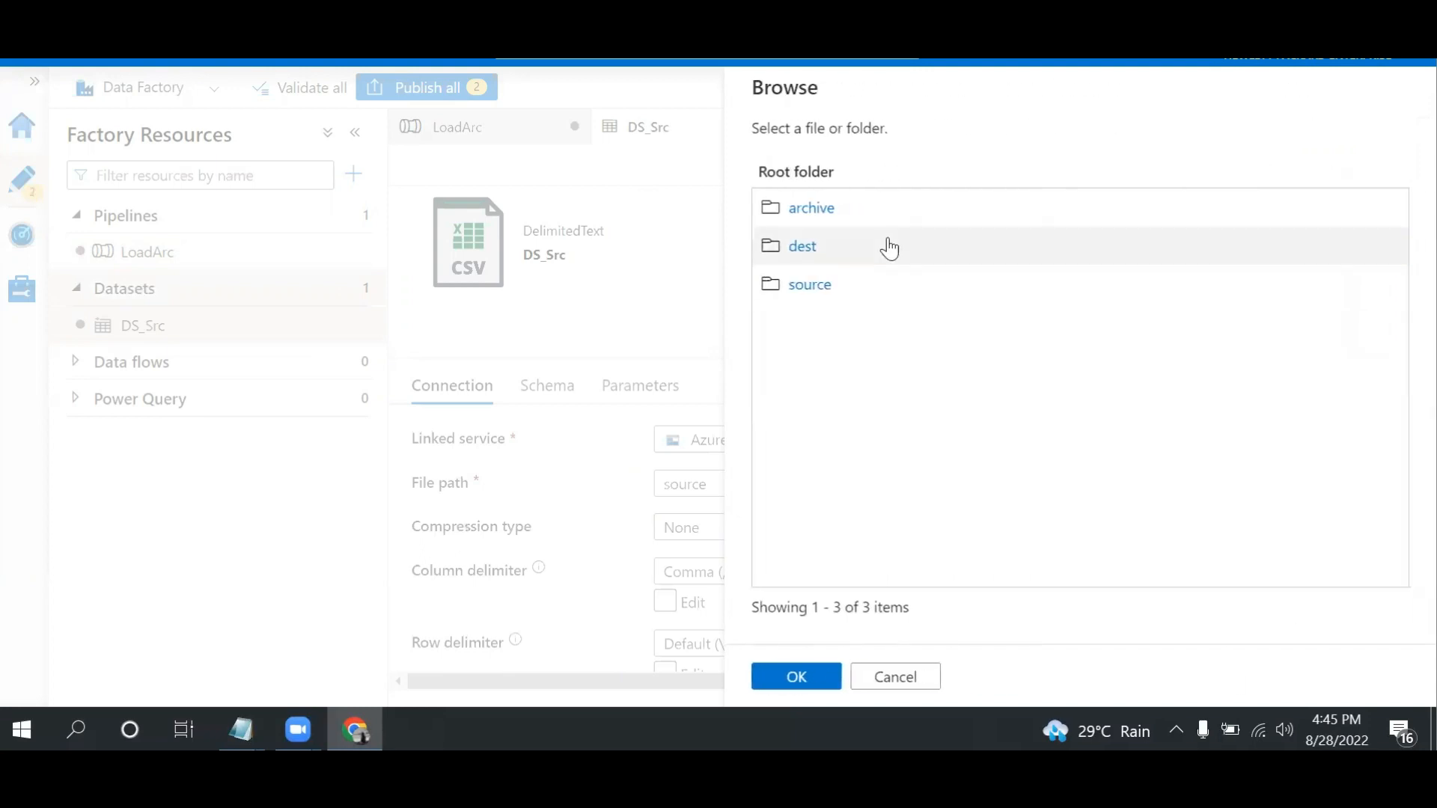
{"action": "left_click", "coordinate": [818, 248]}
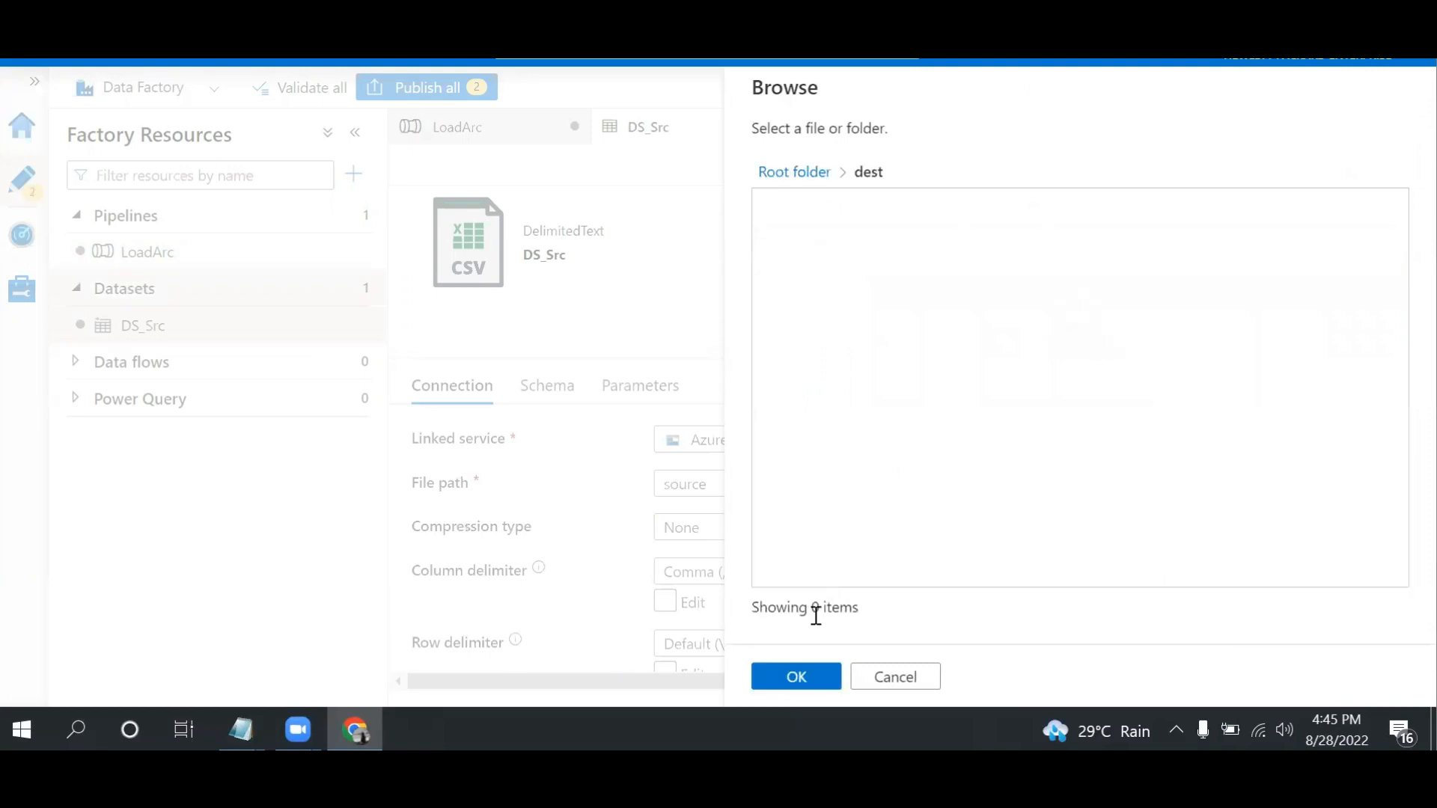
{"action": "left_click", "coordinate": [796, 677]}
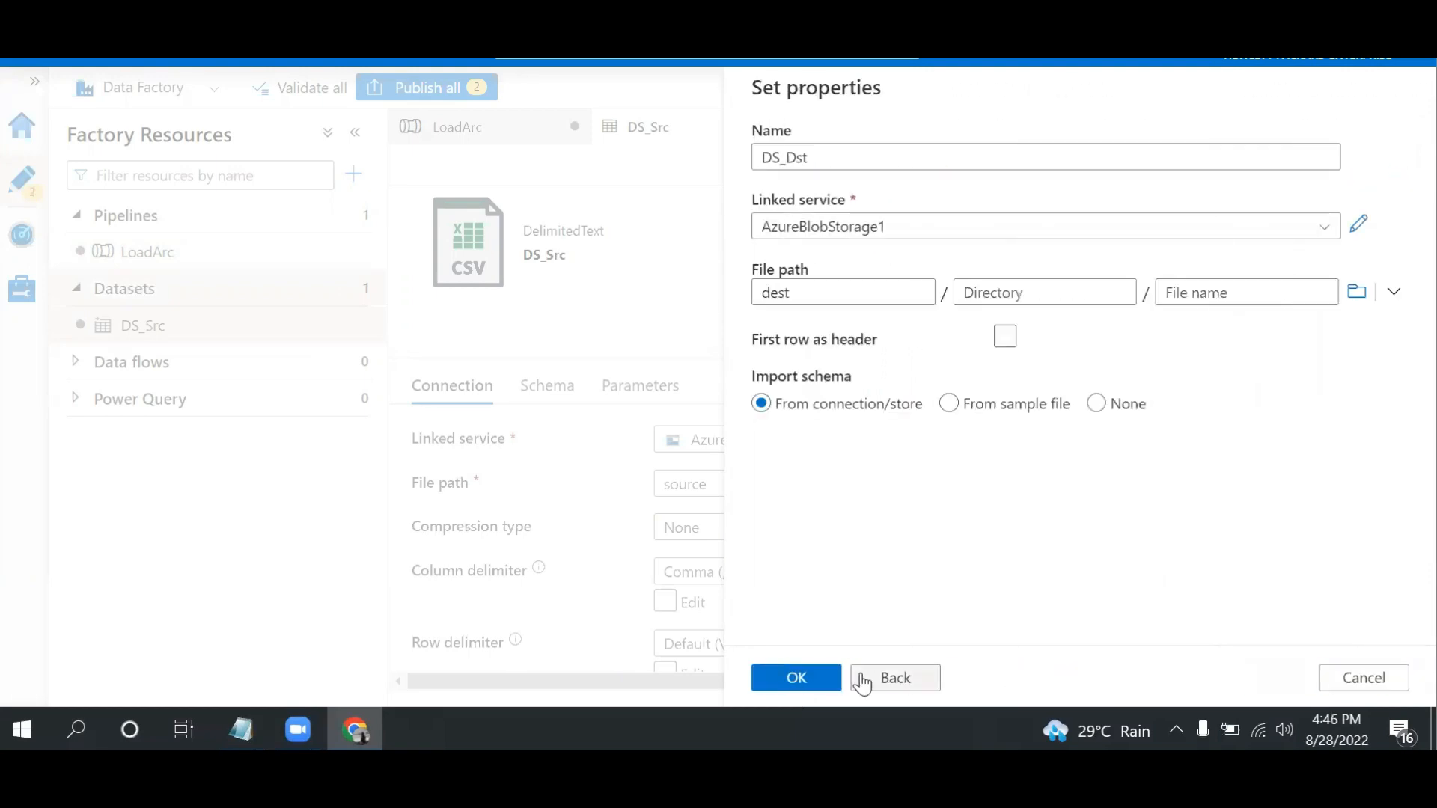
{"action": "left_click", "coordinate": [1098, 404]}
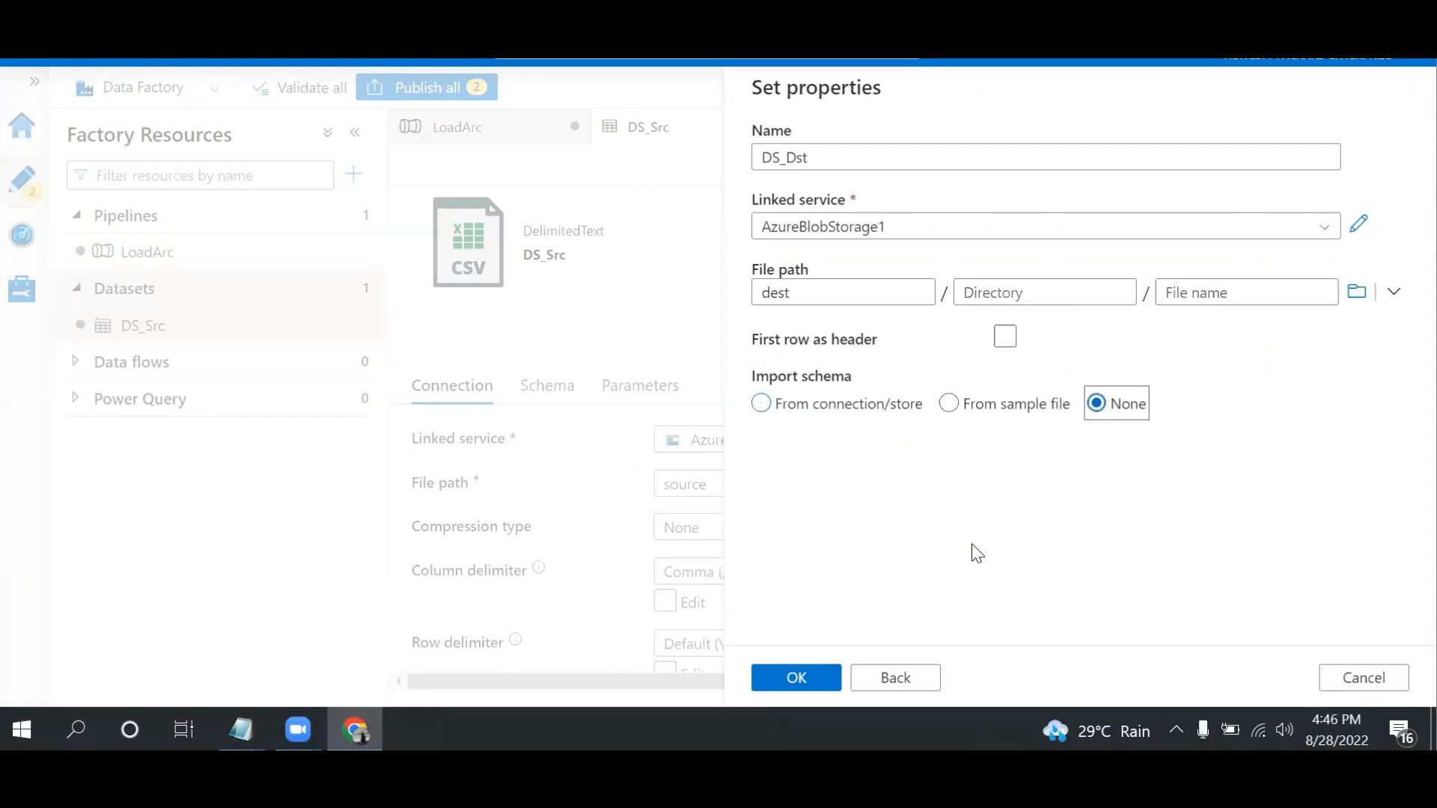
{"action": "left_click", "coordinate": [798, 679]}
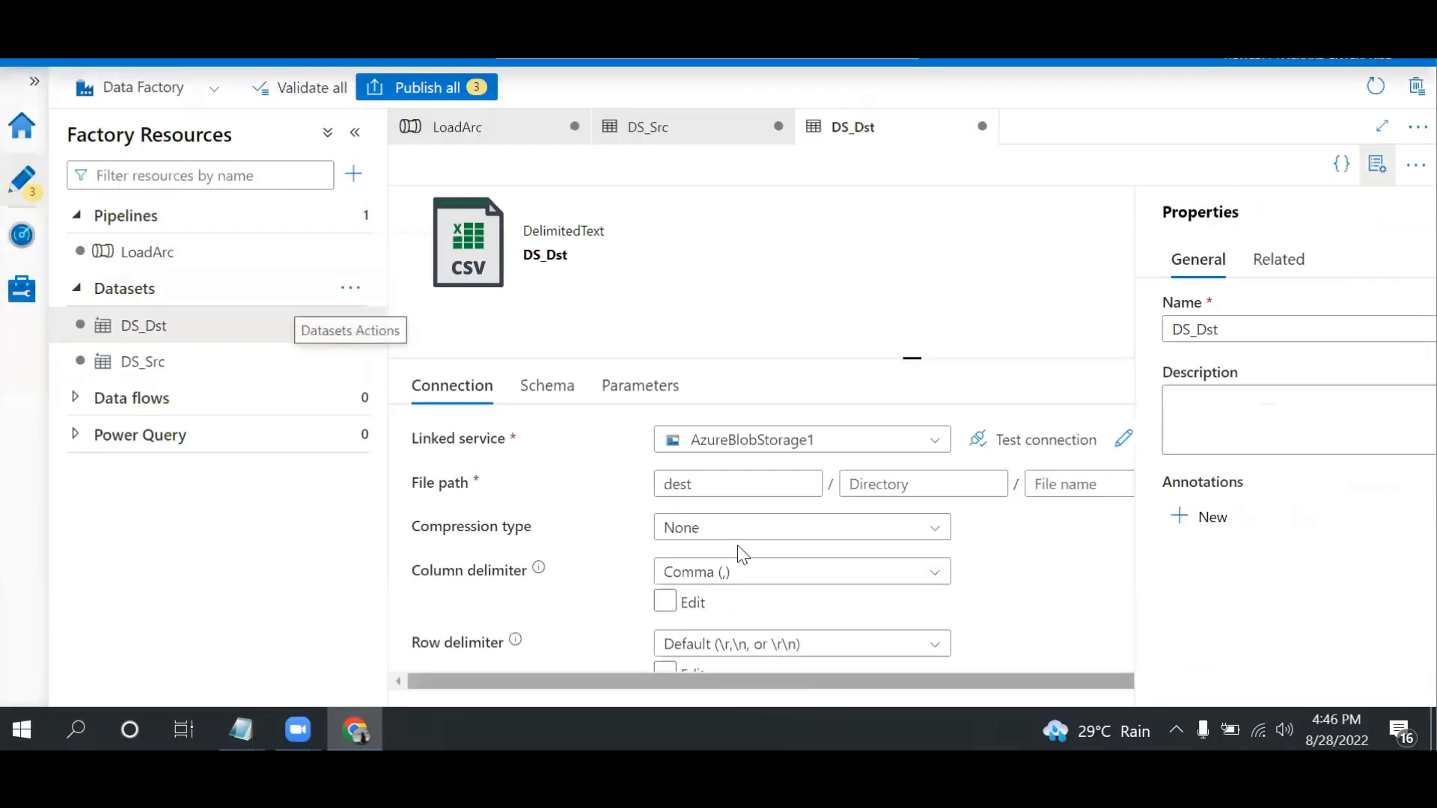
Add a string parameter named FileName to the DS_Dst dataset
{"action": "left_click", "coordinate": [655, 389]}
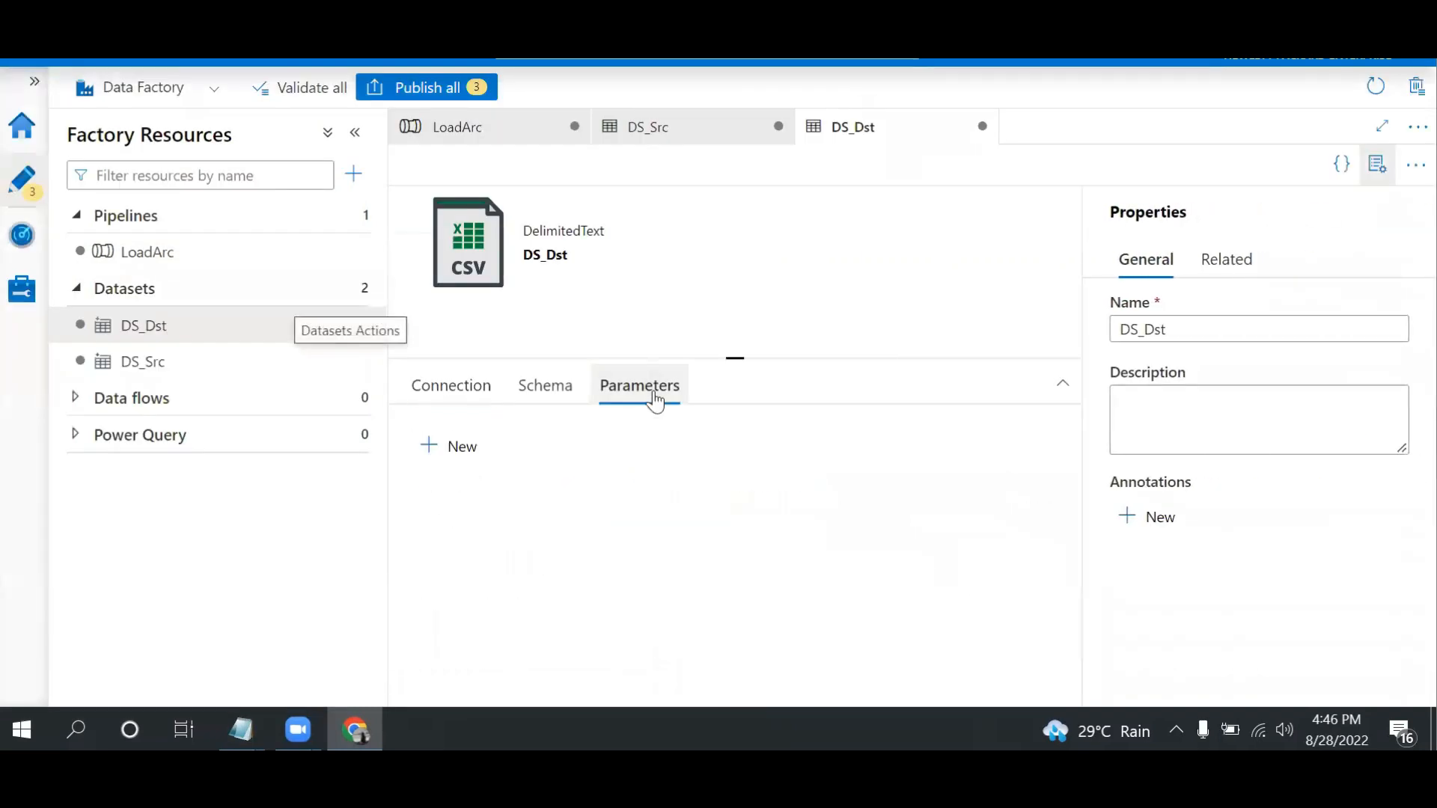
{"action": "left_click", "coordinate": [465, 449]}
{"action": "left_click", "coordinate": [503, 527]}
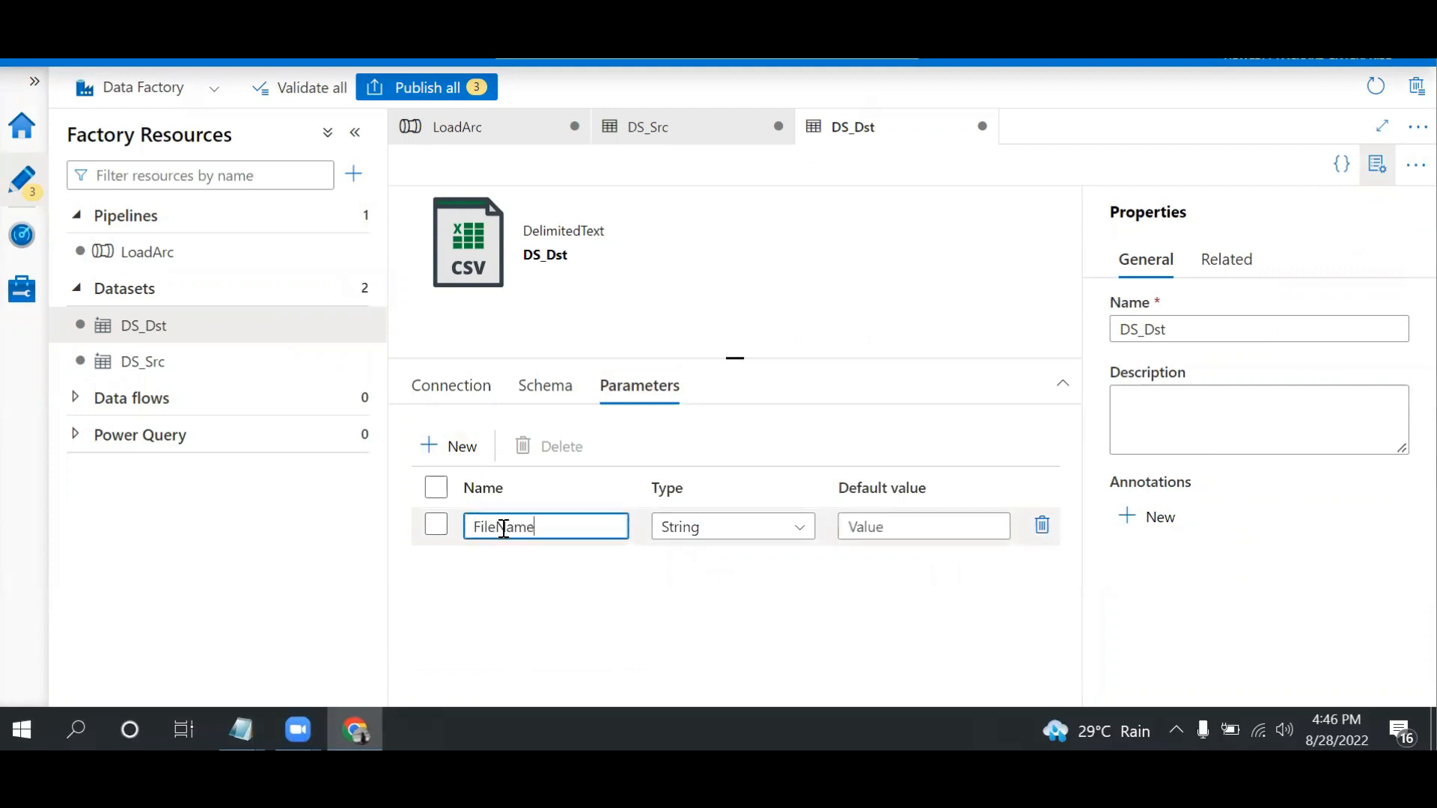
{"action": "left_click", "coordinate": [473, 397]}
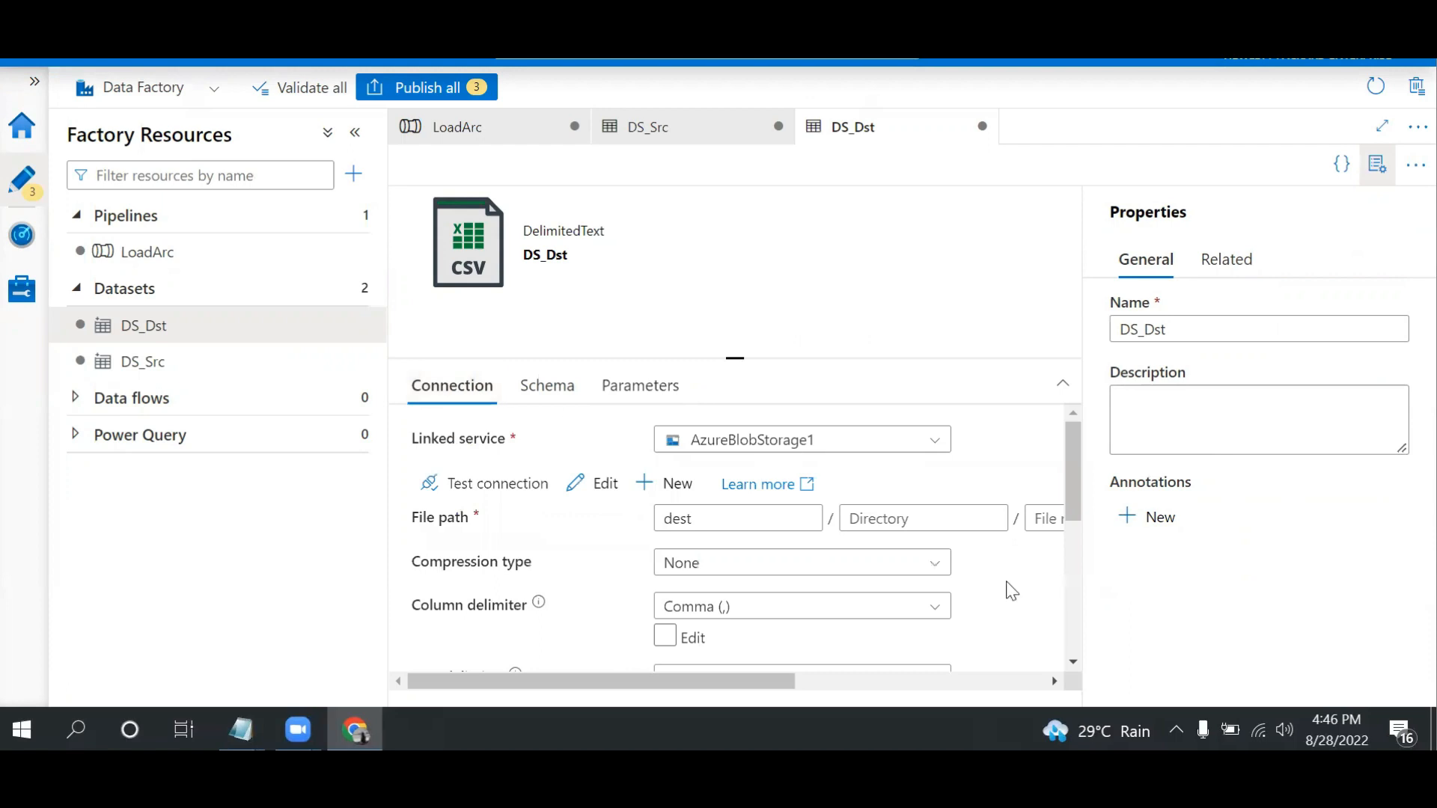
{"action": "left_click", "coordinate": [1377, 164]}
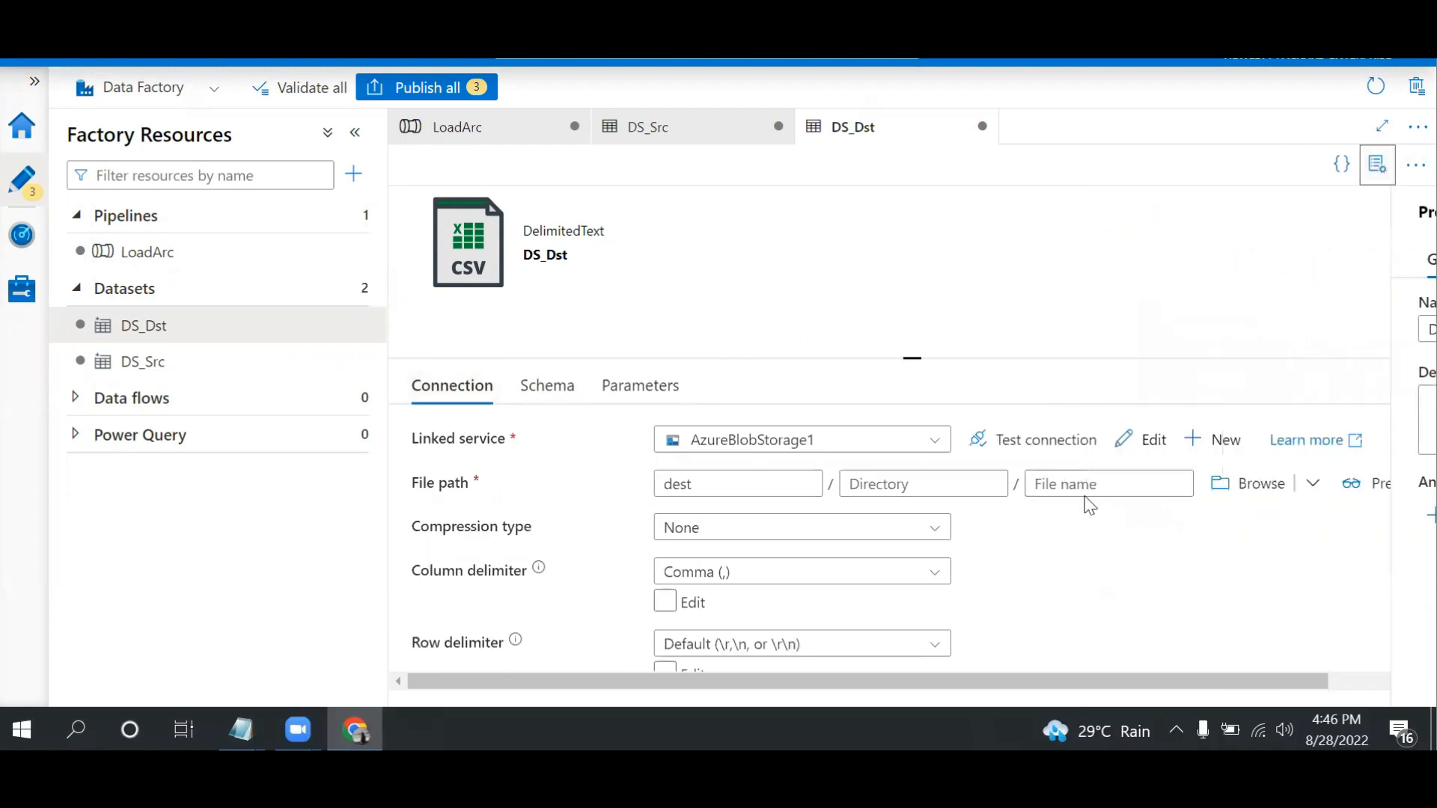
{"action": "left_click", "coordinate": [1105, 478]}
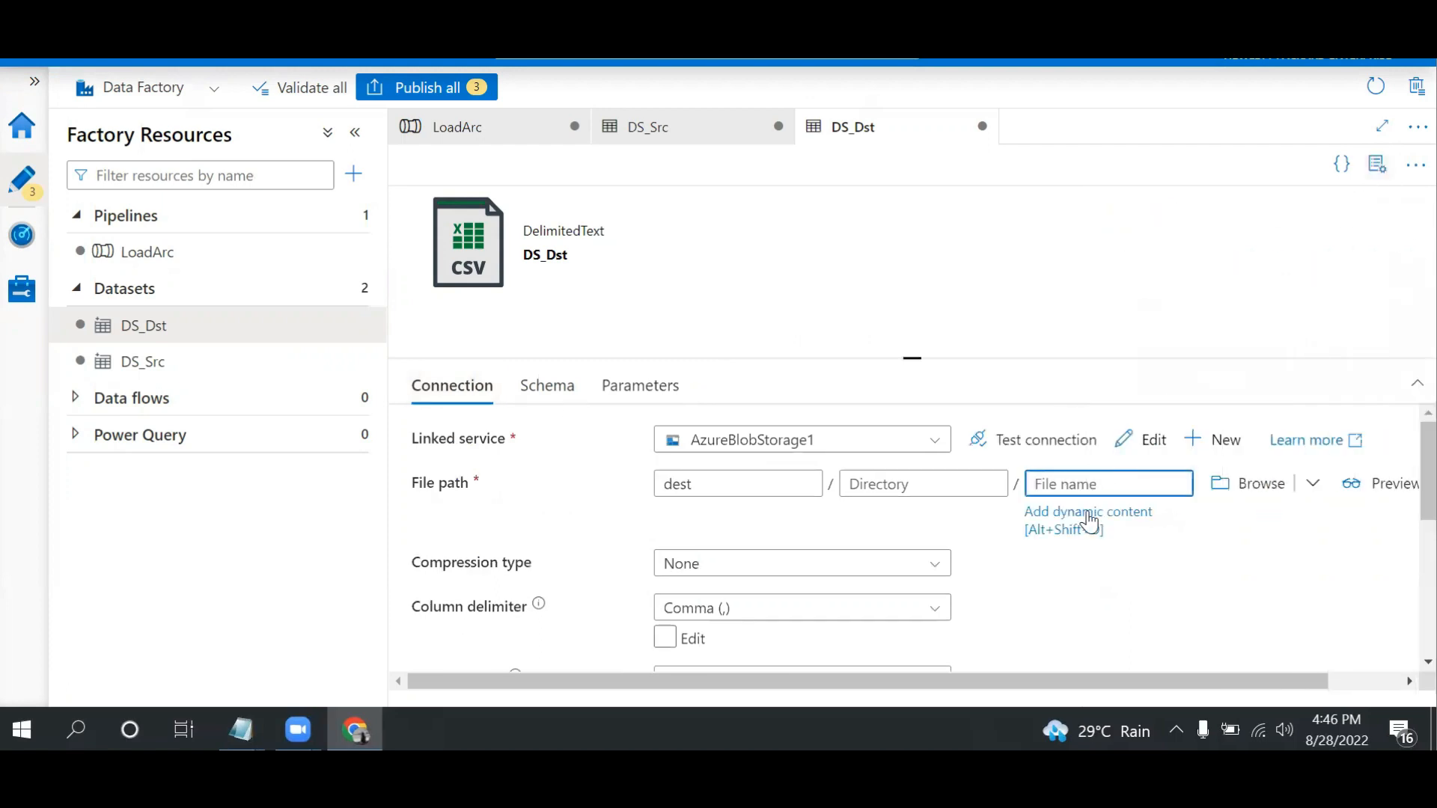
{"action": "left_click", "coordinate": [1088, 520]}
{"action": "left_click", "coordinate": [860, 539]}
{"action": "left_click", "coordinate": [791, 665]}
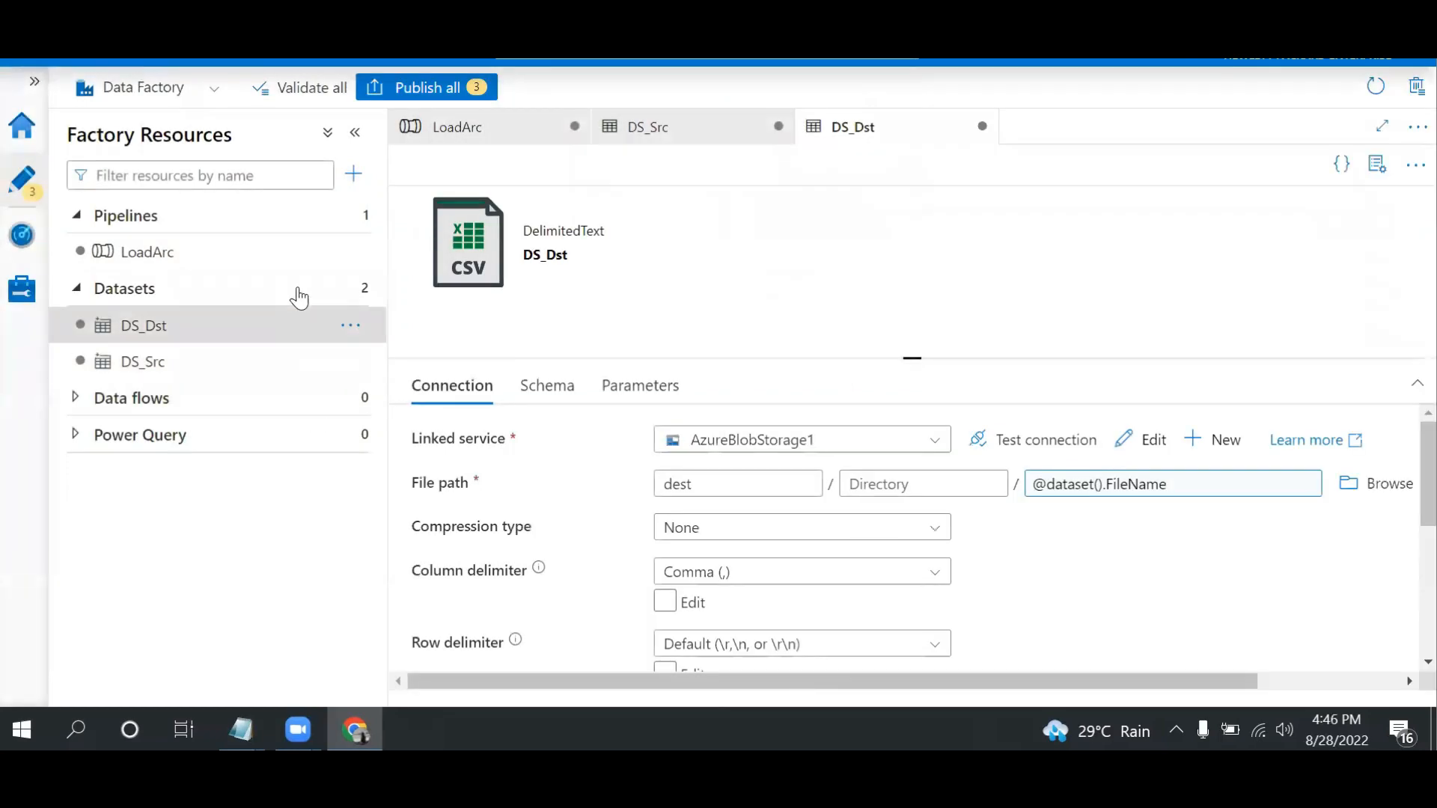
Start a new Azure Blob Storage dataset in the DelimitedText format
{"action": "left_click", "coordinate": [352, 290]}
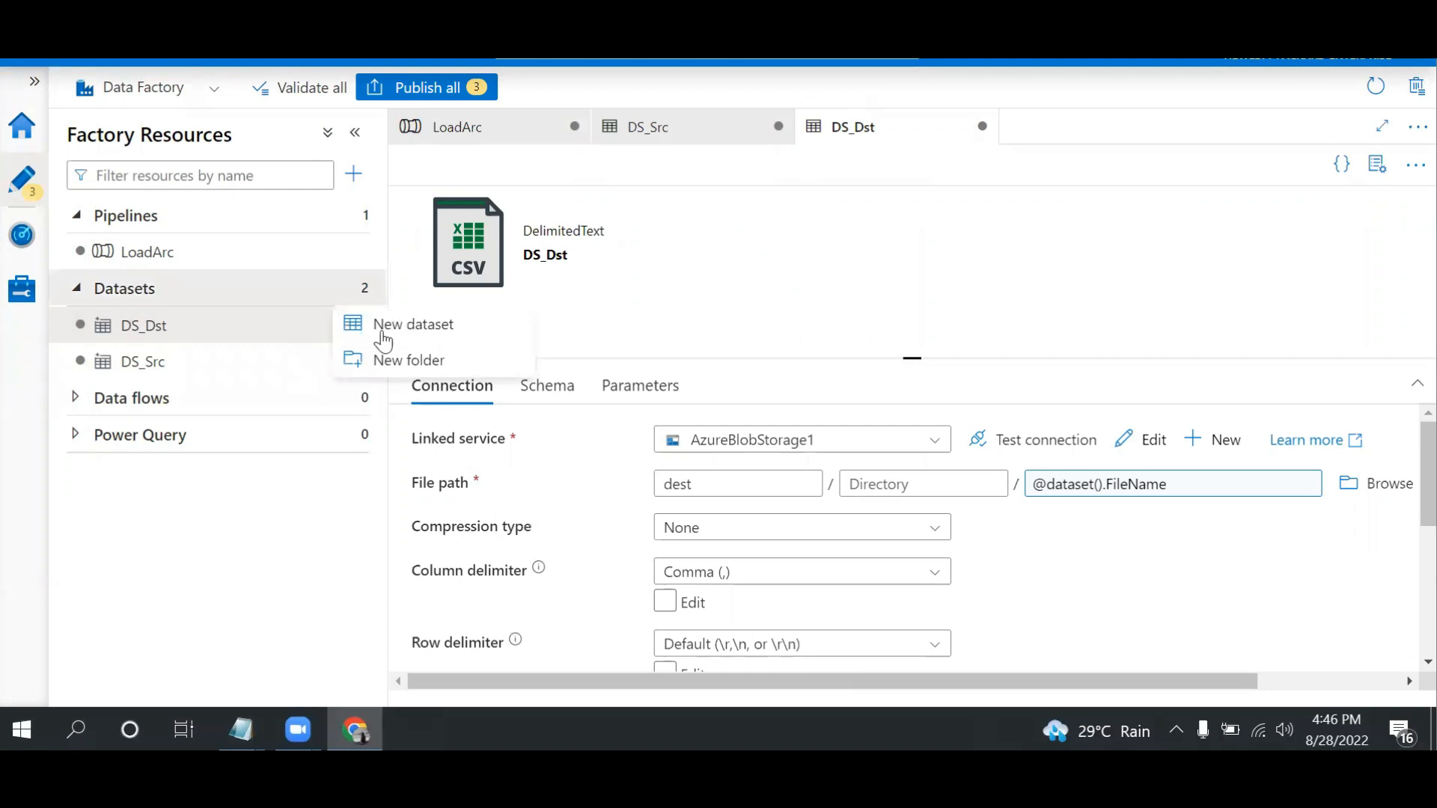
{"action": "left_click", "coordinate": [414, 329]}
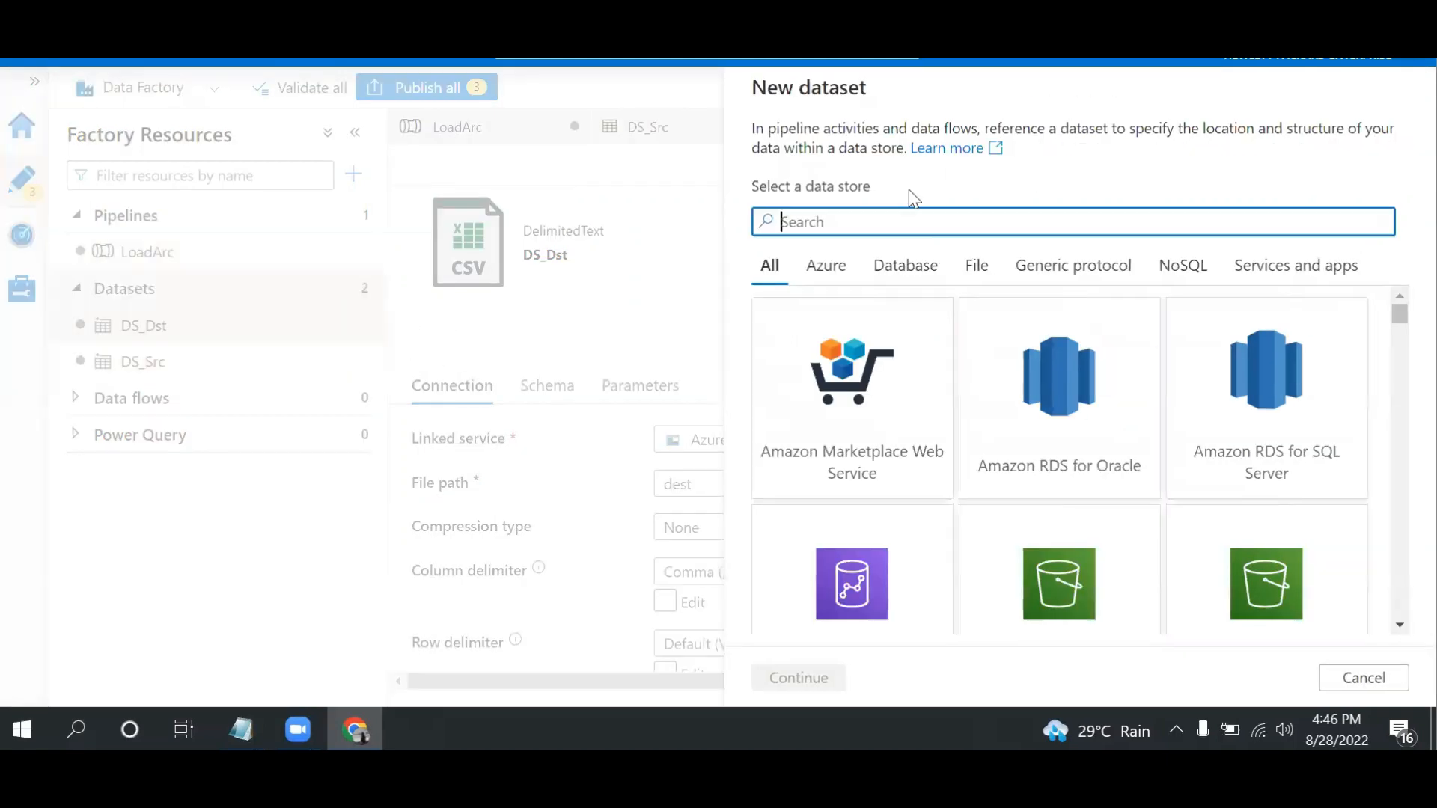
{"action": "type", "text": "azu"}
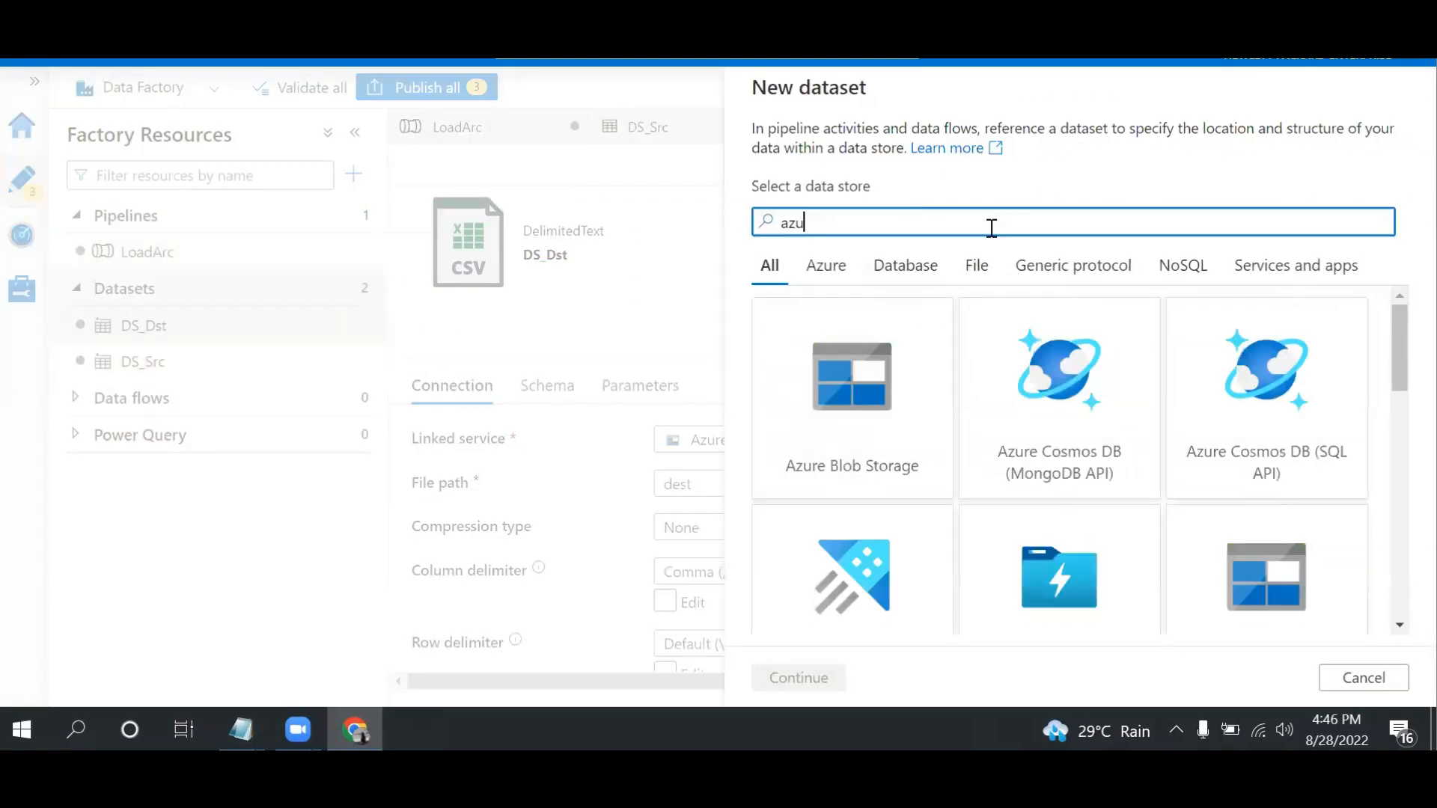
{"action": "double_click", "coordinate": [874, 391]}
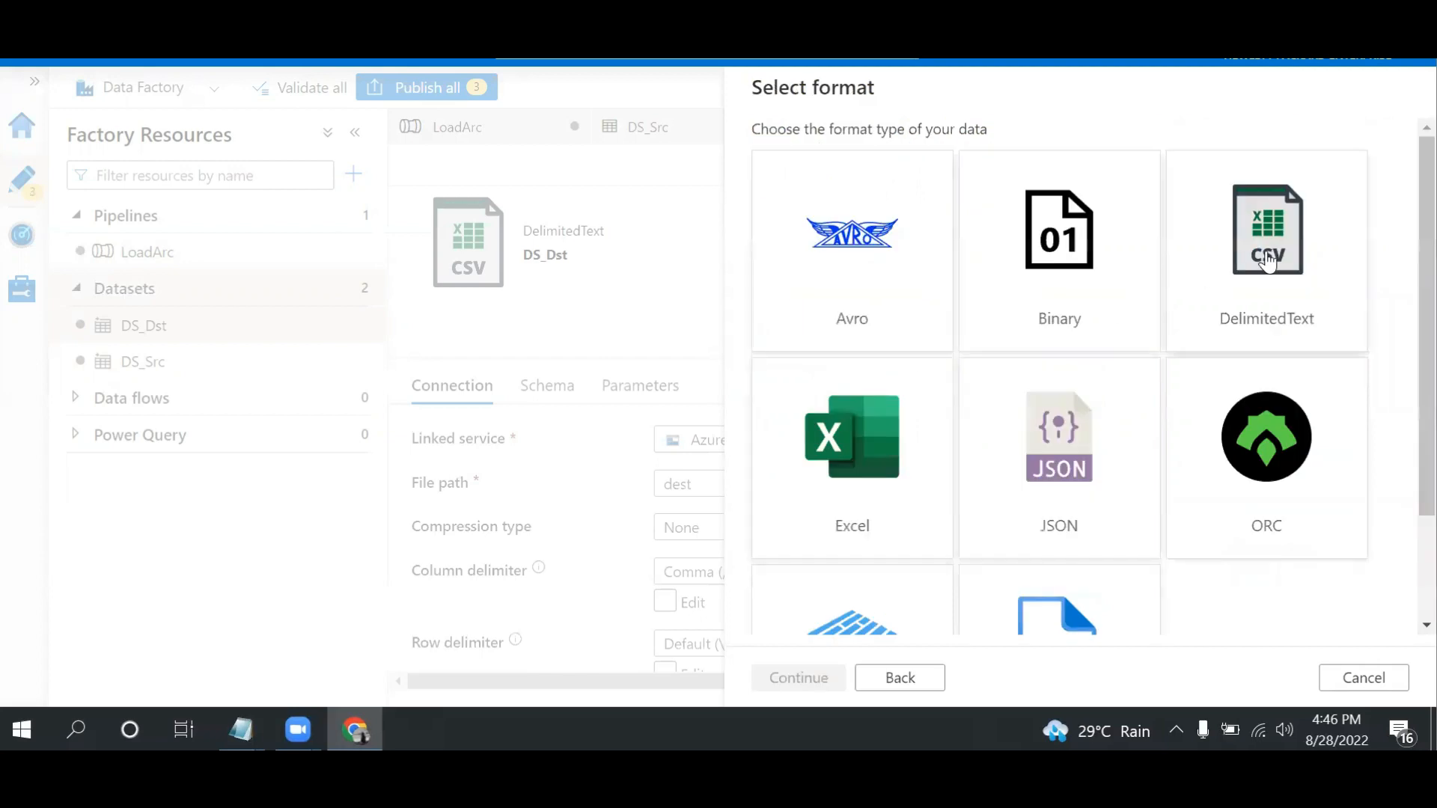
{"action": "double_click", "coordinate": [1263, 273]}
Name the new dataset DS_Arc and set its linked service to AzureBlobStorage1
{"action": "left_click_drag", "start_coordinate": [895, 155], "coordinate": [668, 150]}
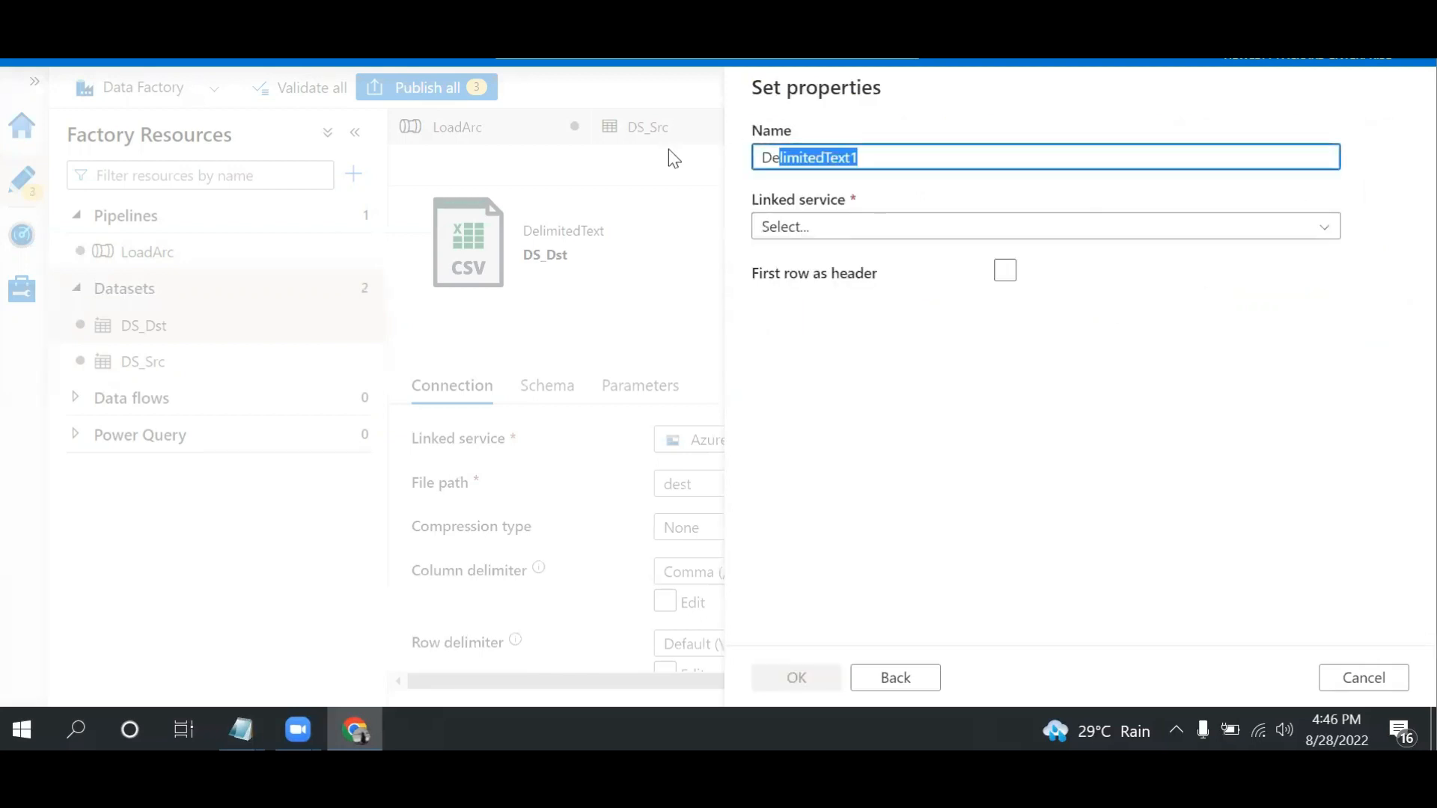
{"action": "type", "text": "DS_Arc"}
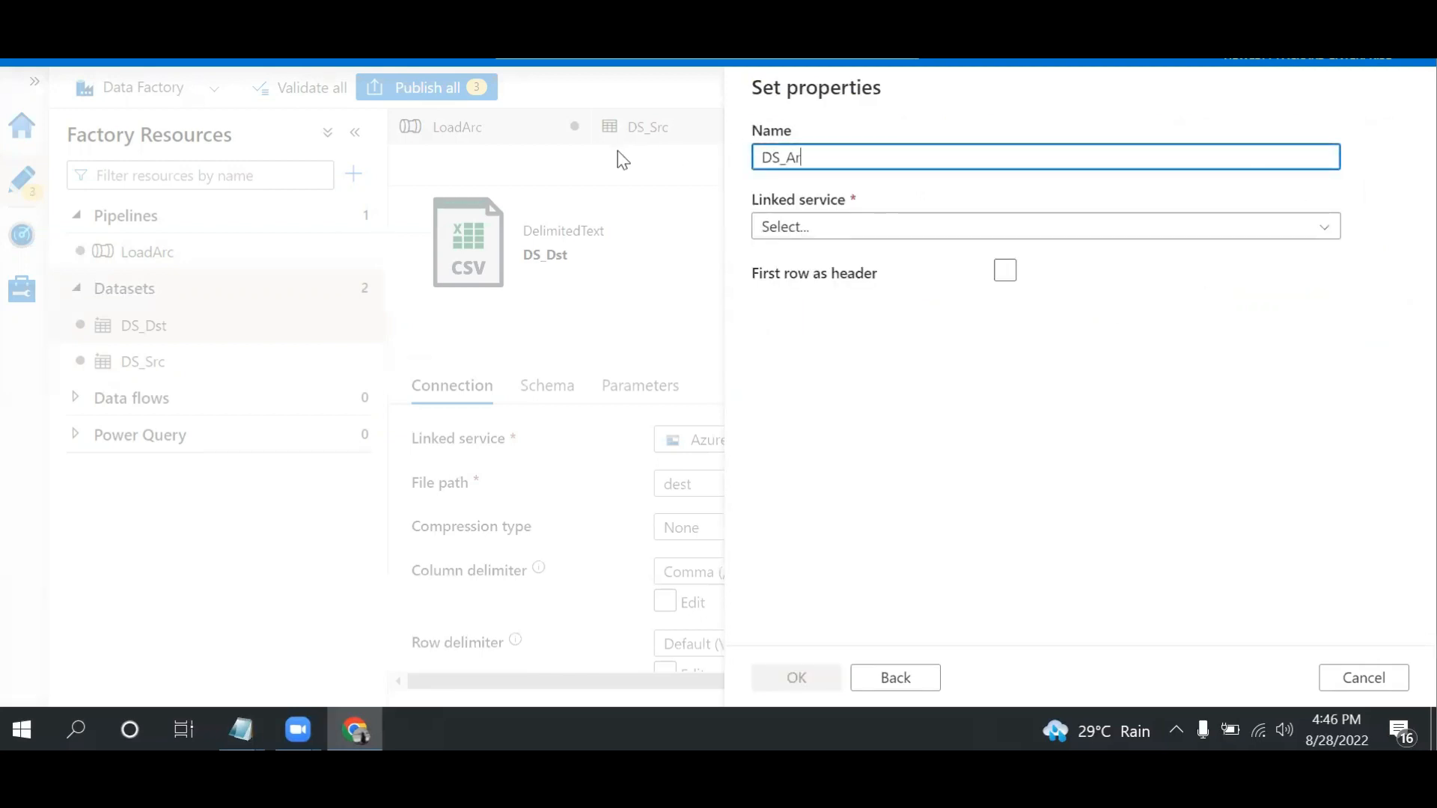
{"action": "left_click", "coordinate": [866, 227]}
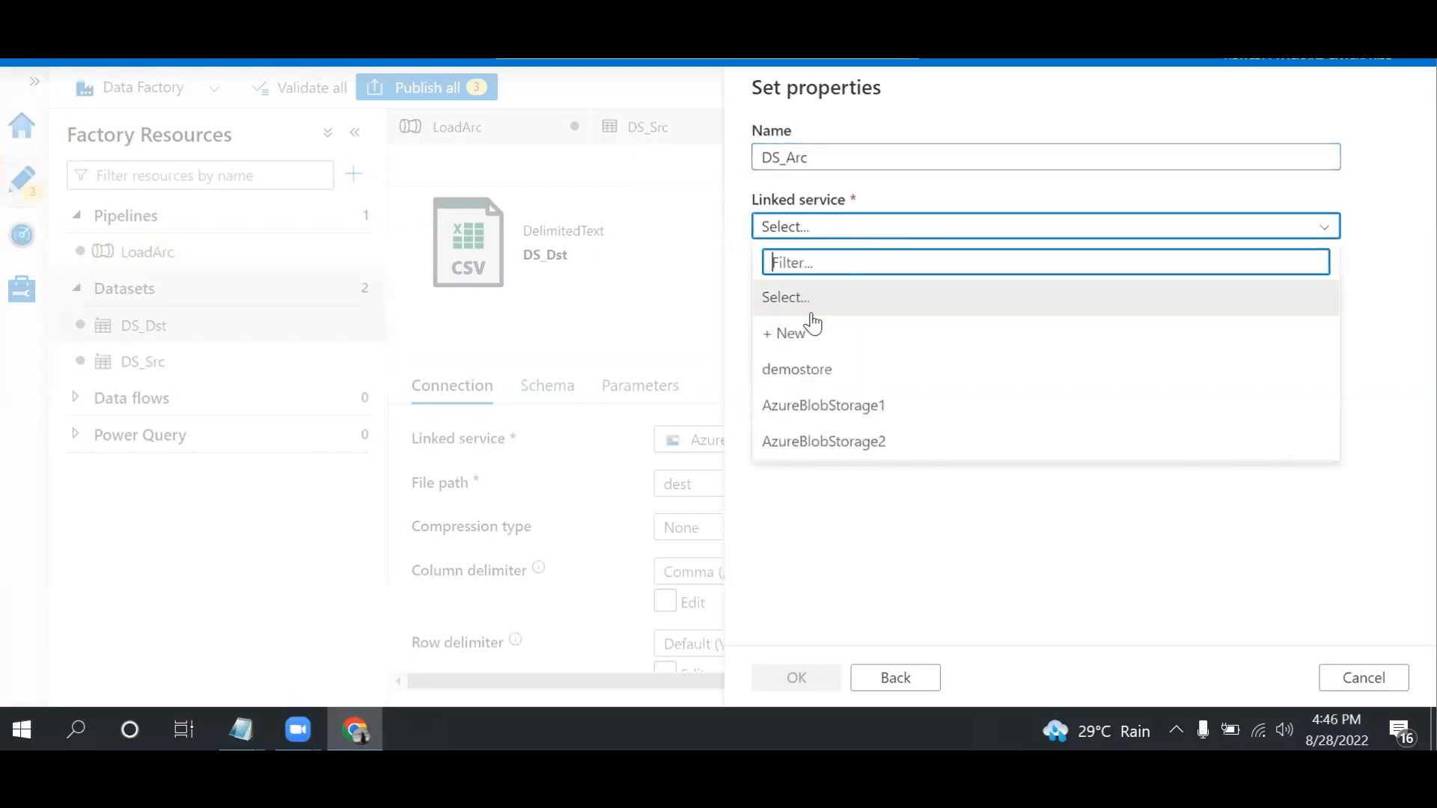
{"action": "left_click", "coordinate": [799, 408]}
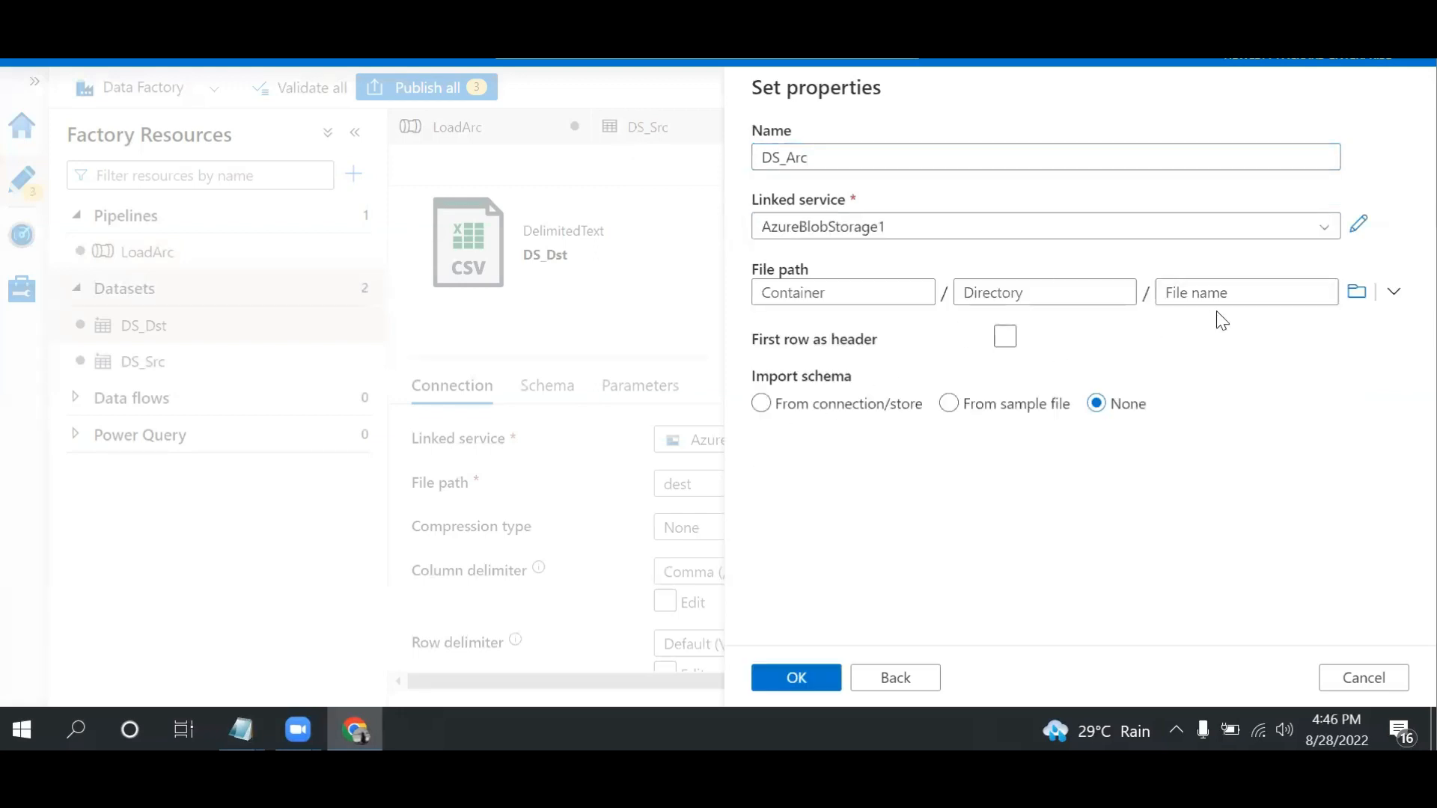
Set the DS_Arc file path to the archive container and create the dataset
{"action": "left_click", "coordinate": [1358, 293]}
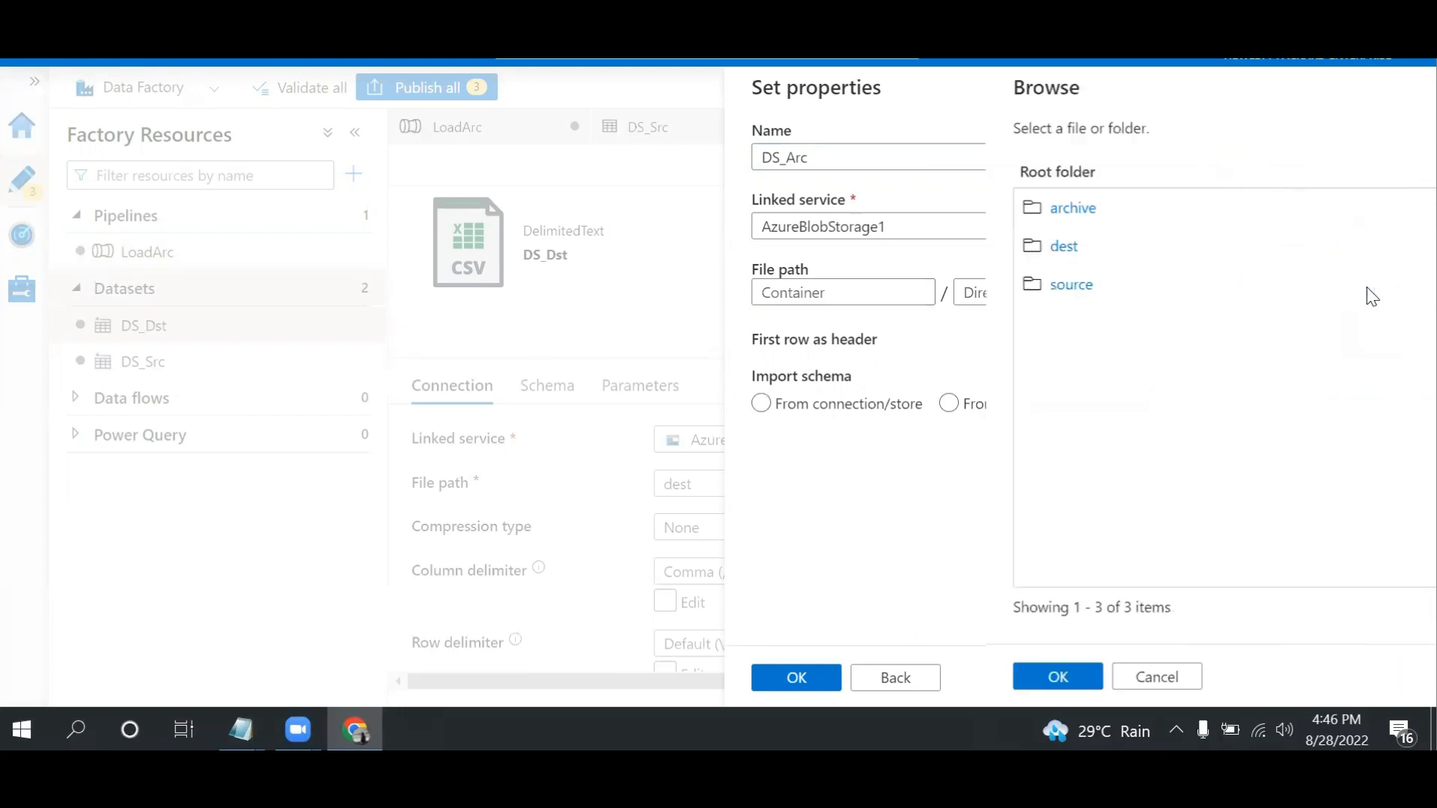
{"action": "double_click", "coordinate": [858, 218]}
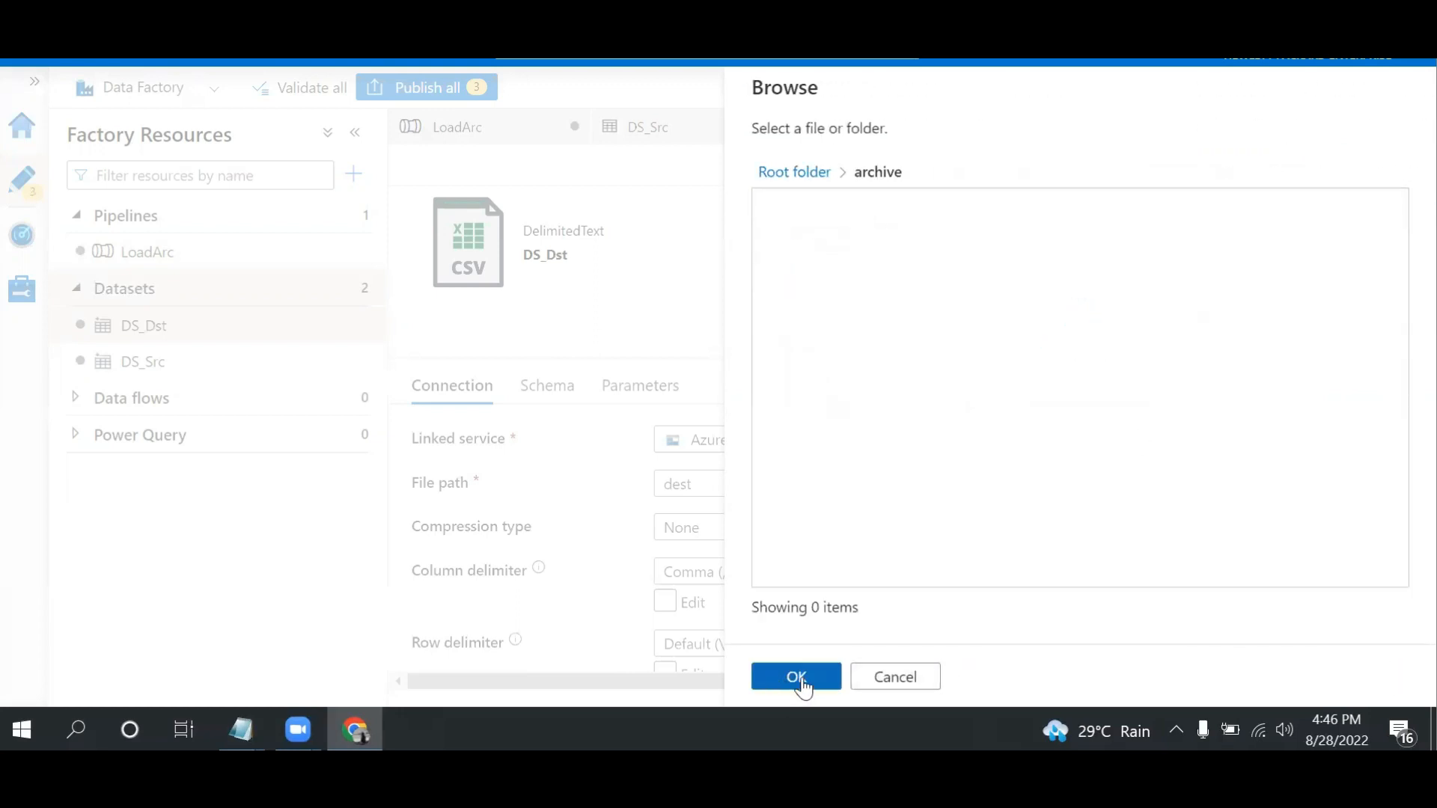
{"action": "left_click", "coordinate": [798, 678]}
{"action": "left_click", "coordinate": [807, 678]}
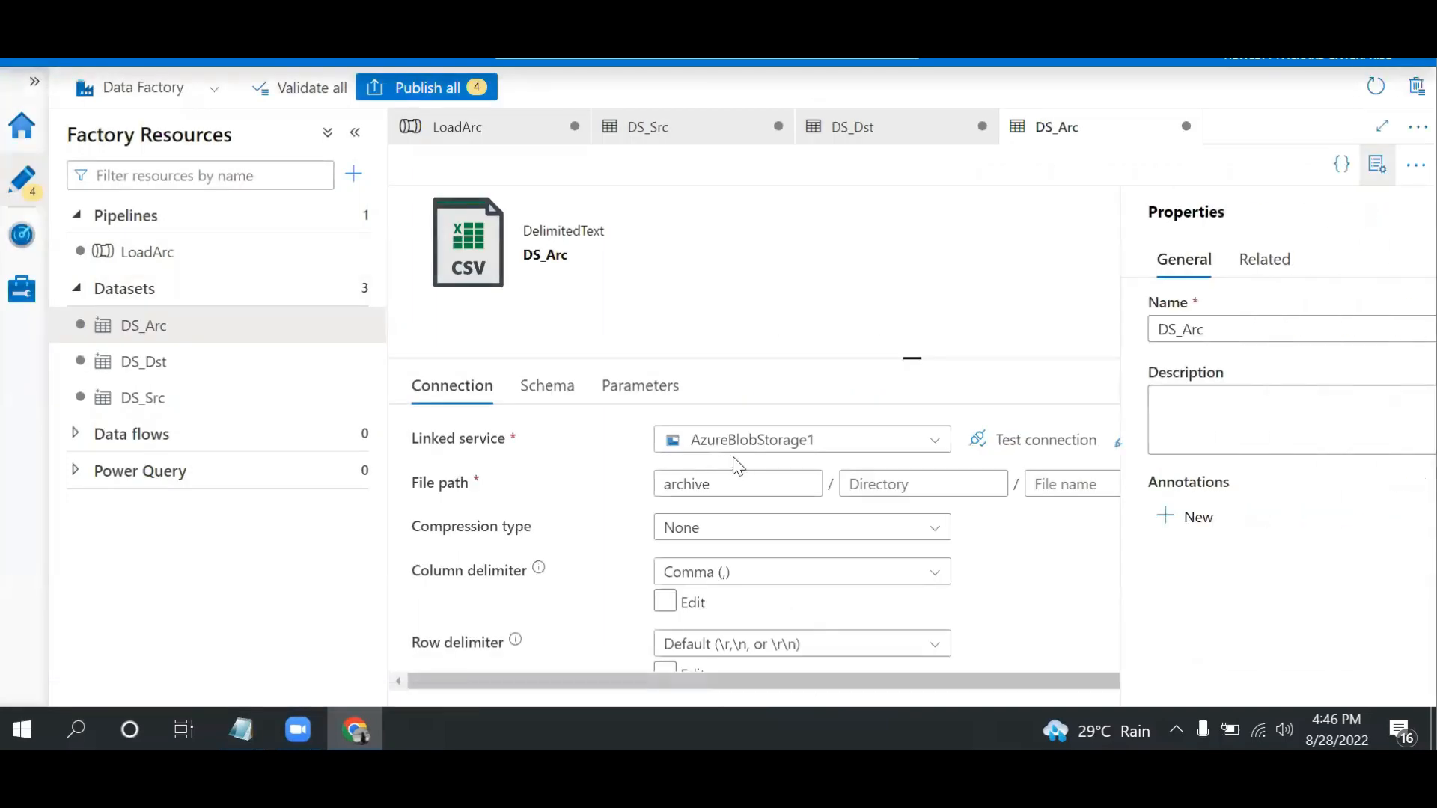
Add a string parameter named FileName to the DS_Arc dataset
{"action": "left_click", "coordinate": [640, 391]}
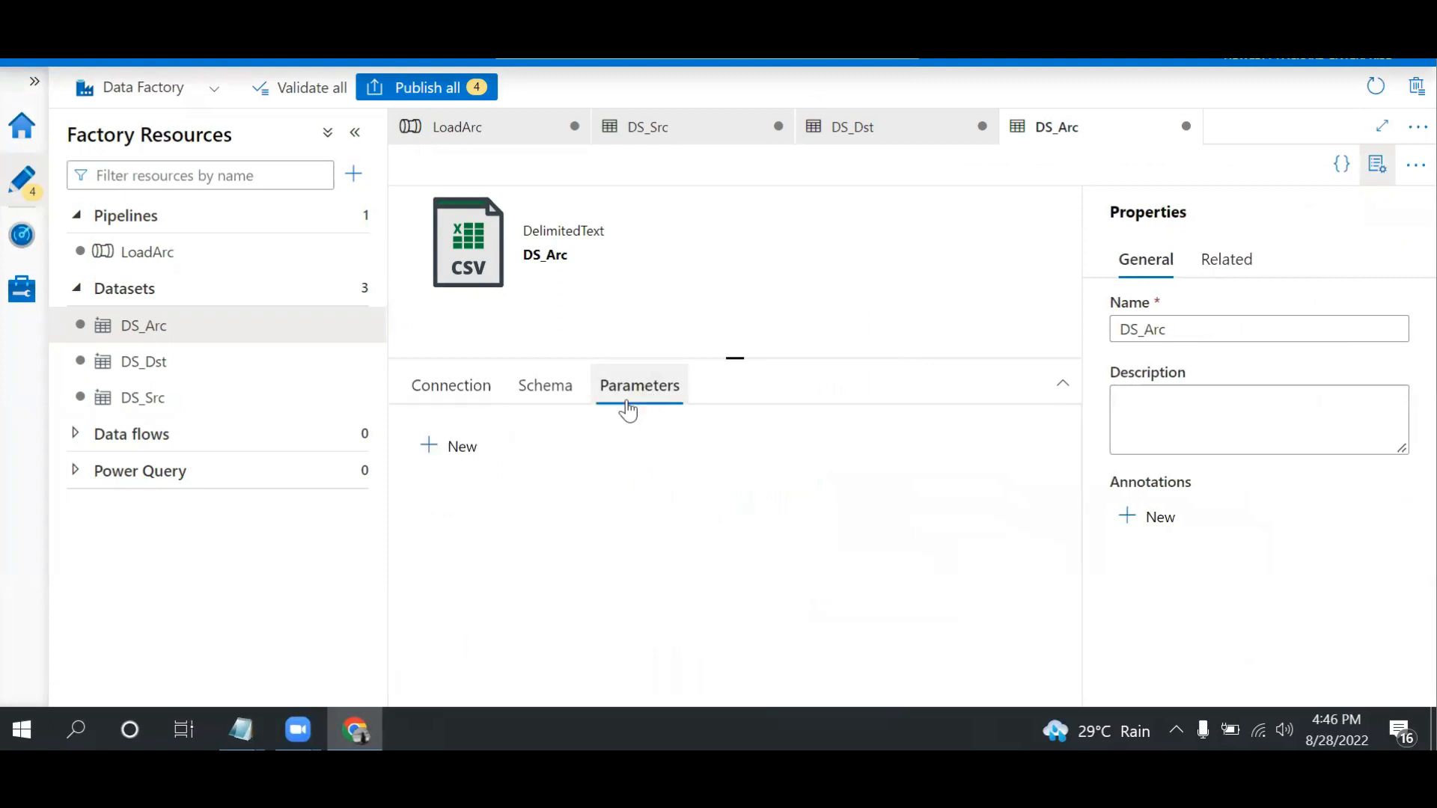
{"action": "left_click", "coordinate": [462, 458]}
{"action": "left_click", "coordinate": [516, 527]}
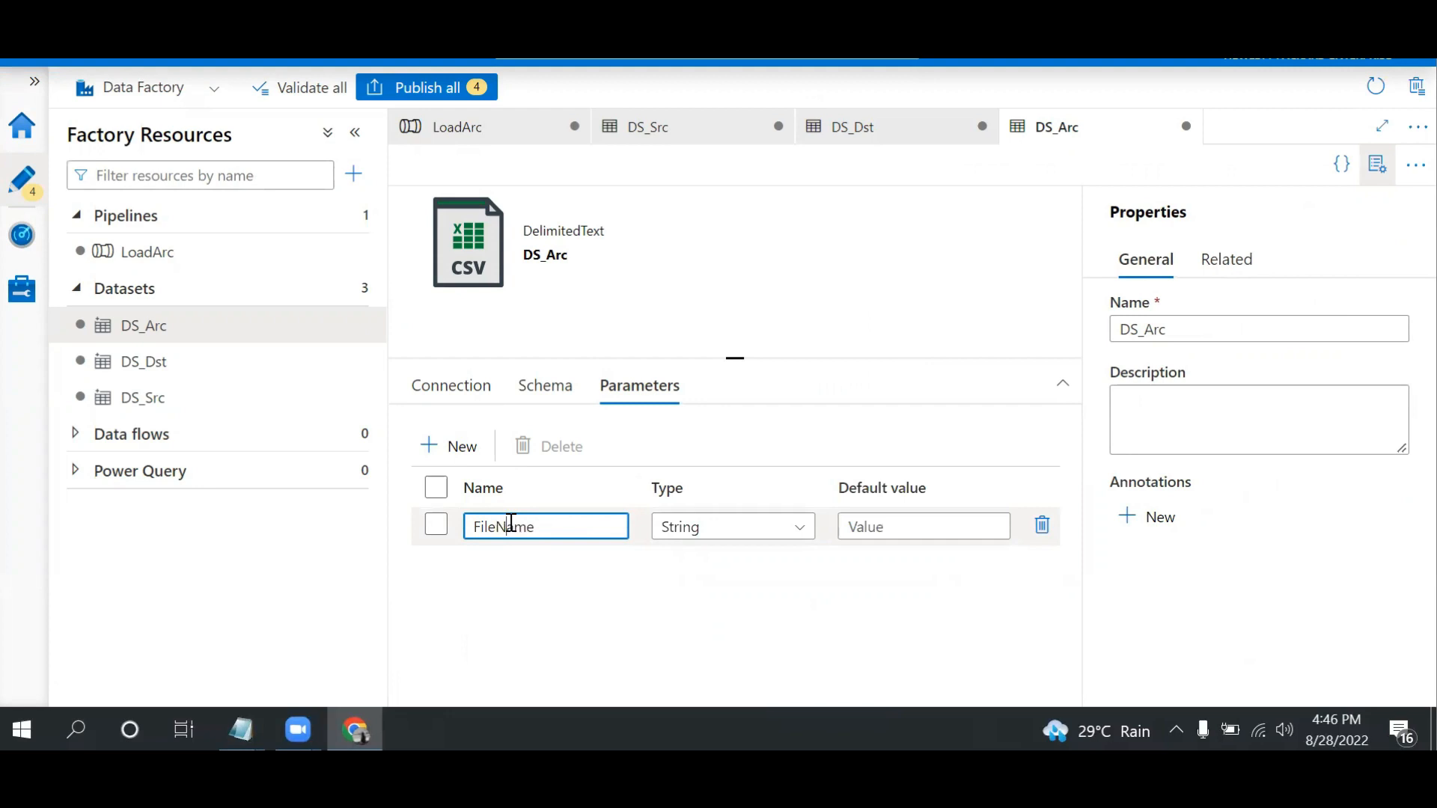
{"action": "left_click", "coordinate": [449, 389]}
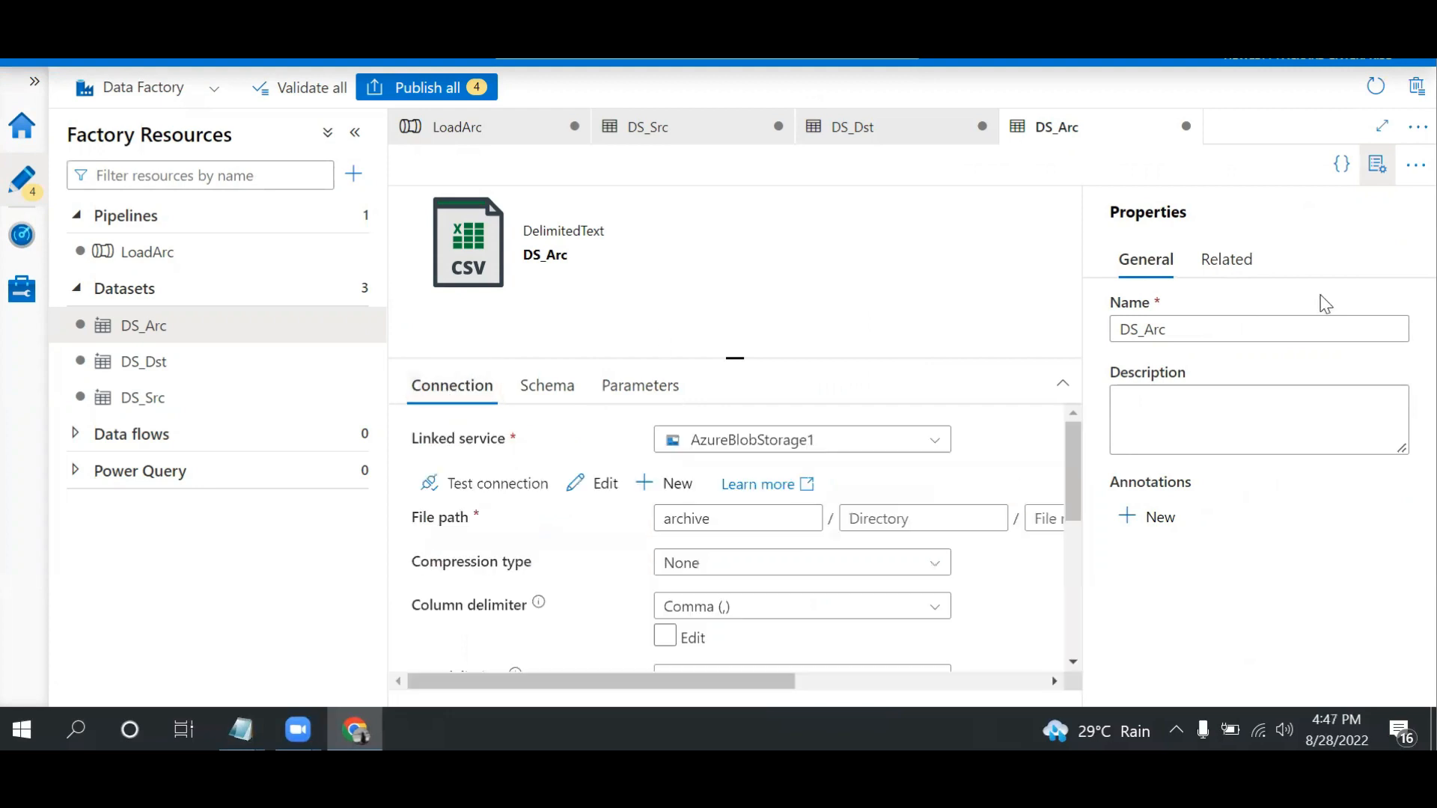
{"action": "left_click", "coordinate": [1380, 166]}
{"action": "left_click", "coordinate": [1102, 483]}
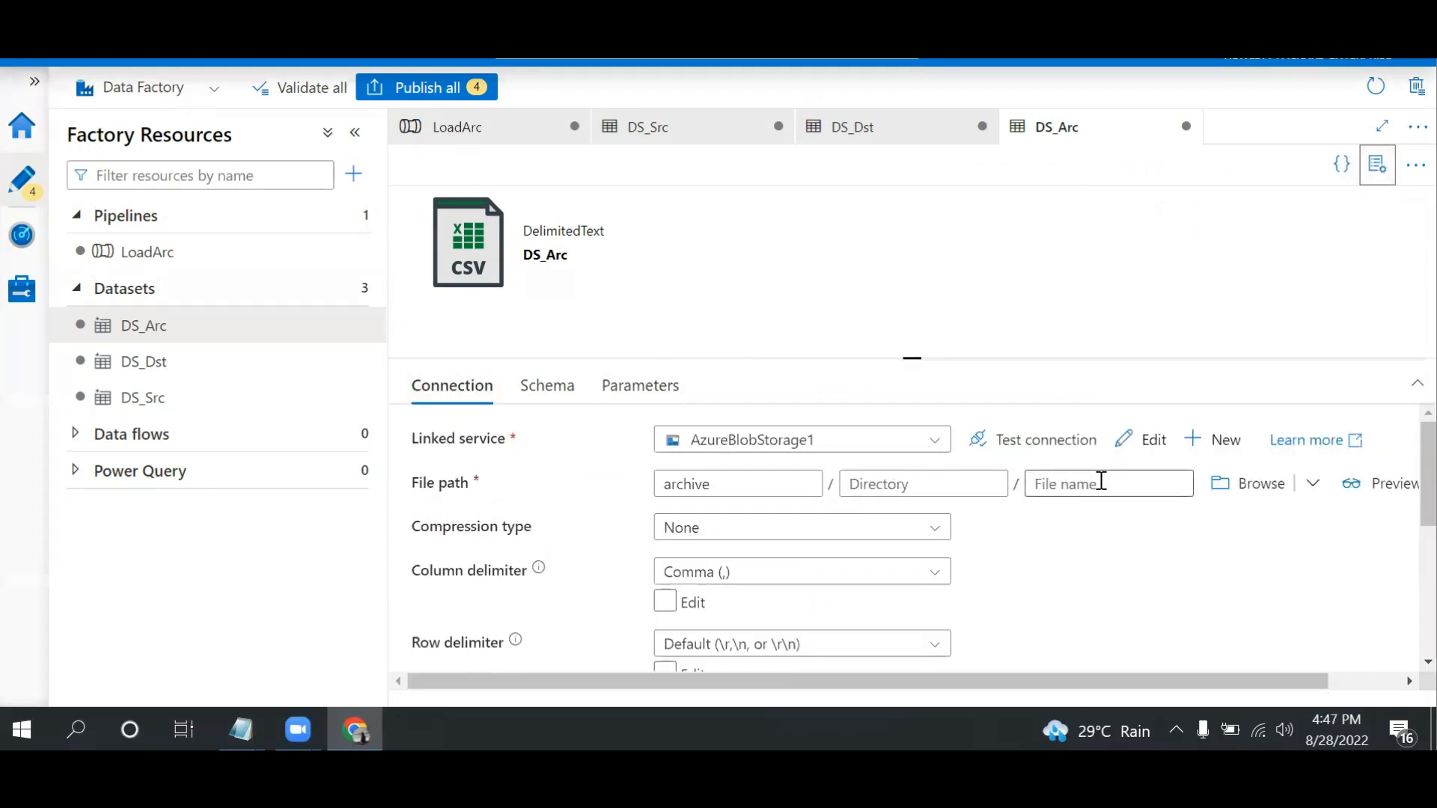
{"action": "left_click", "coordinate": [1084, 520]}
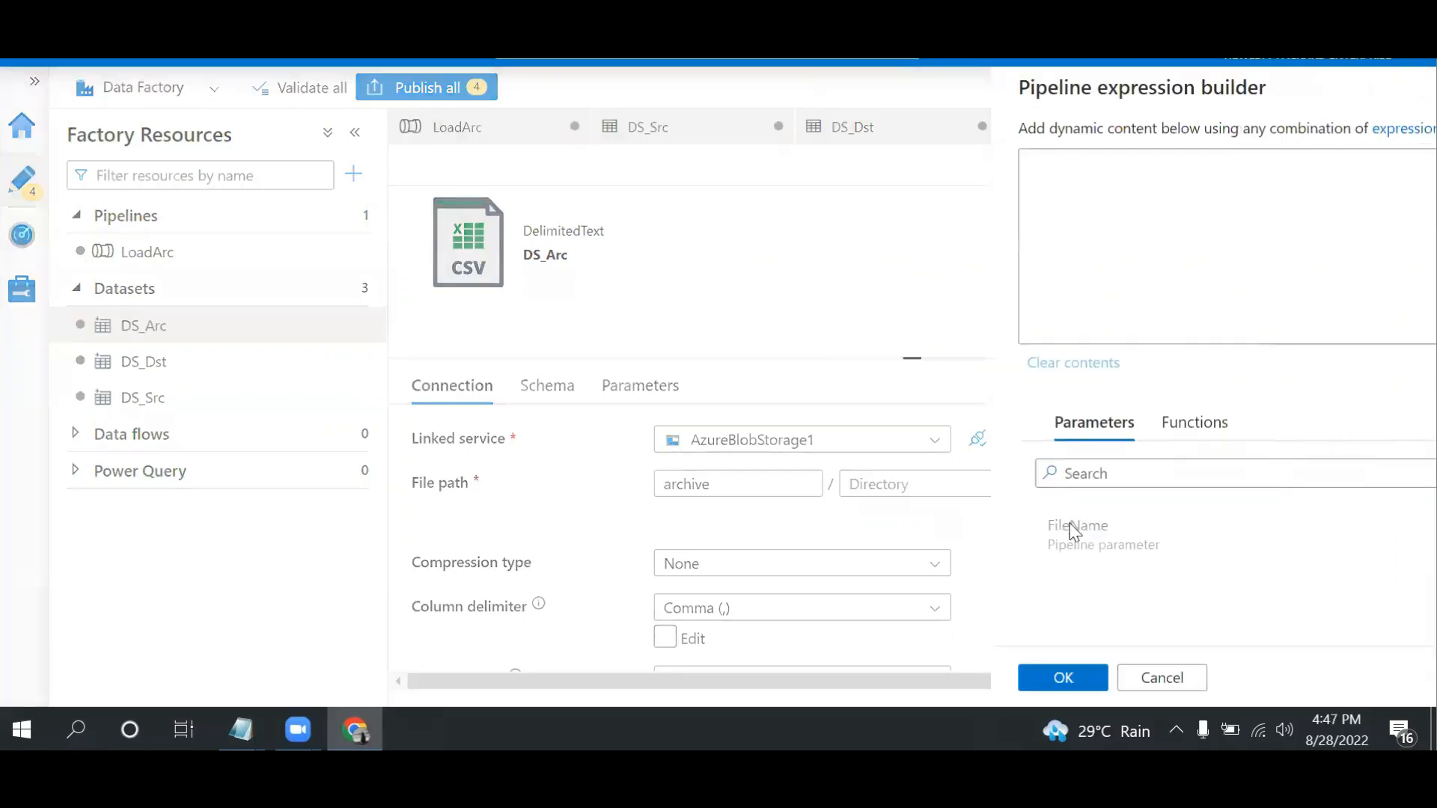
{"action": "left_click", "coordinate": [876, 546]}
{"action": "left_click", "coordinate": [812, 678]}
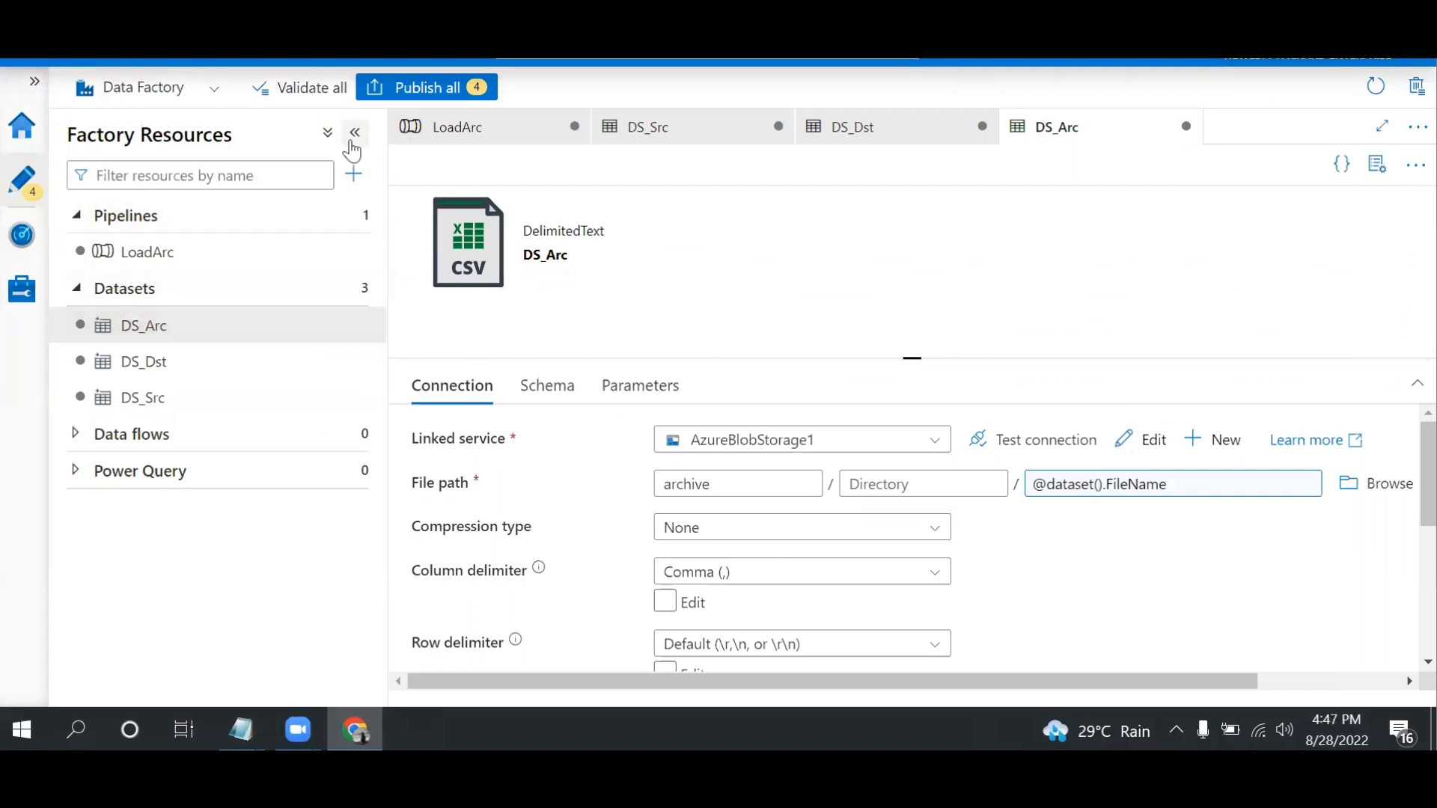
Find the Copy data activity and add it to the LoadArc pipeline canvas
{"action": "left_click", "coordinate": [142, 254]}
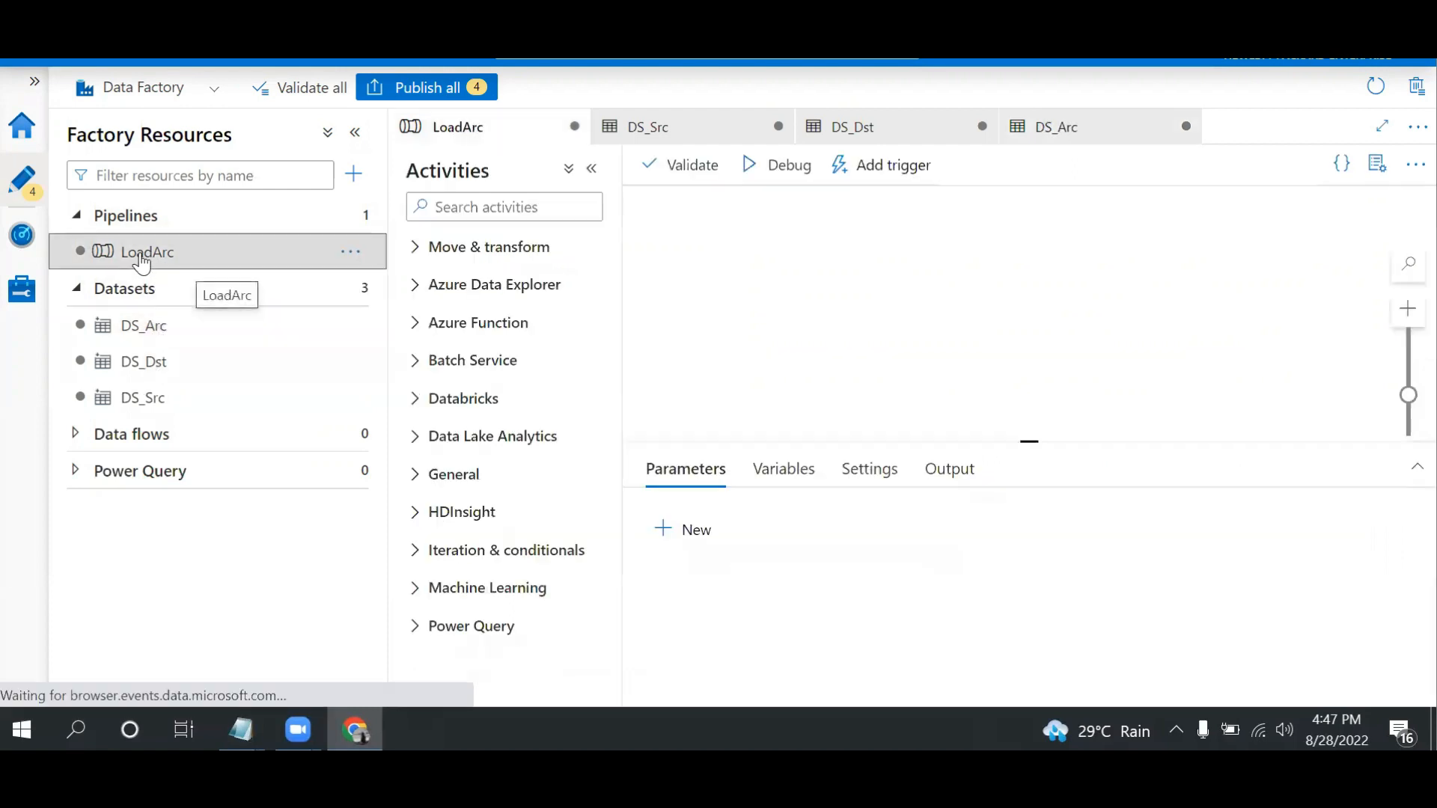
{"action": "left_click", "coordinate": [465, 204]}
{"action": "type", "text": "cop"}
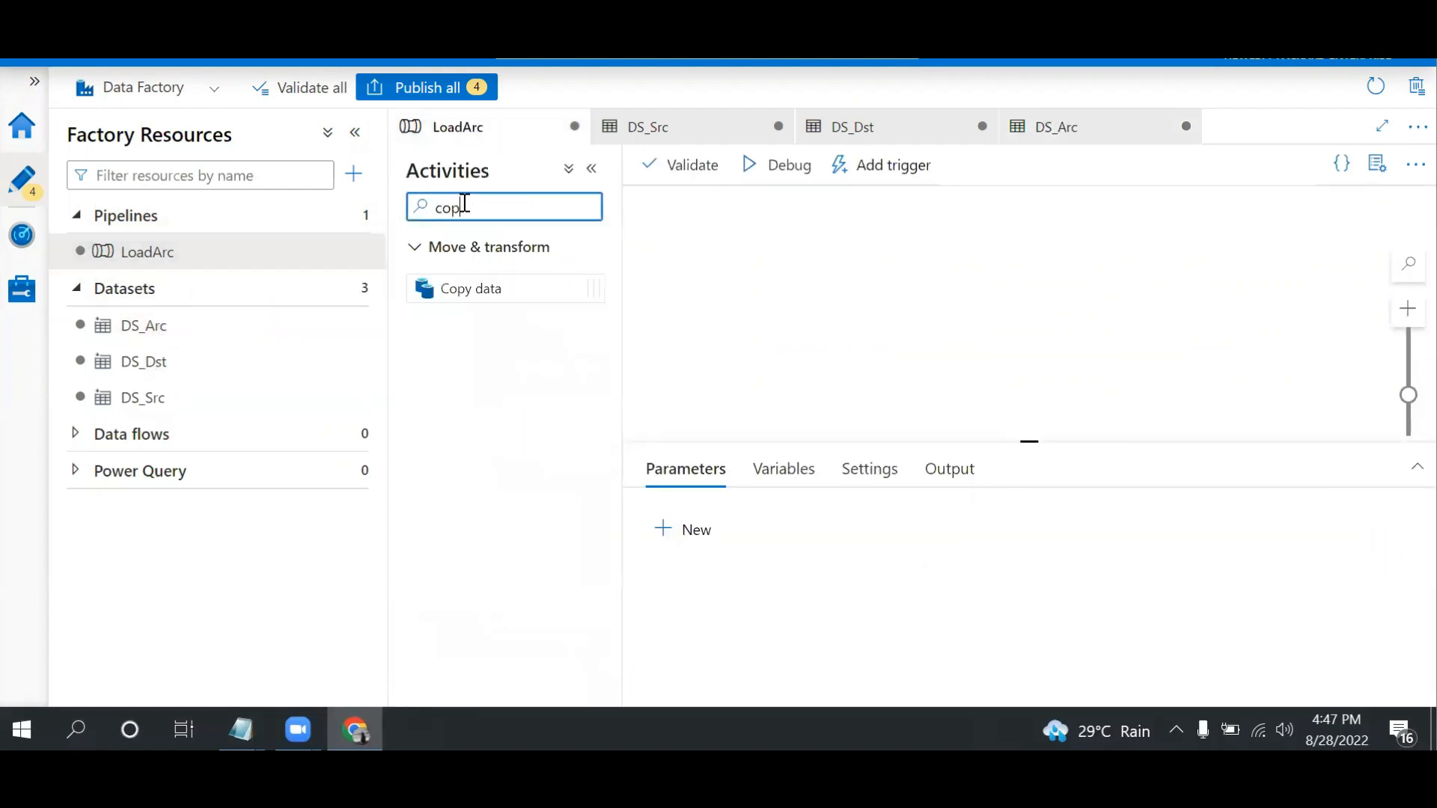
{"action": "left_click_drag", "start_coordinate": [491, 289], "coordinate": [734, 267]}
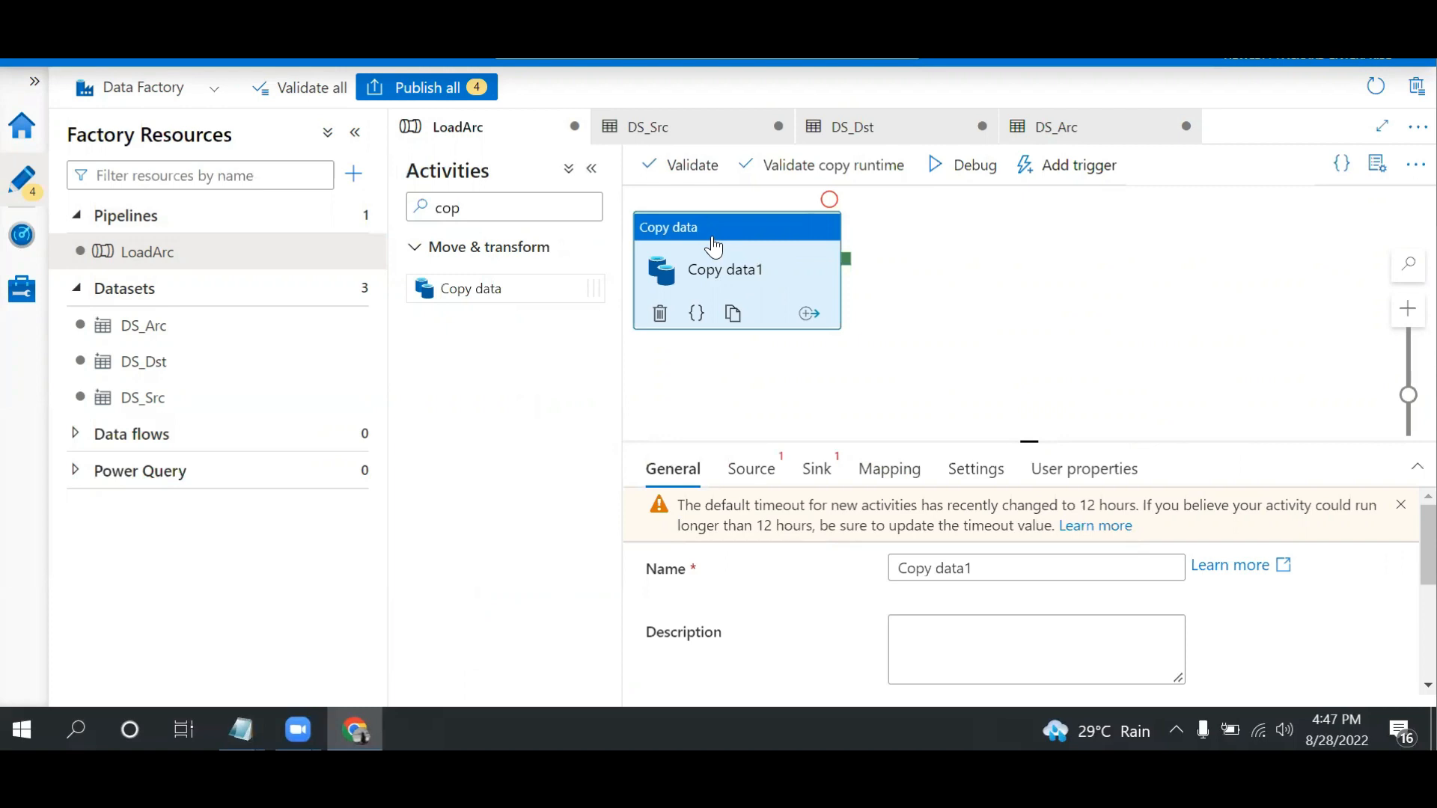
{"action": "left_click", "coordinate": [944, 338]}
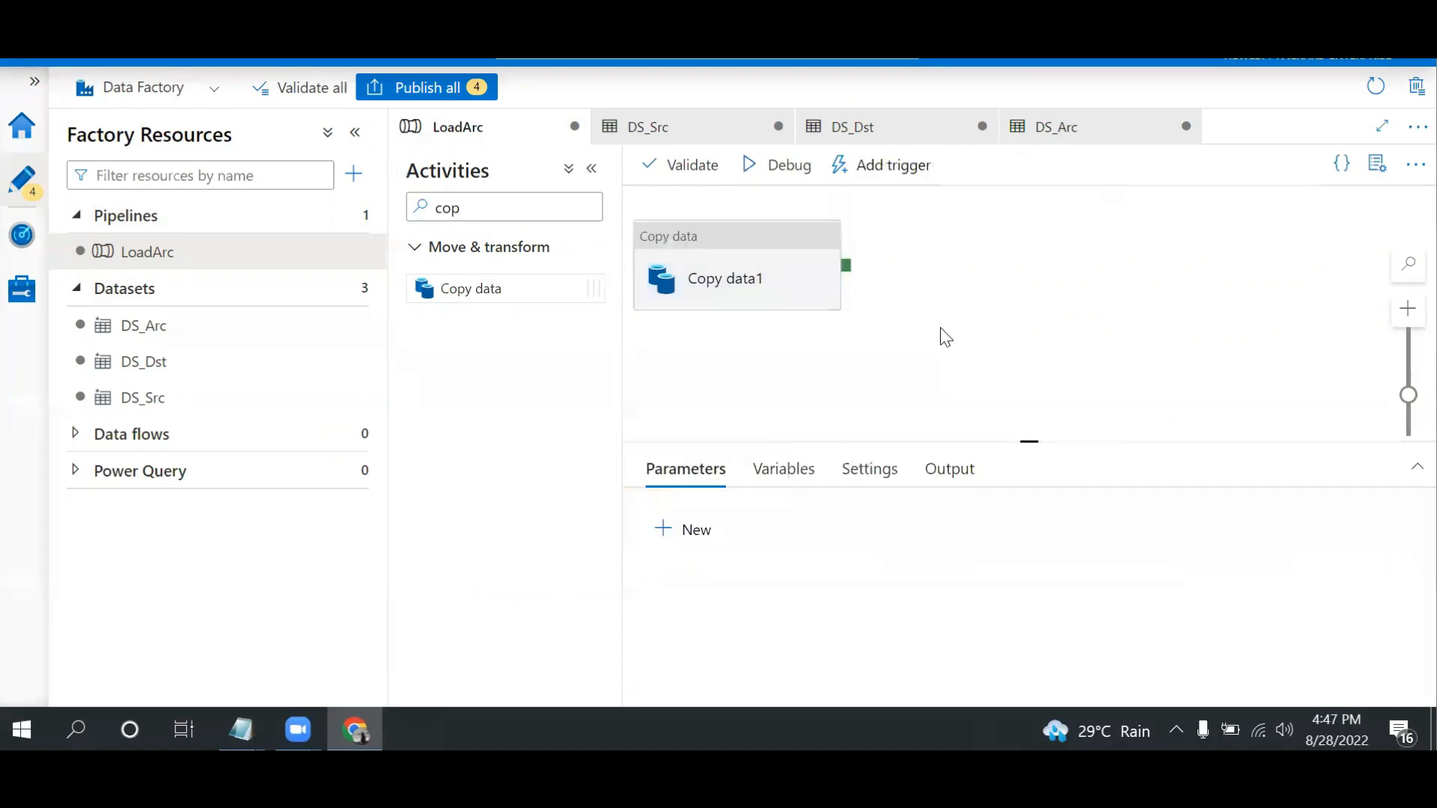
Set the source dataset of the Copy data activity to DS_Src
{"action": "left_click", "coordinate": [709, 238]}
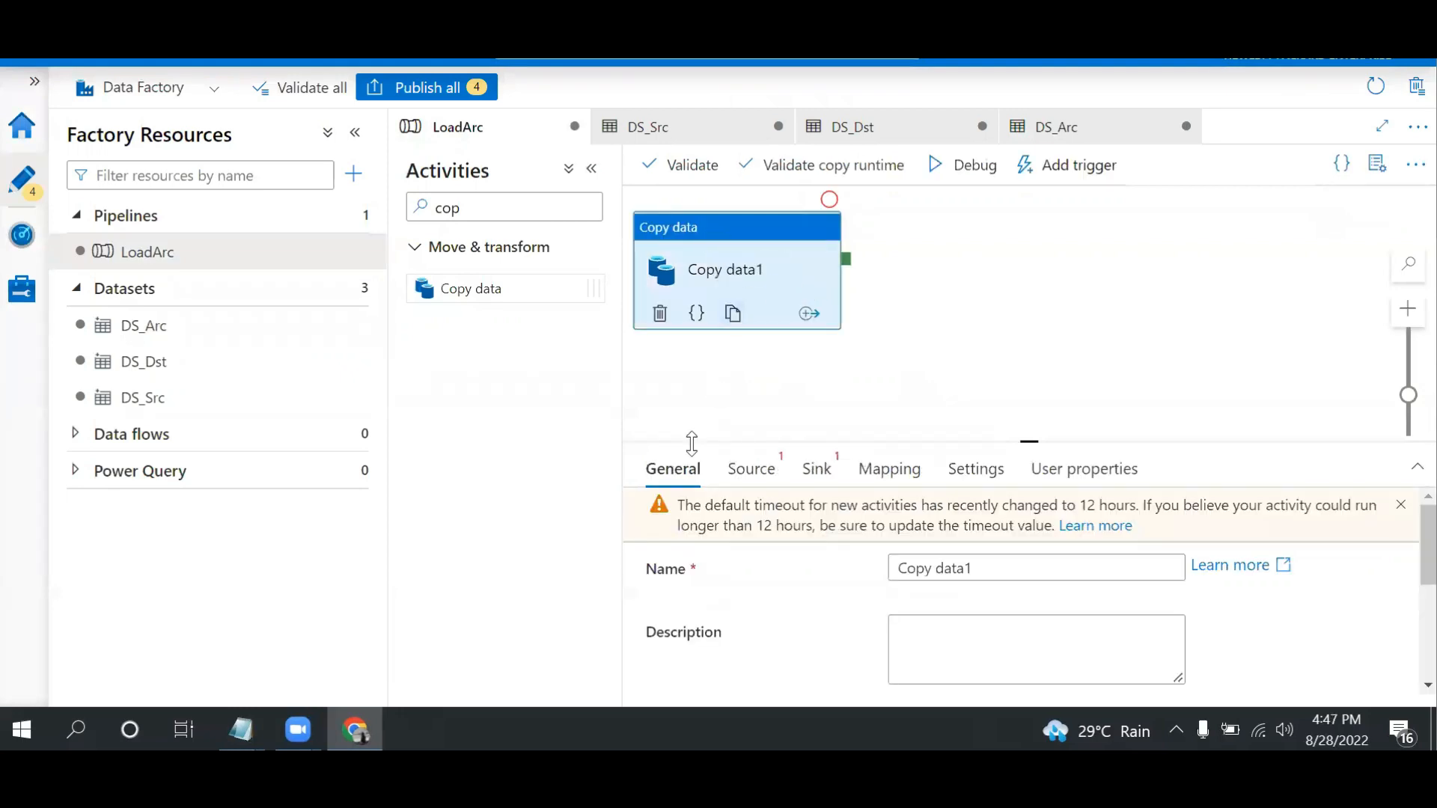
{"action": "left_click", "coordinate": [764, 479]}
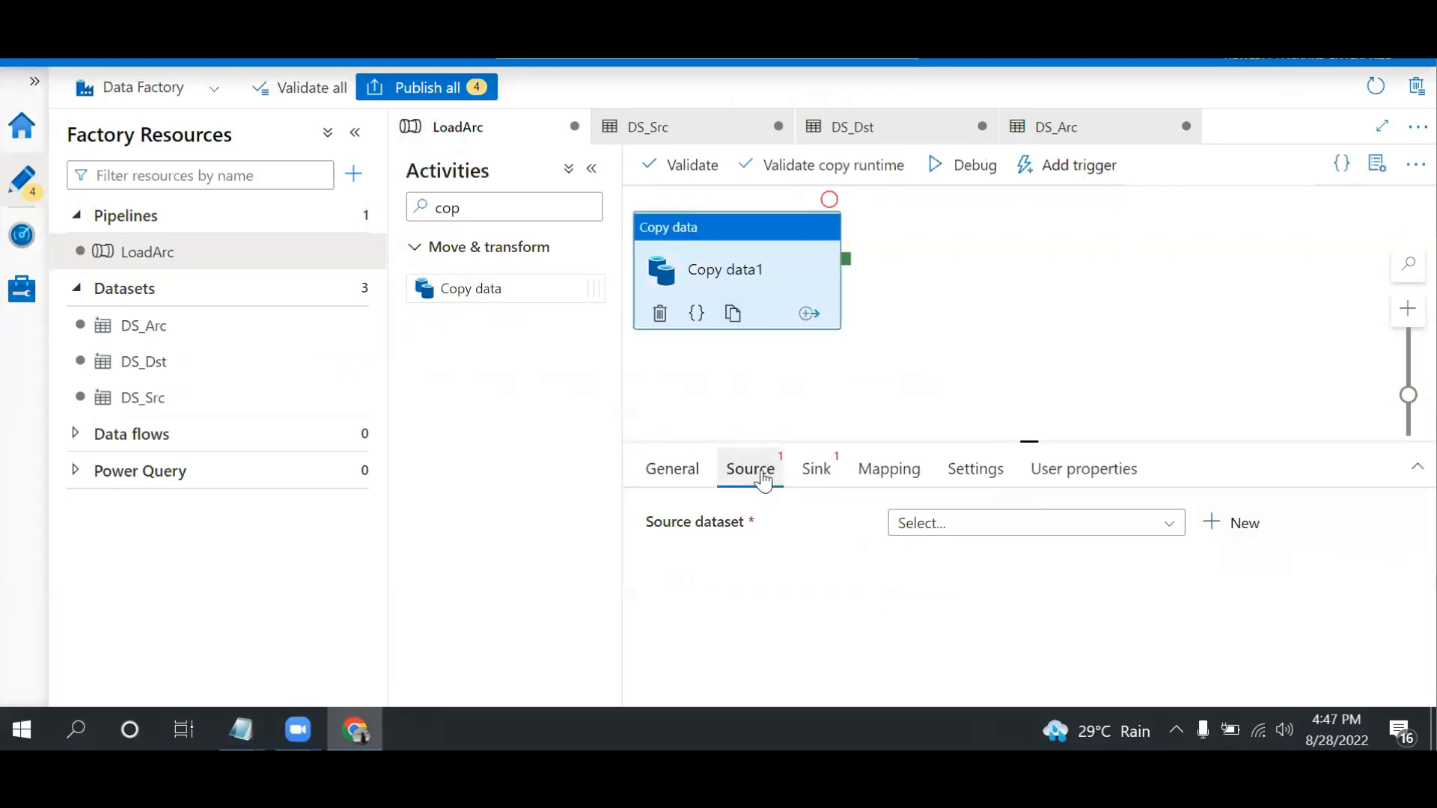
{"action": "left_click", "coordinate": [958, 527]}
{"action": "left_click_drag", "start_coordinate": [1174, 621], "coordinate": [1173, 667]}
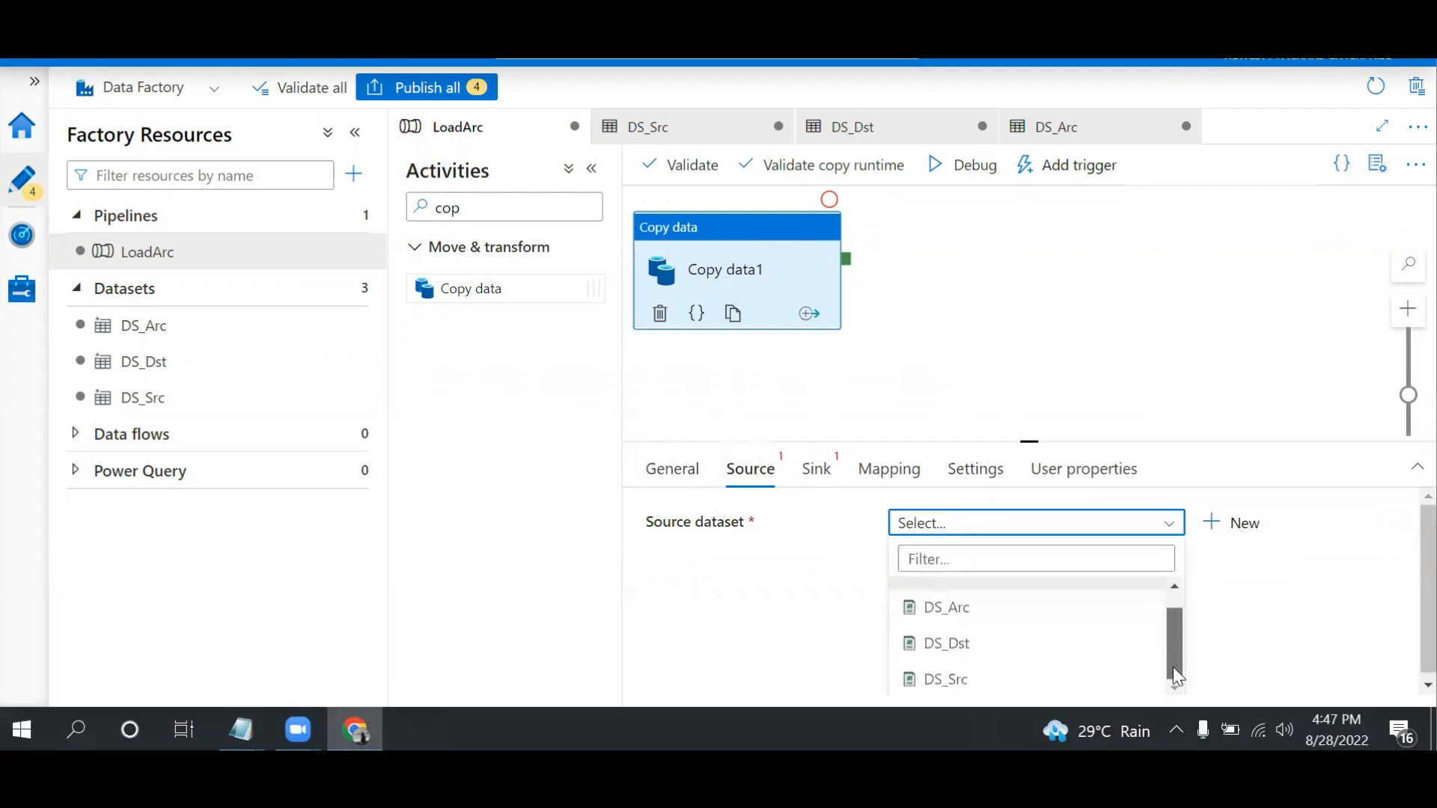
{"action": "left_click", "coordinate": [961, 679]}
Collapse the resource and activity lists, enlarge the activity settings area, and set the copy activity's sink dataset to DS_Dst
{"action": "left_click", "coordinate": [356, 142]}
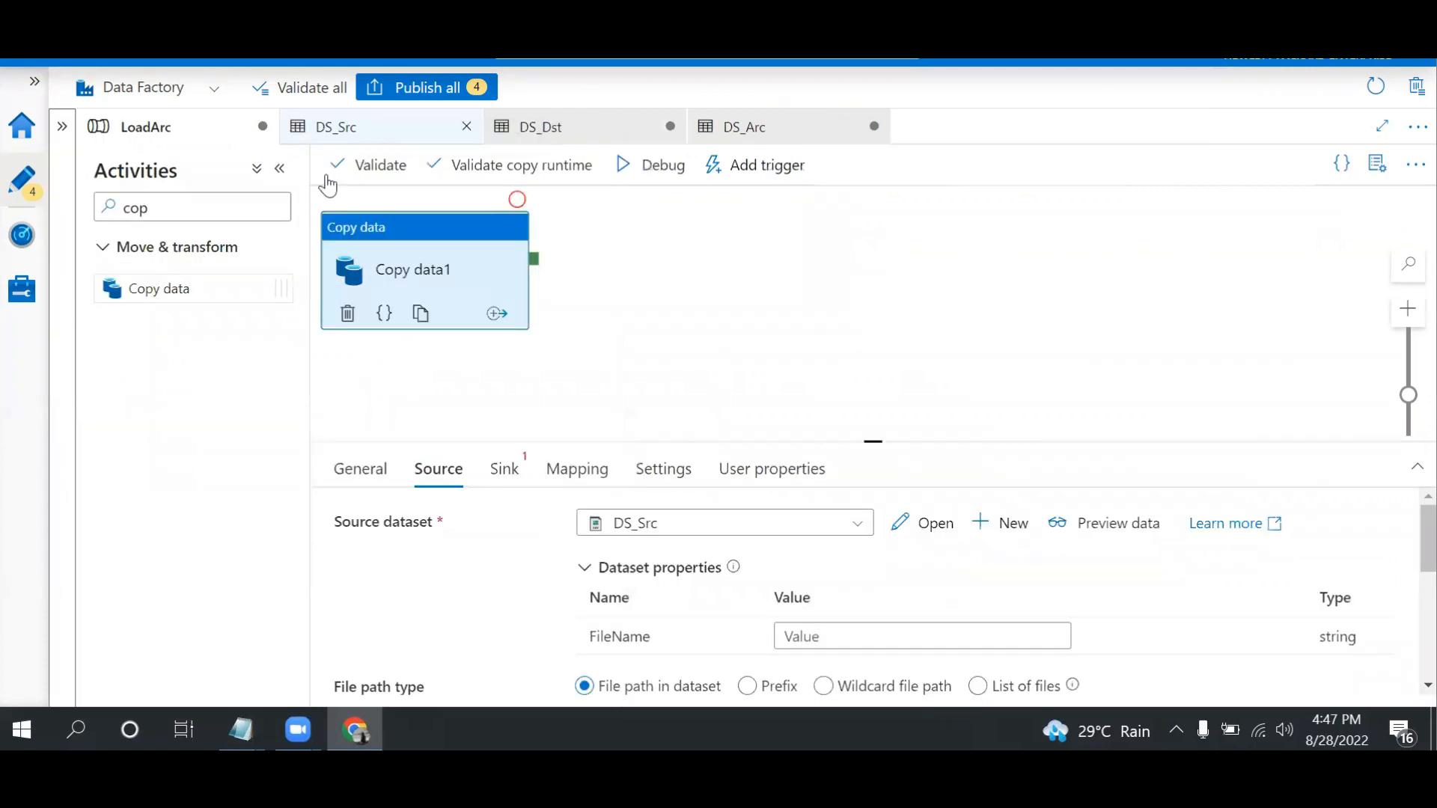
{"action": "left_click", "coordinate": [280, 170]}
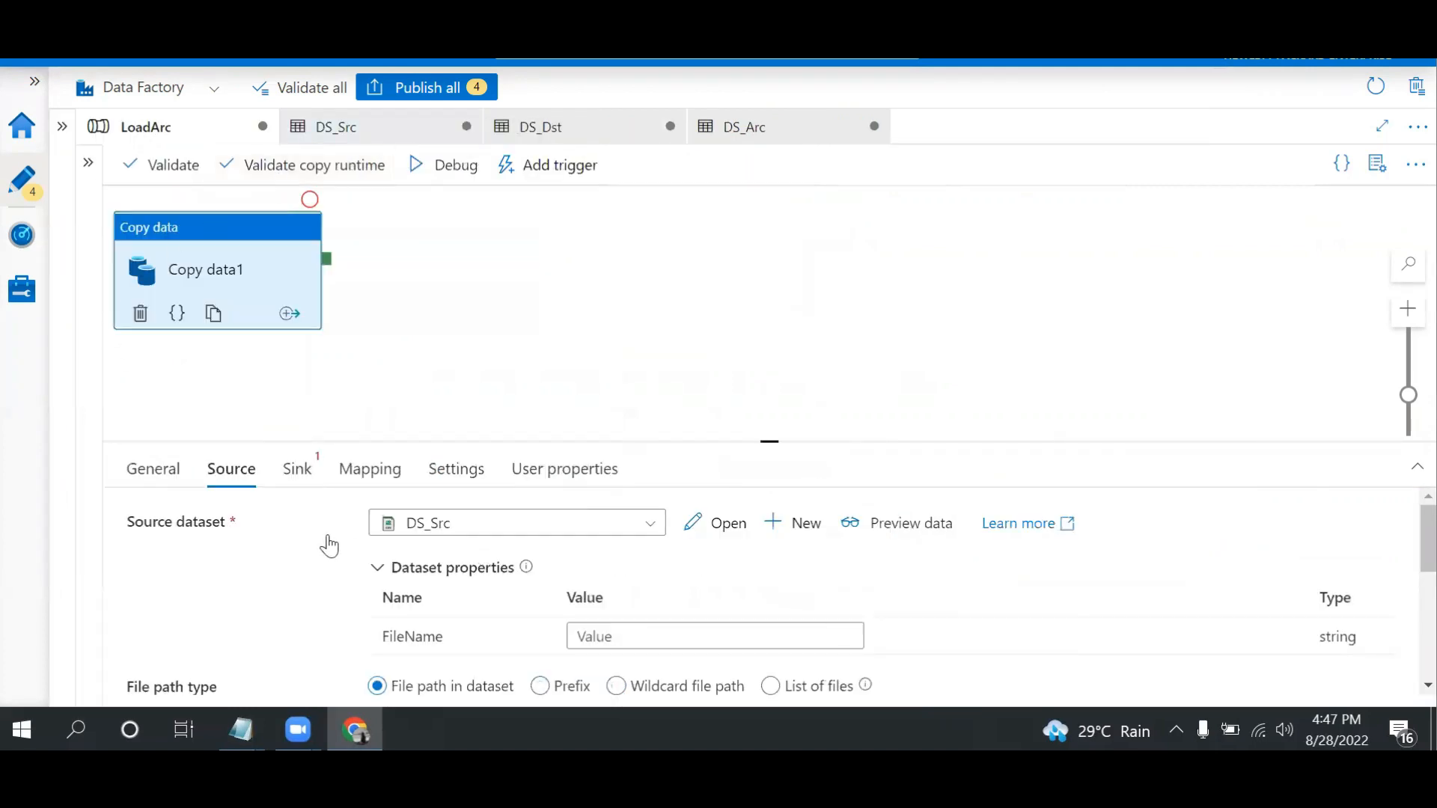
{"action": "left_click_drag", "start_coordinate": [770, 442], "coordinate": [770, 406]}
{"action": "left_click", "coordinate": [297, 443]}
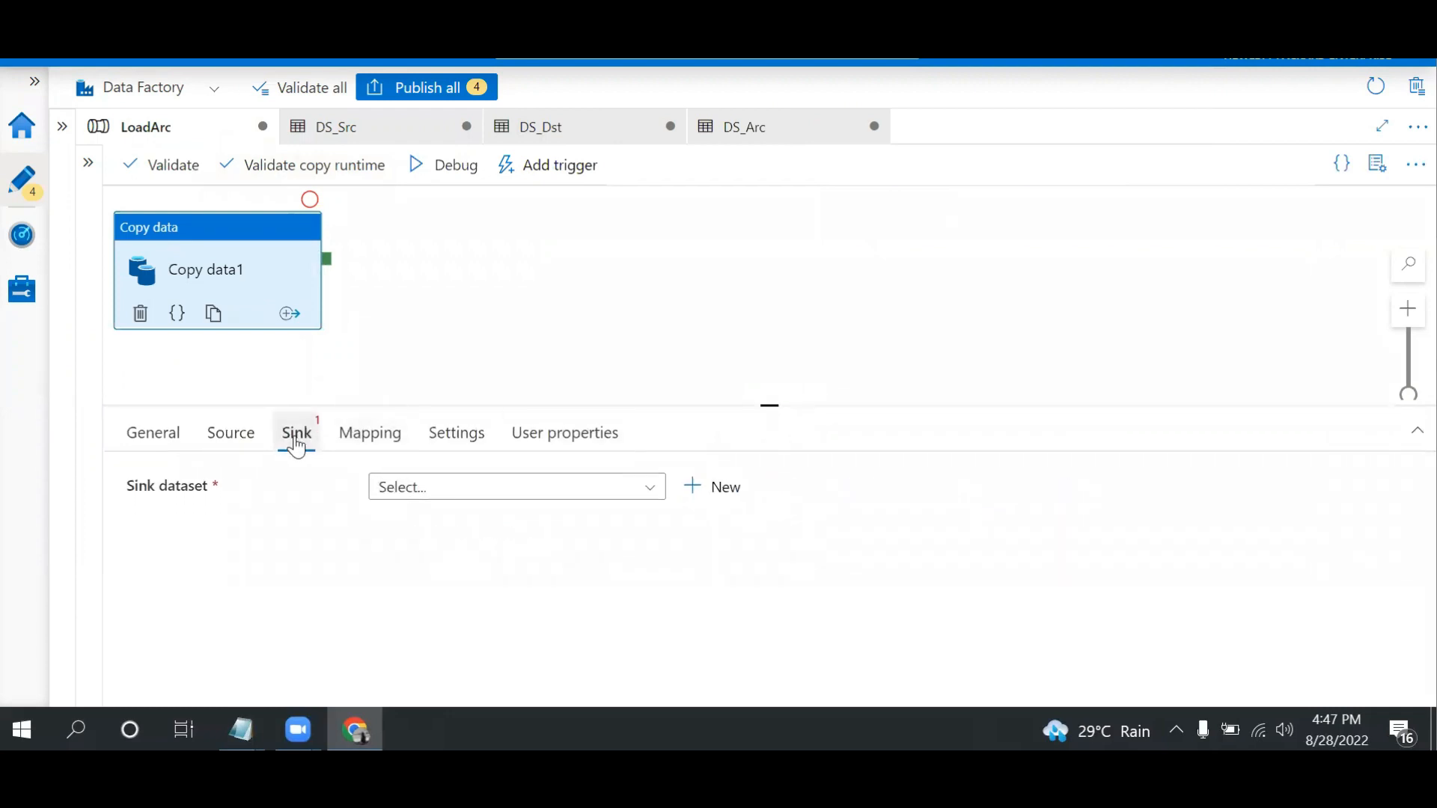
{"action": "left_click", "coordinate": [497, 495]}
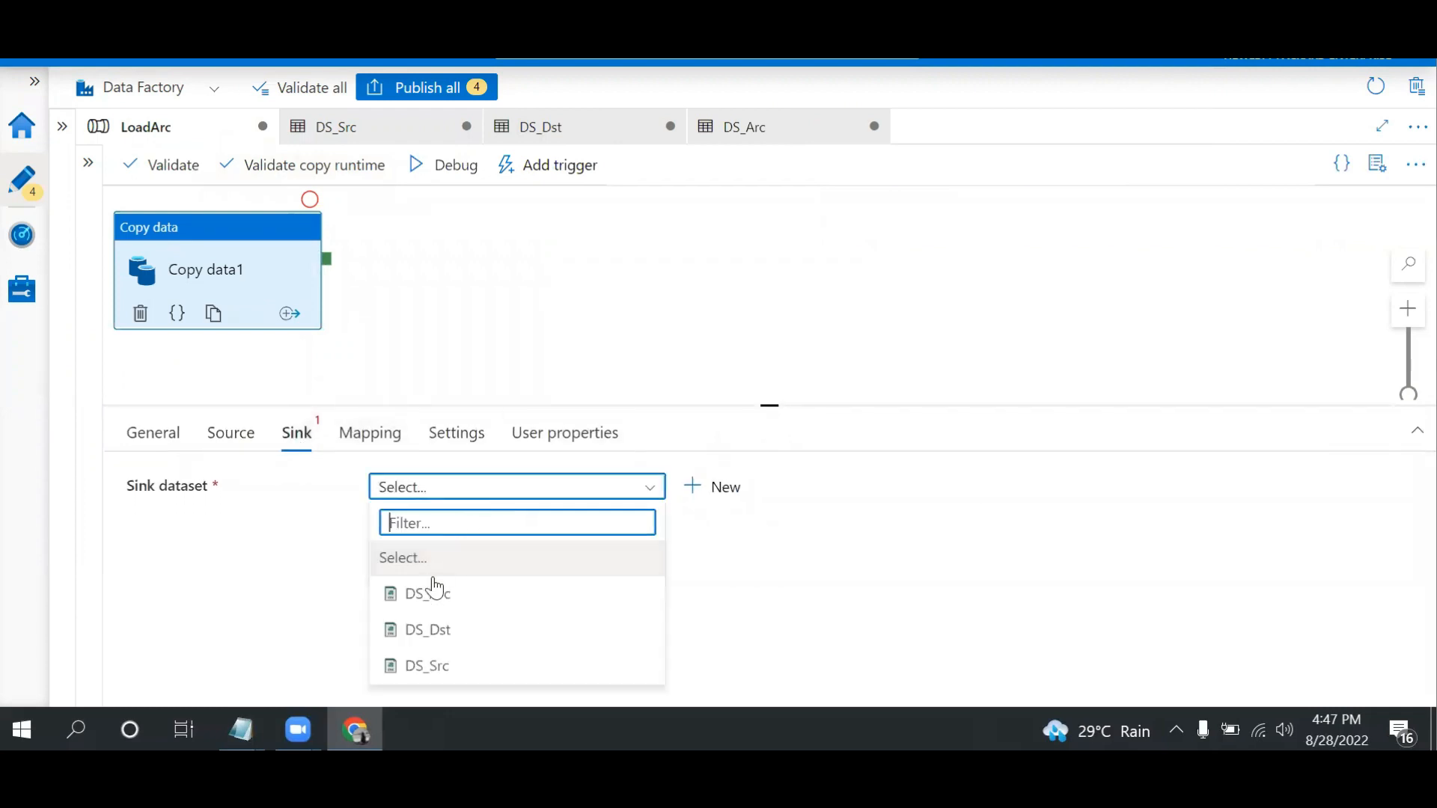
{"action": "left_click", "coordinate": [434, 630]}
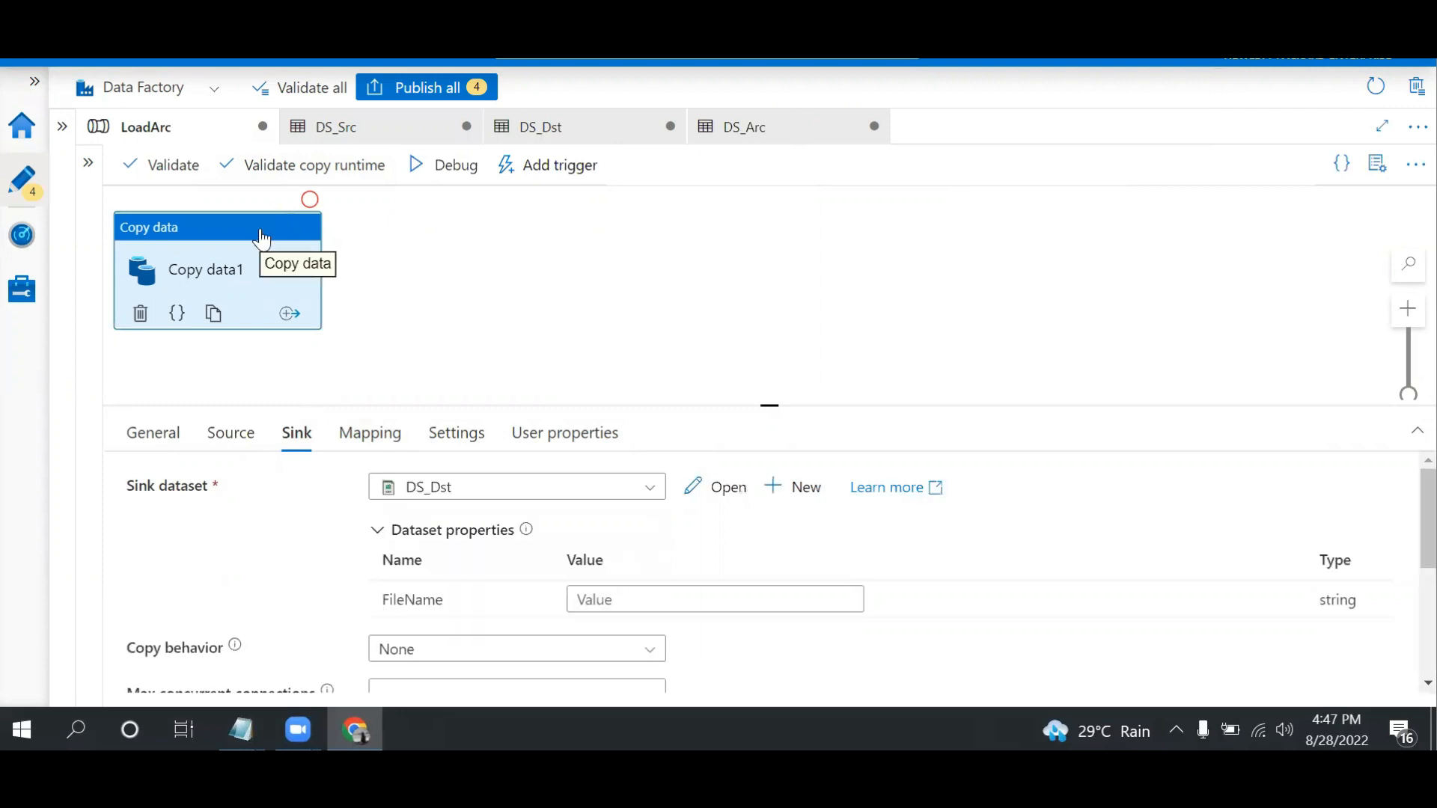
Rename the Copy data activity as Order
{"action": "left_click", "coordinate": [159, 441]}
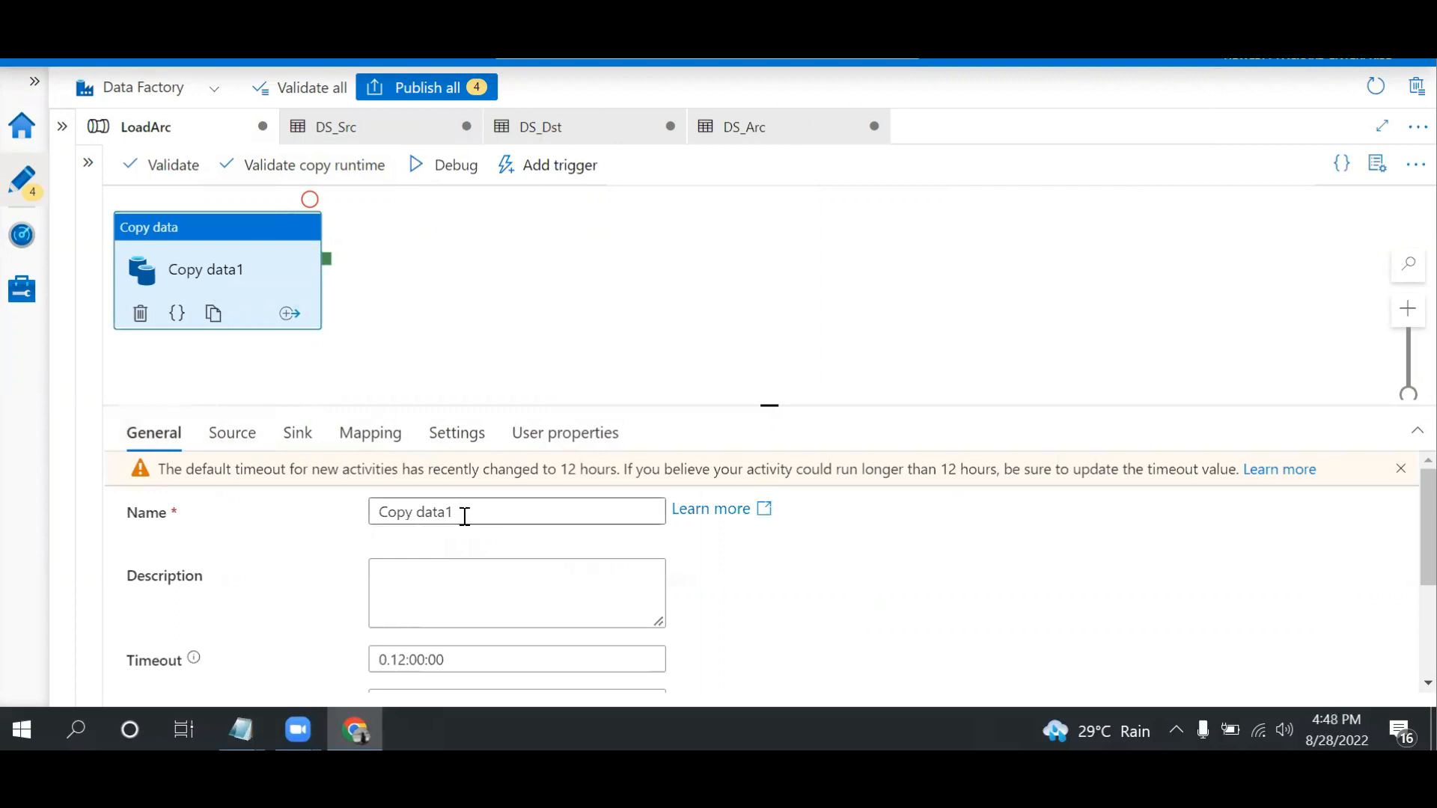
{"action": "triple_click", "coordinate": [466, 516]}
{"action": "type", "text": "Order"}
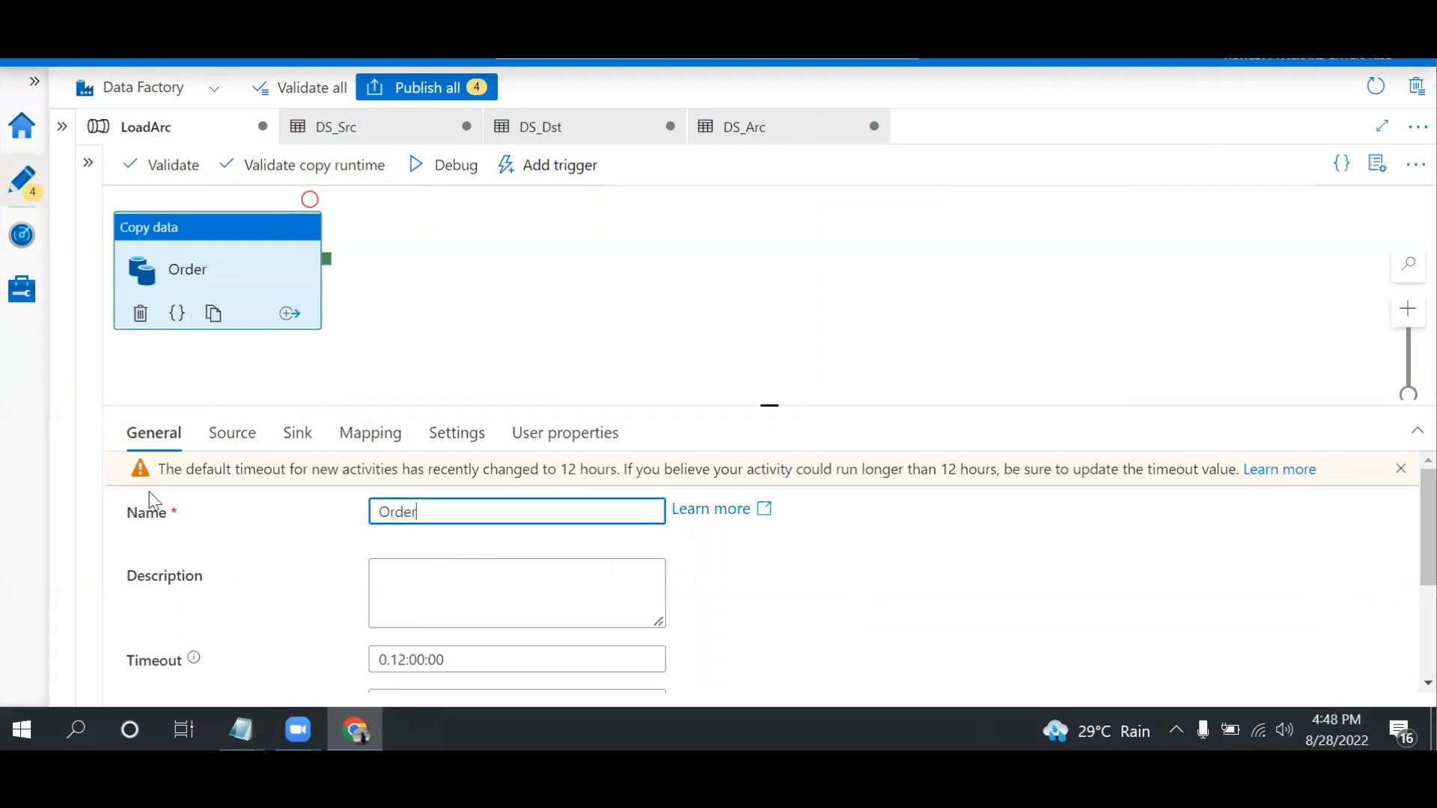
{"action": "left_click", "coordinate": [234, 229]}
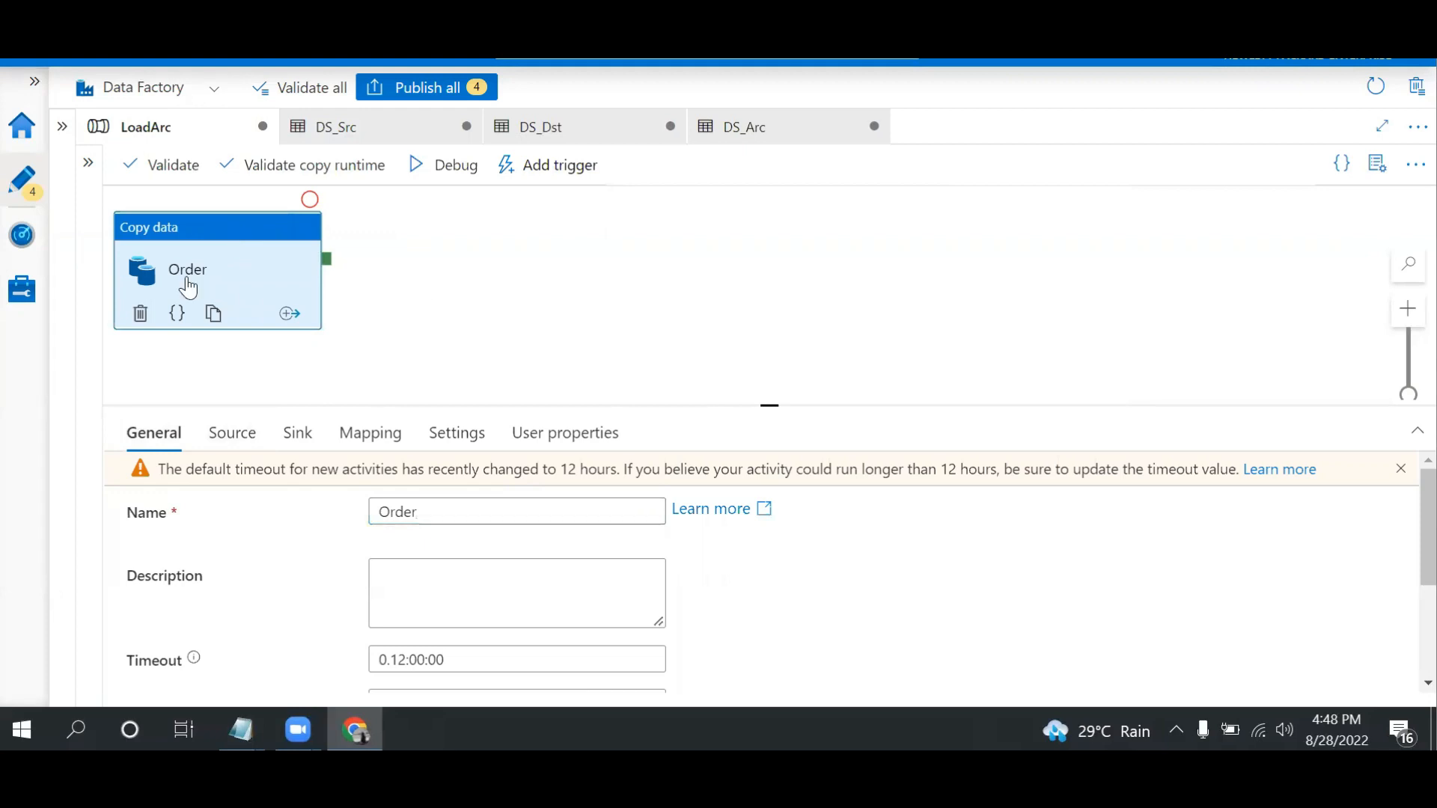
Add two more Copy data activities to the canvas and connect the Order activity's success output to the first of them
{"action": "left_click", "coordinate": [89, 171]}
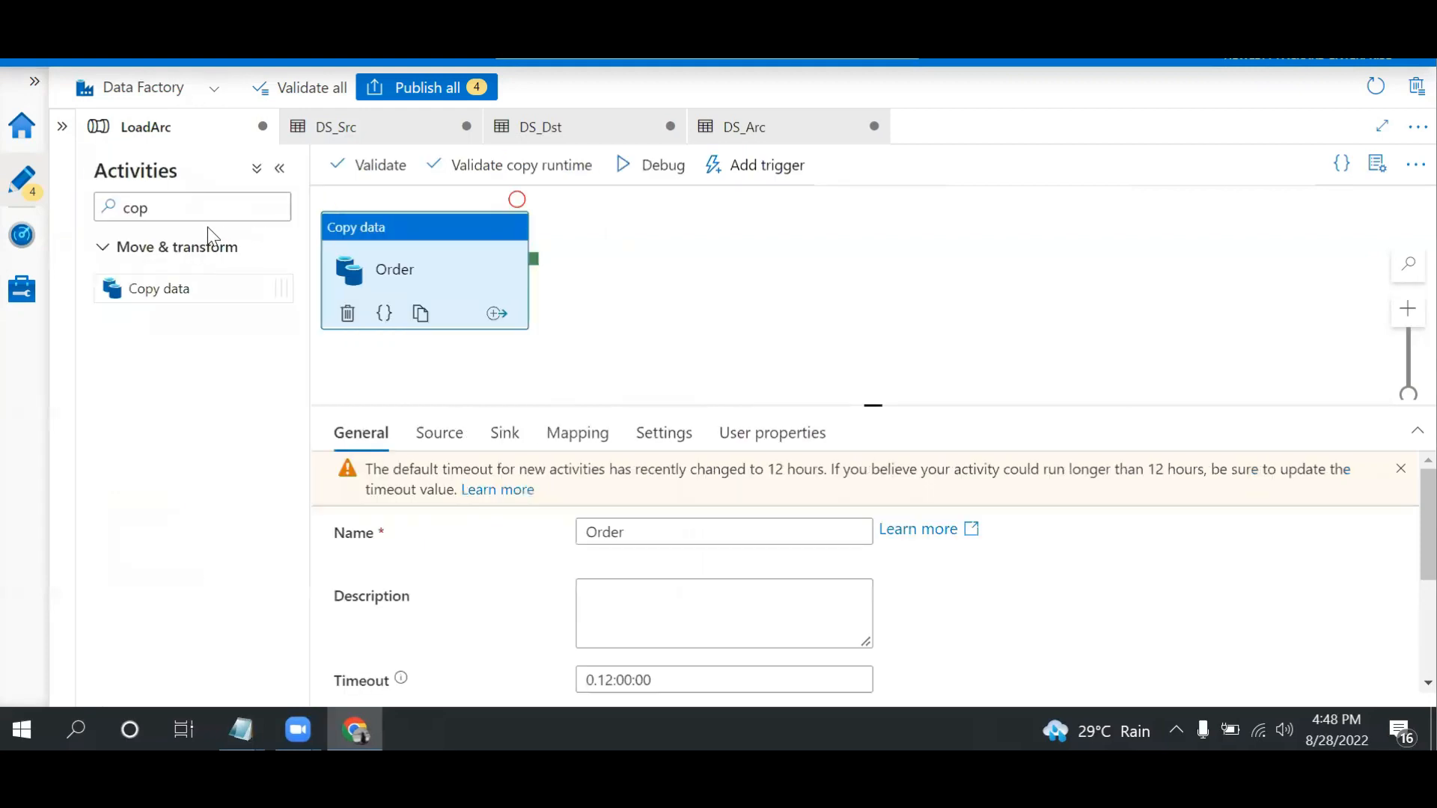
{"action": "left_click_drag", "start_coordinate": [271, 274], "coordinate": [786, 244]}
{"action": "left_click_drag", "start_coordinate": [170, 289], "coordinate": [1175, 205]}
{"action": "left_click_drag", "start_coordinate": [735, 263], "coordinate": [679, 287]}
{"action": "left_click_drag", "start_coordinate": [536, 266], "coordinate": [648, 283]}
Rename the Copy data1 activity as Customer
{"action": "left_click", "coordinate": [702, 254]}
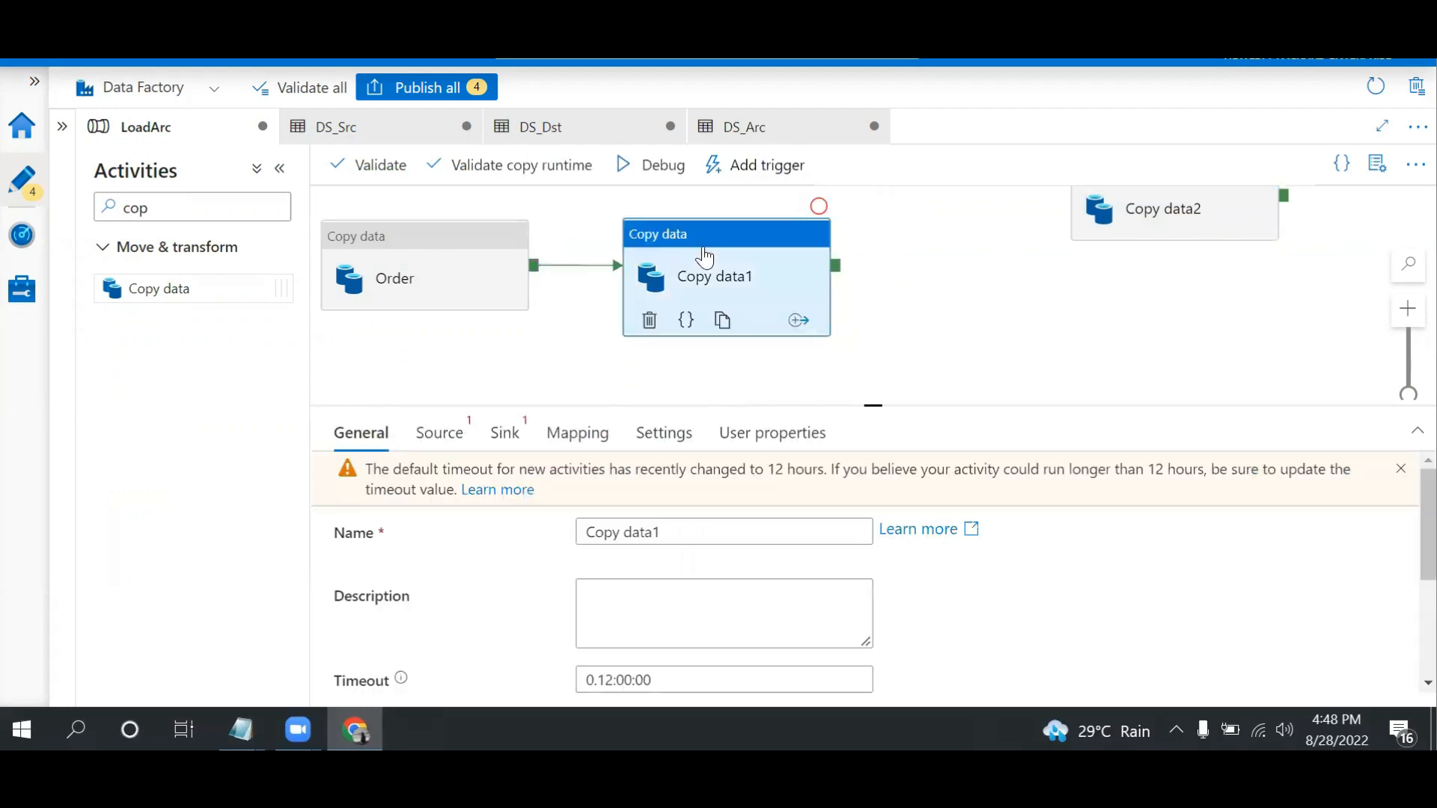
{"action": "left_click_drag", "start_coordinate": [687, 531], "coordinate": [428, 518]}
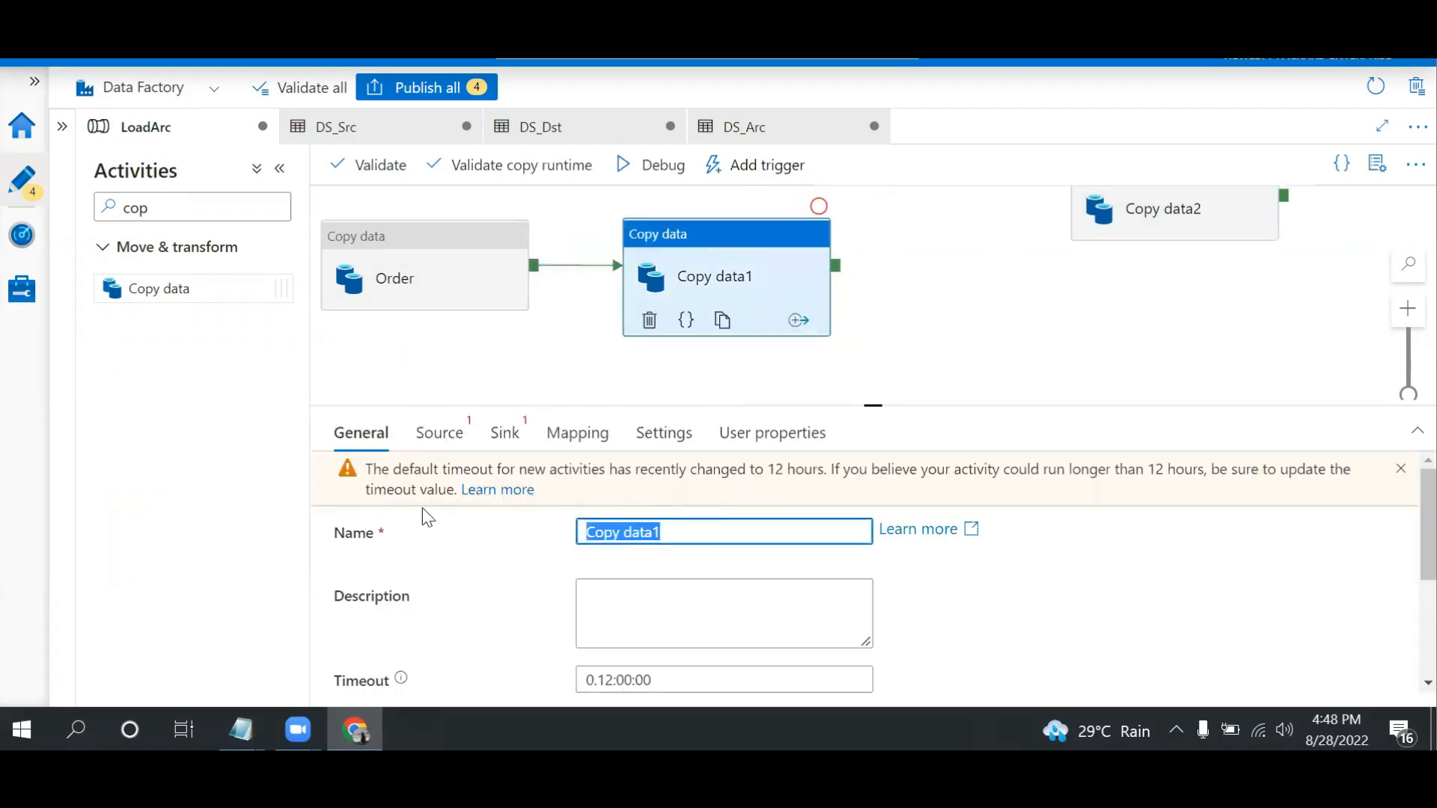
{"action": "type", "text": "Customer"}
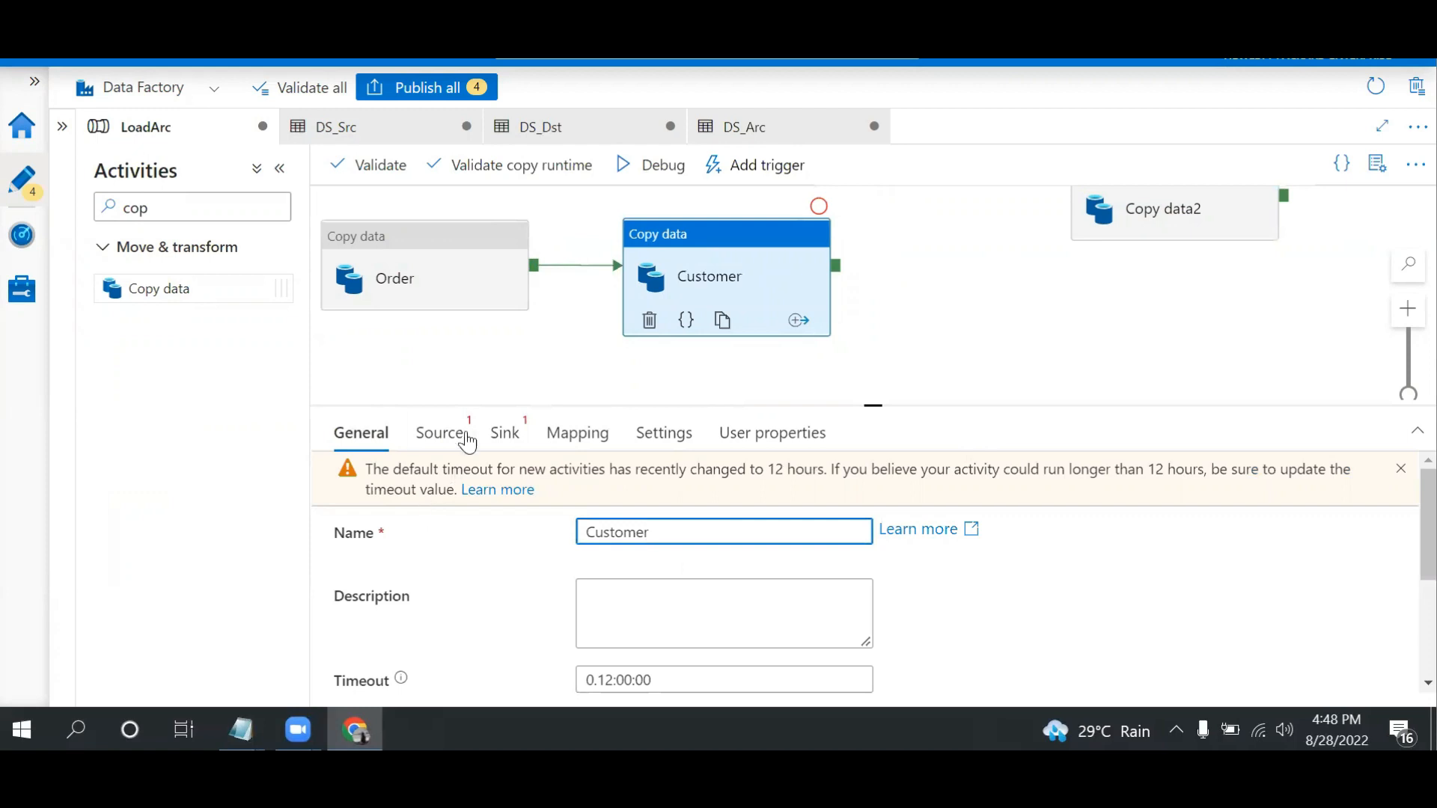
Set the Customer activity's source dataset to DS_Src and its sink dataset to DS_Dst
{"action": "left_click", "coordinate": [449, 434]}
{"action": "left_click", "coordinate": [658, 499]}
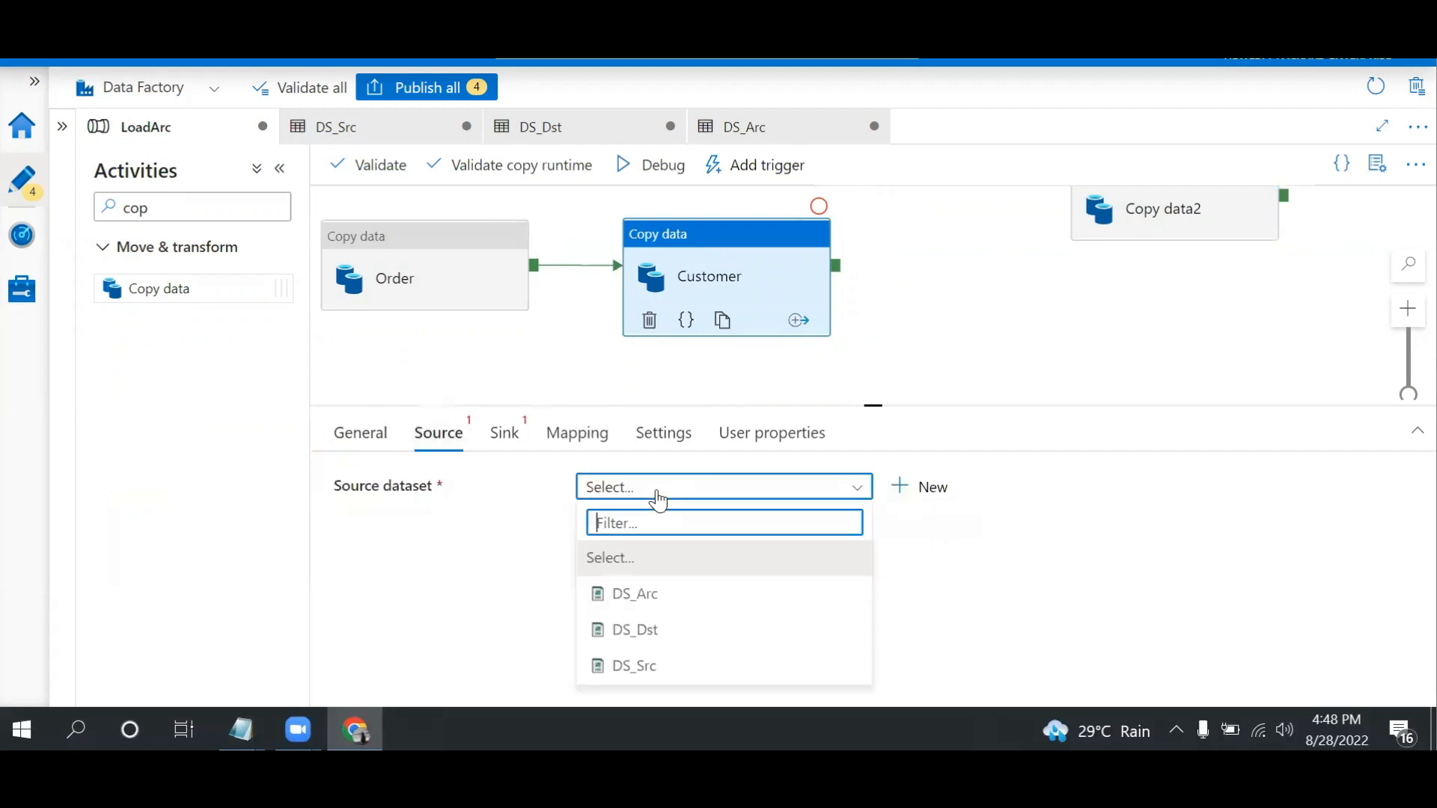
{"action": "left_click", "coordinate": [642, 668]}
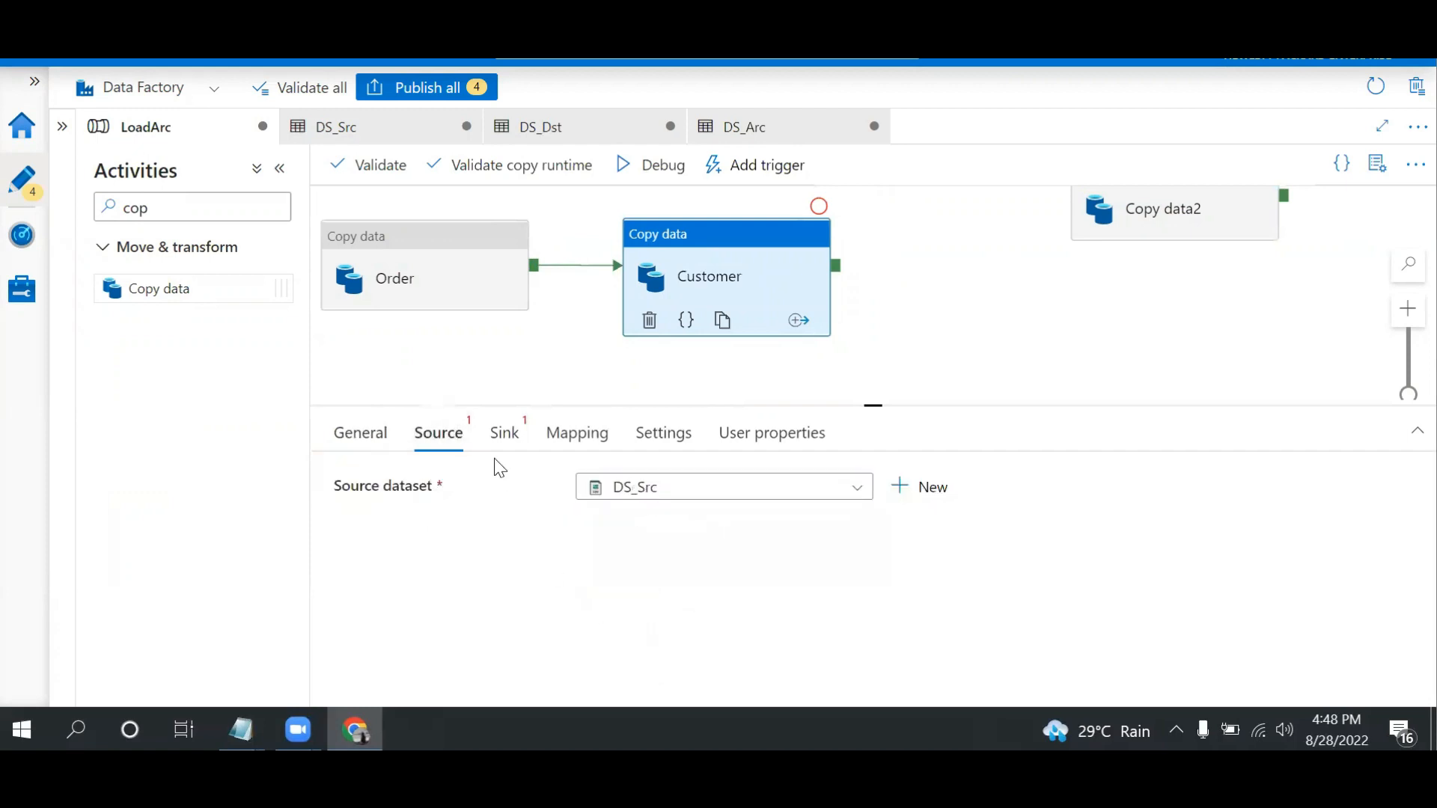
{"action": "left_click", "coordinate": [503, 437]}
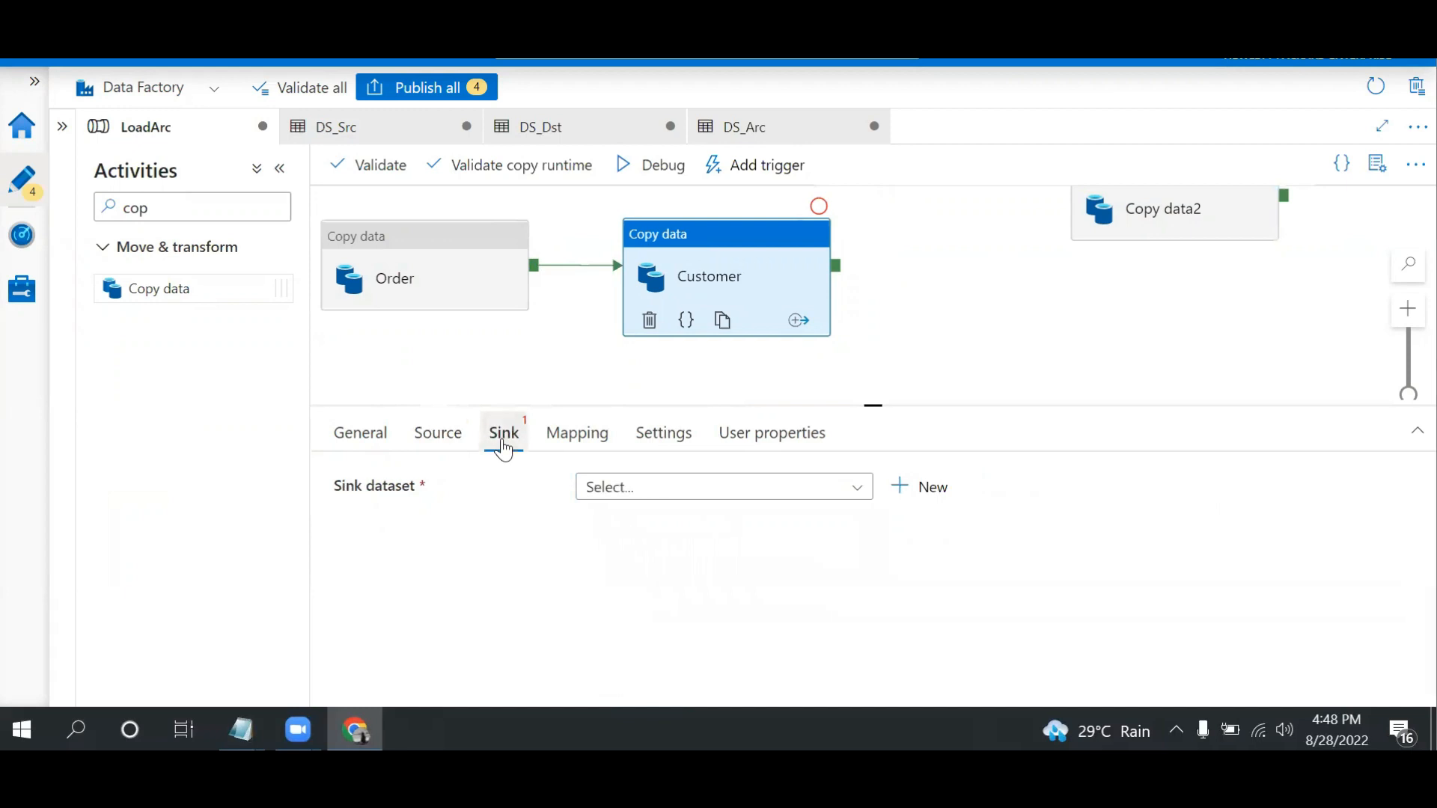
{"action": "left_click", "coordinate": [641, 496]}
{"action": "left_click", "coordinate": [653, 640]}
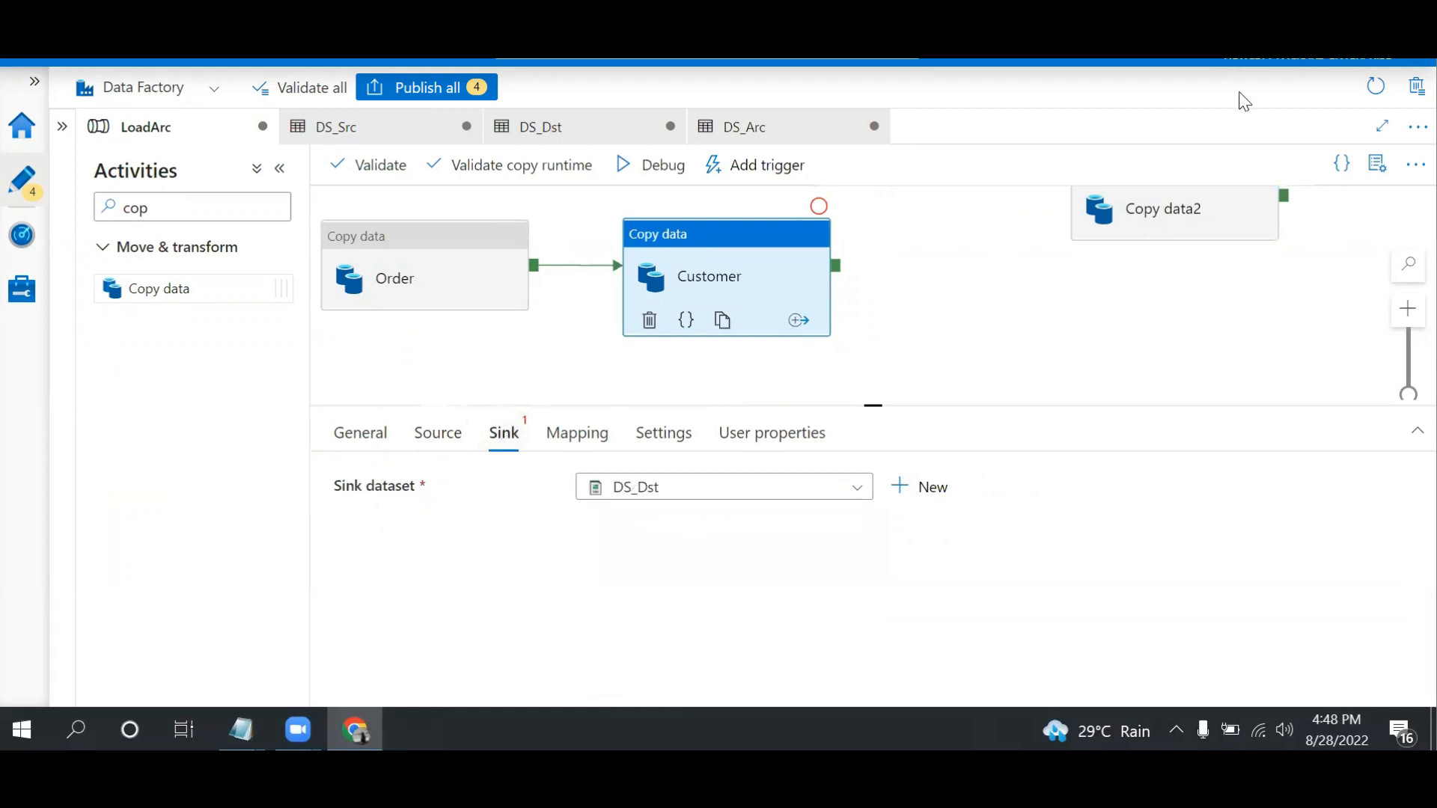
Place Copy data2 beside Customer, connect the Customer activity's success output to it, and rename it as Product
{"action": "left_click_drag", "start_coordinate": [1197, 219], "coordinate": [1037, 304]}
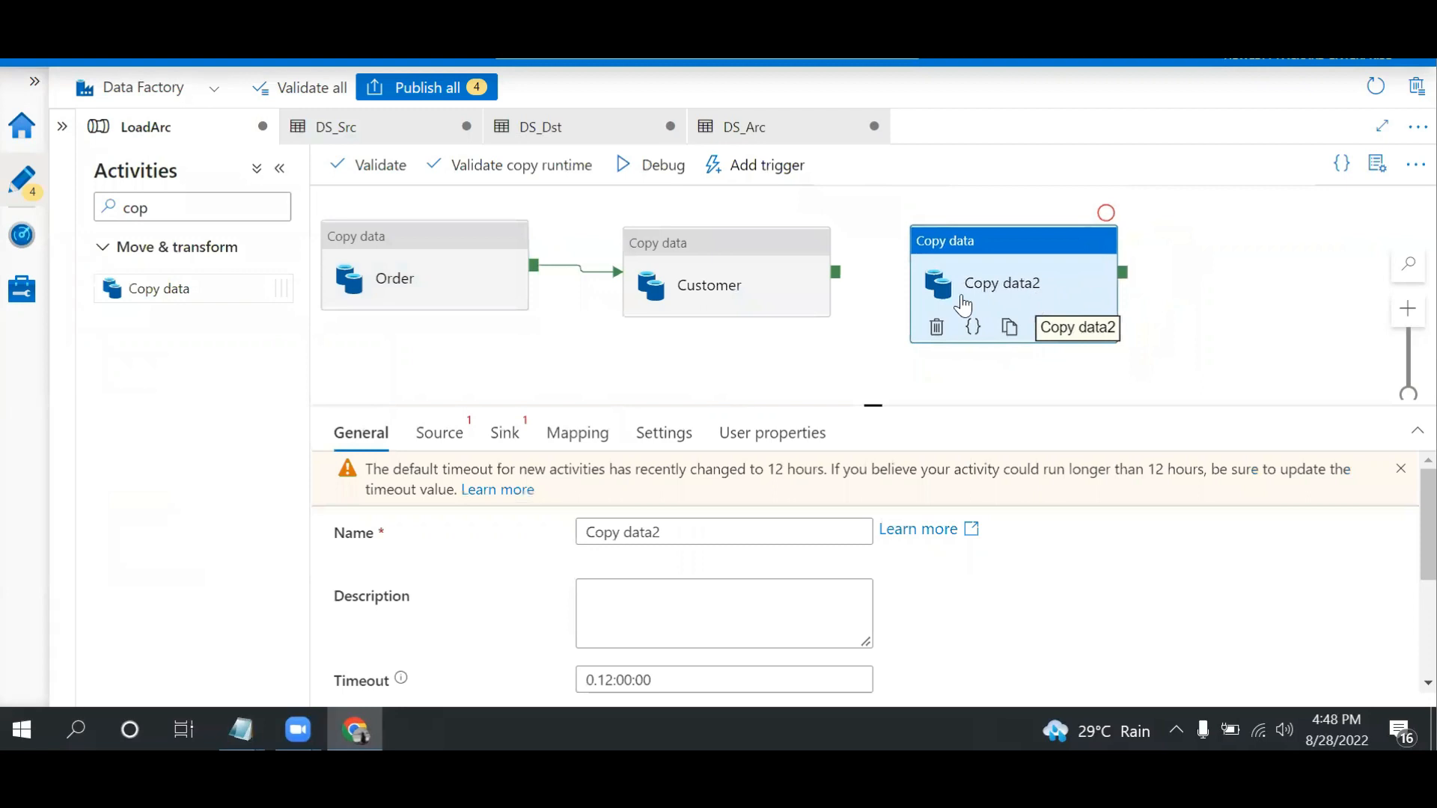
{"action": "left_click_drag", "start_coordinate": [837, 274], "coordinate": [939, 288]}
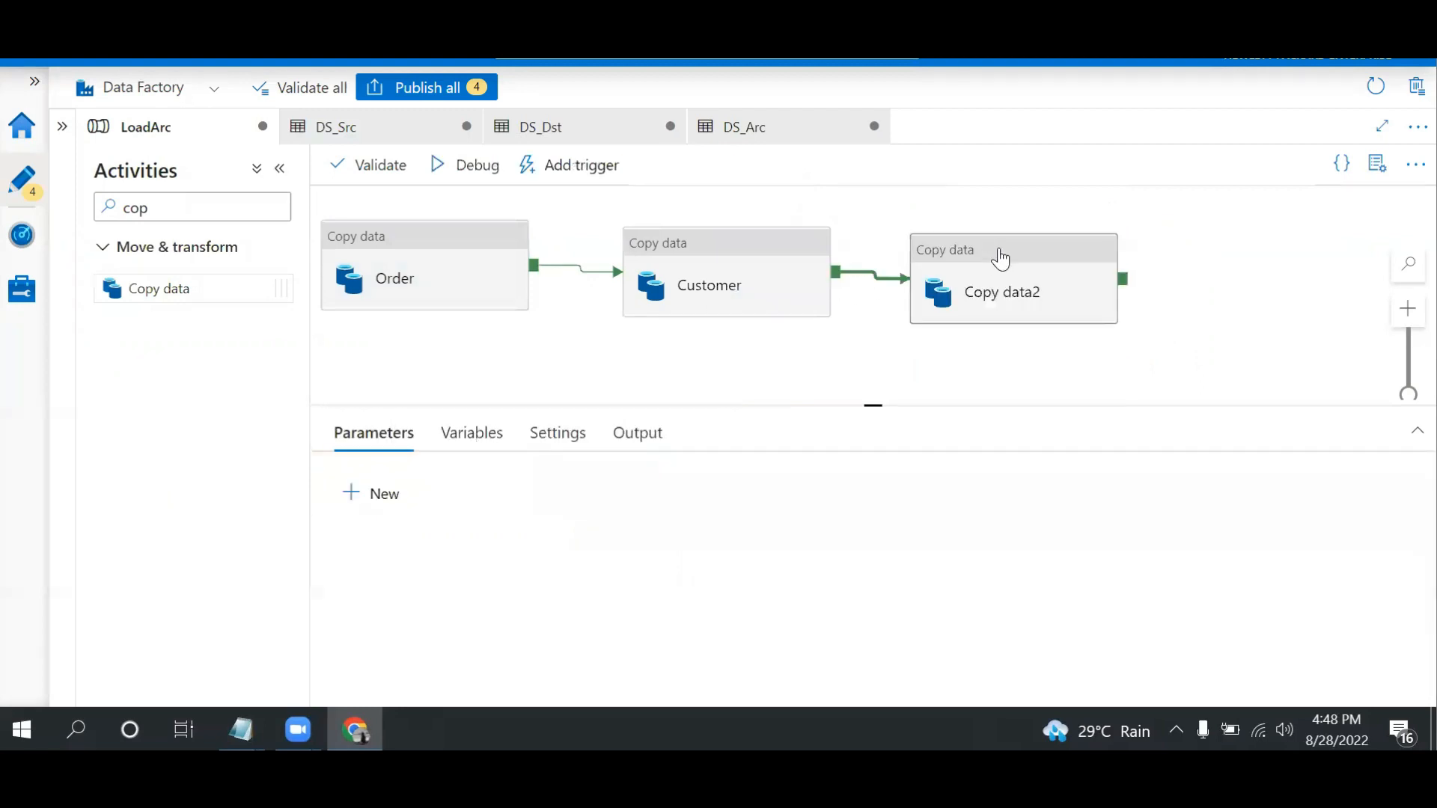
{"action": "left_click", "coordinate": [1001, 256]}
{"action": "left_click", "coordinate": [696, 529]}
{"action": "key", "text": "ctrl+a"}
{"action": "type", "text": "Produc"}
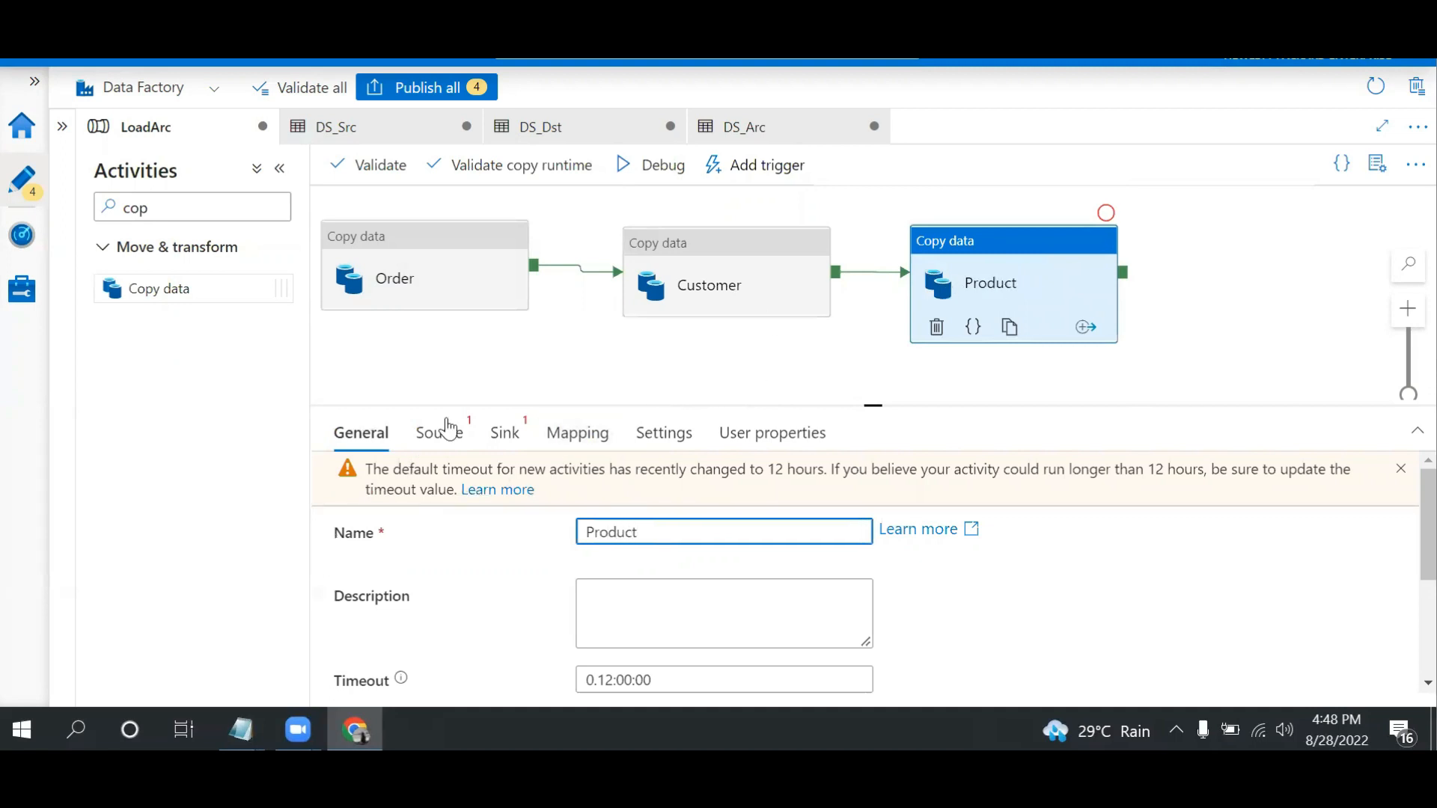
Set the Product activity's source dataset to DS_Src and its sink dataset to DS_Dst
{"action": "left_click", "coordinate": [462, 437]}
{"action": "left_click", "coordinate": [671, 494]}
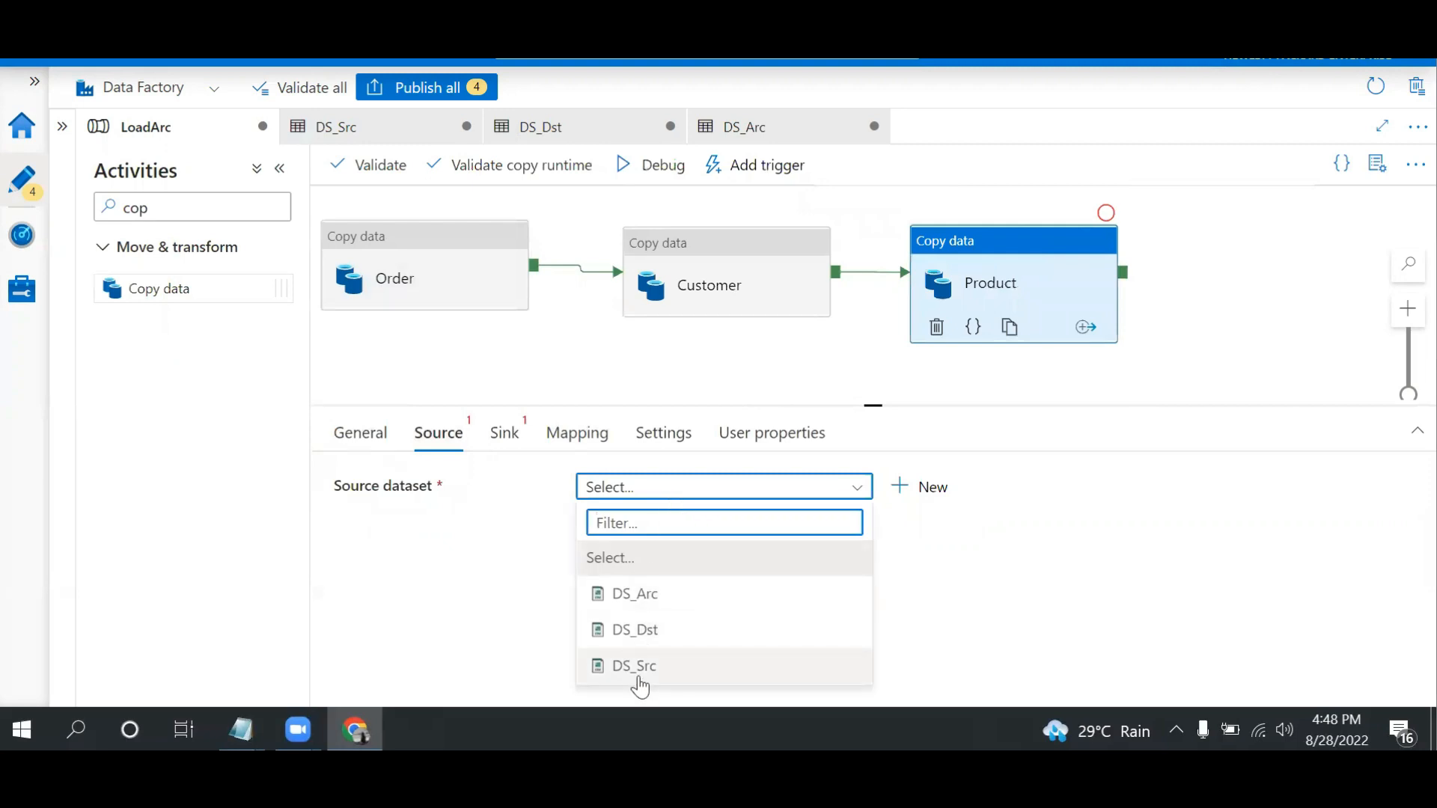
{"action": "left_click", "coordinate": [642, 667]}
{"action": "left_click", "coordinate": [504, 436]}
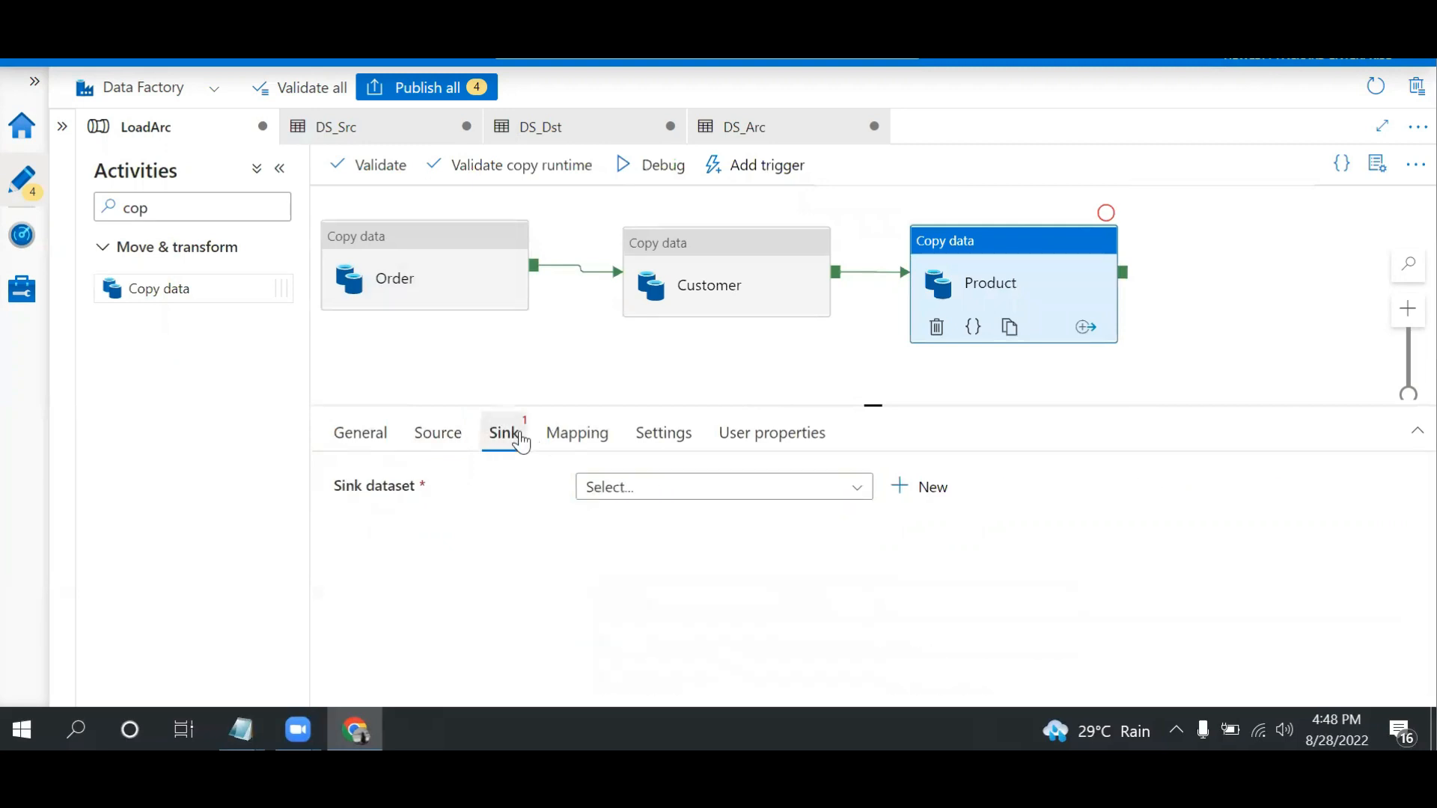
{"action": "left_click", "coordinate": [613, 490]}
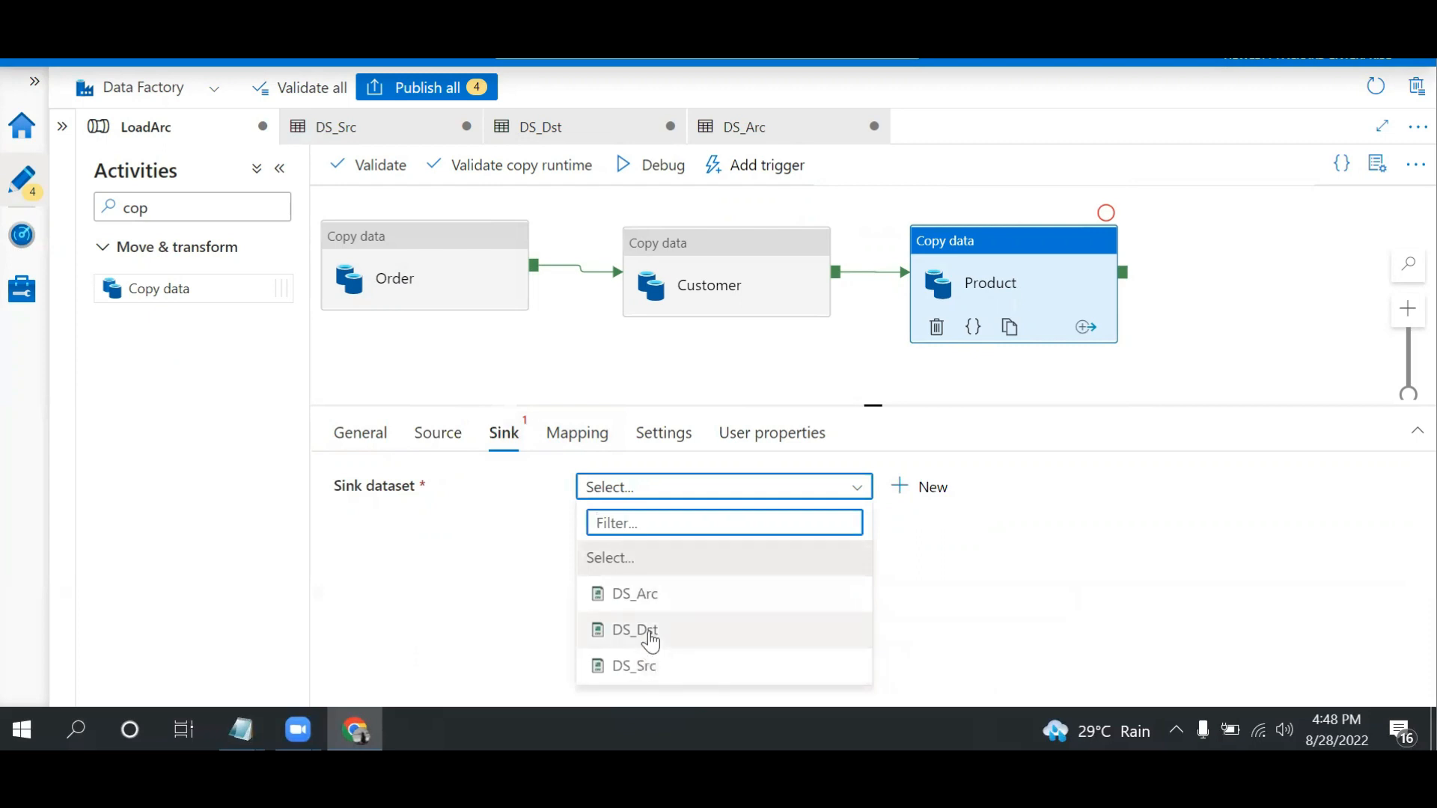
{"action": "left_click", "coordinate": [646, 632]}
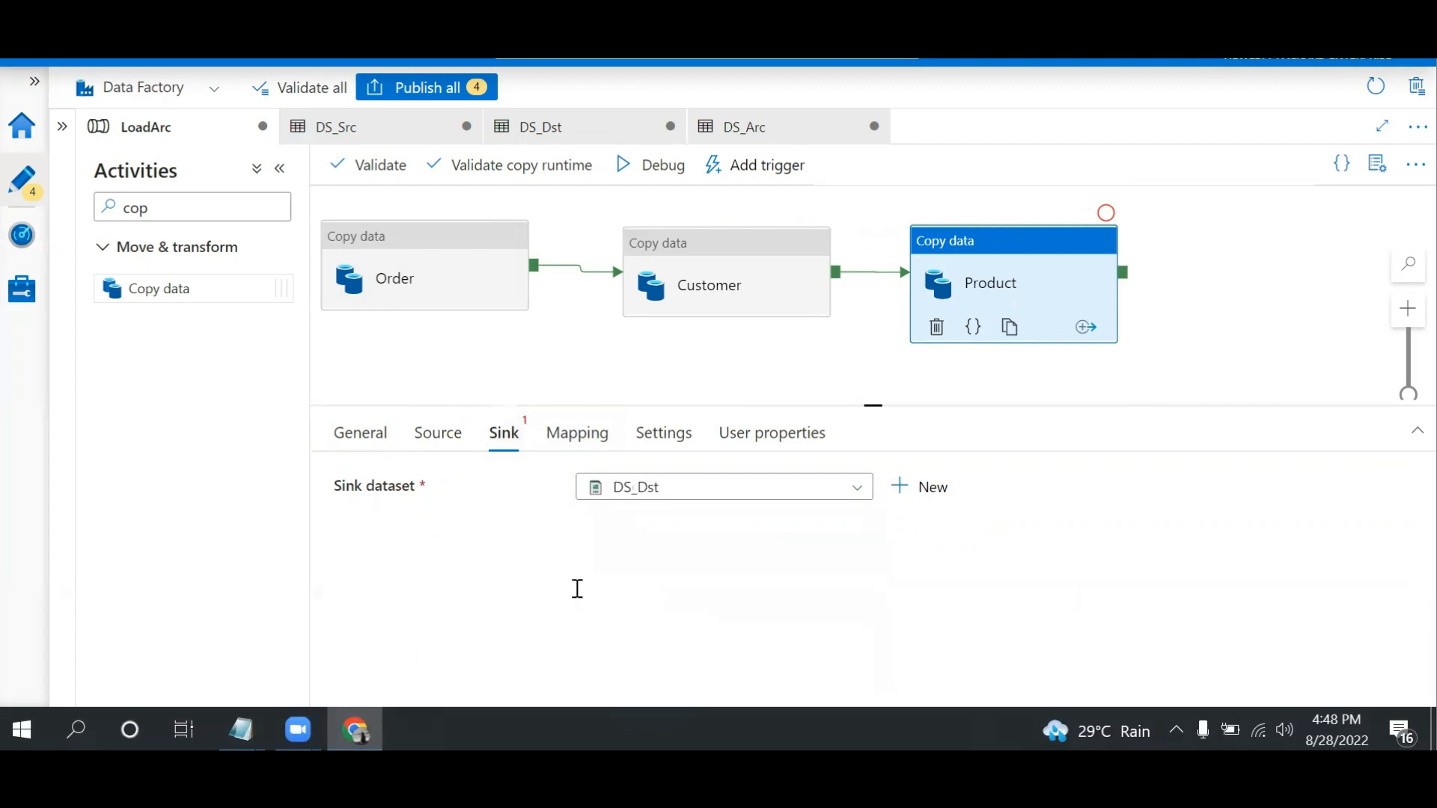
{"action": "left_click", "coordinate": [418, 239]}
{"action": "left_click", "coordinate": [677, 254]}
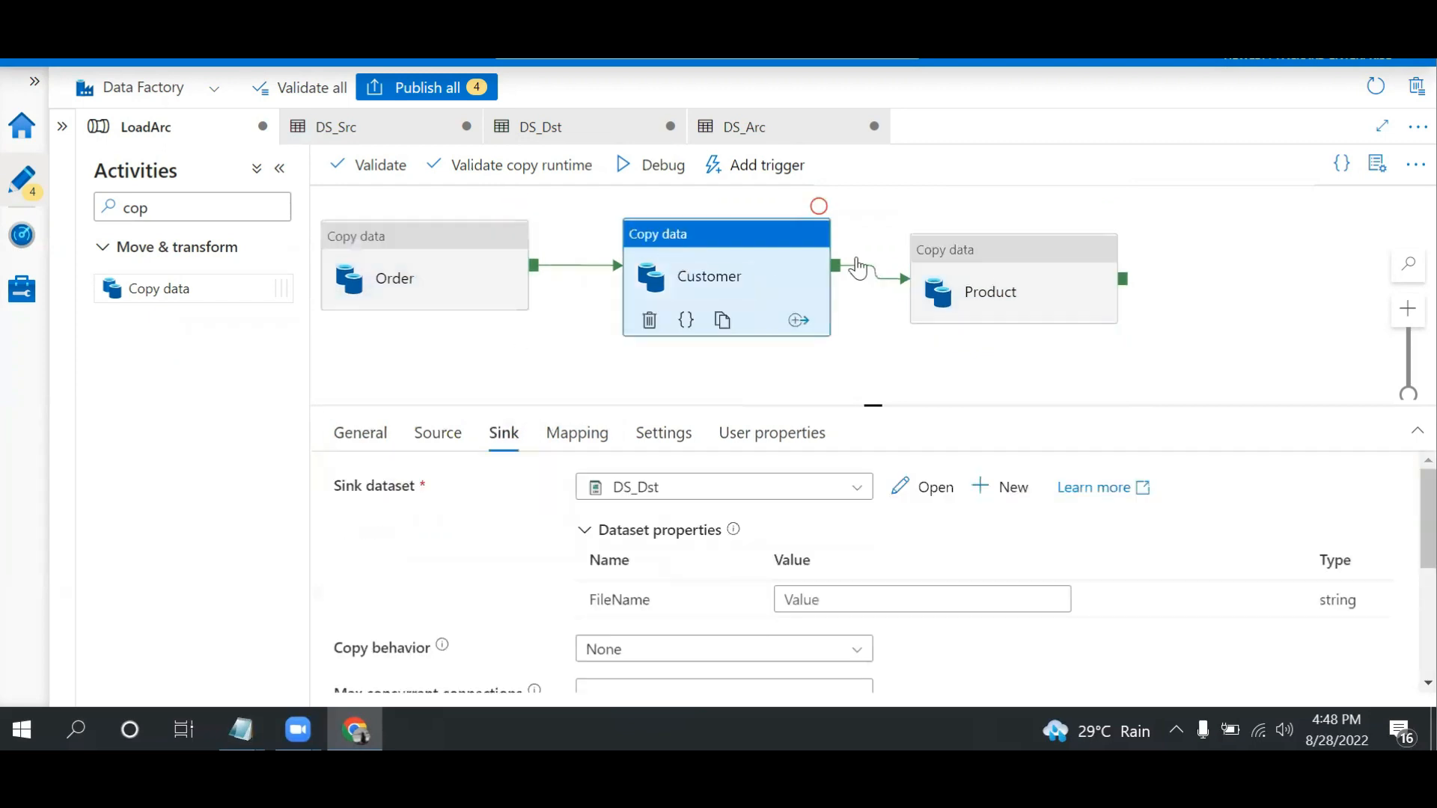
{"action": "left_click", "coordinate": [990, 270]}
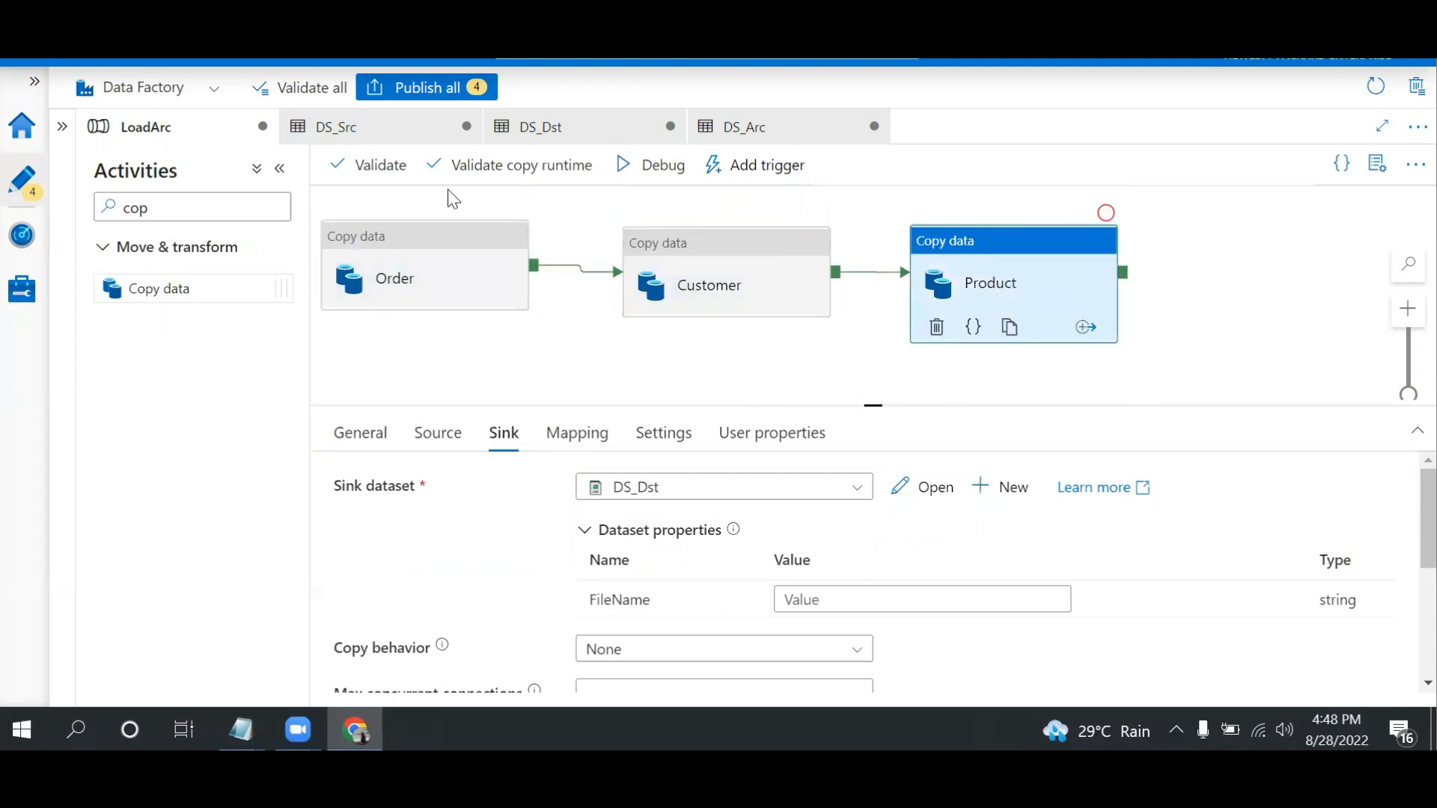
{"action": "left_click", "coordinate": [420, 232]}
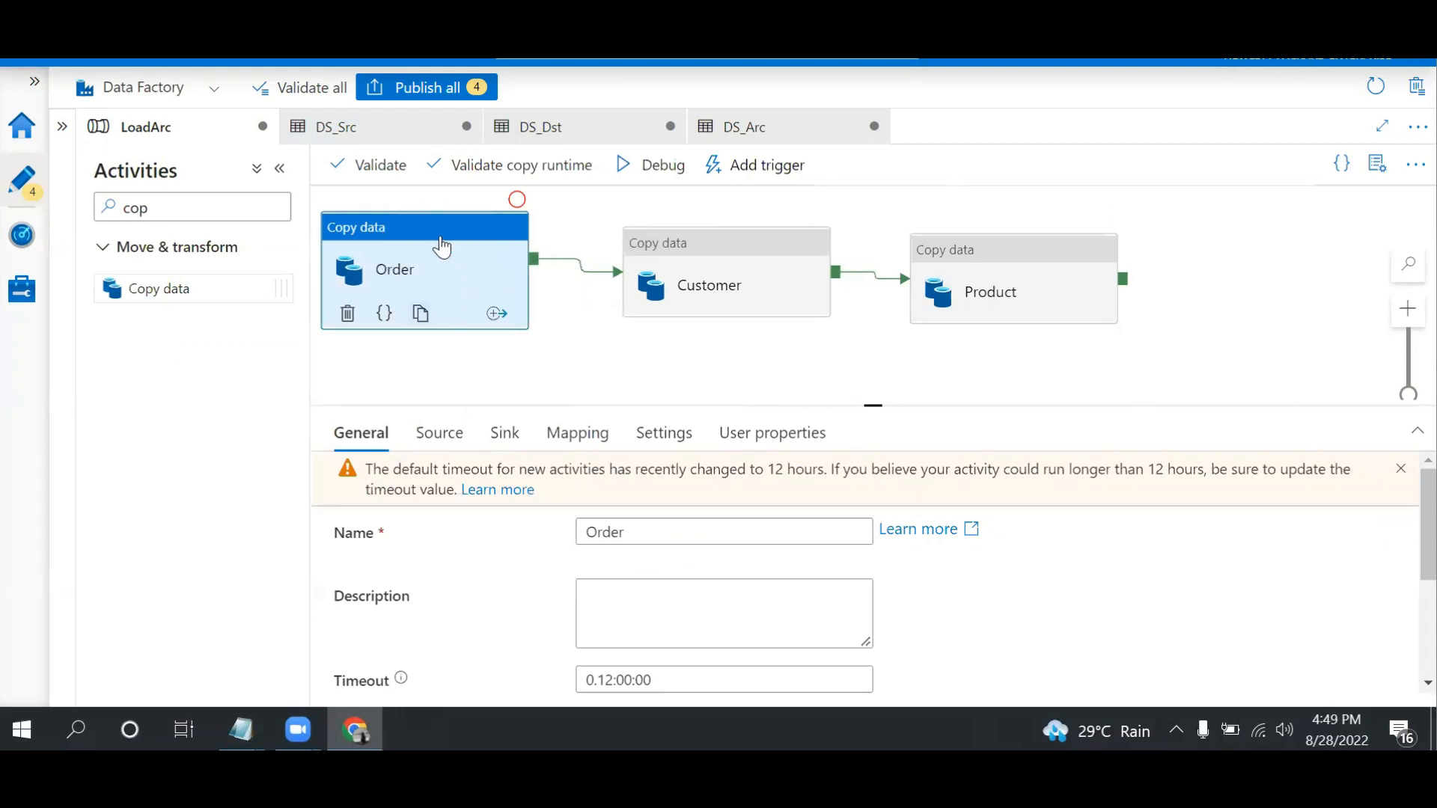
{"action": "left_click", "coordinate": [748, 254]}
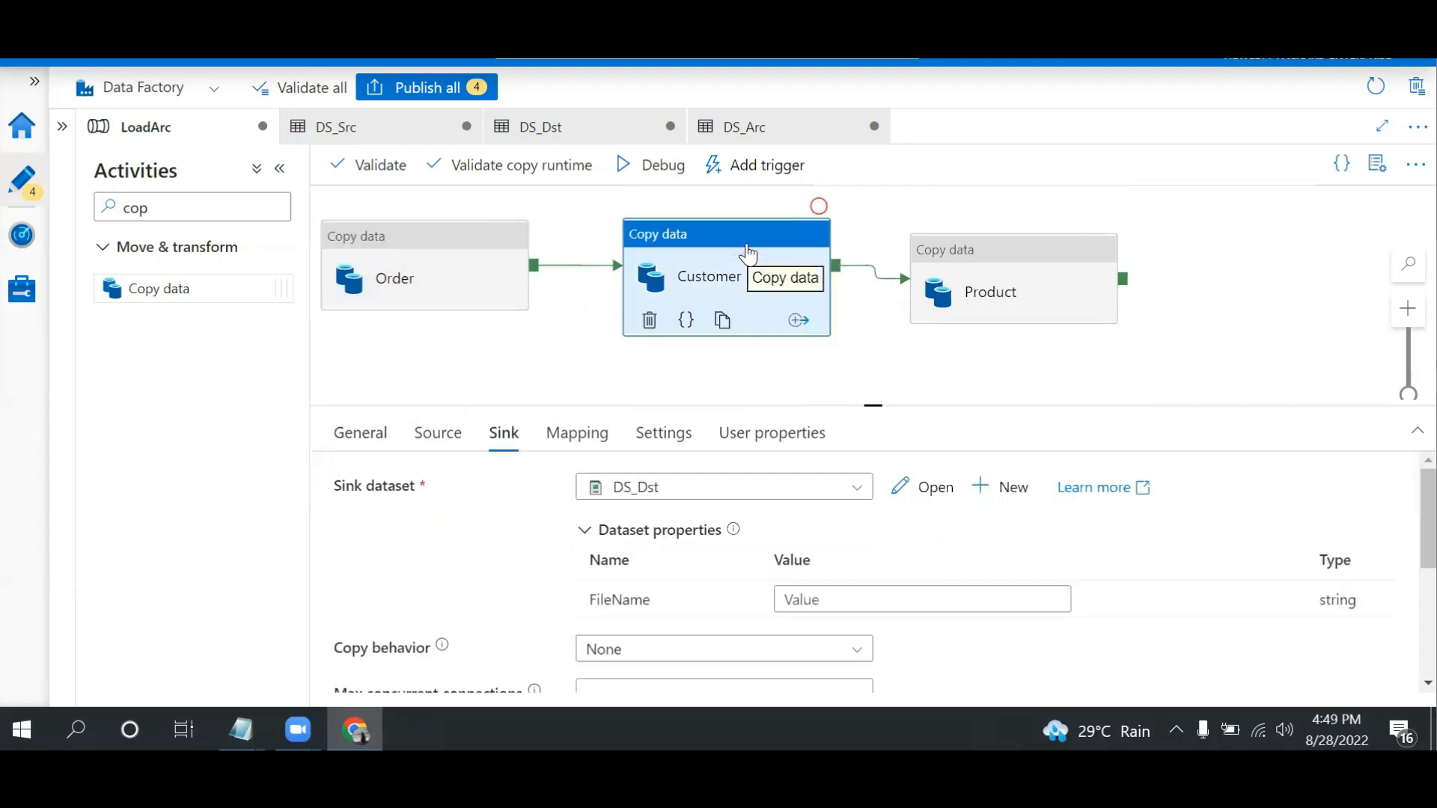
{"action": "left_click", "coordinate": [1004, 257]}
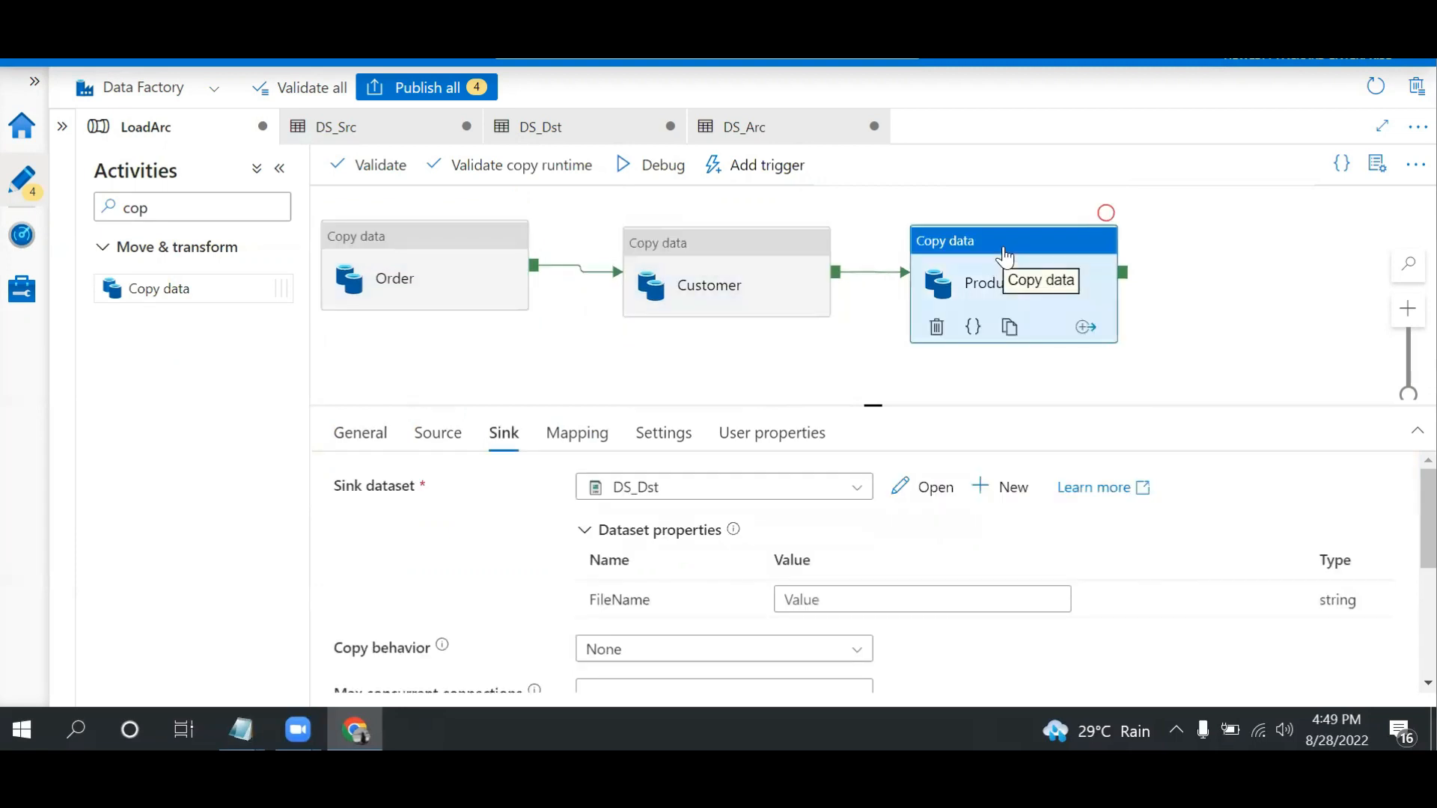
Set the Order activity's source FileName parameter to Order.txt and check the name against the files in the source storage container
{"action": "left_click", "coordinate": [449, 245]}
{"action": "left_click", "coordinate": [438, 434]}
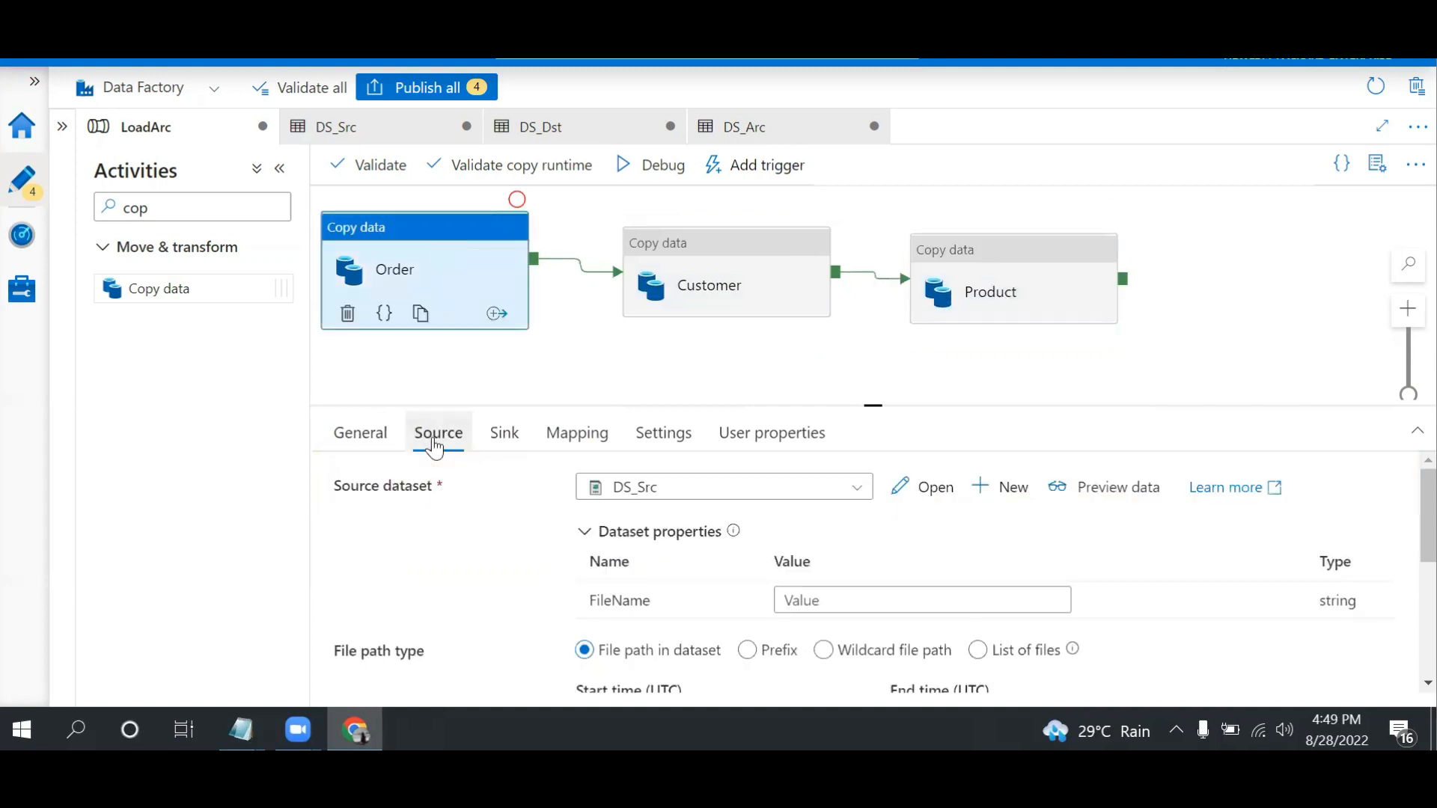
{"action": "left_click", "coordinate": [824, 607]}
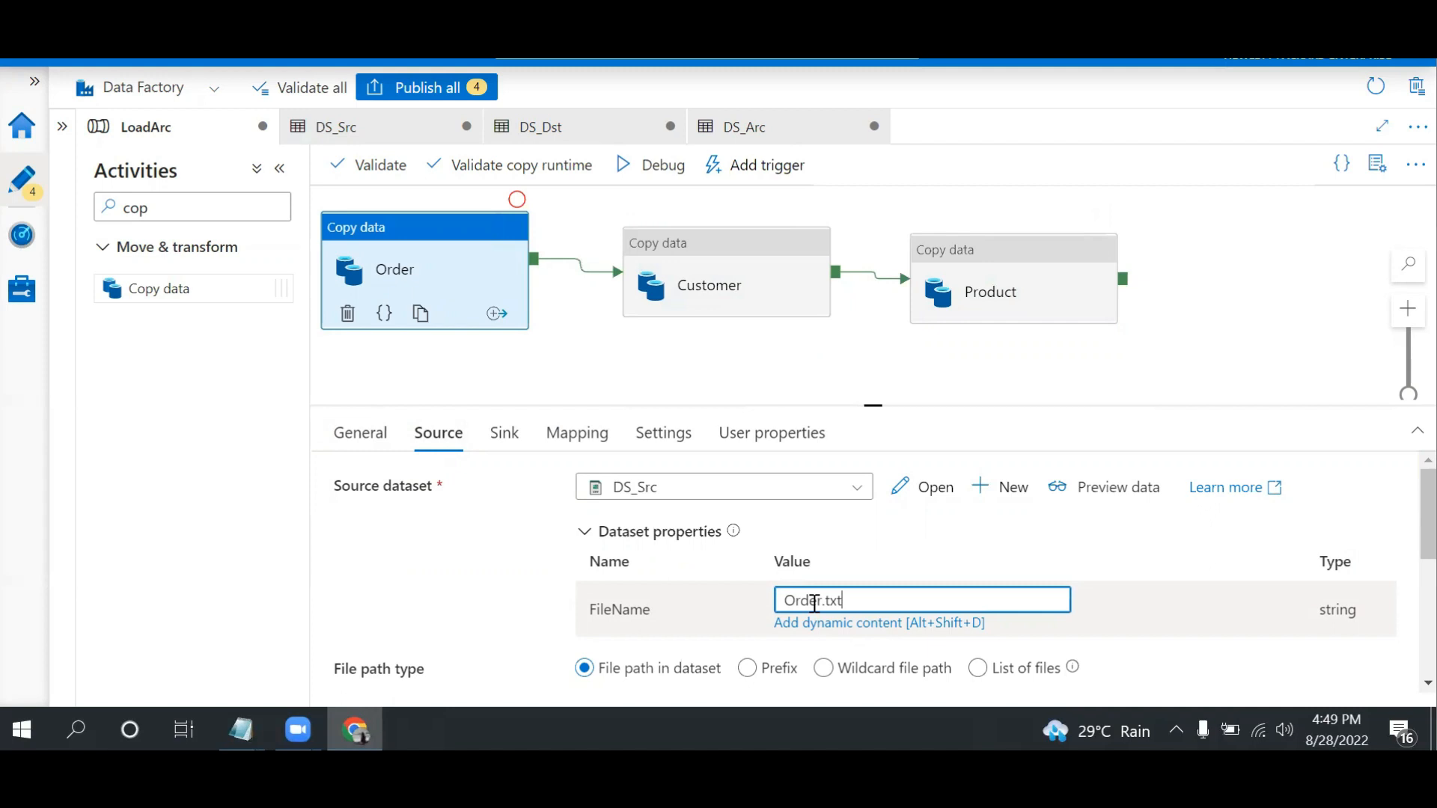
{"action": "left_click", "coordinate": [360, 30]}
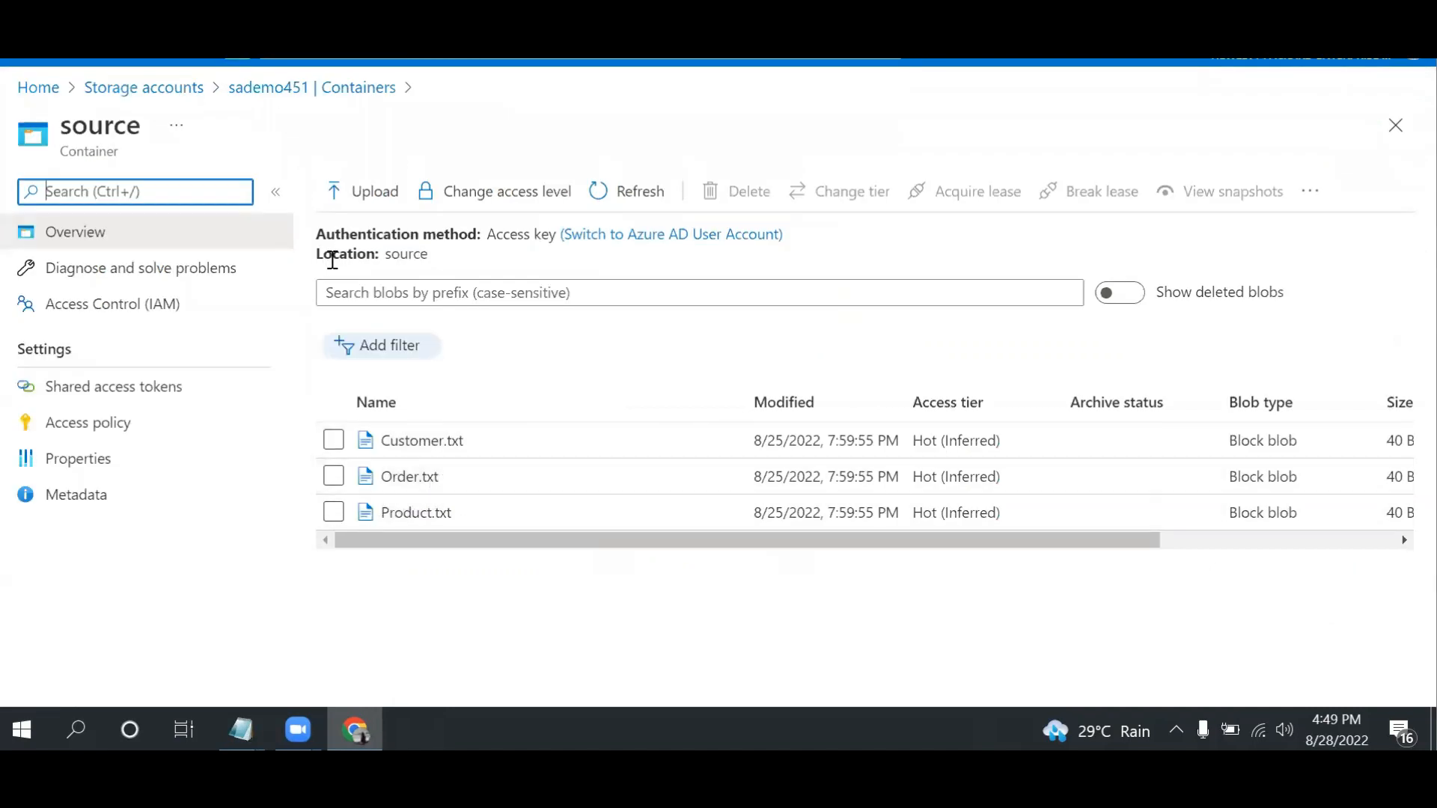
{"action": "left_click", "coordinate": [434, 30]}
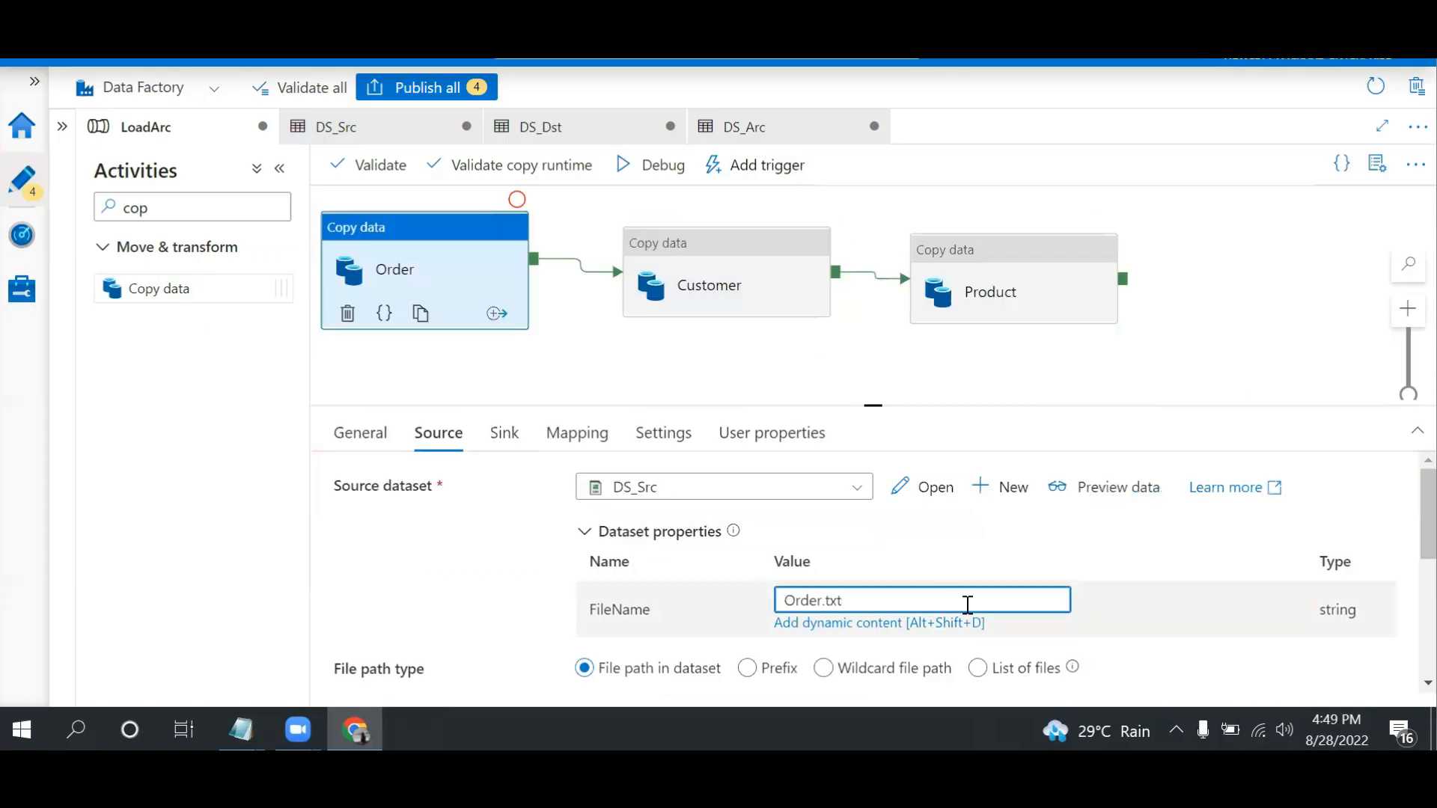
Set the FileName parameter of the Order activity's sink dataset to Order.txt
{"action": "left_click", "coordinate": [496, 449]}
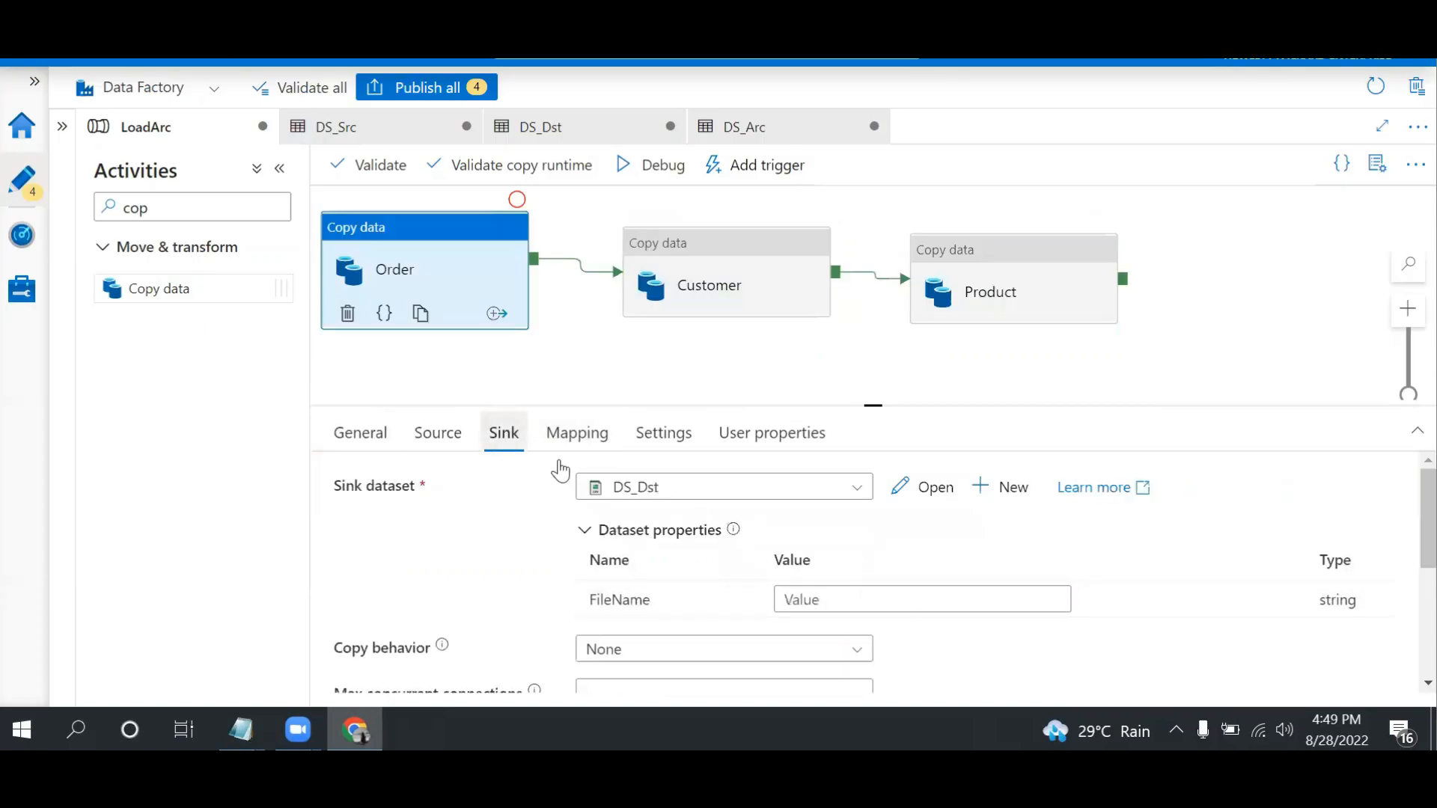
{"action": "left_click", "coordinate": [893, 592]}
{"action": "type", "text": "Order.txt"}
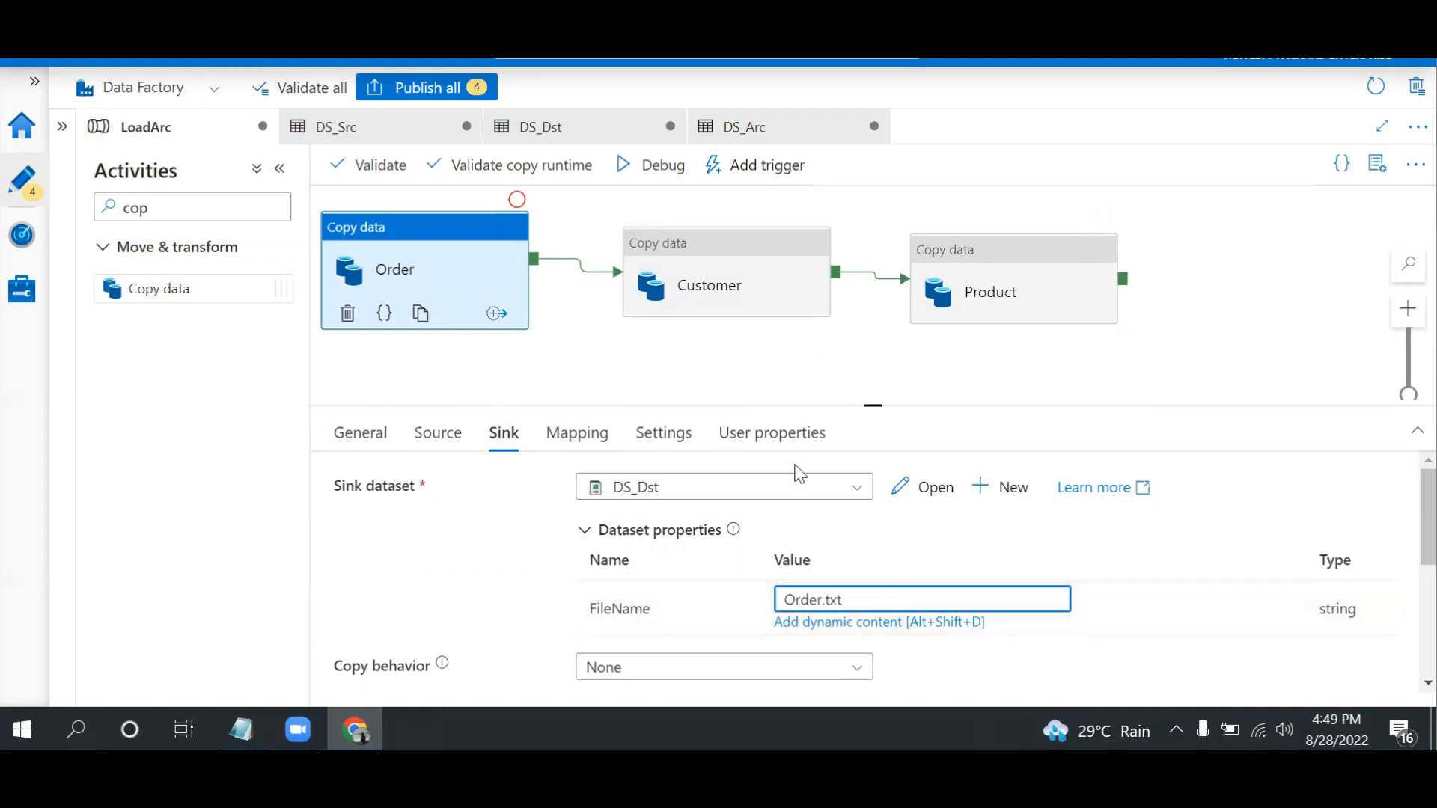
Check the customer file's name in the source container and set the Customer activity's source FileName parameter to Customer.txt
{"action": "left_click", "coordinate": [723, 251]}
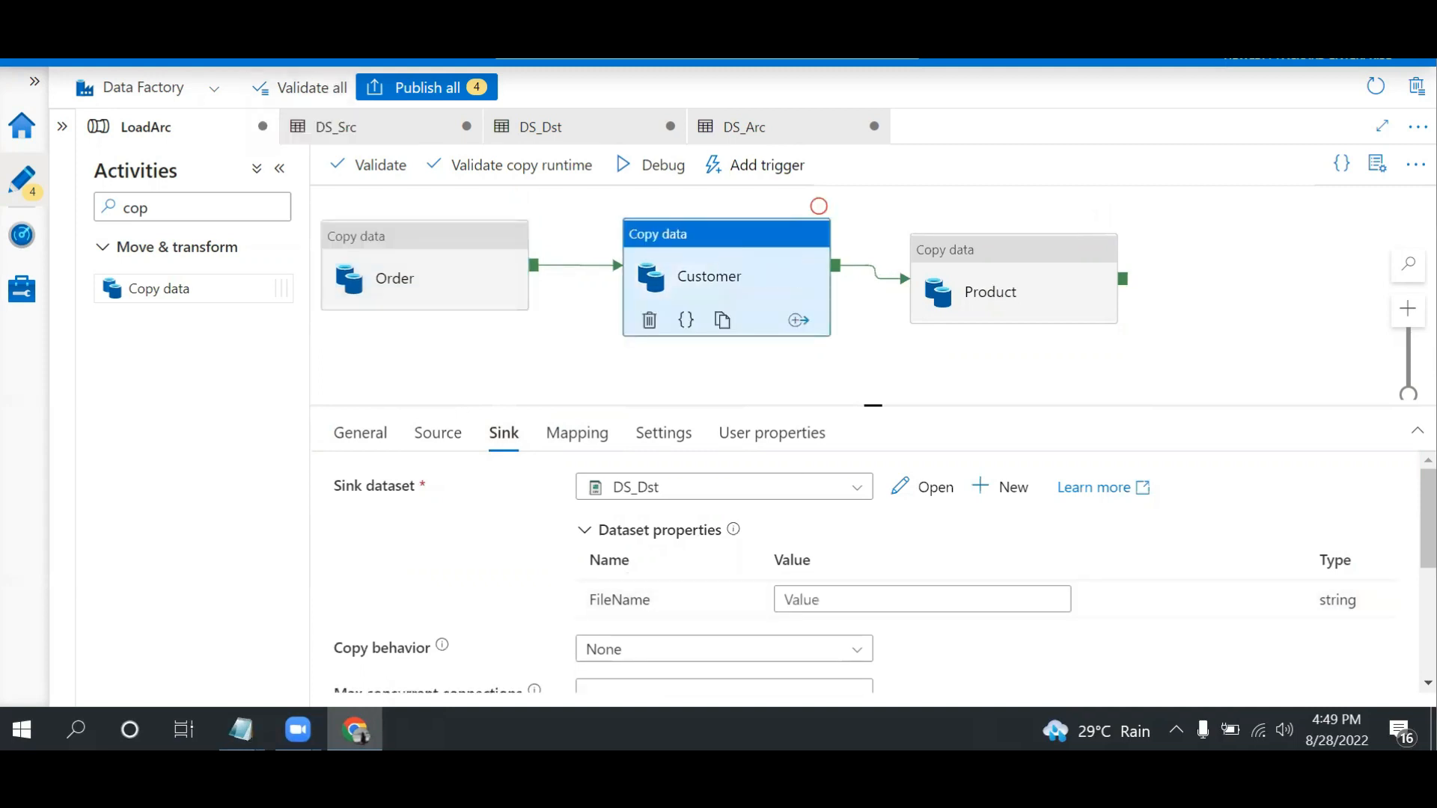
{"action": "key", "text": "ctrl+Tab"}
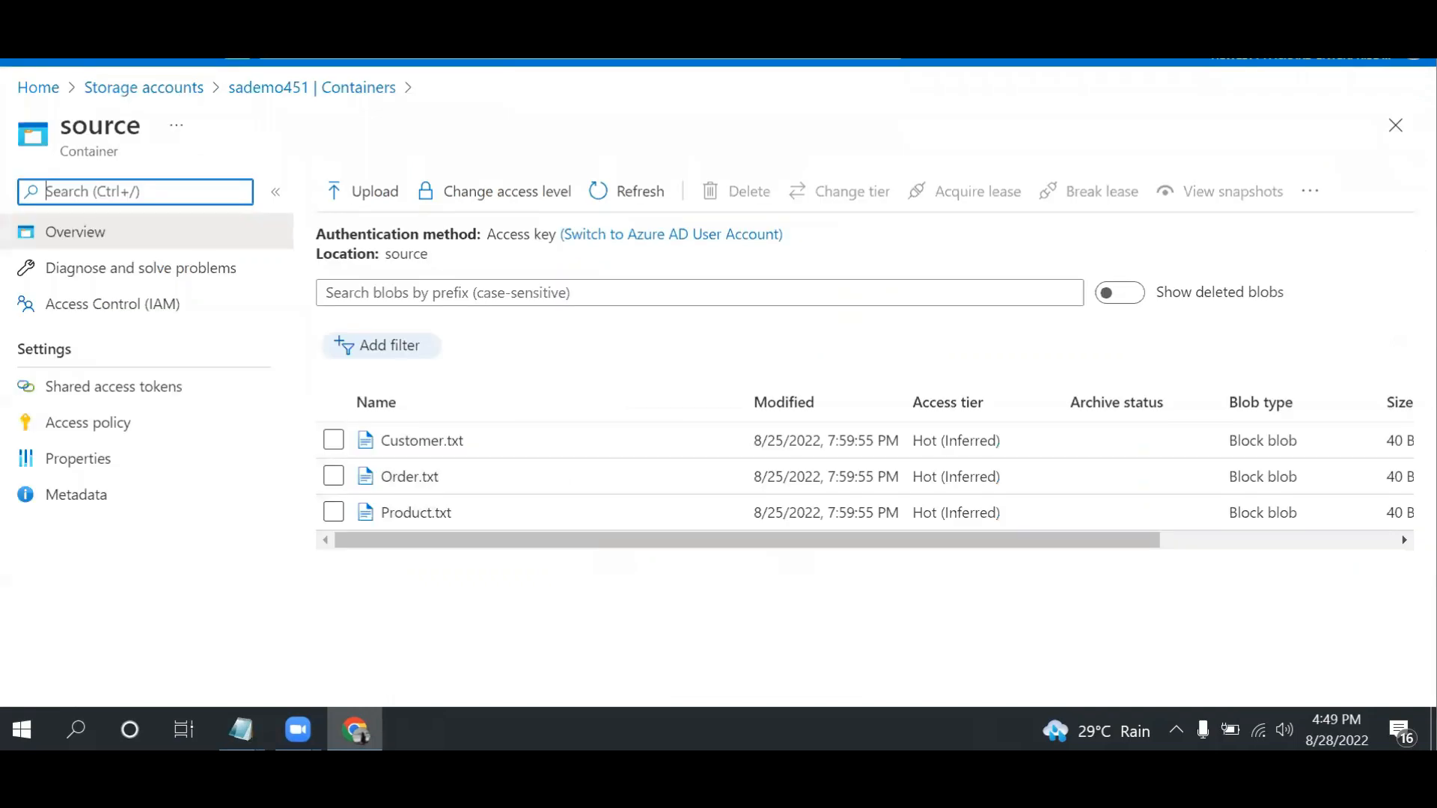
{"action": "key", "text": "ctrl+Tab"}
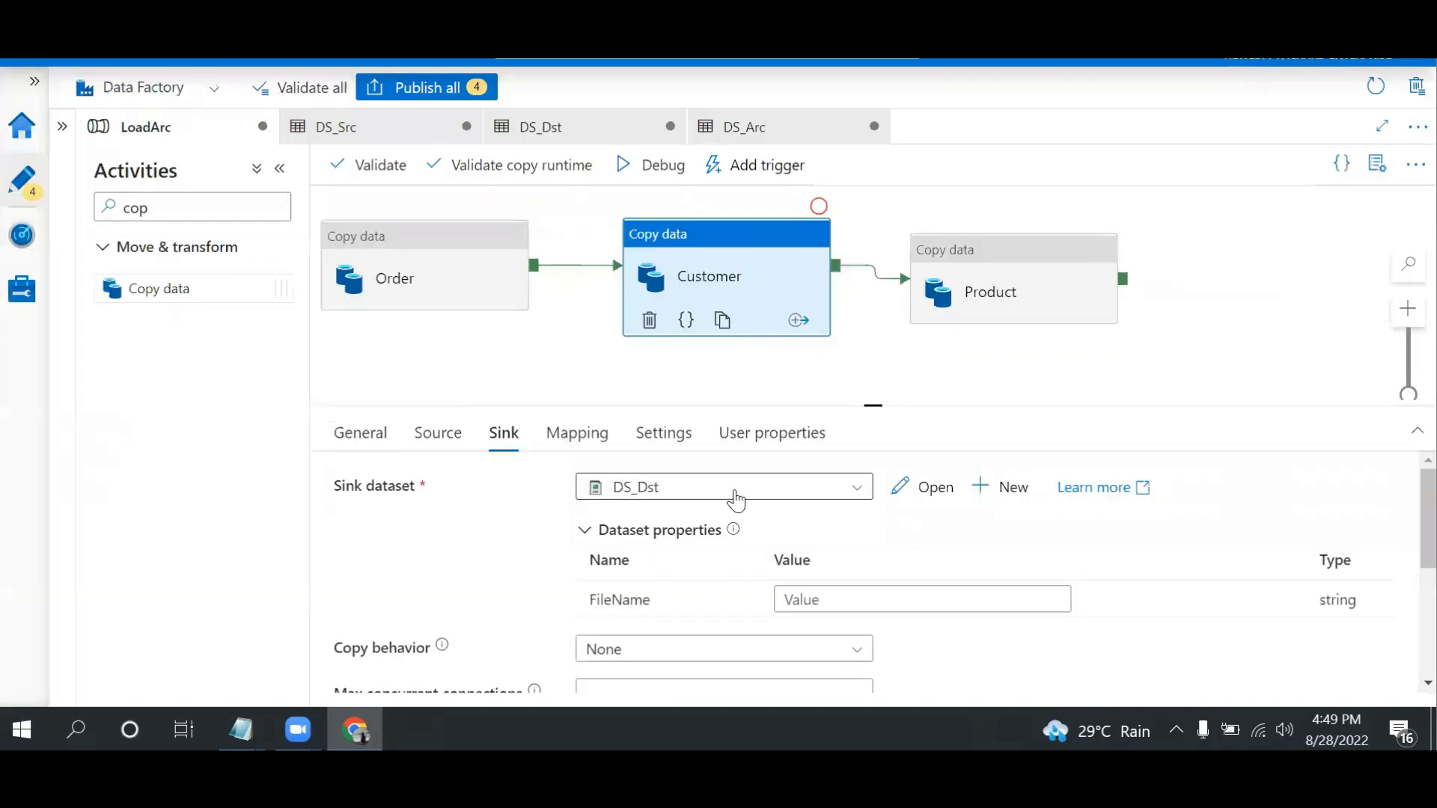
{"action": "left_click", "coordinate": [439, 434]}
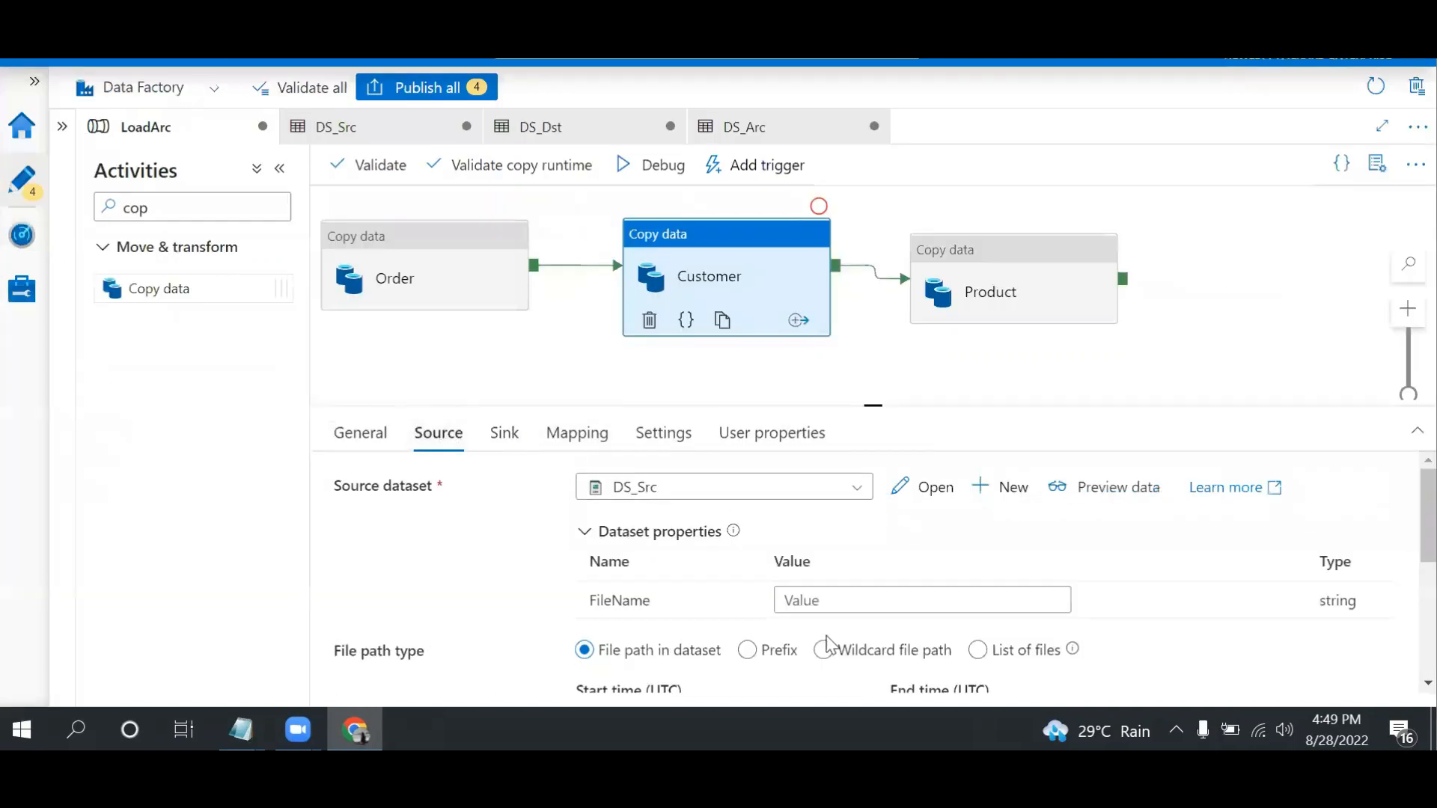
{"action": "left_click", "coordinate": [839, 600]}
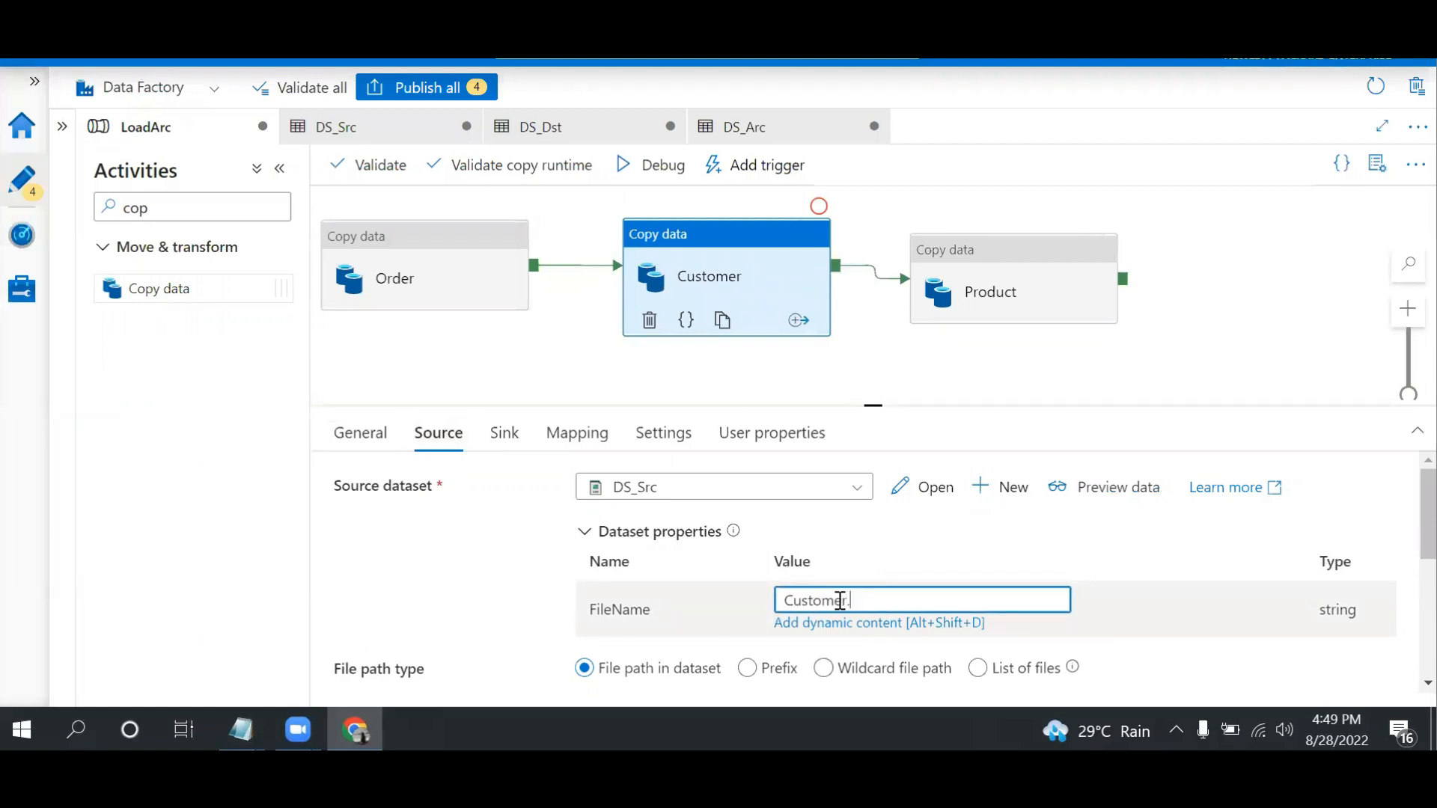
Copy the Customer.txt file name from the Customer activity's source into its sink dataset's FileName parameter
{"action": "left_click_drag", "start_coordinate": [905, 603], "coordinate": [613, 585]}
{"action": "key", "text": "ctrl+c"}
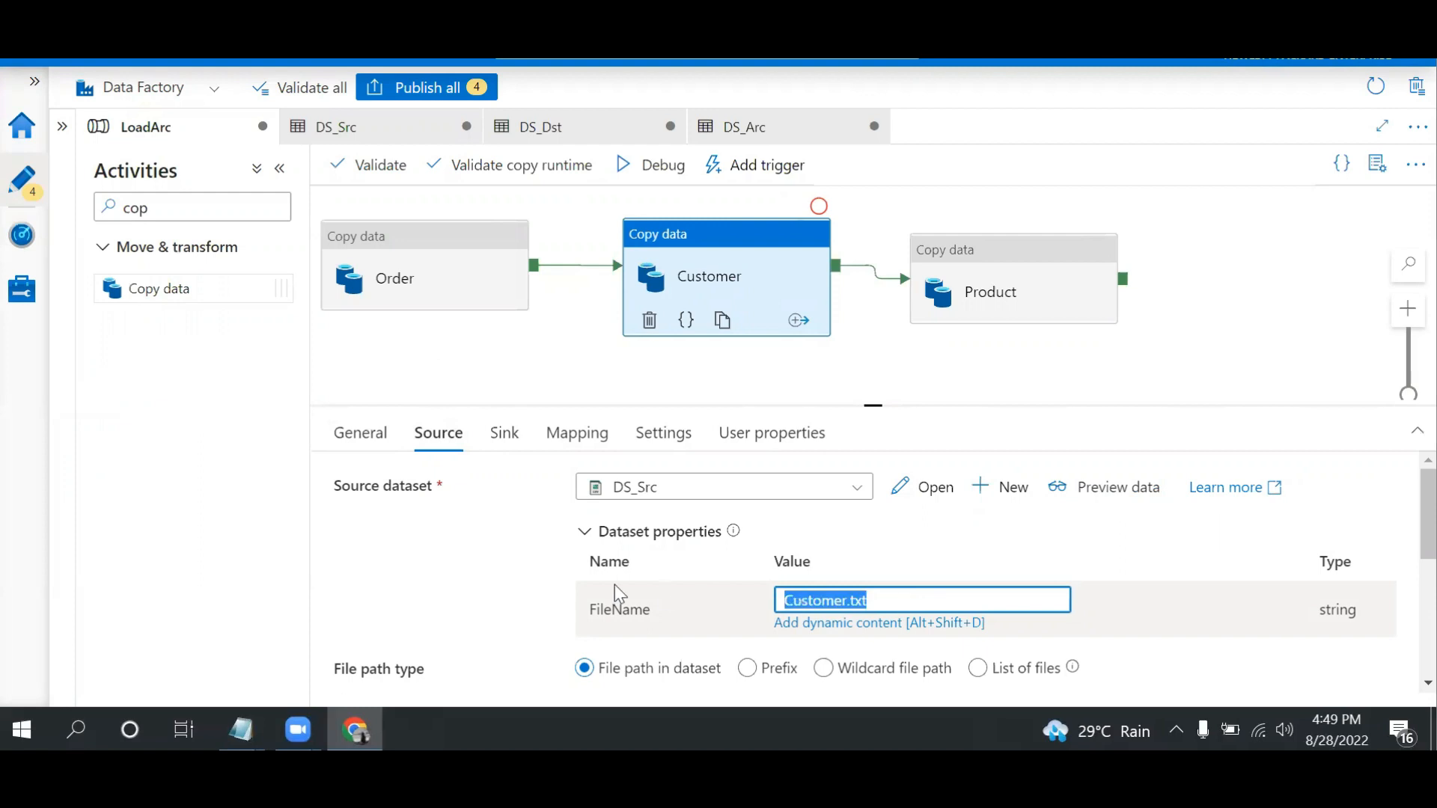
{"action": "left_click", "coordinate": [506, 442]}
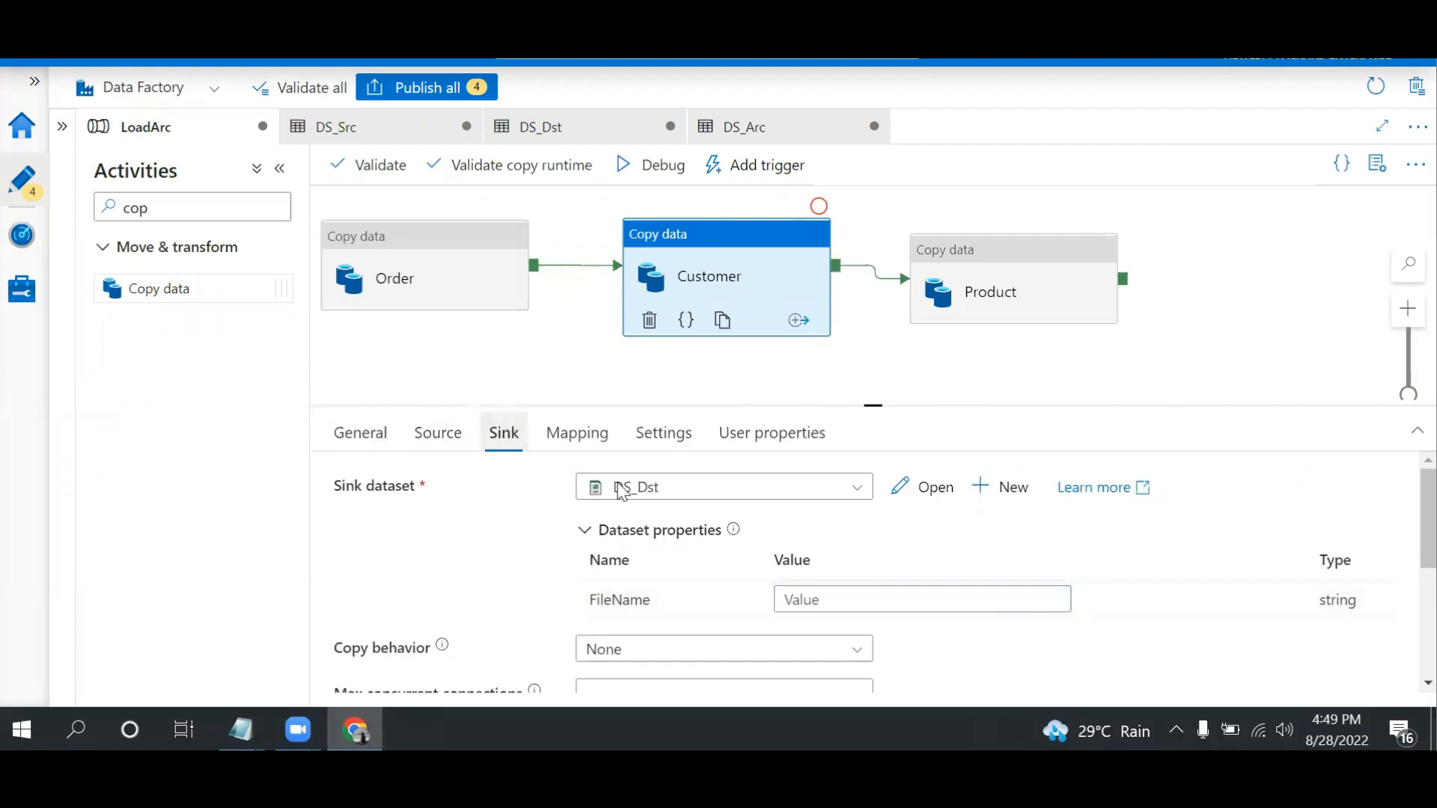
{"action": "left_click", "coordinate": [889, 599]}
{"action": "key", "text": "ctrl+v"}
Set the Product activity's source FileName parameter to Product.txt and select the entered value
{"action": "left_click", "coordinate": [991, 257]}
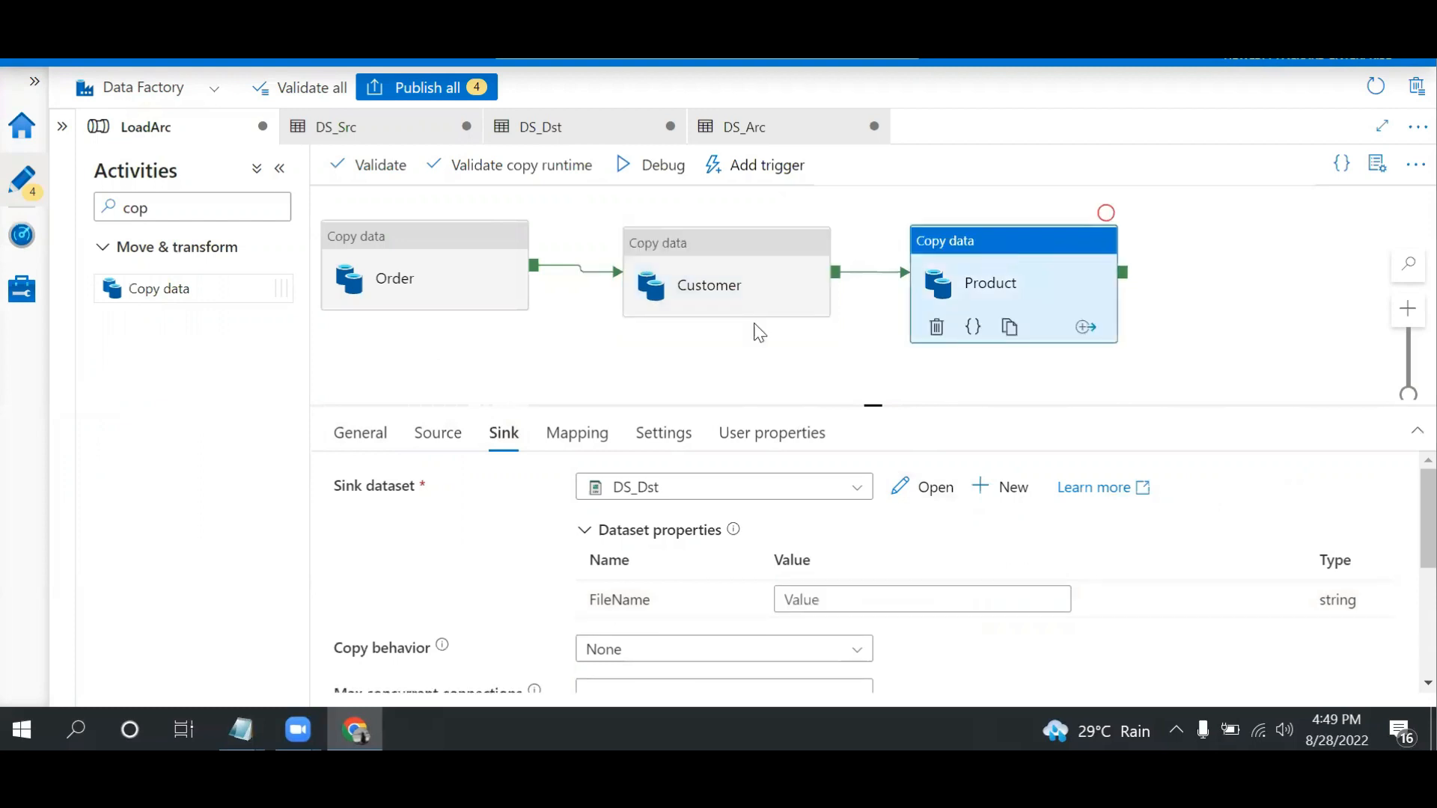
{"action": "left_click", "coordinate": [439, 435]}
{"action": "left_click", "coordinate": [850, 602]}
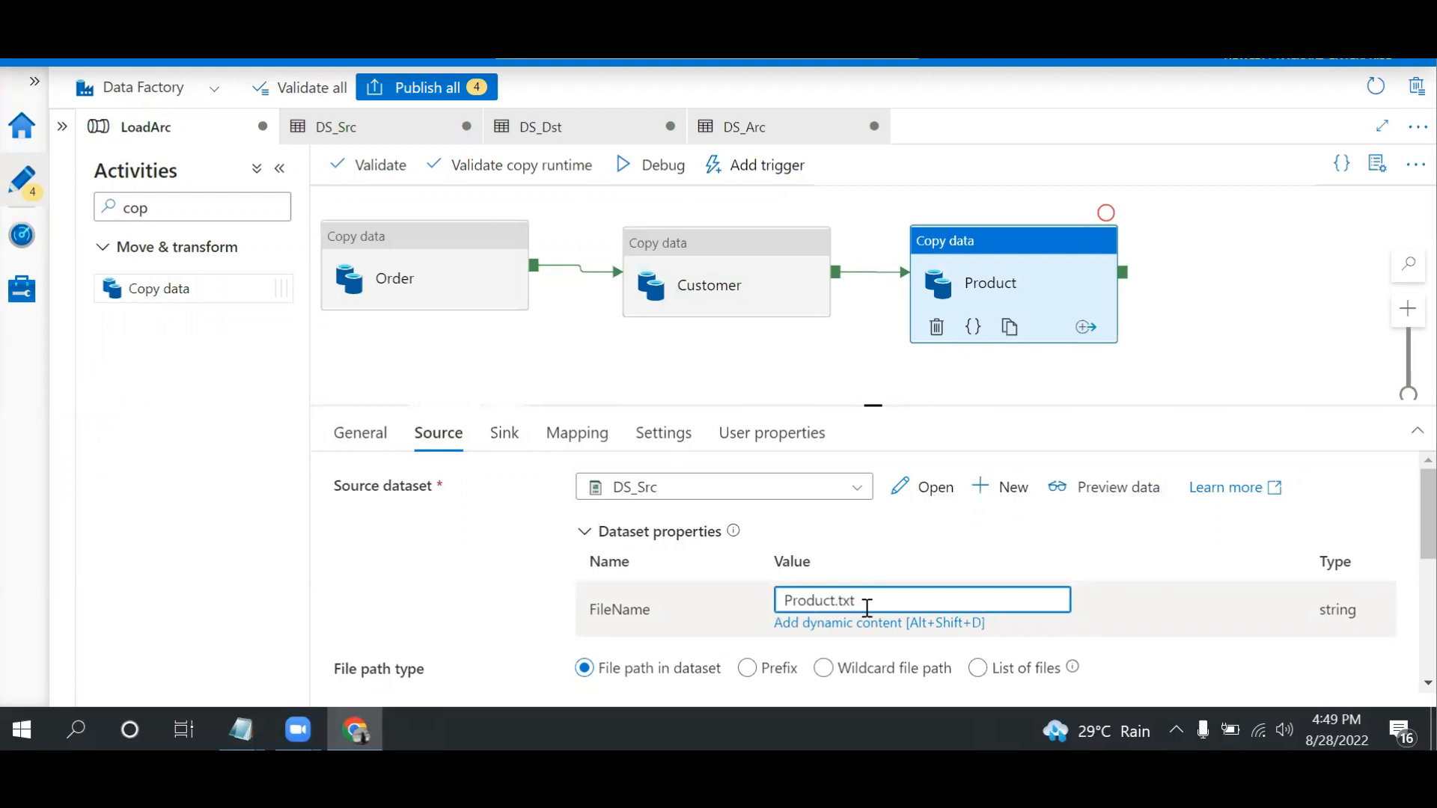
{"action": "double_click", "coordinate": [815, 601]}
{"action": "key", "text": "ctrl+c"}
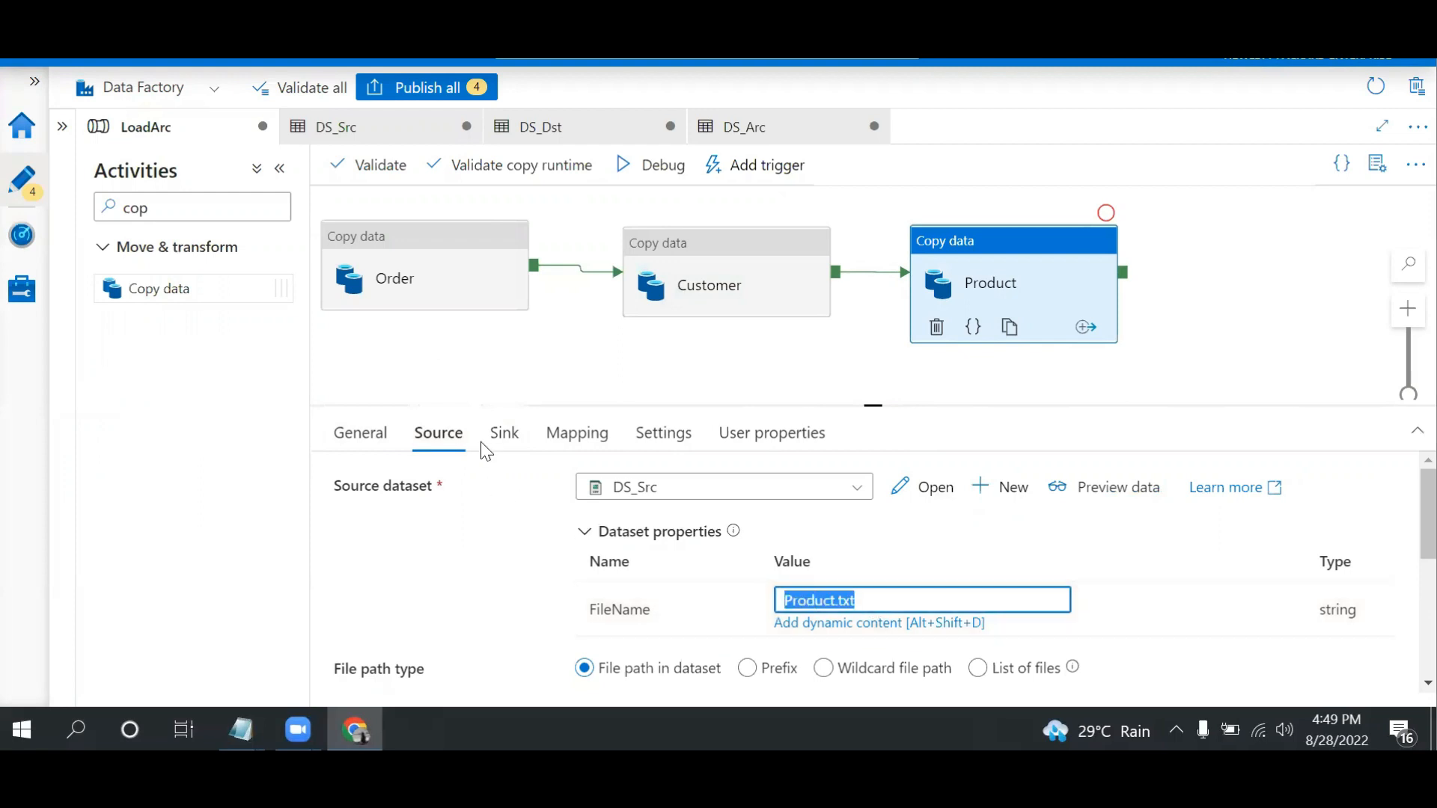
Set the FileName parameter of the Product activity's sink dataset to Product.txt
{"action": "left_click", "coordinate": [503, 434]}
{"action": "left_click", "coordinate": [850, 592]}
{"action": "key", "text": "ctrl+v"}
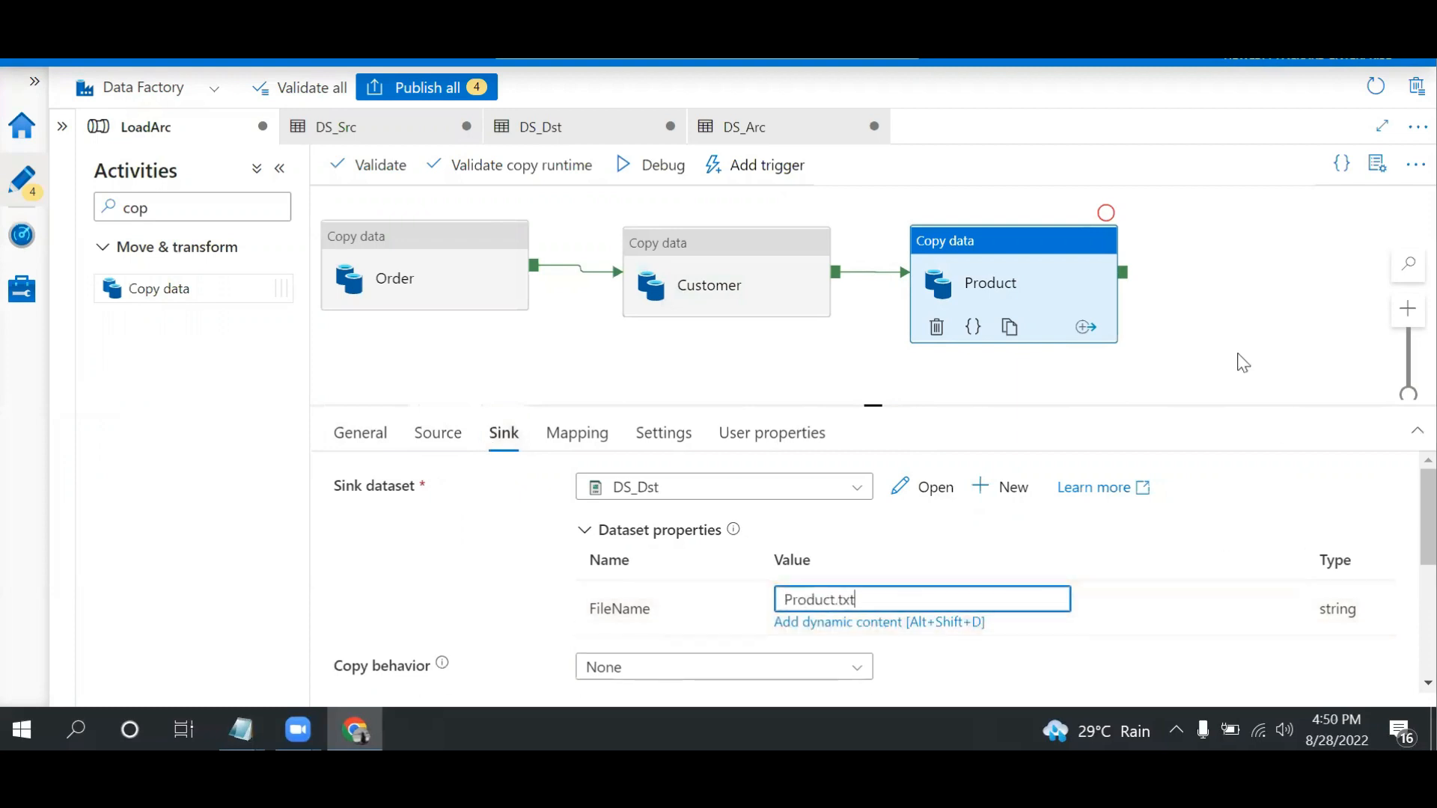
{"action": "left_click", "coordinate": [1229, 348]}
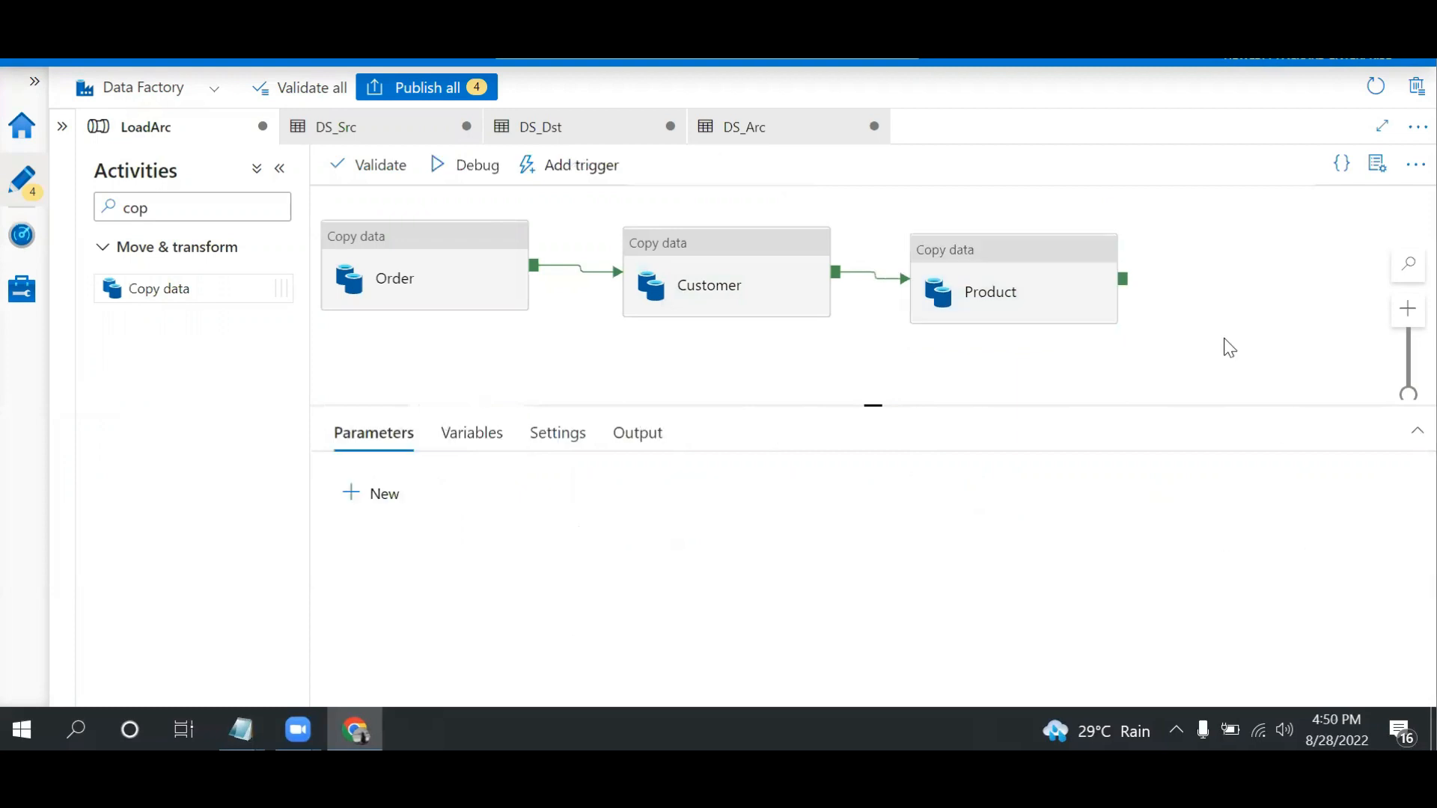
{"action": "left_click", "coordinate": [1007, 264]}
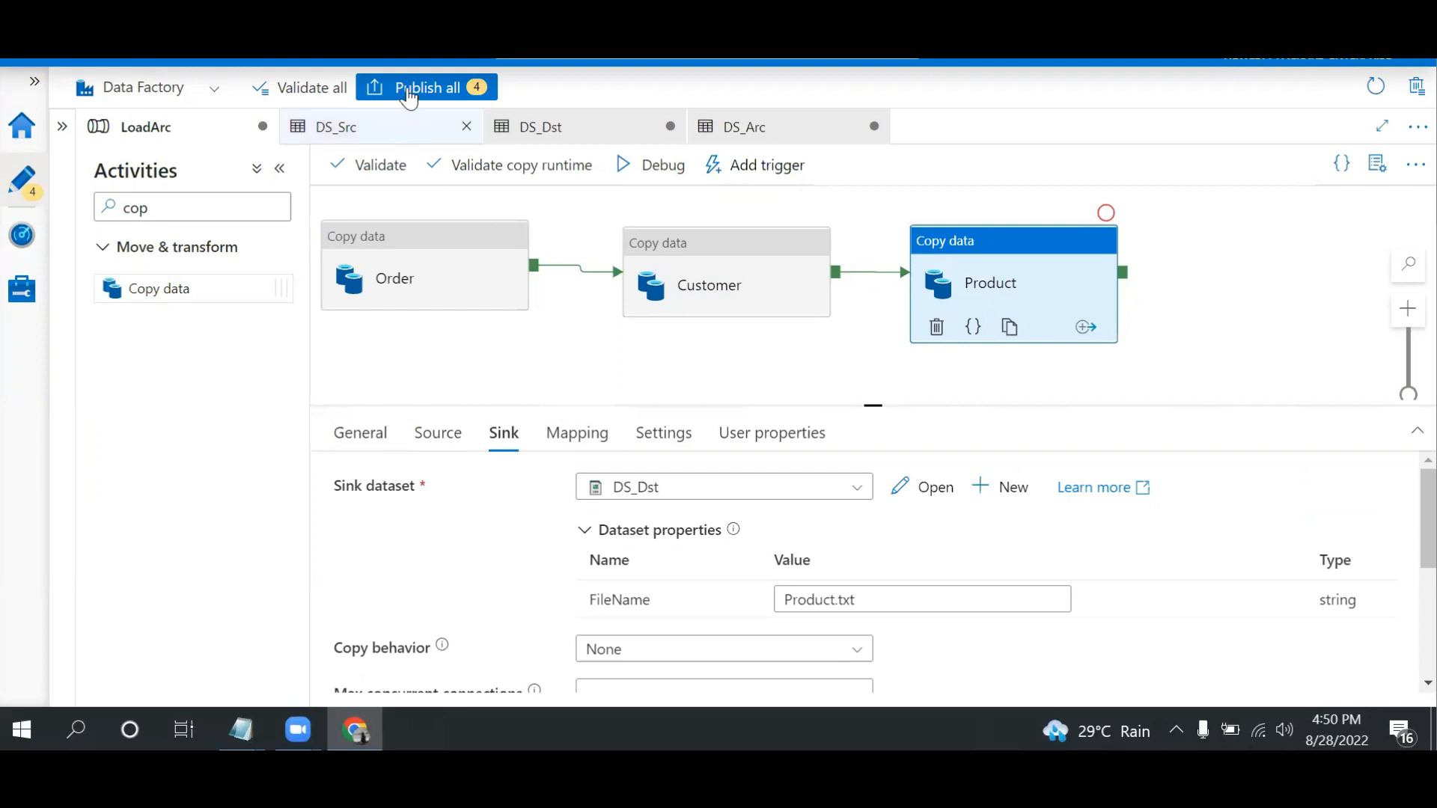
Publish all pending pipeline and dataset changes and start a debug run of LoadArc
{"action": "left_click", "coordinate": [412, 90]}
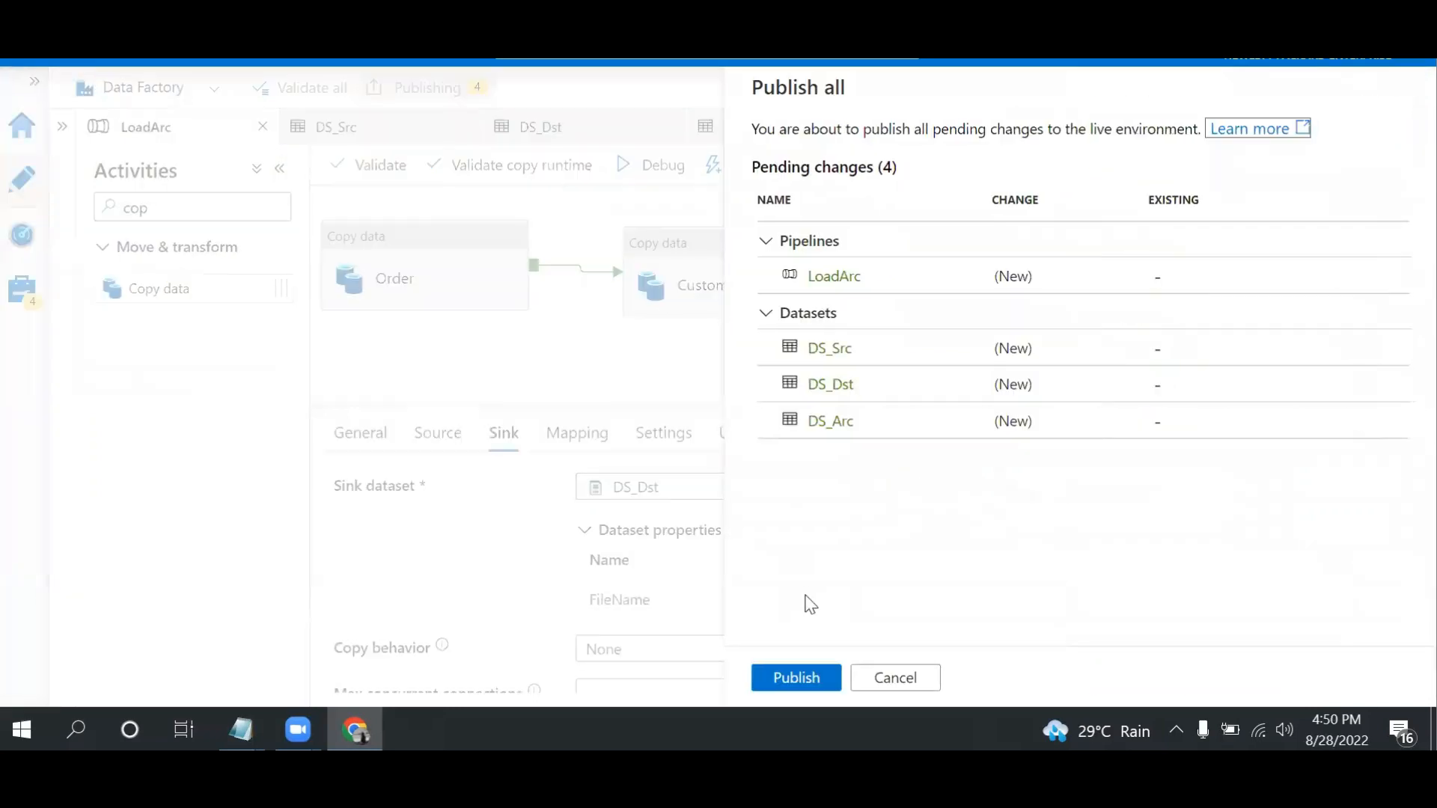
{"action": "left_click", "coordinate": [796, 677]}
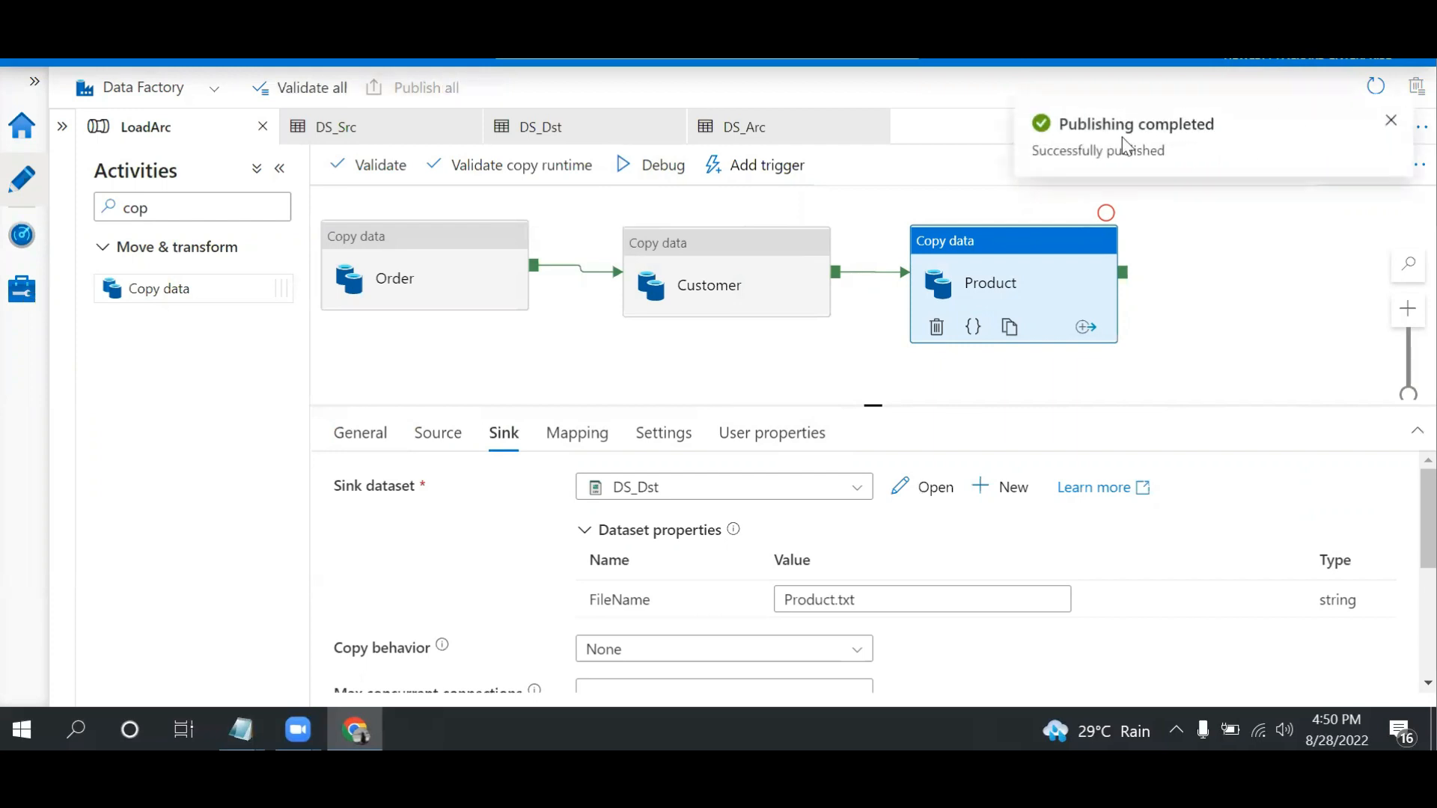
{"action": "left_click", "coordinate": [1390, 122]}
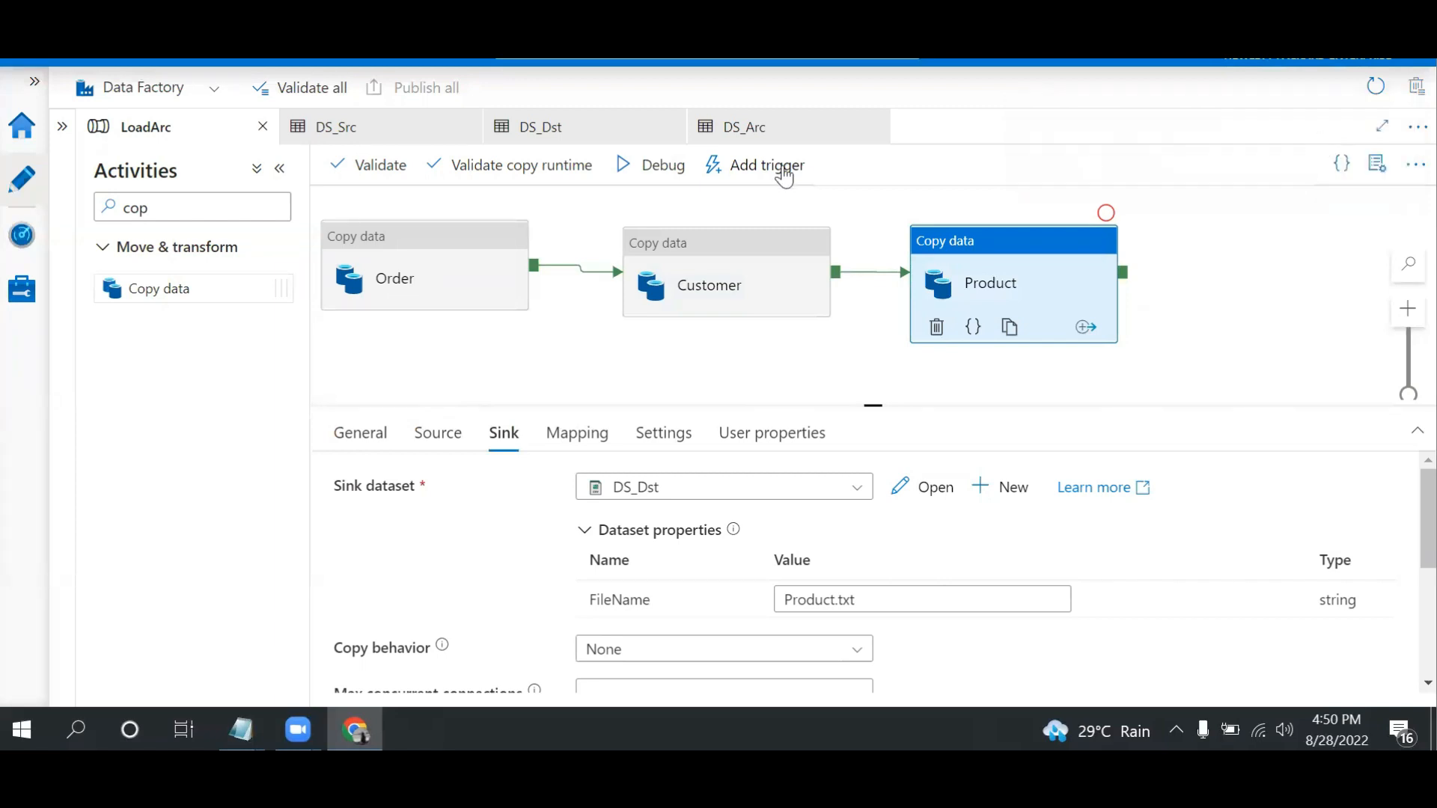
{"action": "left_click", "coordinate": [648, 178]}
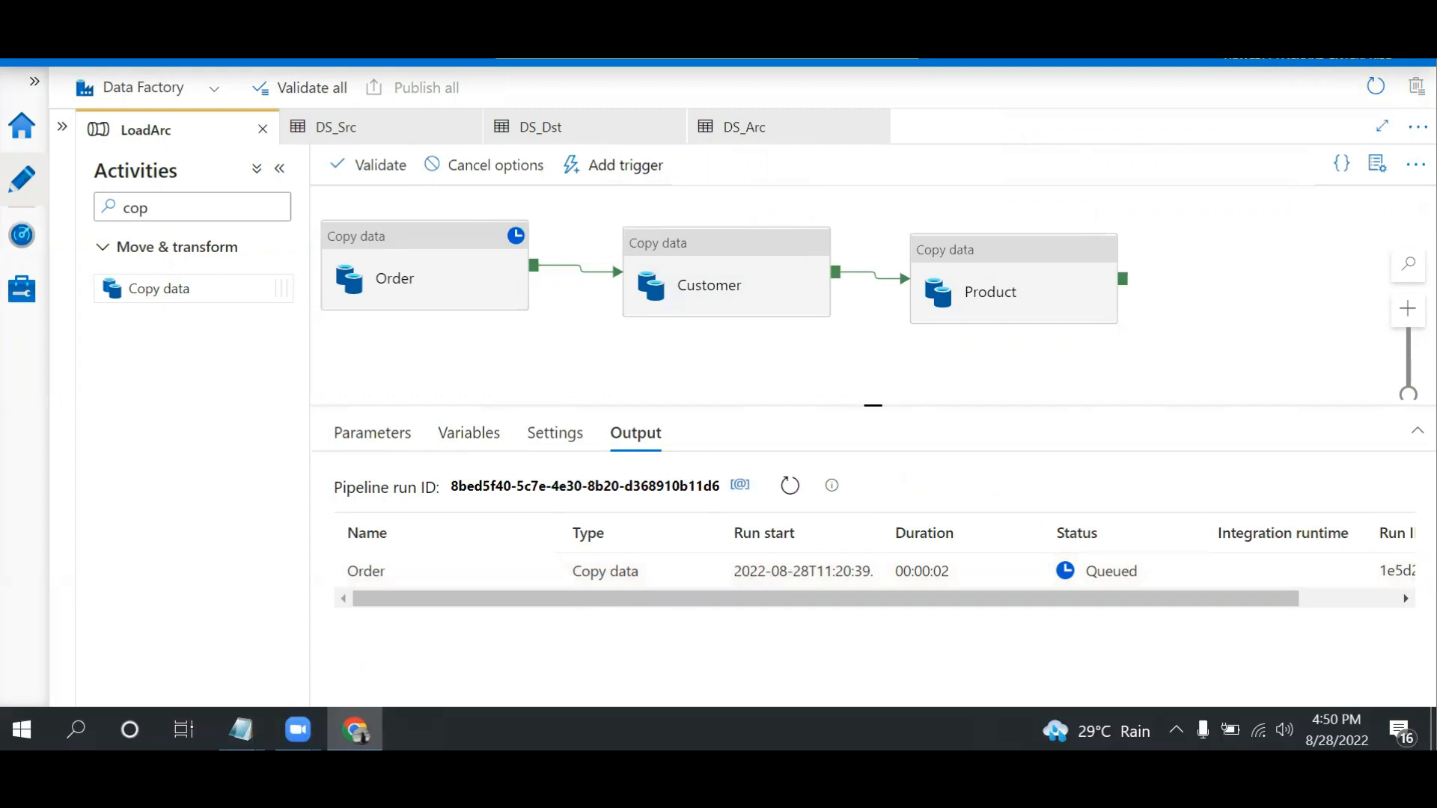
Open the dest container of storage account sademo451 and refresh its file list to check for the copied files
{"action": "key", "text": "ctrl+Tab"}
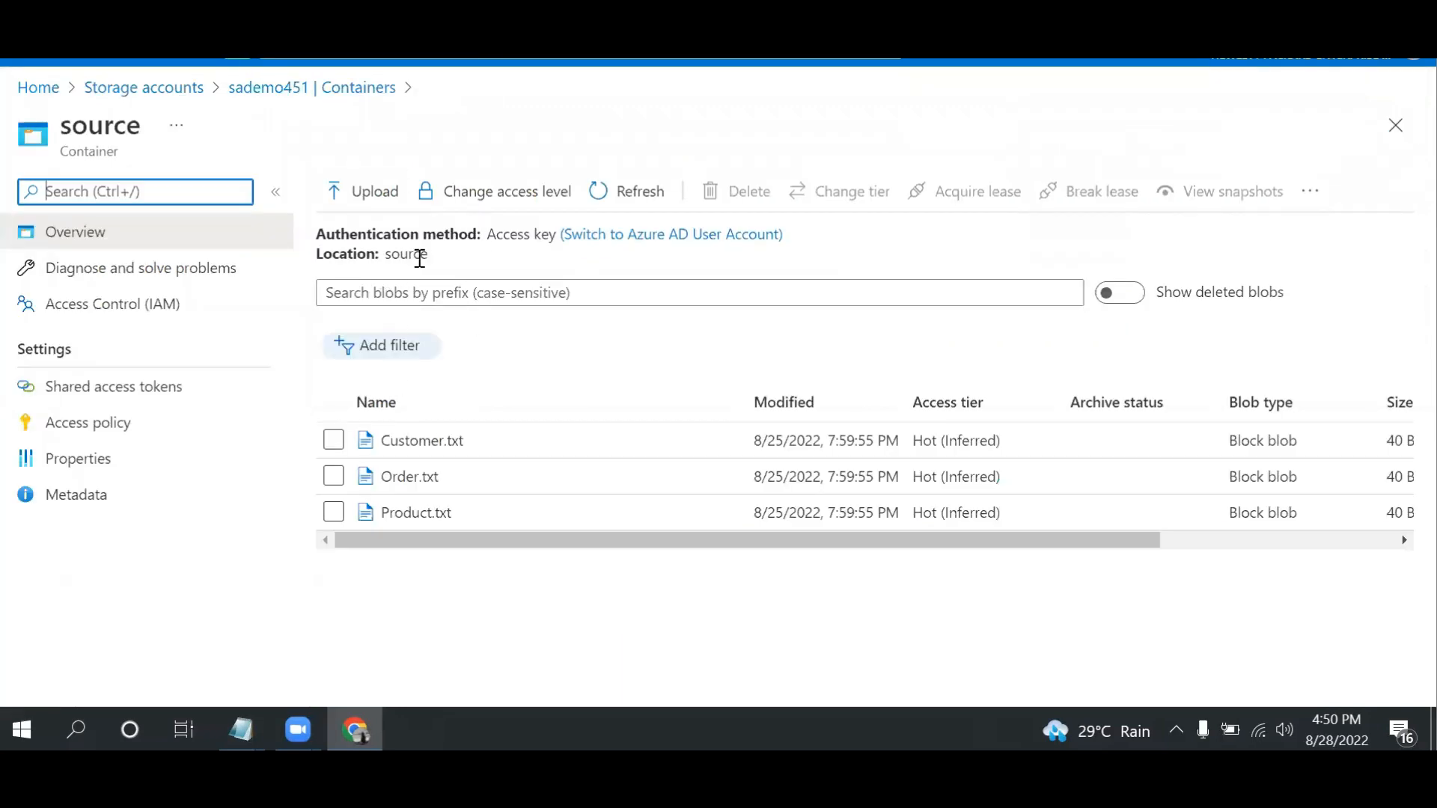
{"action": "left_click", "coordinate": [296, 91]}
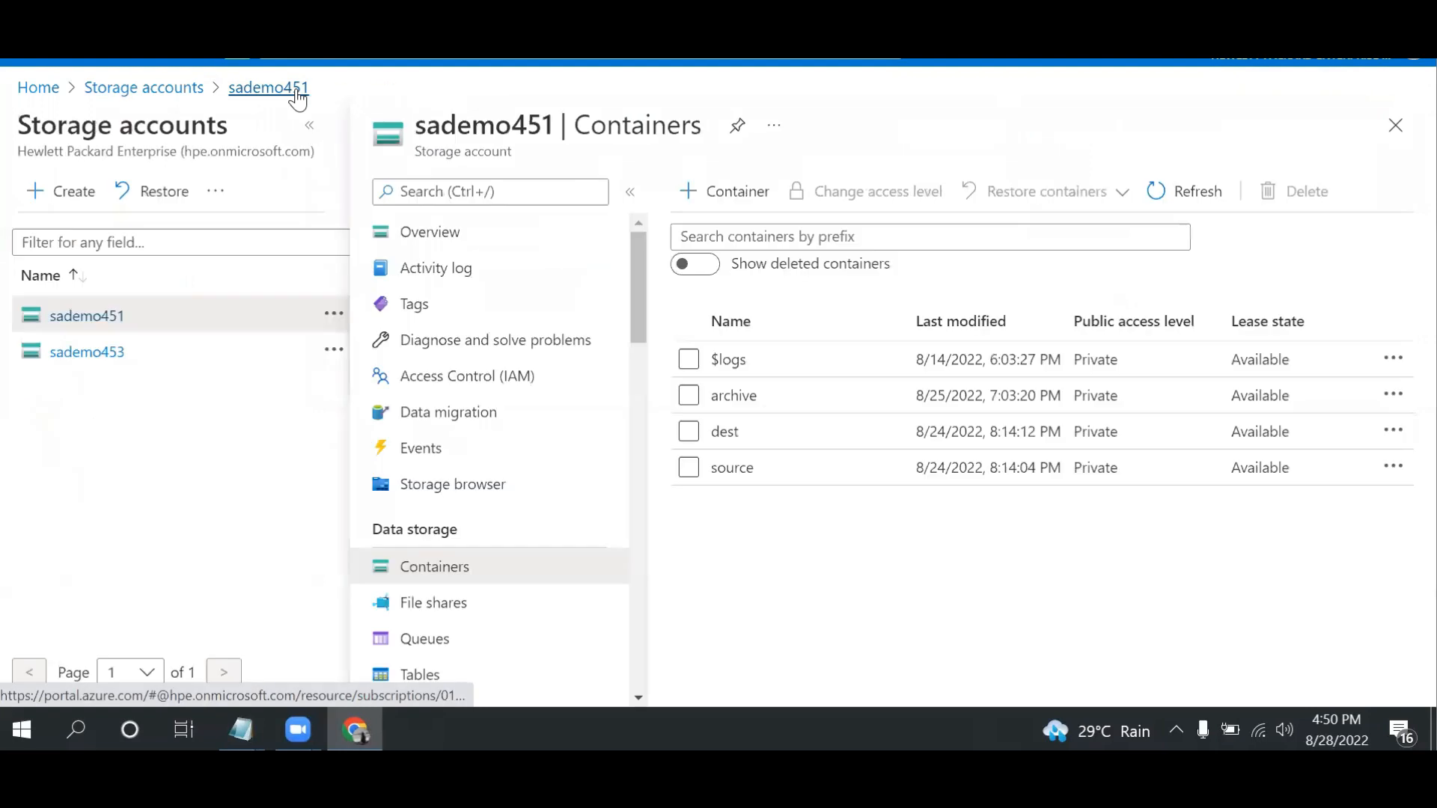
{"action": "left_click", "coordinate": [723, 432]}
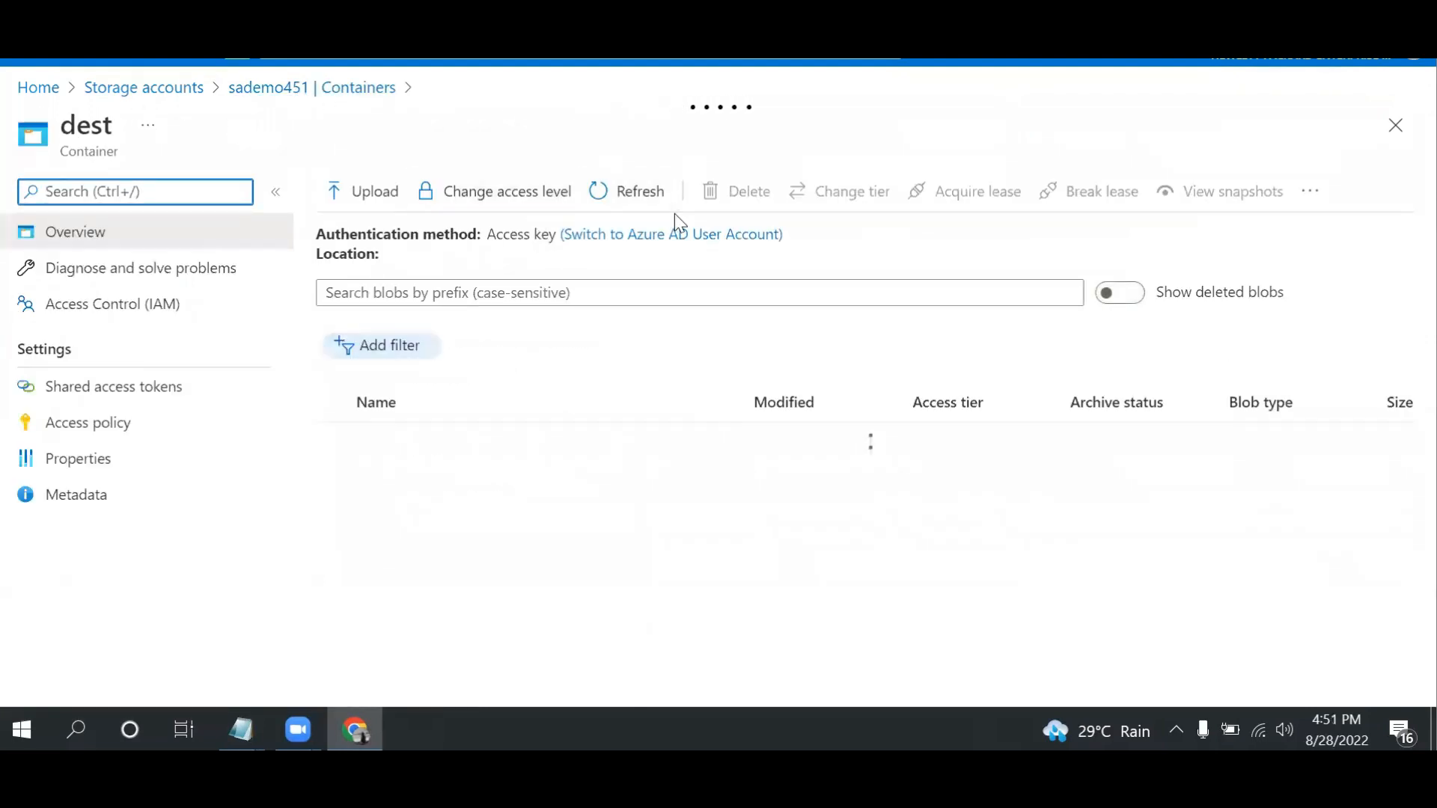
{"action": "left_click", "coordinate": [645, 202]}
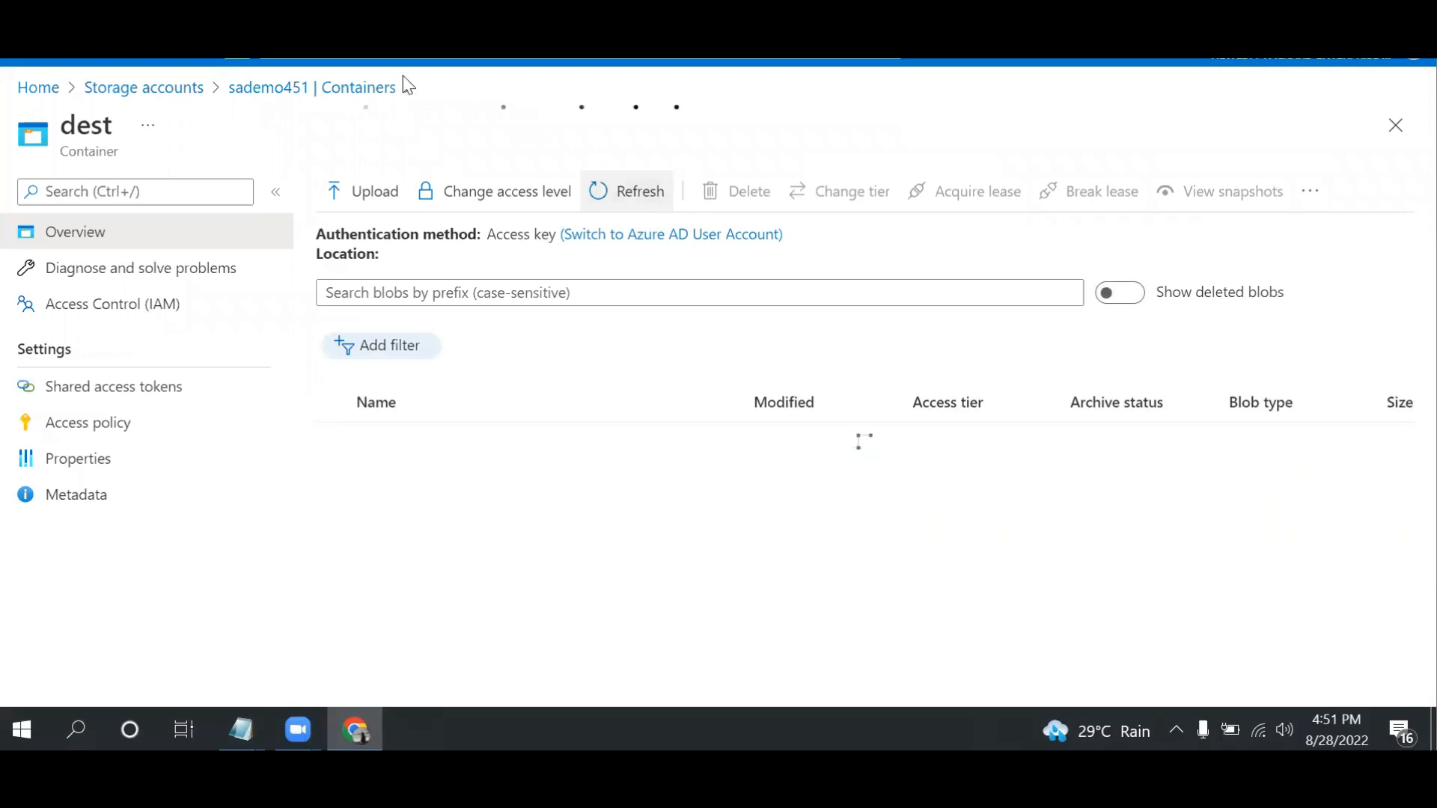
{"action": "left_click", "coordinate": [357, 62]}
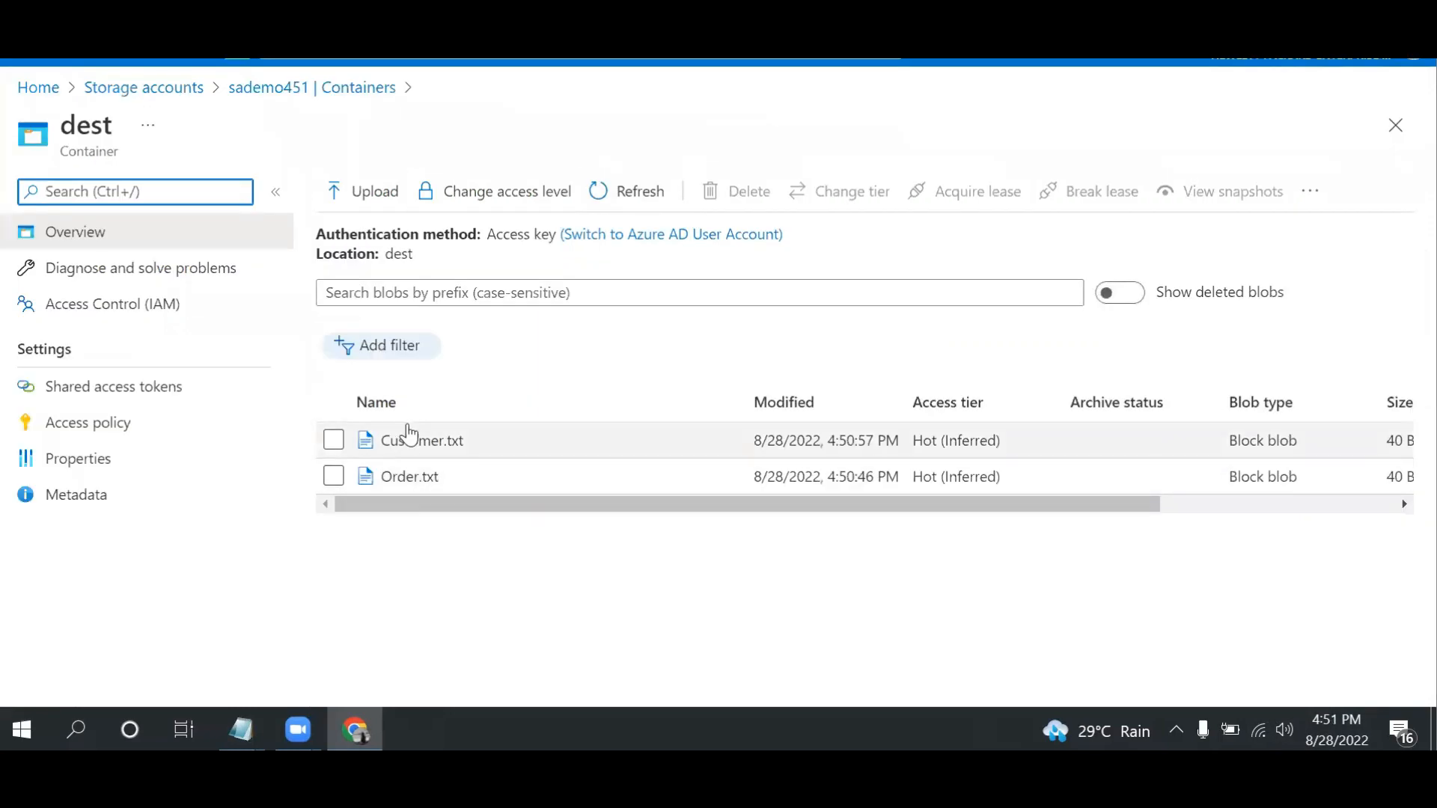
{"action": "left_click", "coordinate": [637, 193]}
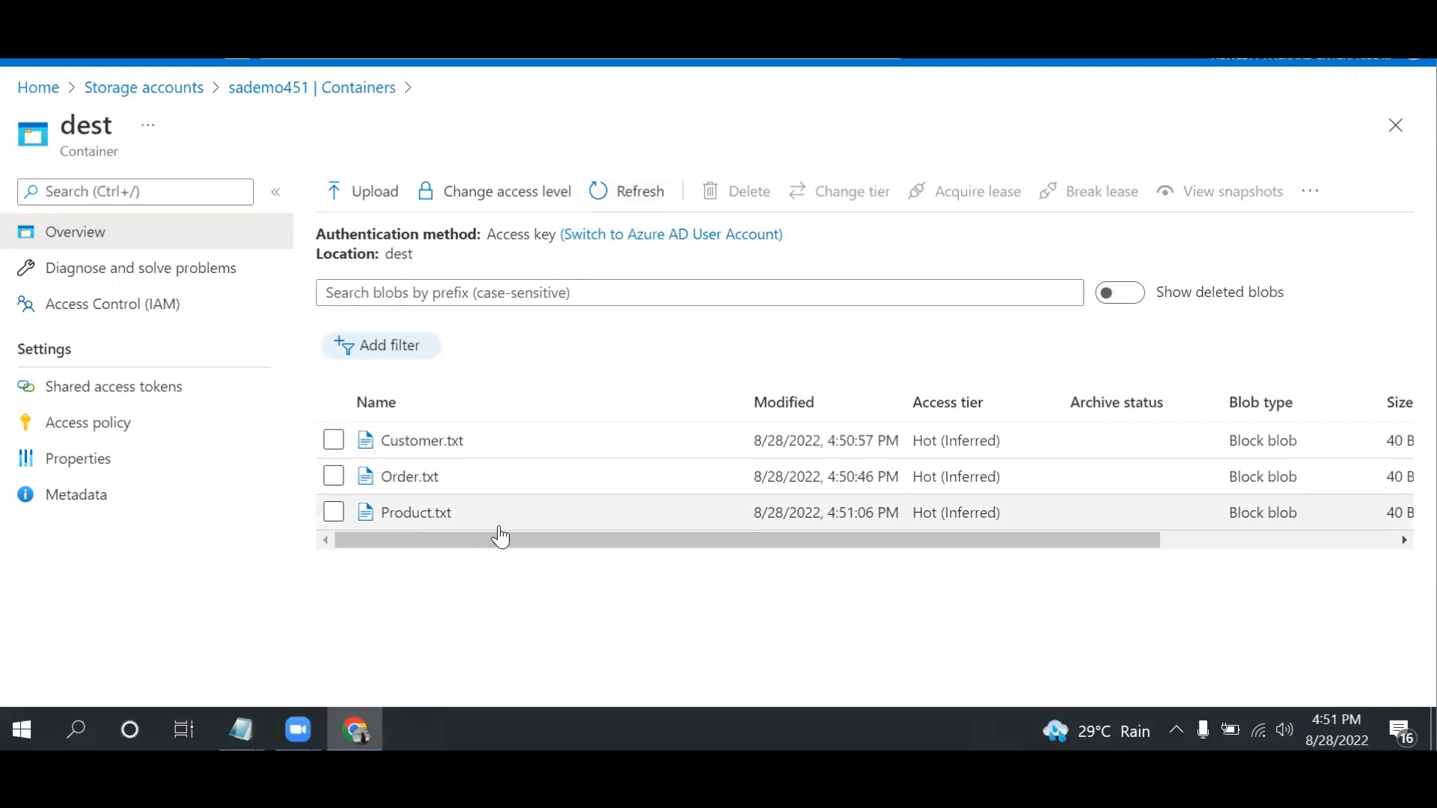
Review the debug run's activity statuses and check the contents of the archive container in sademo451
{"action": "left_click", "coordinate": [360, 15]}
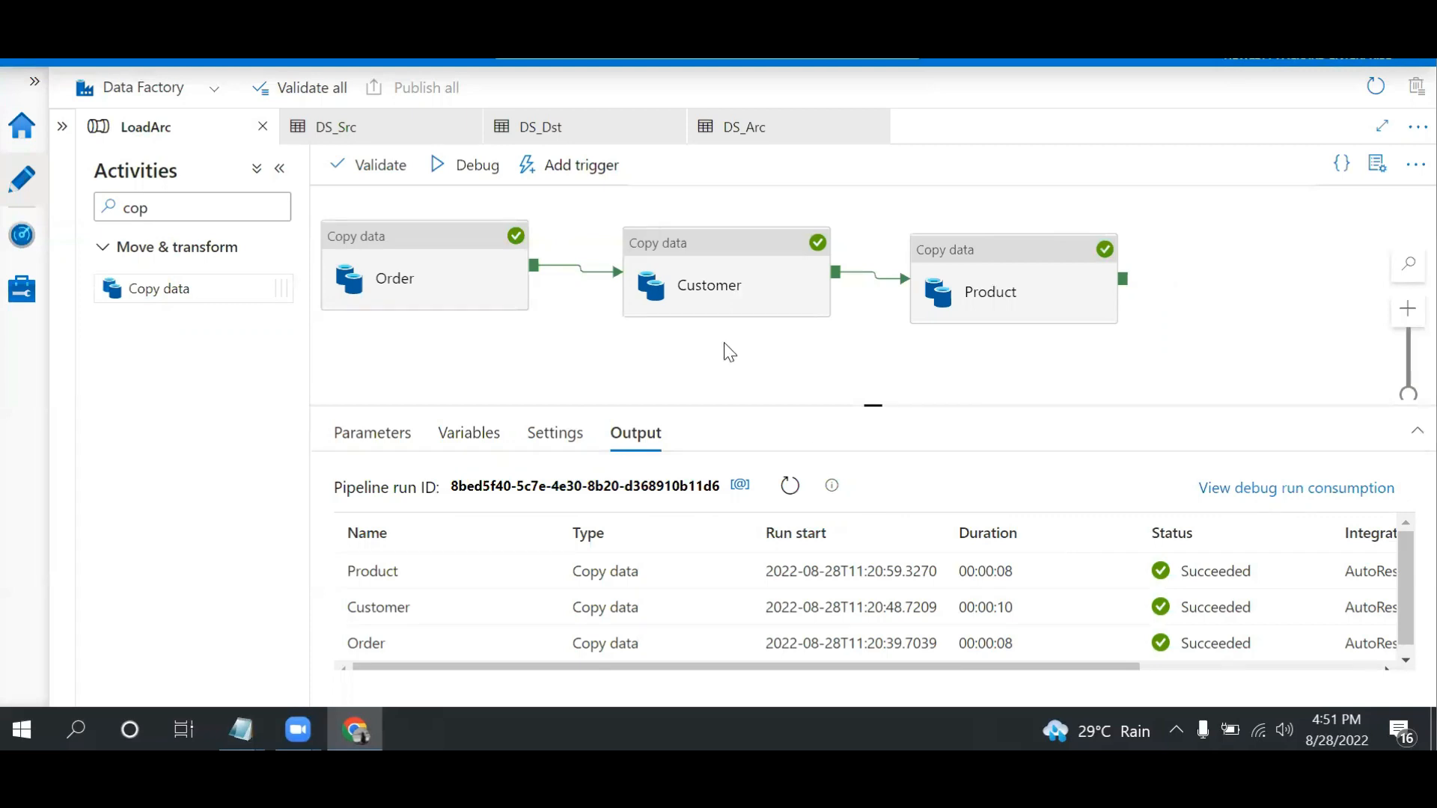
{"action": "left_click", "coordinate": [360, 30]}
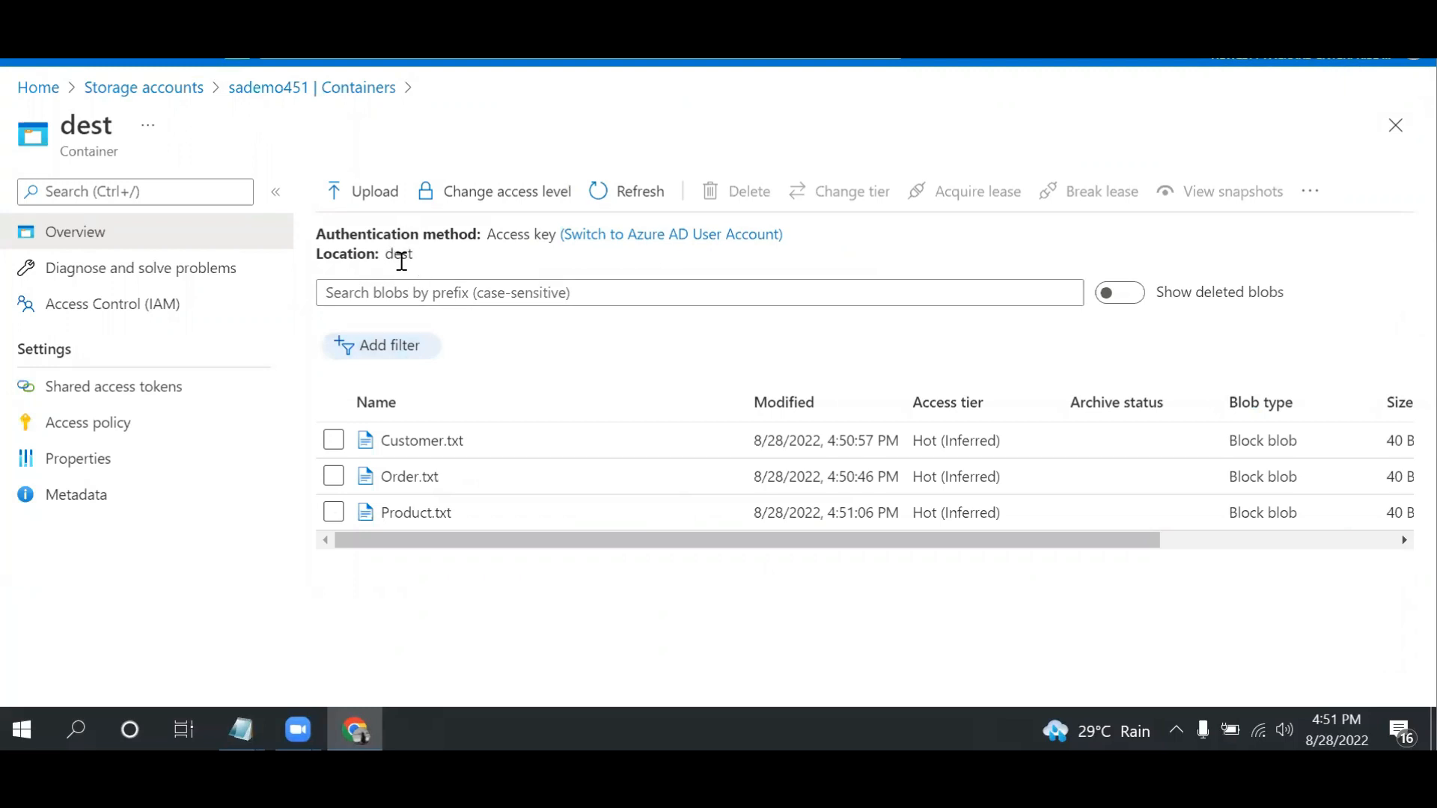
{"action": "left_click", "coordinate": [295, 90]}
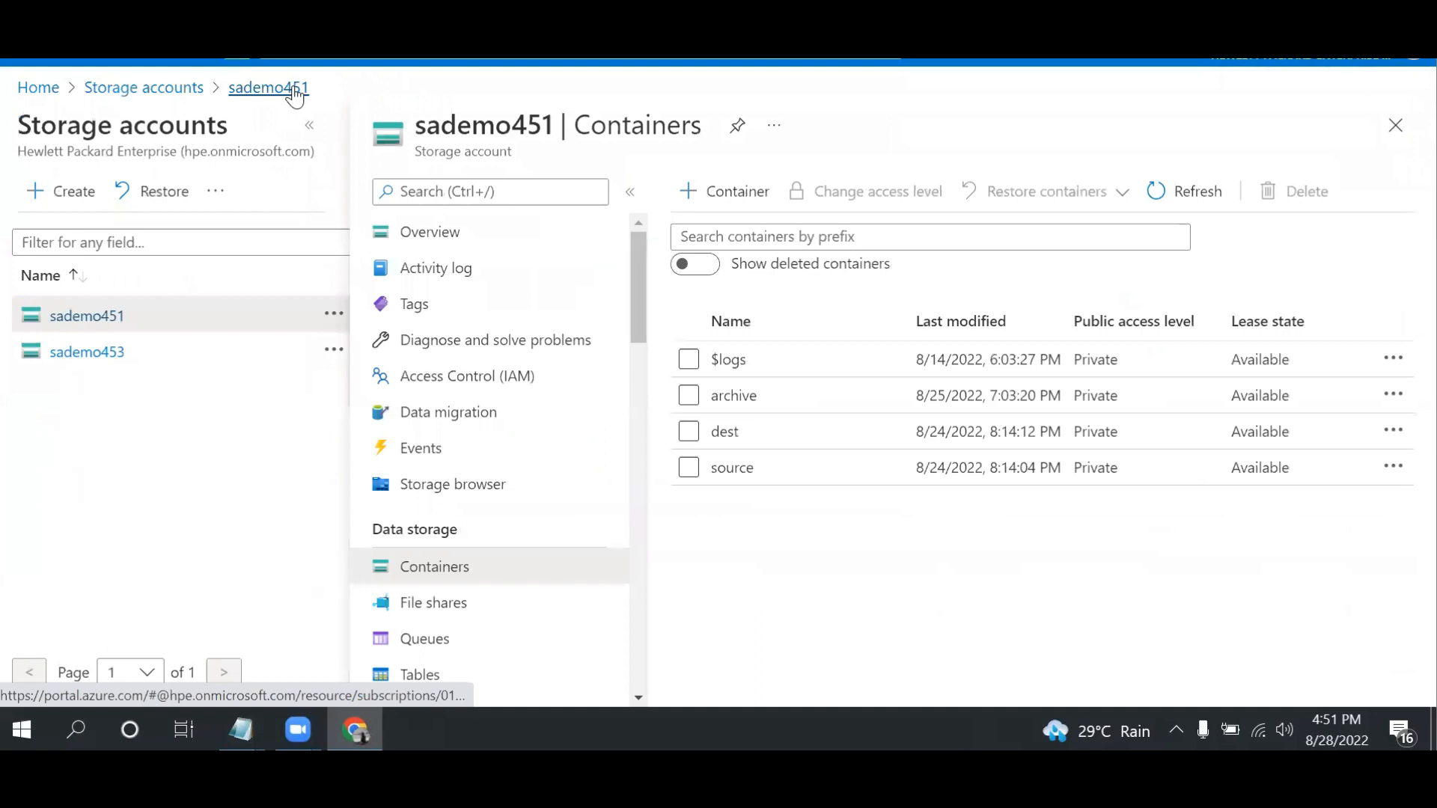
{"action": "left_click", "coordinate": [748, 408]}
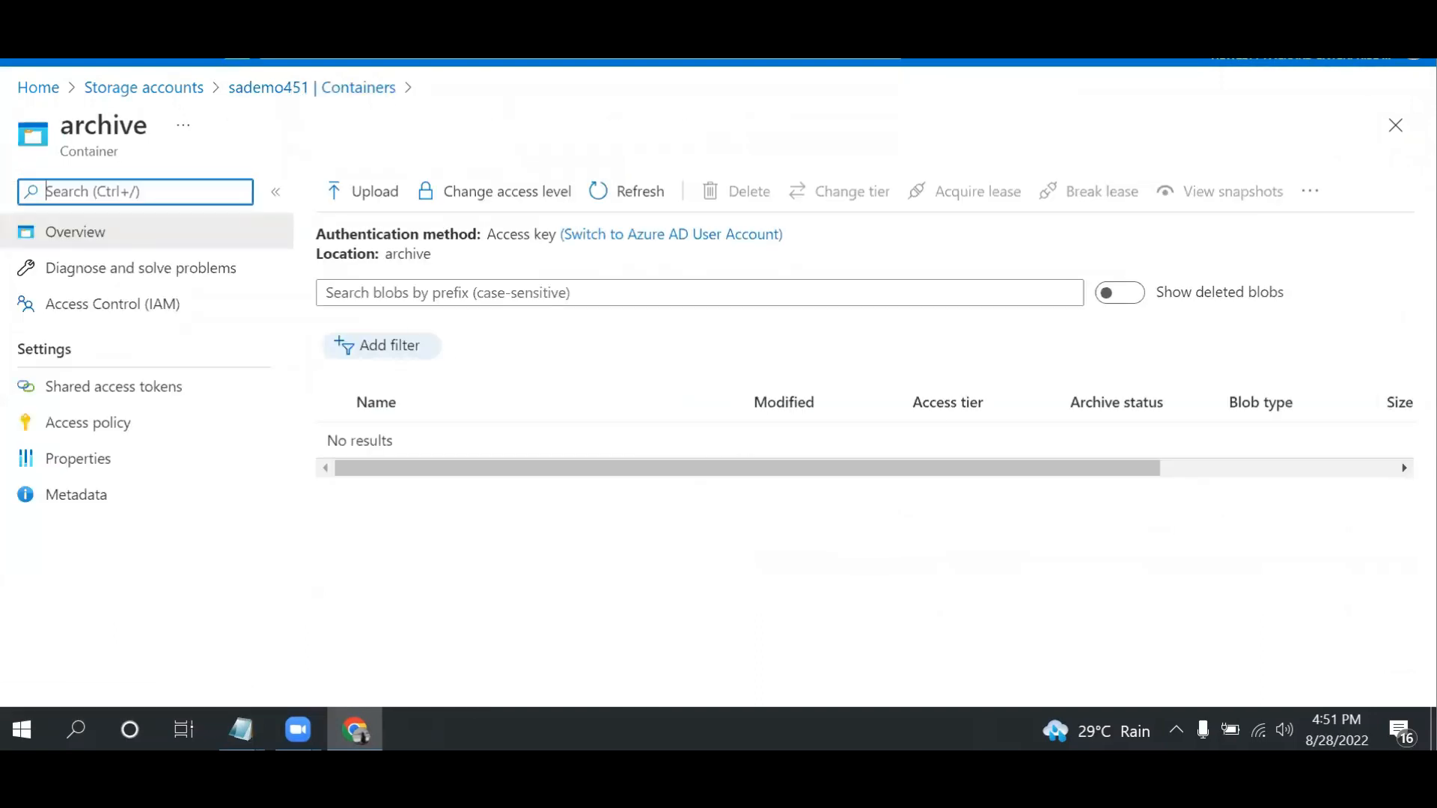
{"action": "left_click", "coordinate": [441, 60]}
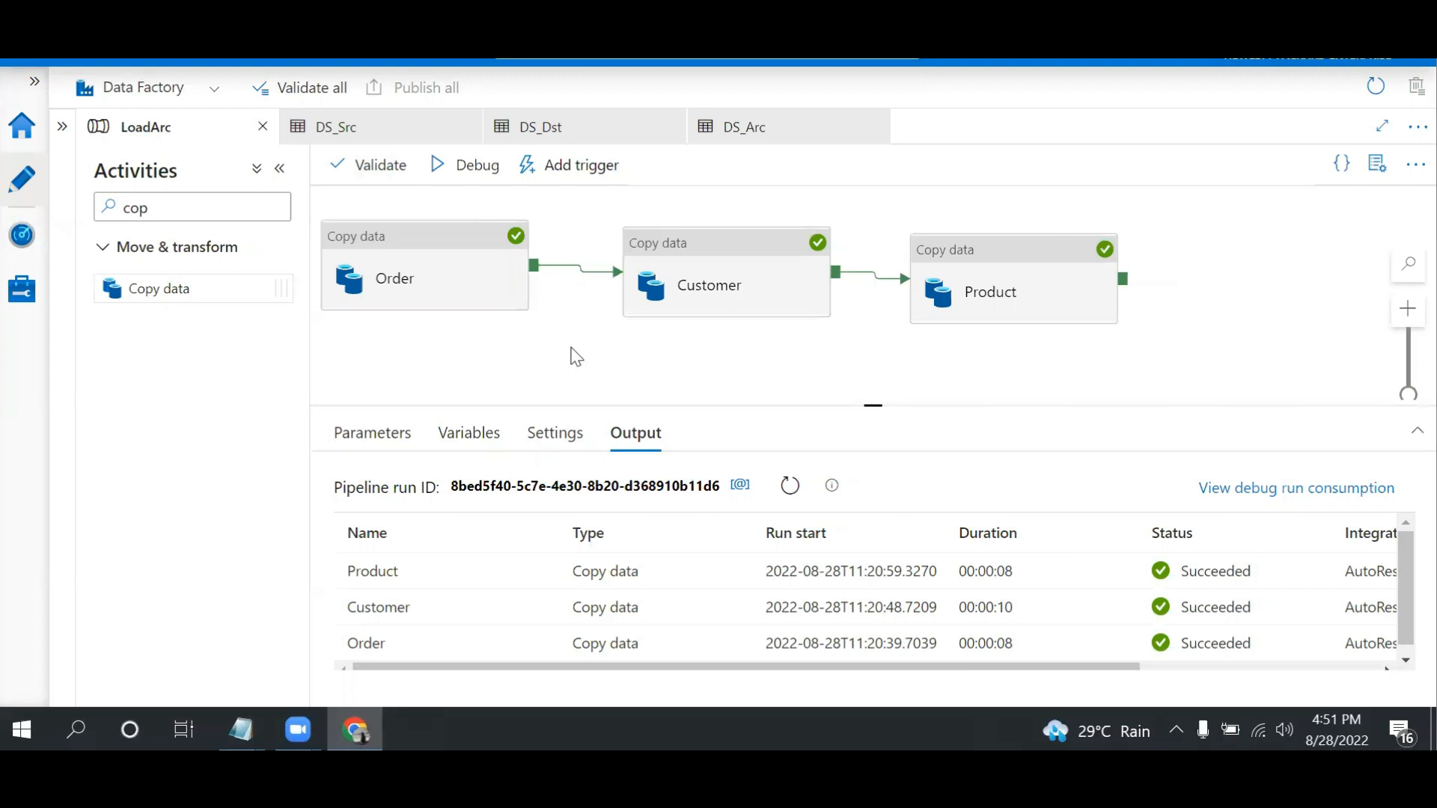
Search the activities for "for" and add a ForEach activity beside the Product activity
{"action": "left_click_drag", "start_coordinate": [157, 208], "coordinate": [25, 209]}
{"action": "type", "text": "for"}
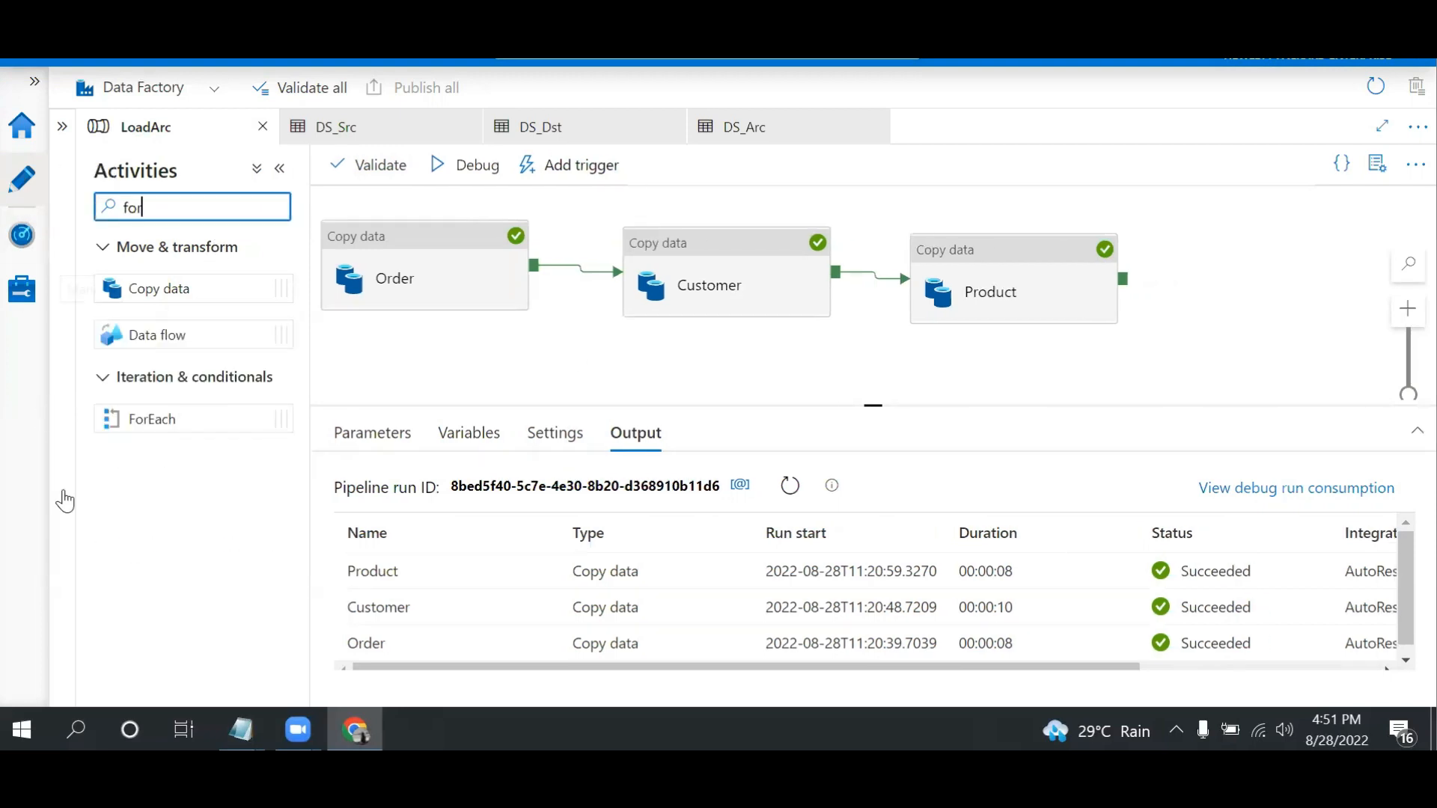
{"action": "left_click_drag", "start_coordinate": [157, 419], "coordinate": [1263, 263]}
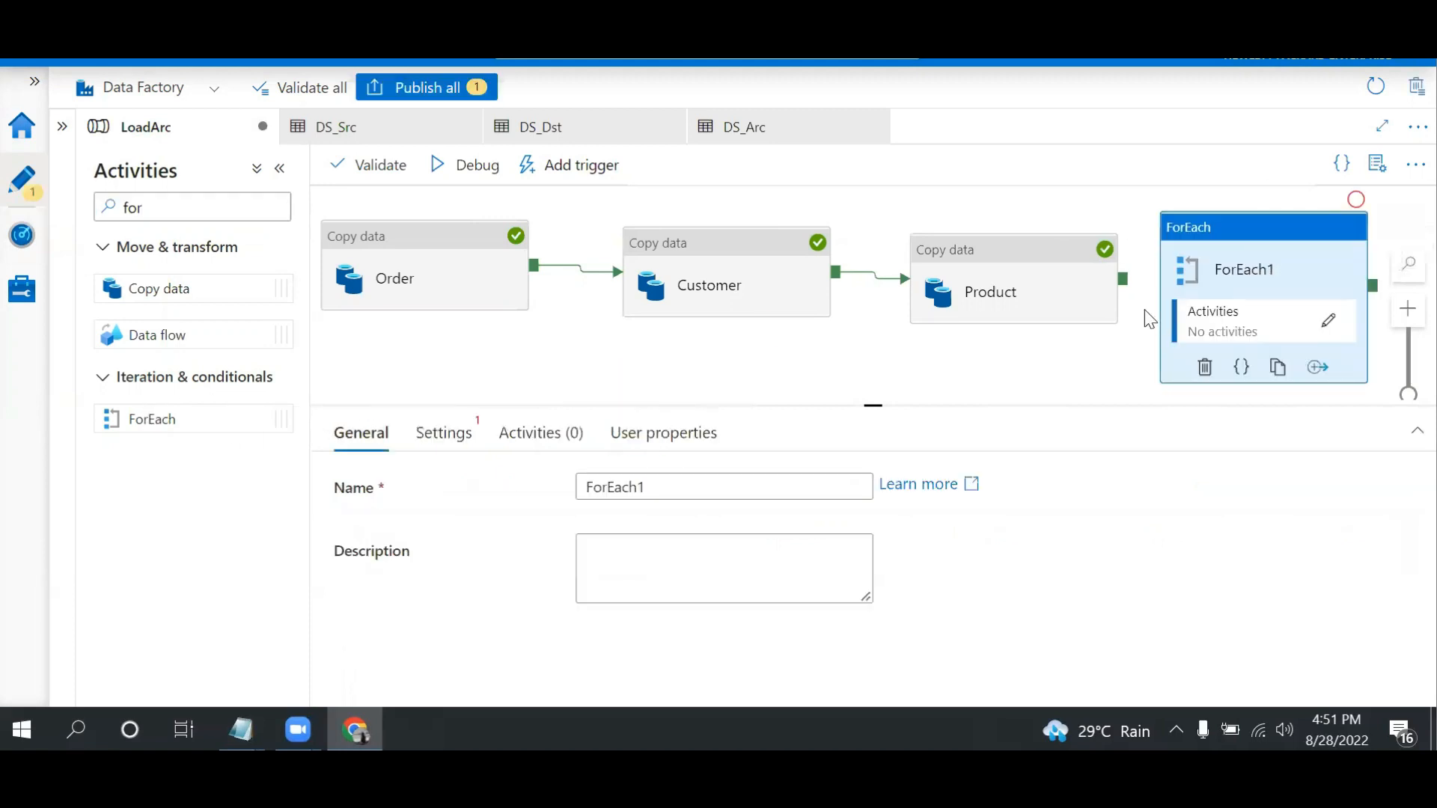
{"action": "left_click", "coordinate": [463, 442]}
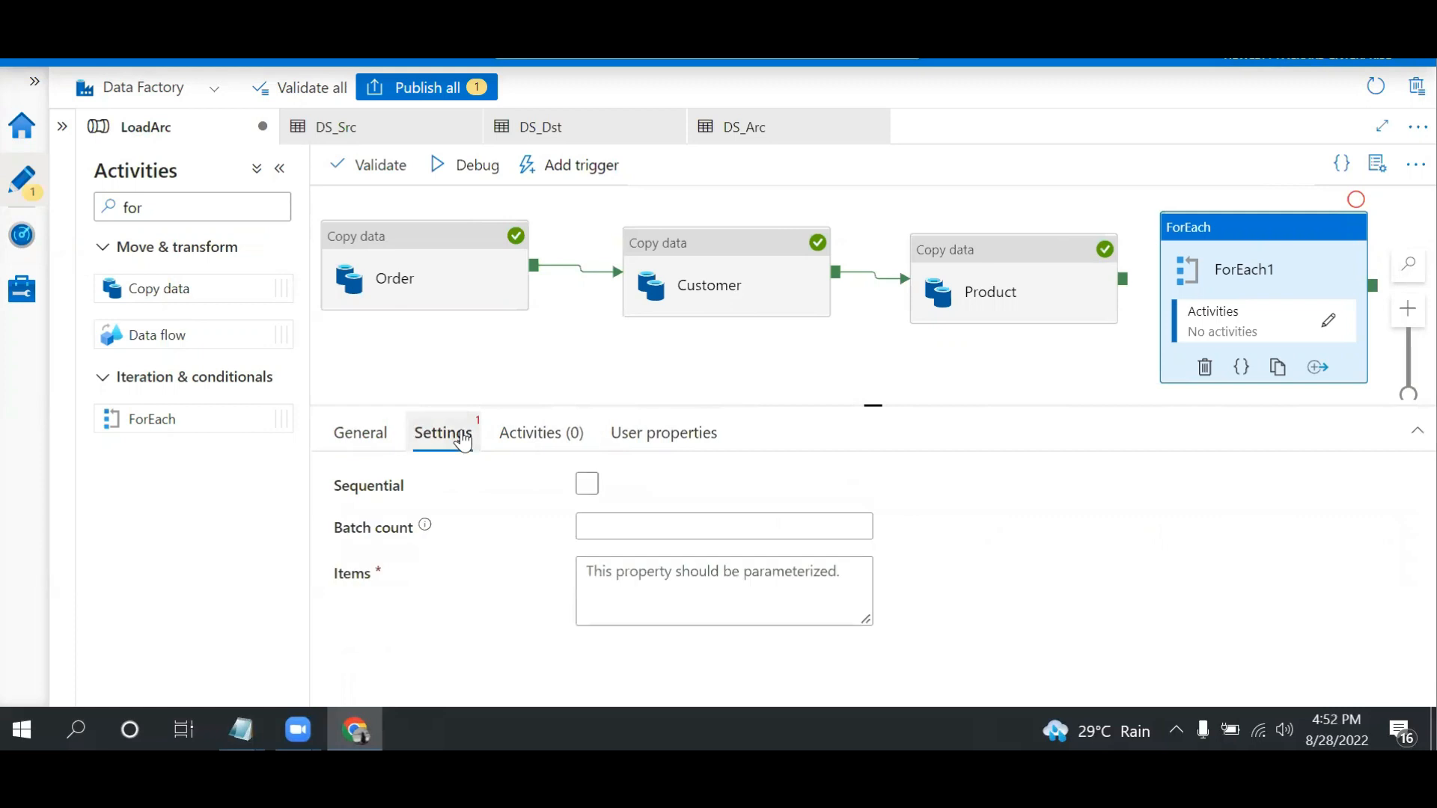
{"action": "left_click", "coordinate": [650, 577]}
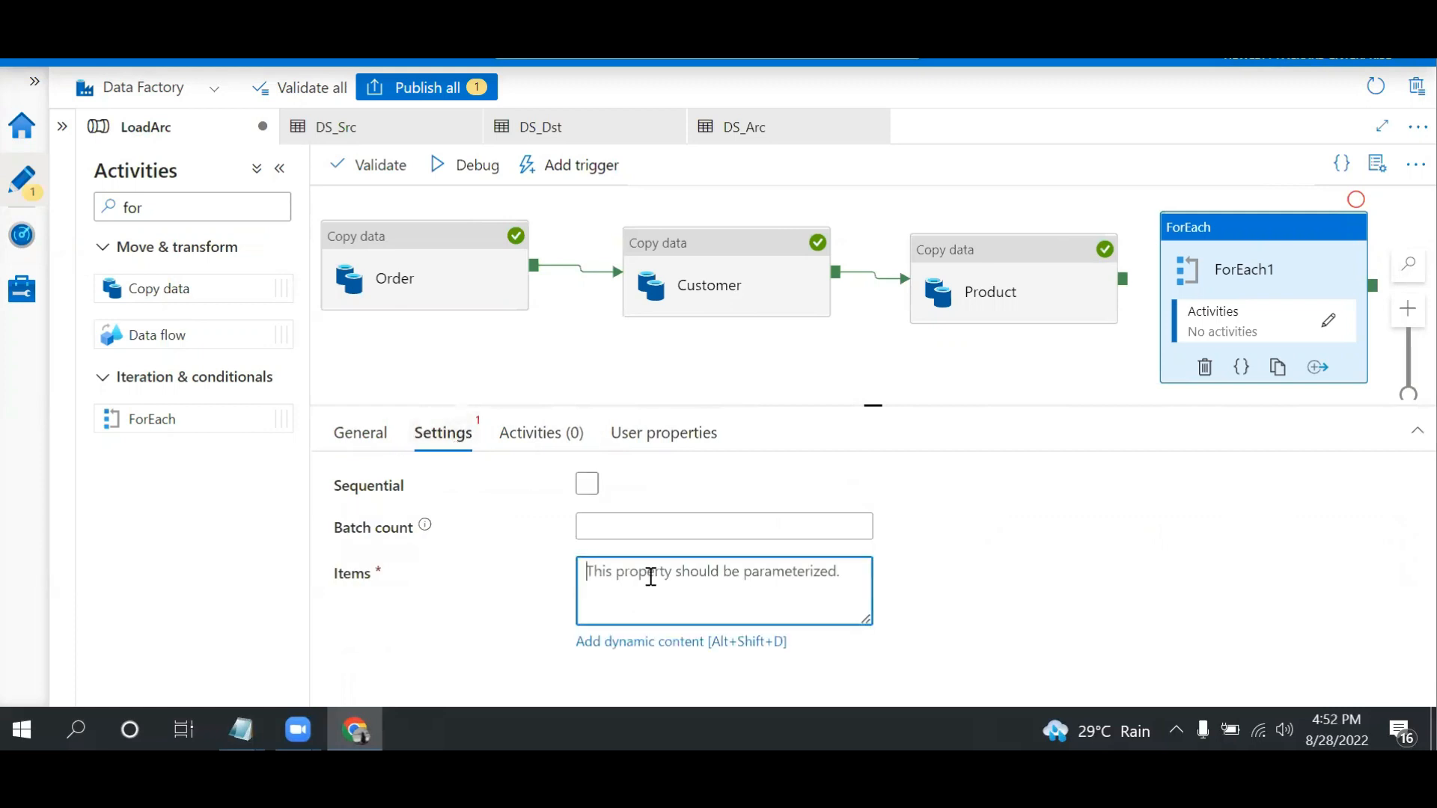
{"action": "type", "text": "@split('Order.txt,"}
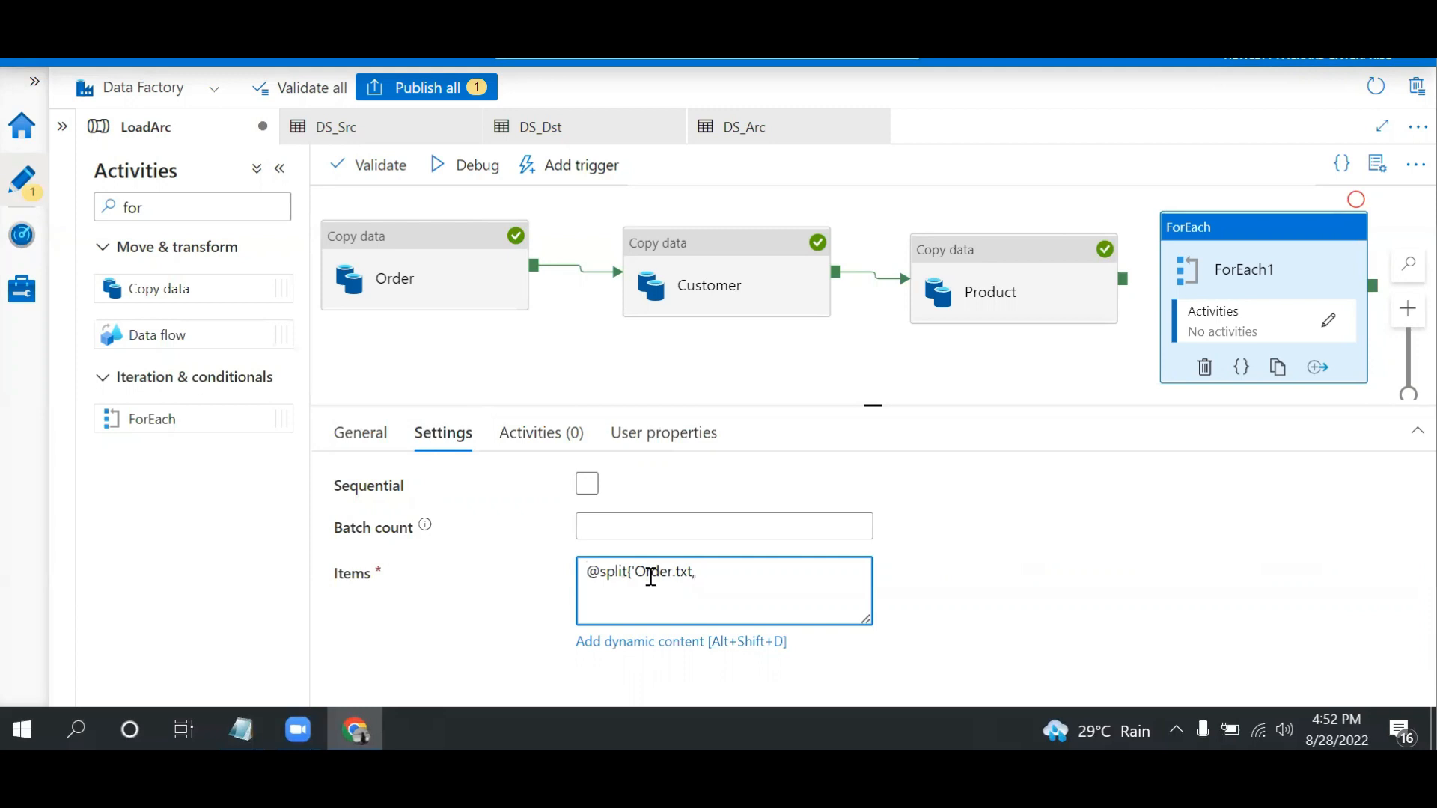
{"action": "type", "text": "omer.txt,Product.txt',',"}
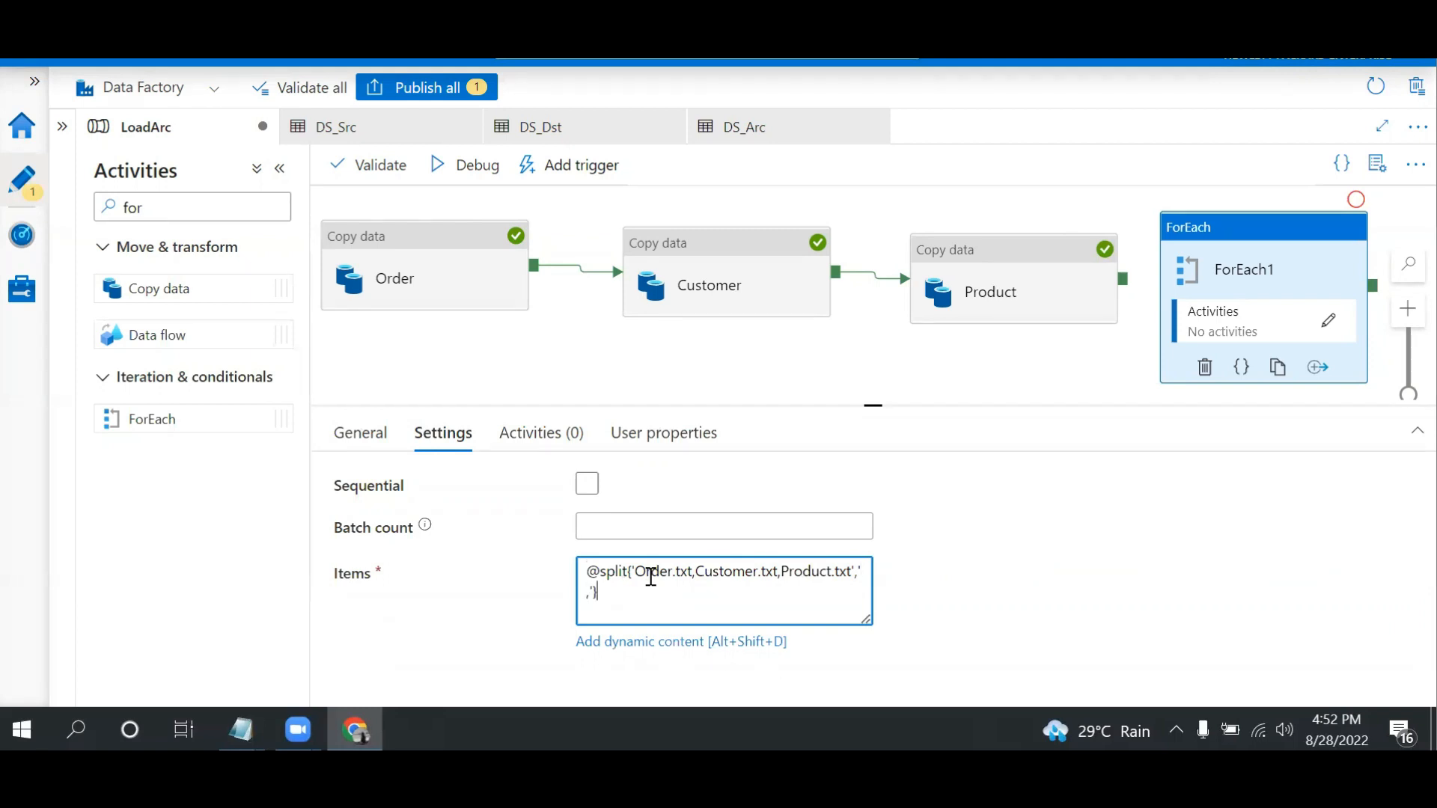
{"action": "left_click", "coordinate": [722, 644]}
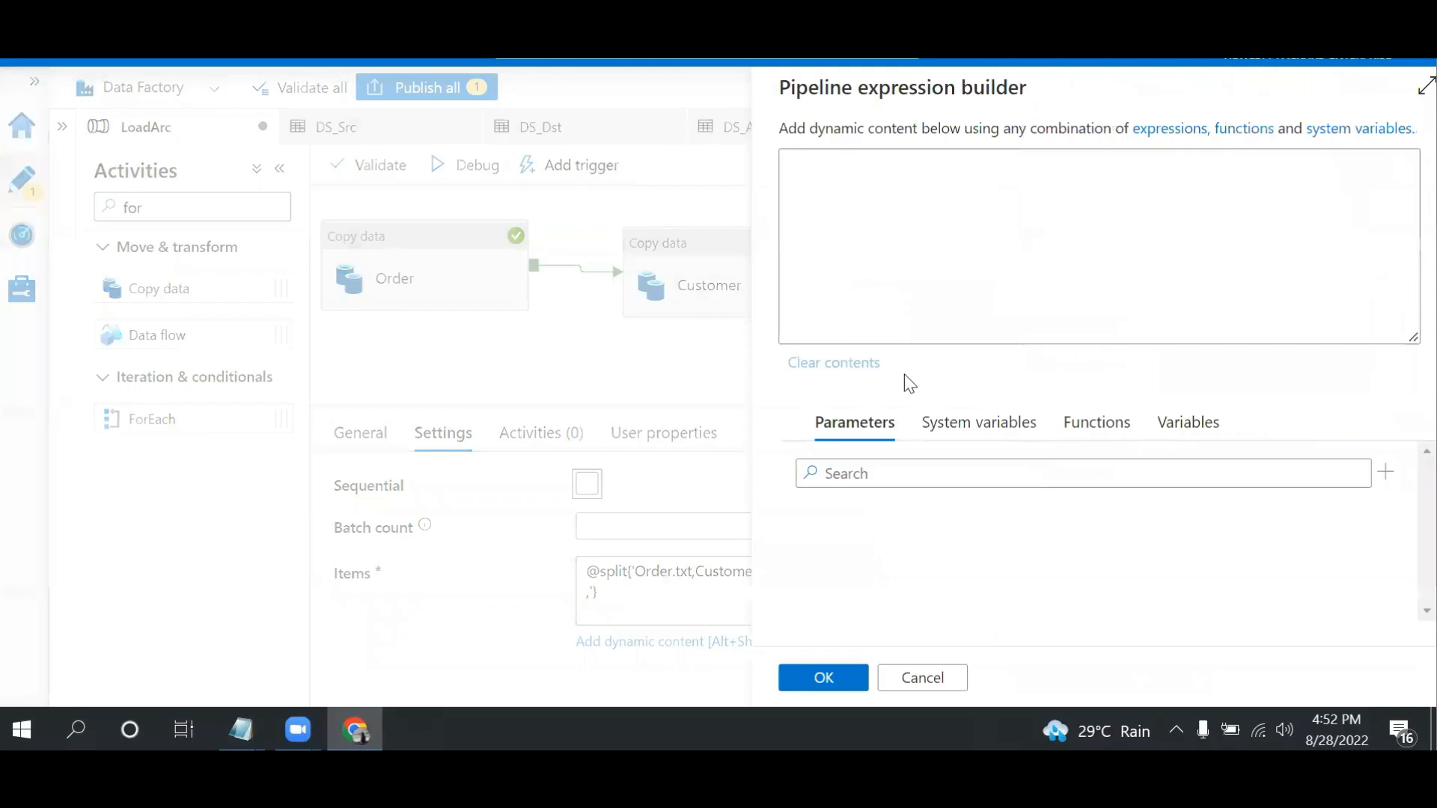
{"action": "left_click", "coordinate": [892, 677]}
Copy the ForEach activity's Items expression into a new Notepad document
{"action": "left_click", "coordinate": [692, 603]}
{"action": "left_click_drag", "start_coordinate": [692, 603], "coordinate": [544, 562]}
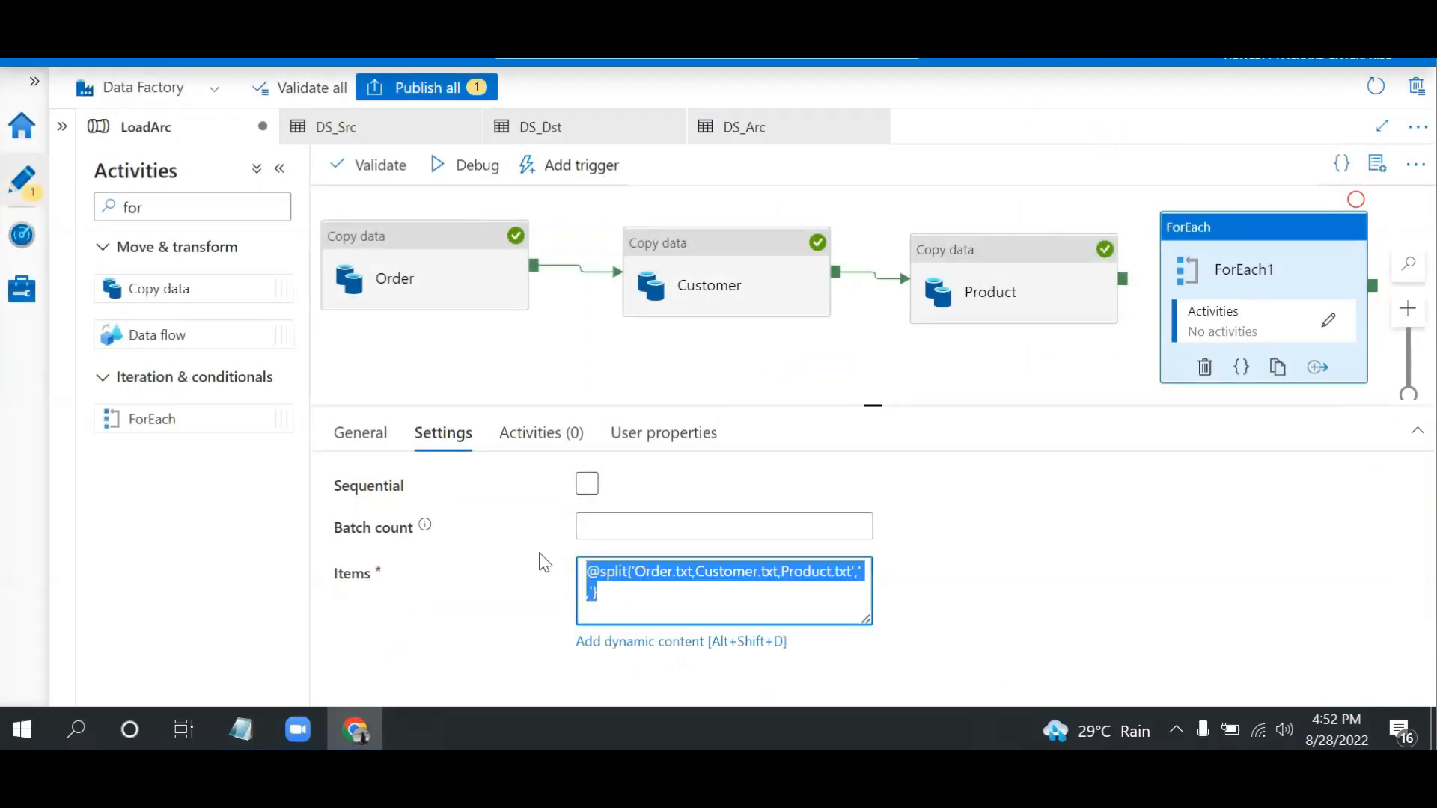
{"action": "key", "text": "ctrl+c"}
{"action": "key", "text": "super+r"}
{"action": "key", "text": "Return"}
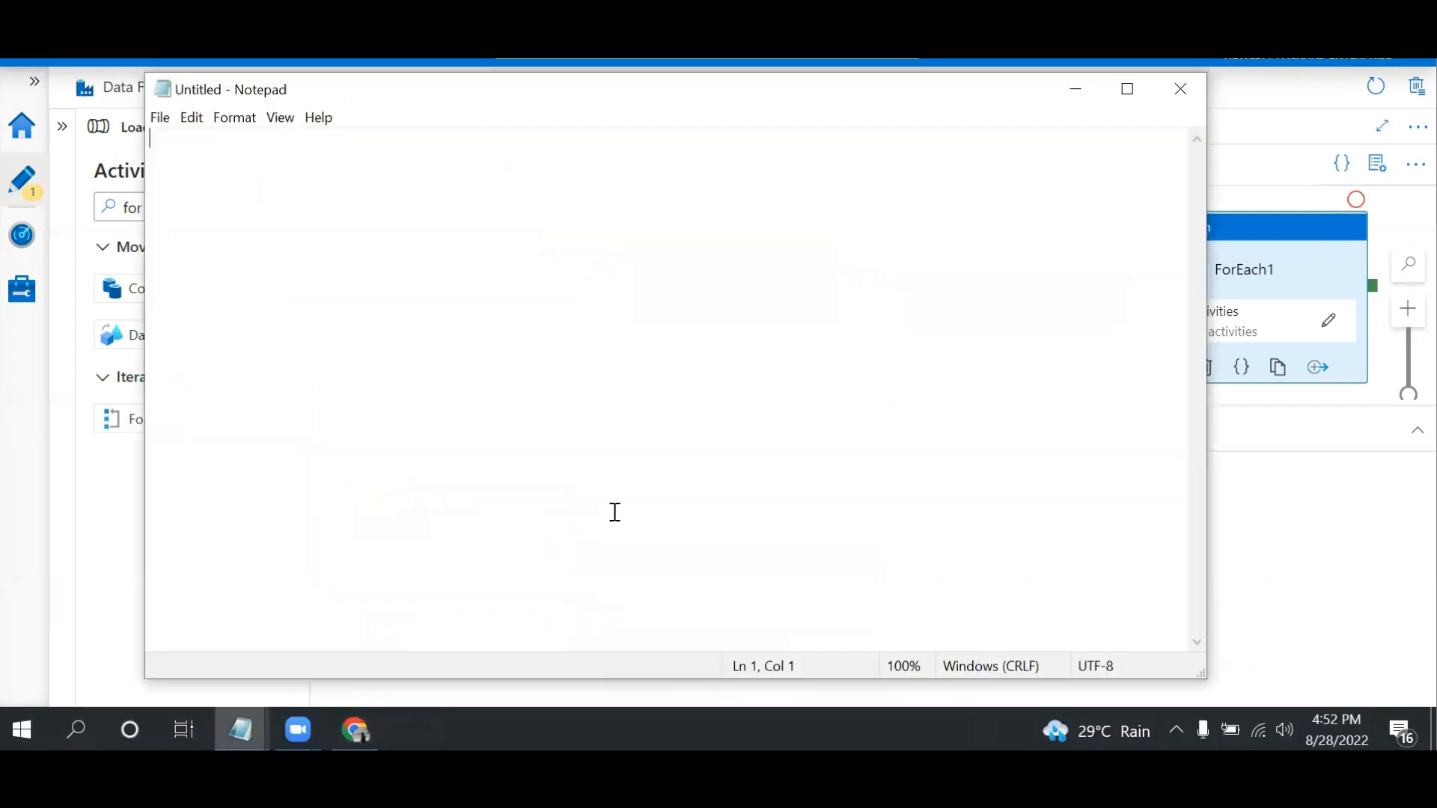
{"action": "key", "text": "ctrl+v"}
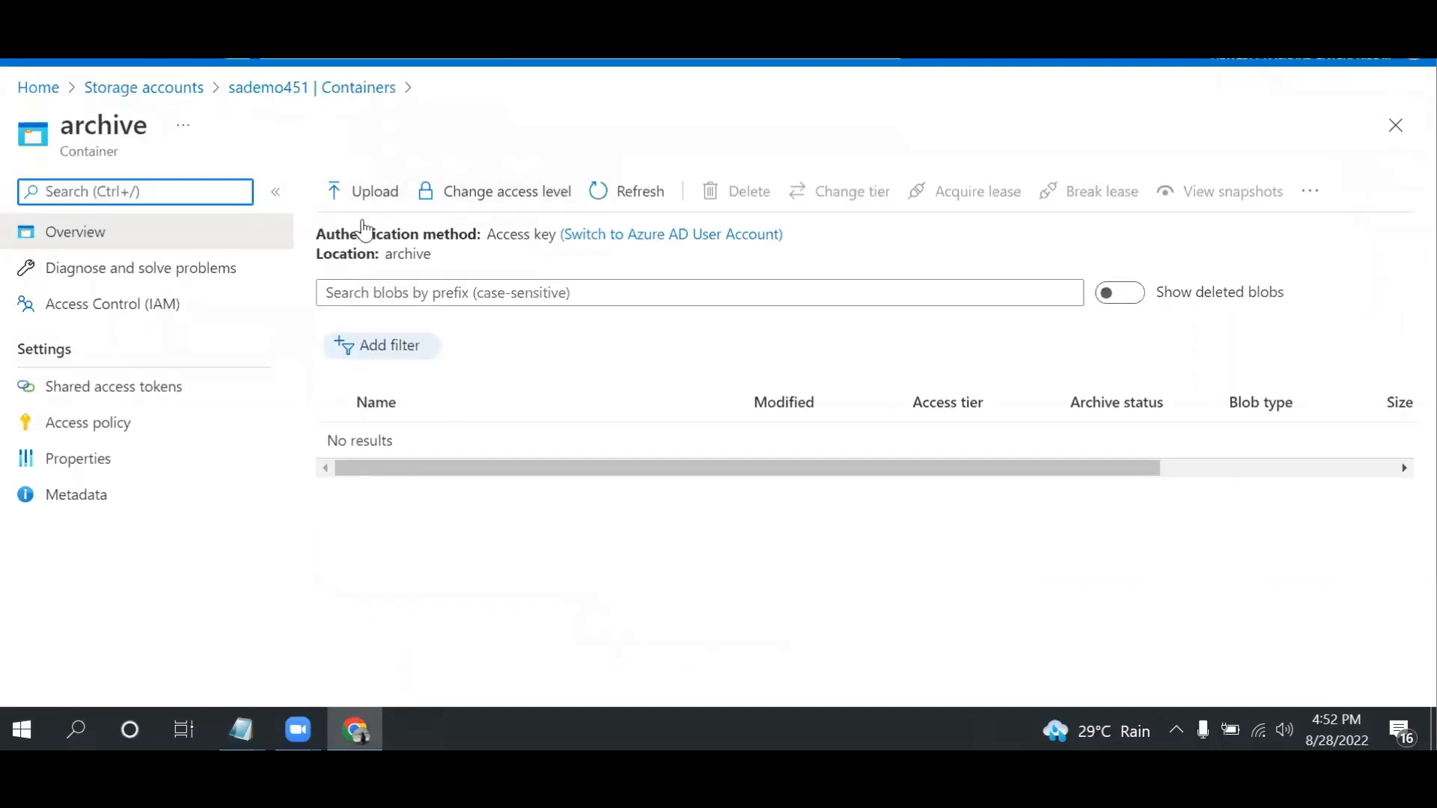
Compare the file names in the dest container with the split expression in Notepad, and return to the LoadArc pipeline
{"action": "left_click", "coordinate": [271, 93]}
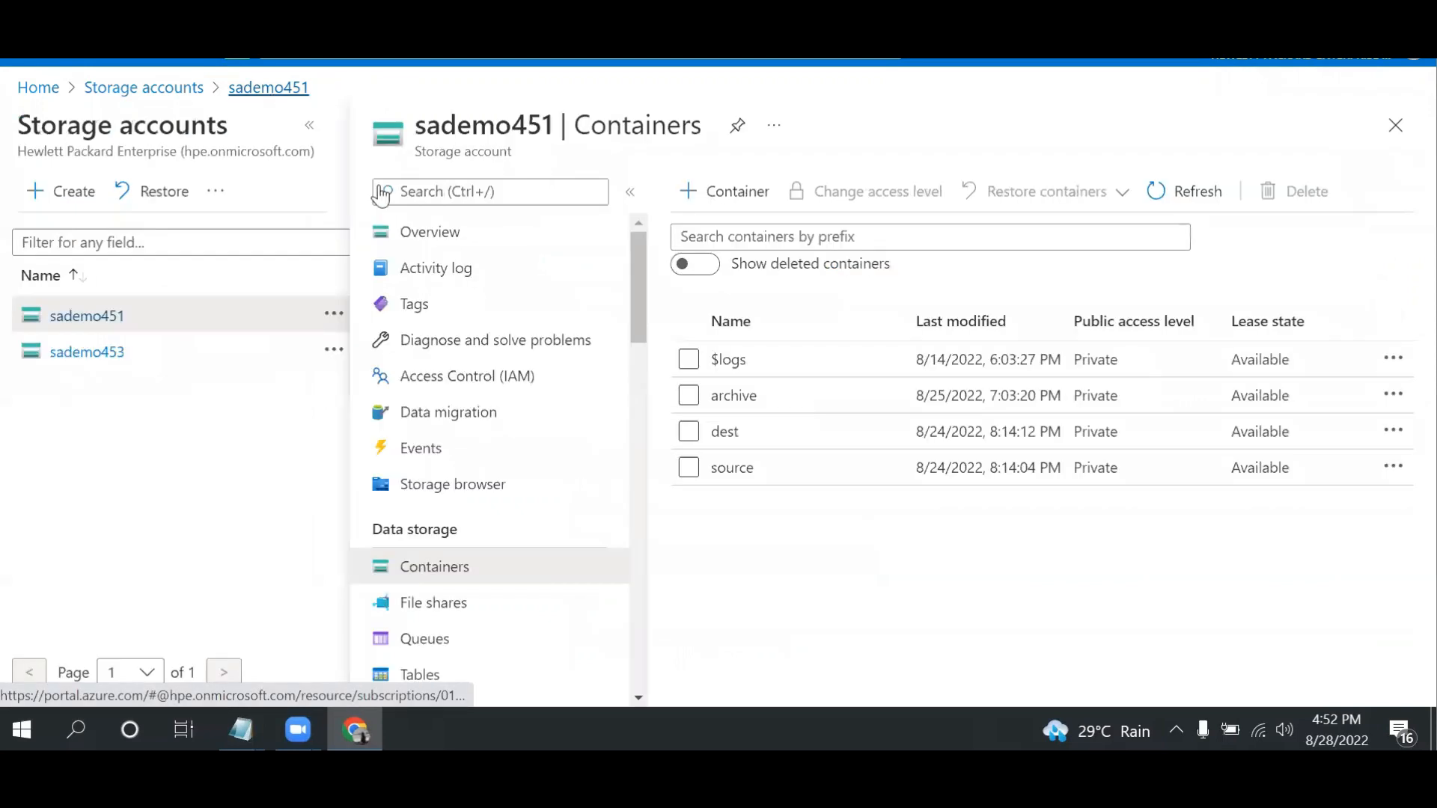
{"action": "left_click", "coordinate": [720, 432]}
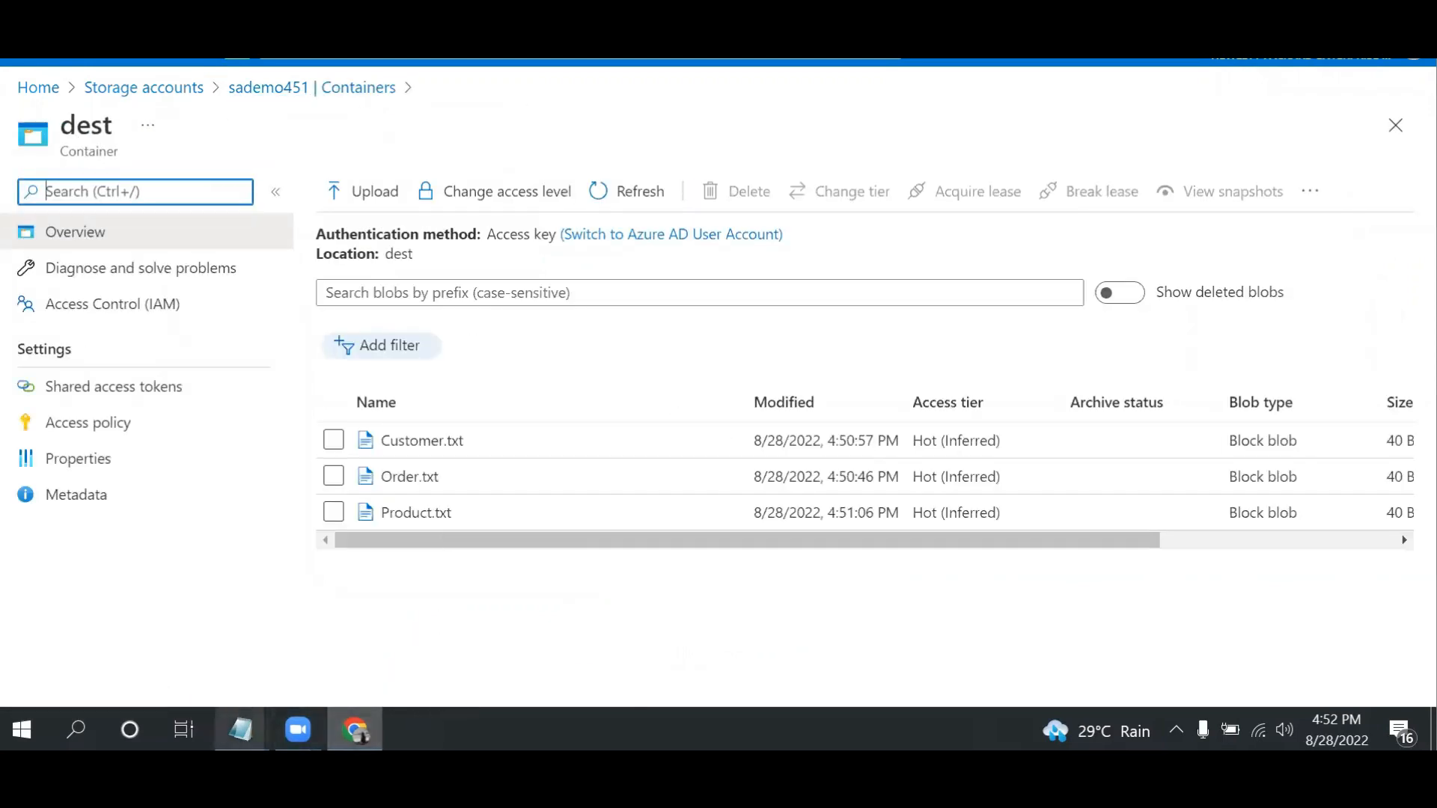
{"action": "mouse_move", "coordinate": [240, 730]}
{"action": "left_click", "coordinate": [481, 609]}
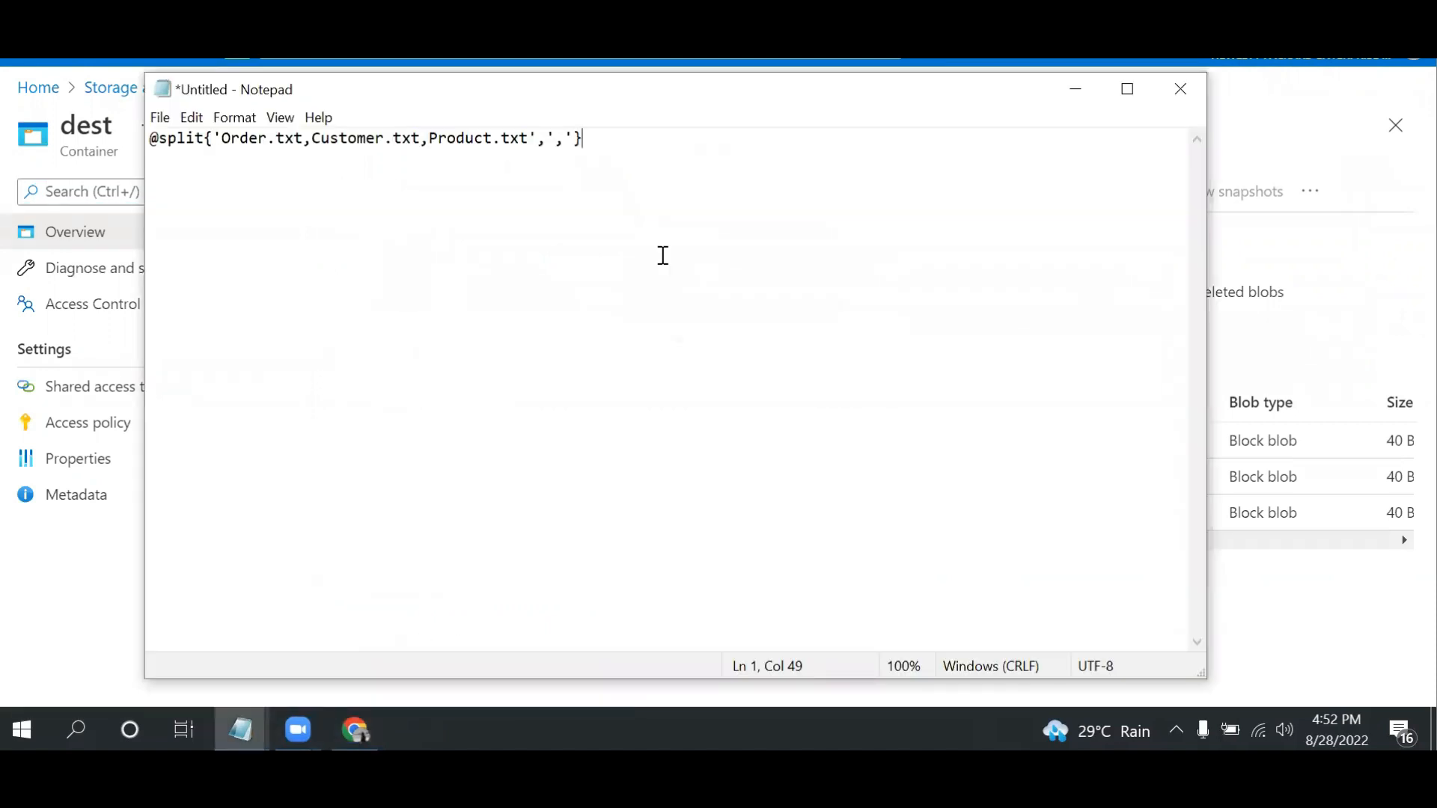
{"action": "left_click_drag", "start_coordinate": [685, 104], "coordinate": [1284, 180]}
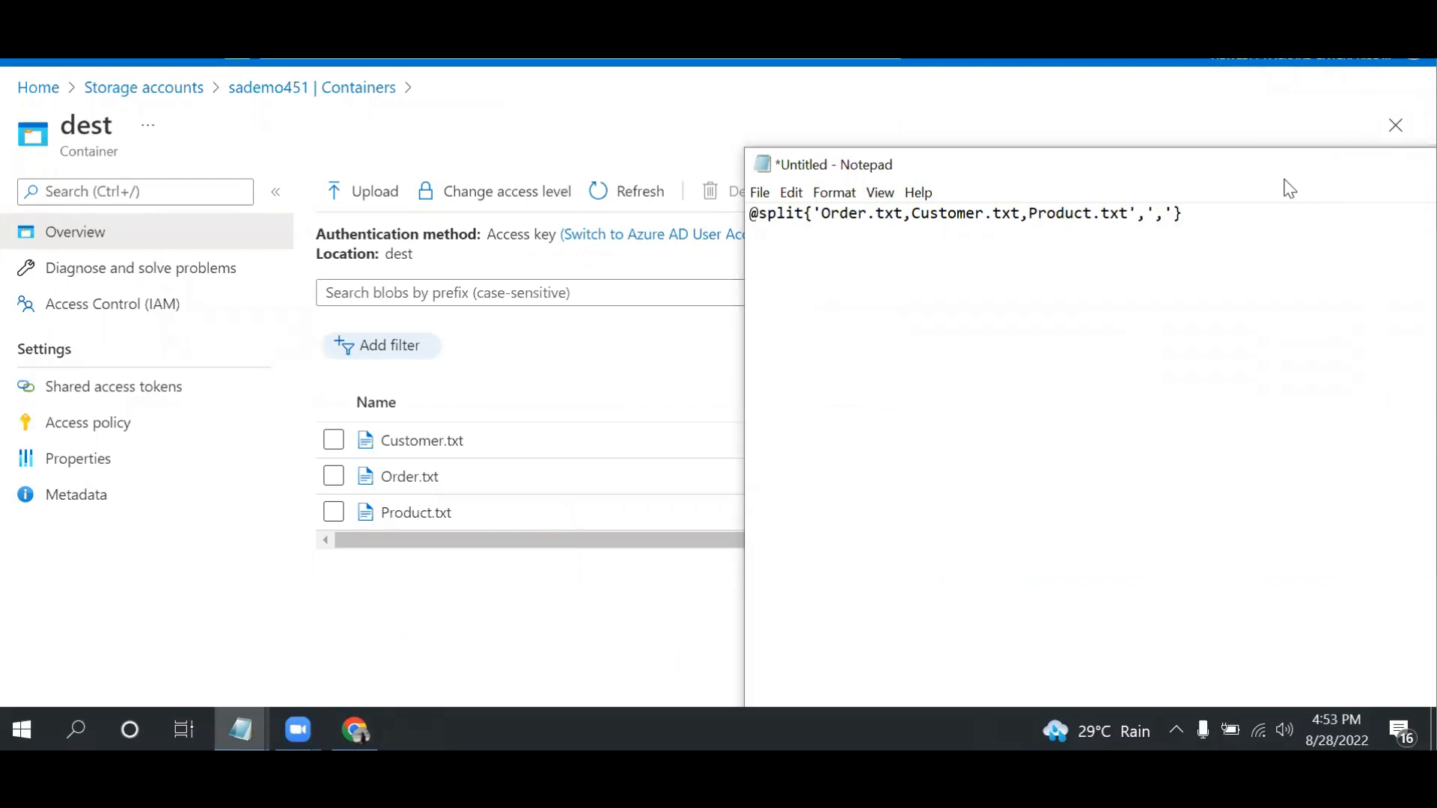
{"action": "left_click_drag", "start_coordinate": [1288, 189], "coordinate": [851, 196]}
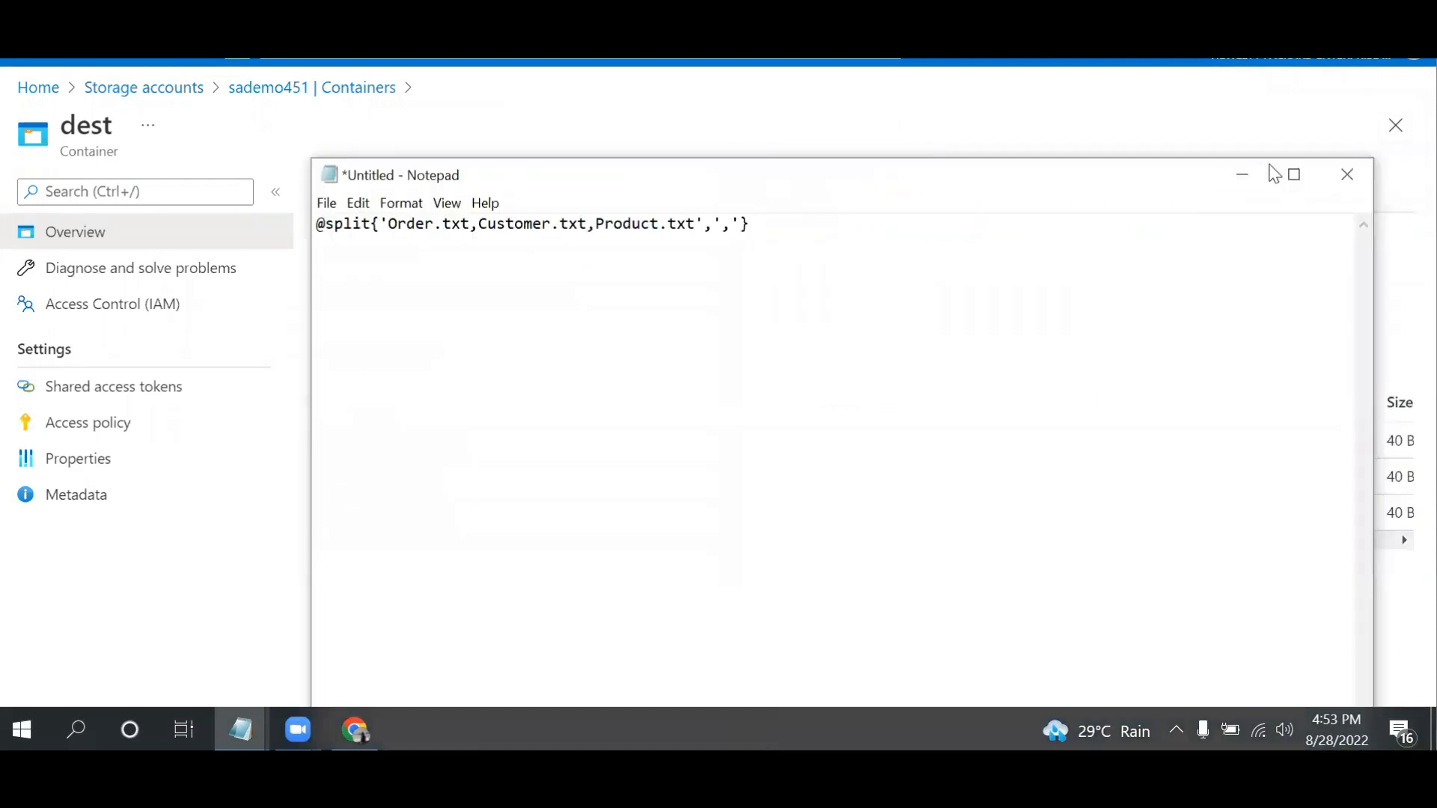
{"action": "left_click", "coordinate": [1242, 182]}
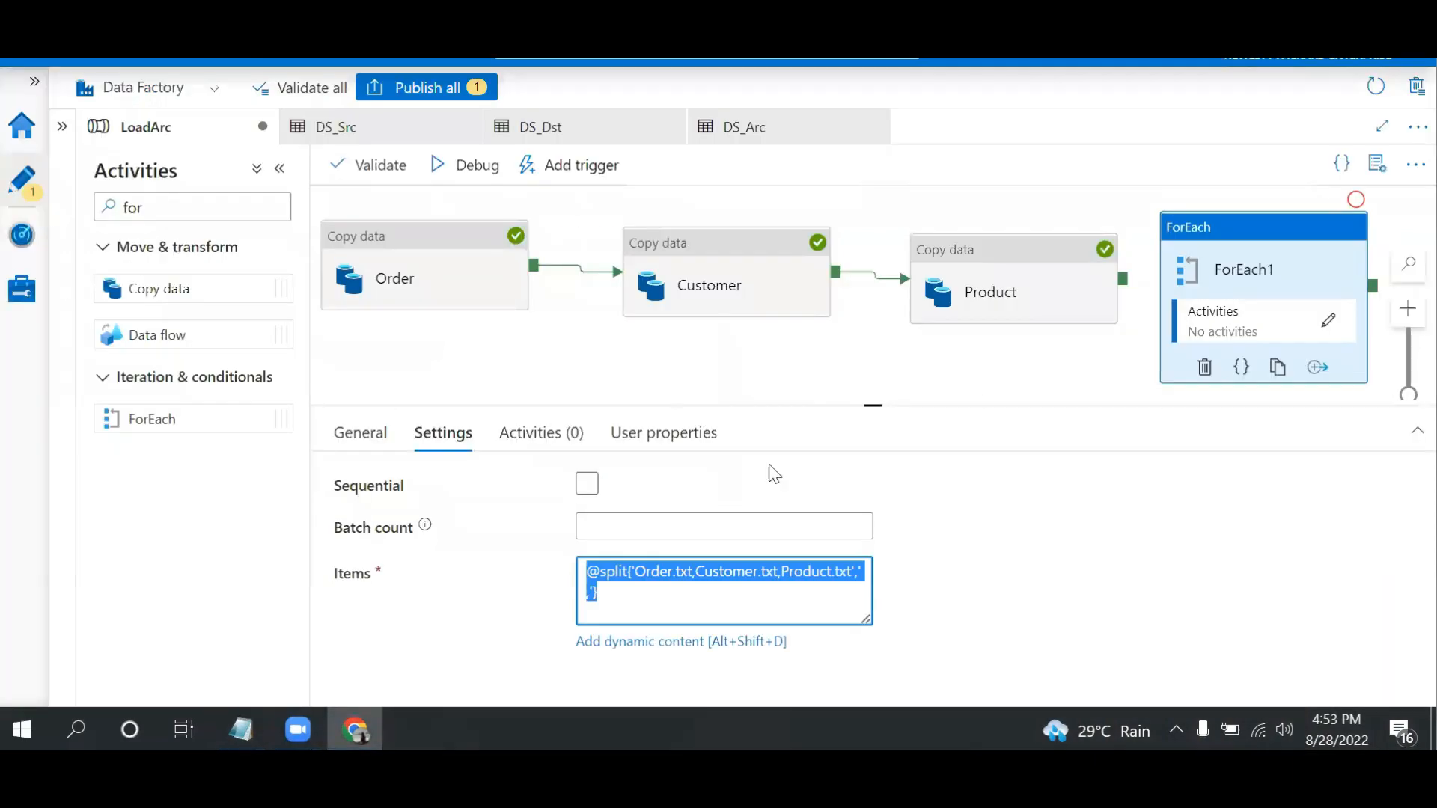
{"action": "left_click", "coordinate": [1091, 642]}
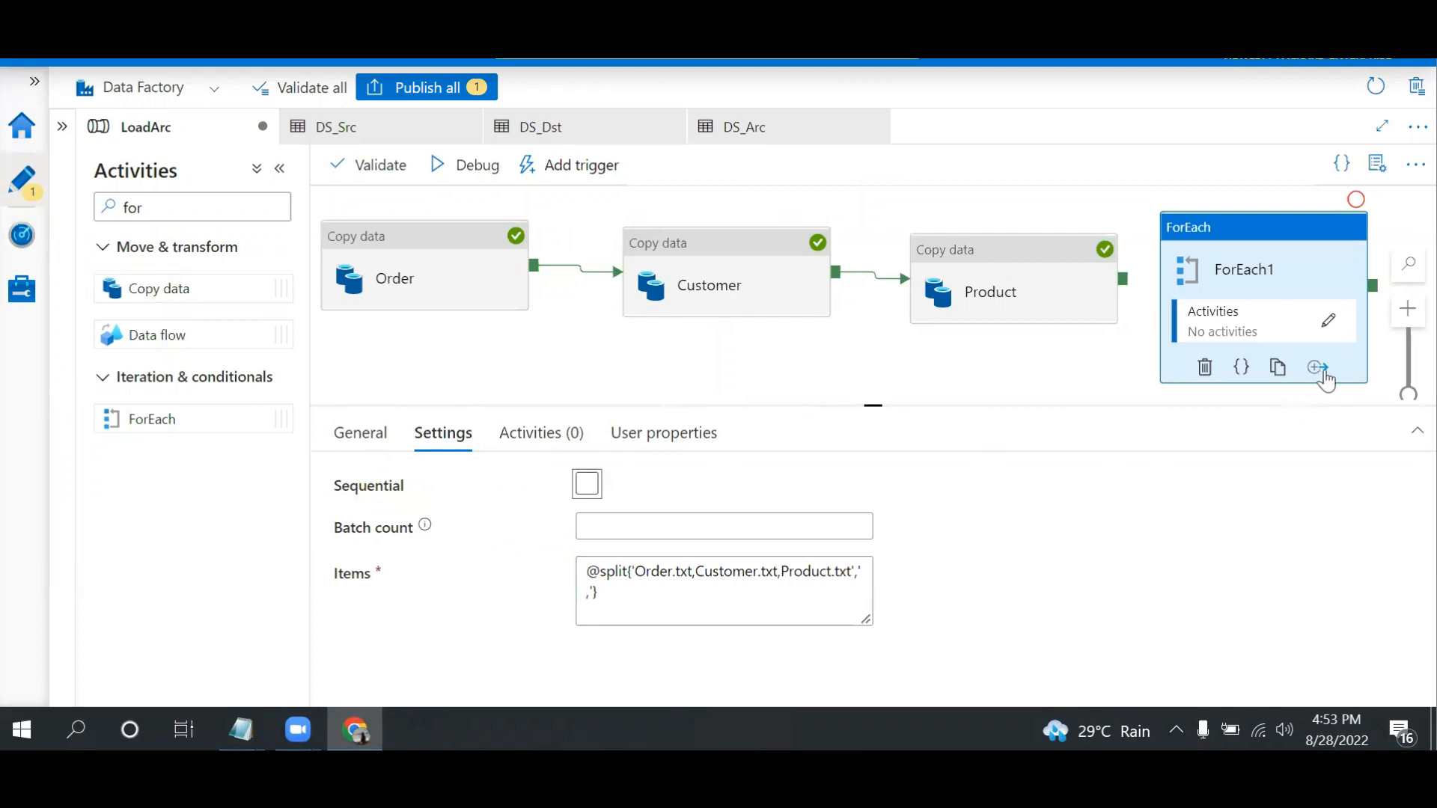
Add a Copy data activity inside the ForEach activity and select DS_Dst as its source dataset
{"action": "left_click", "coordinate": [1329, 323]}
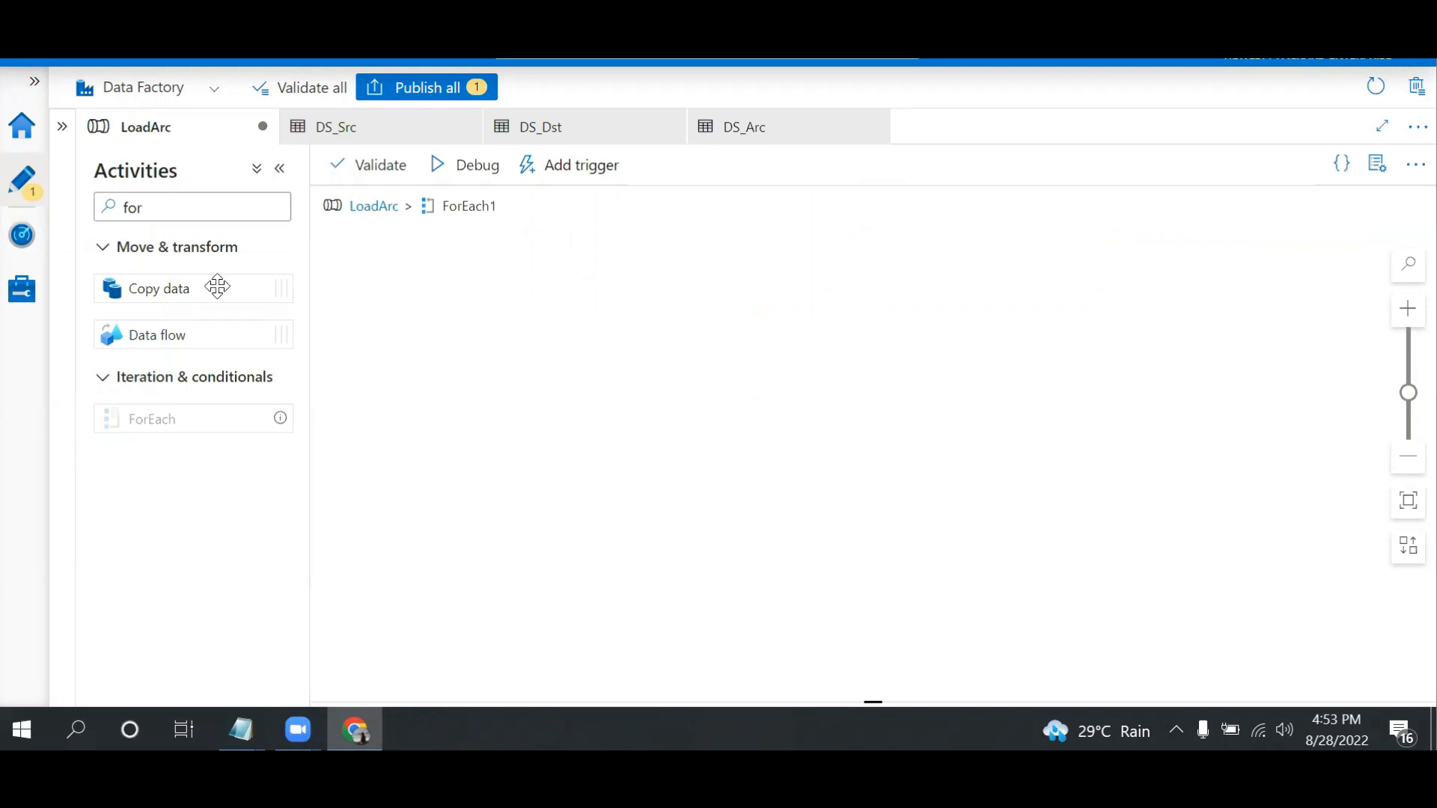
{"action": "left_click_drag", "start_coordinate": [189, 288], "coordinate": [674, 279]}
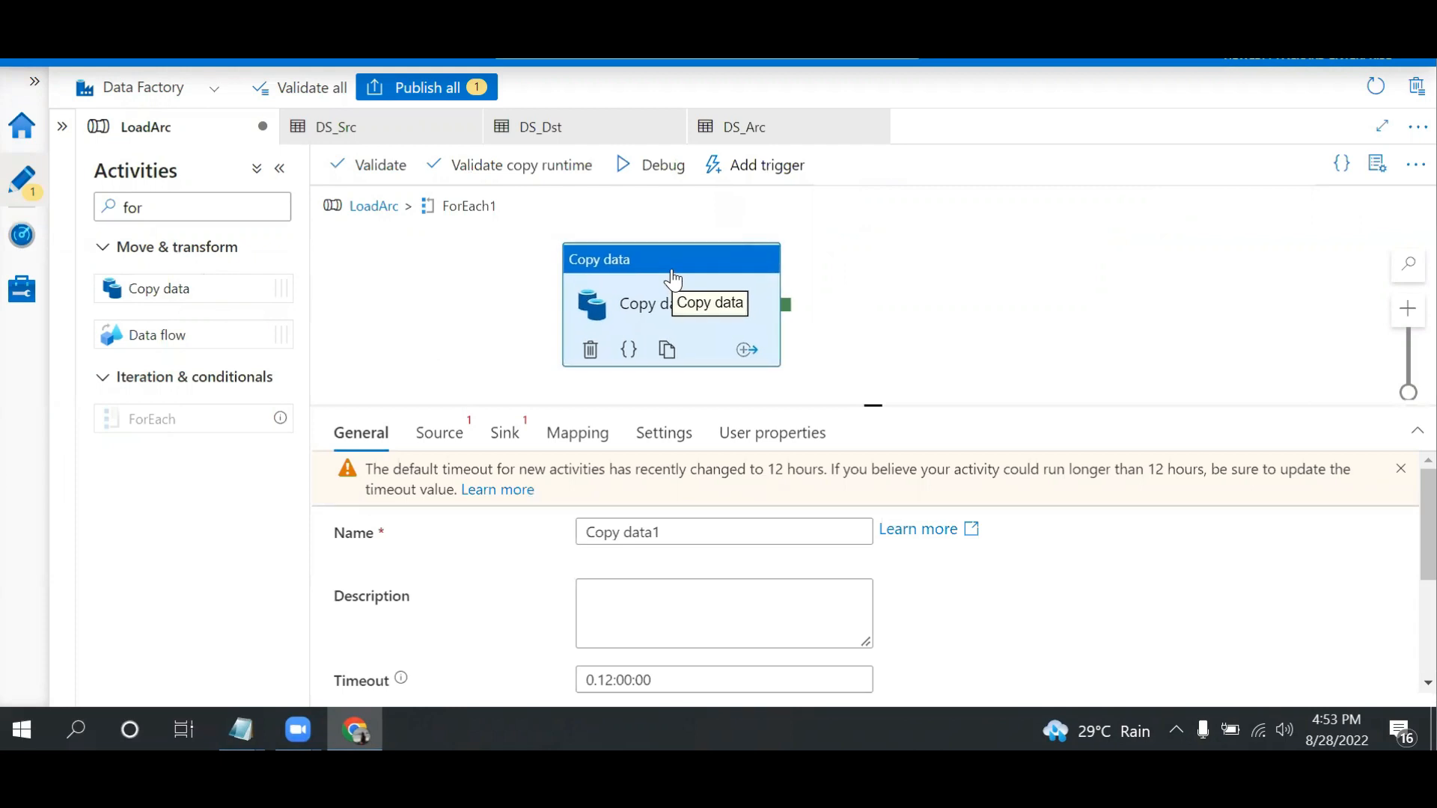
{"action": "left_click", "coordinate": [446, 442]}
{"action": "left_click", "coordinate": [645, 495]}
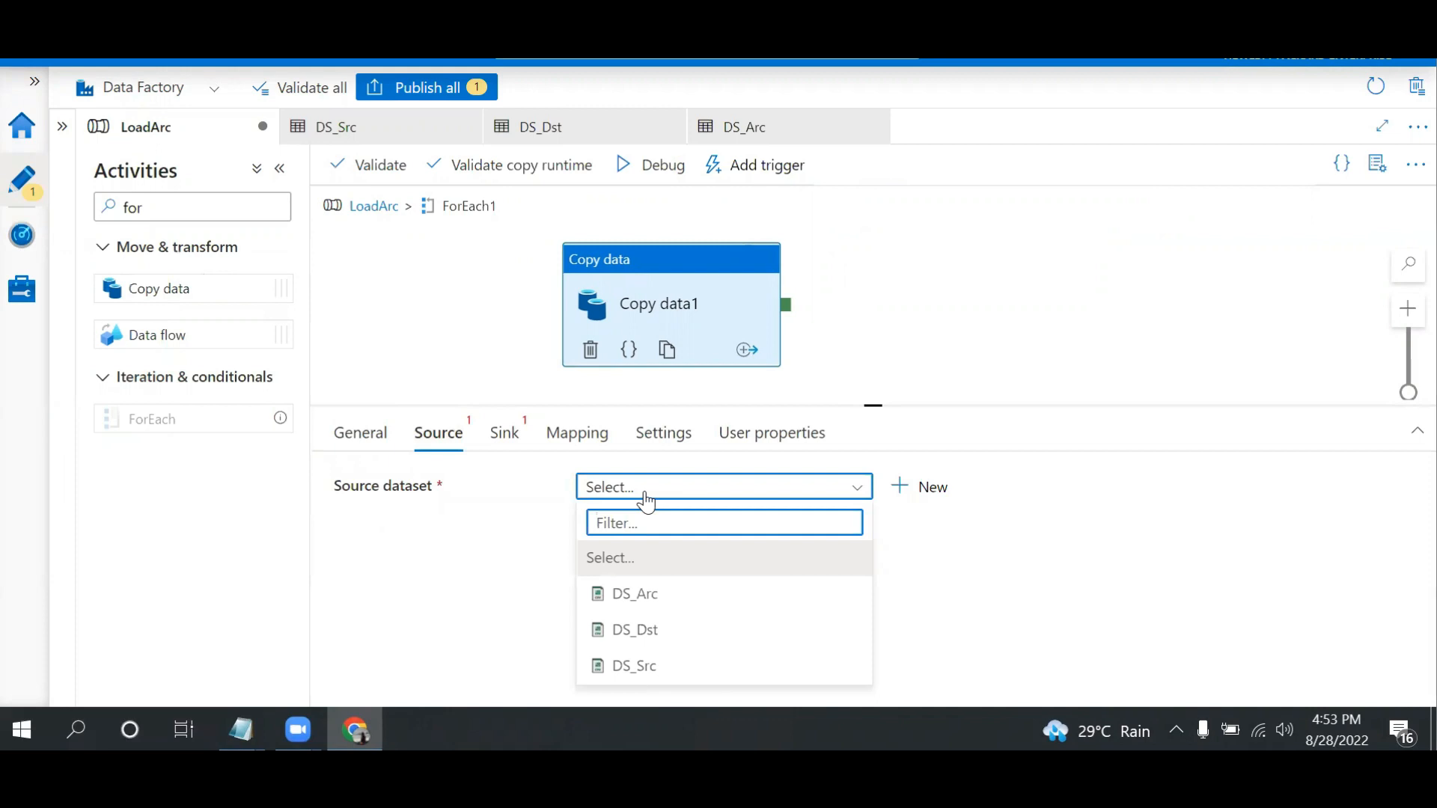
{"action": "left_click", "coordinate": [643, 635]}
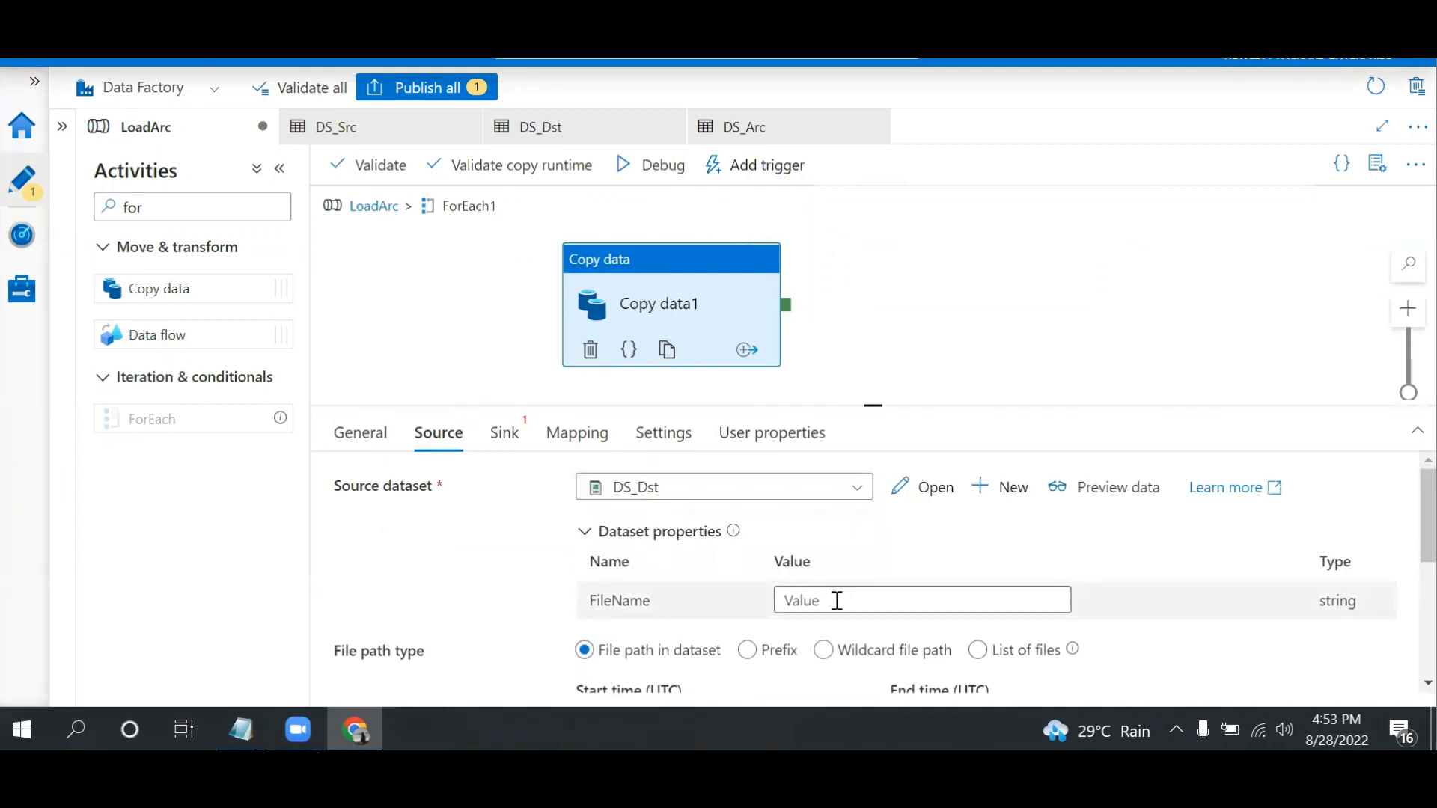
{"action": "left_click", "coordinate": [837, 601]}
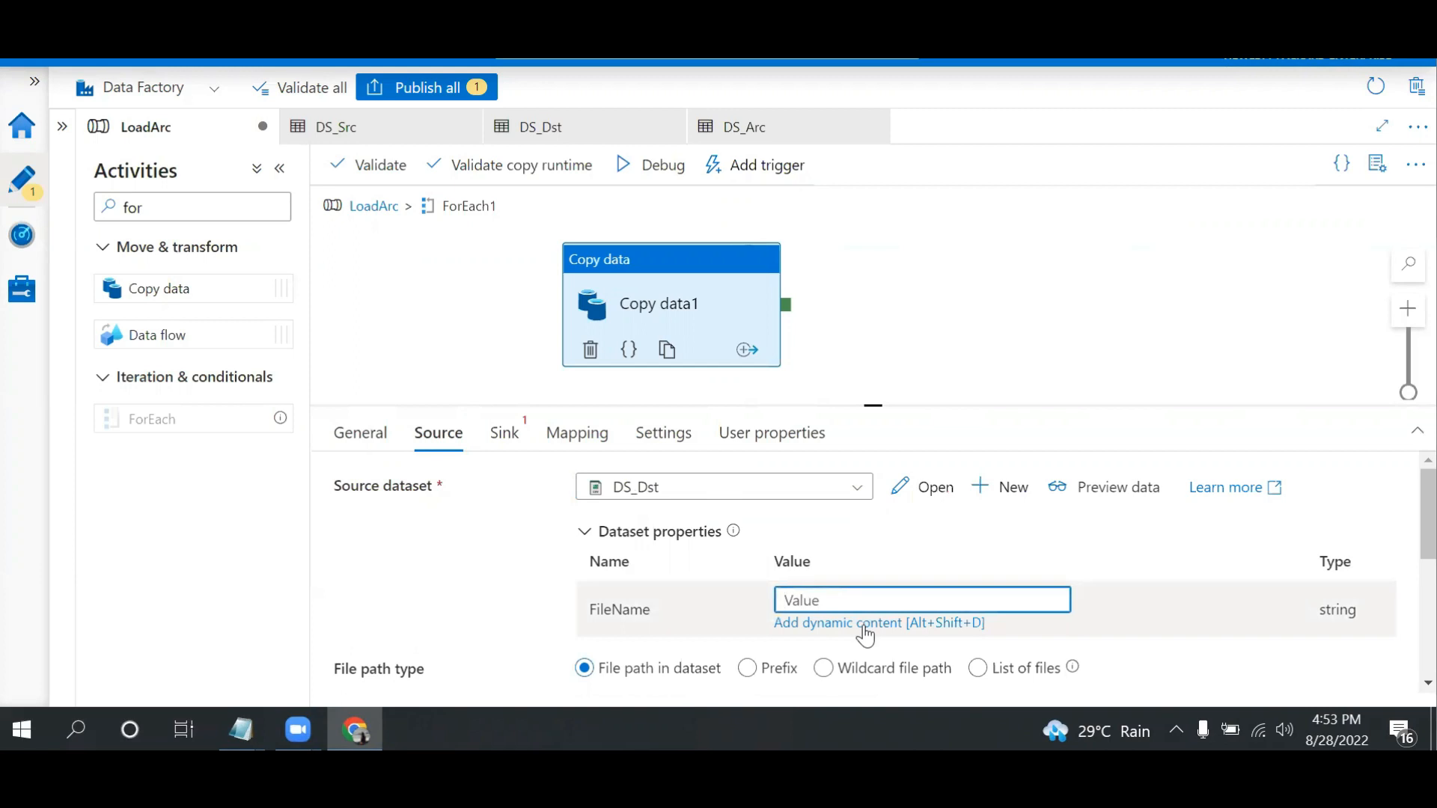
{"action": "left_click", "coordinate": [864, 625]}
{"action": "left_click", "coordinate": [849, 548]}
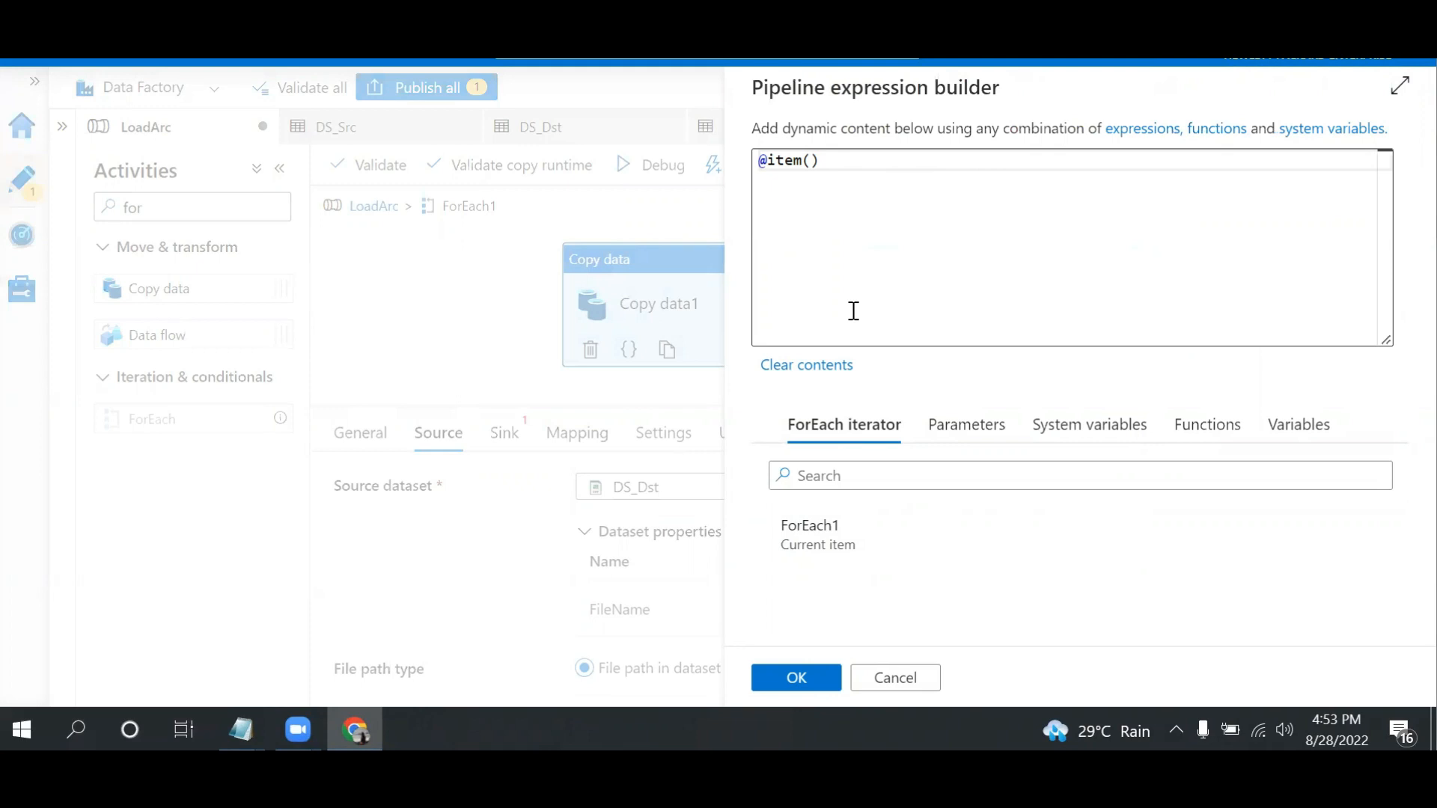
{"action": "left_click", "coordinate": [792, 679]}
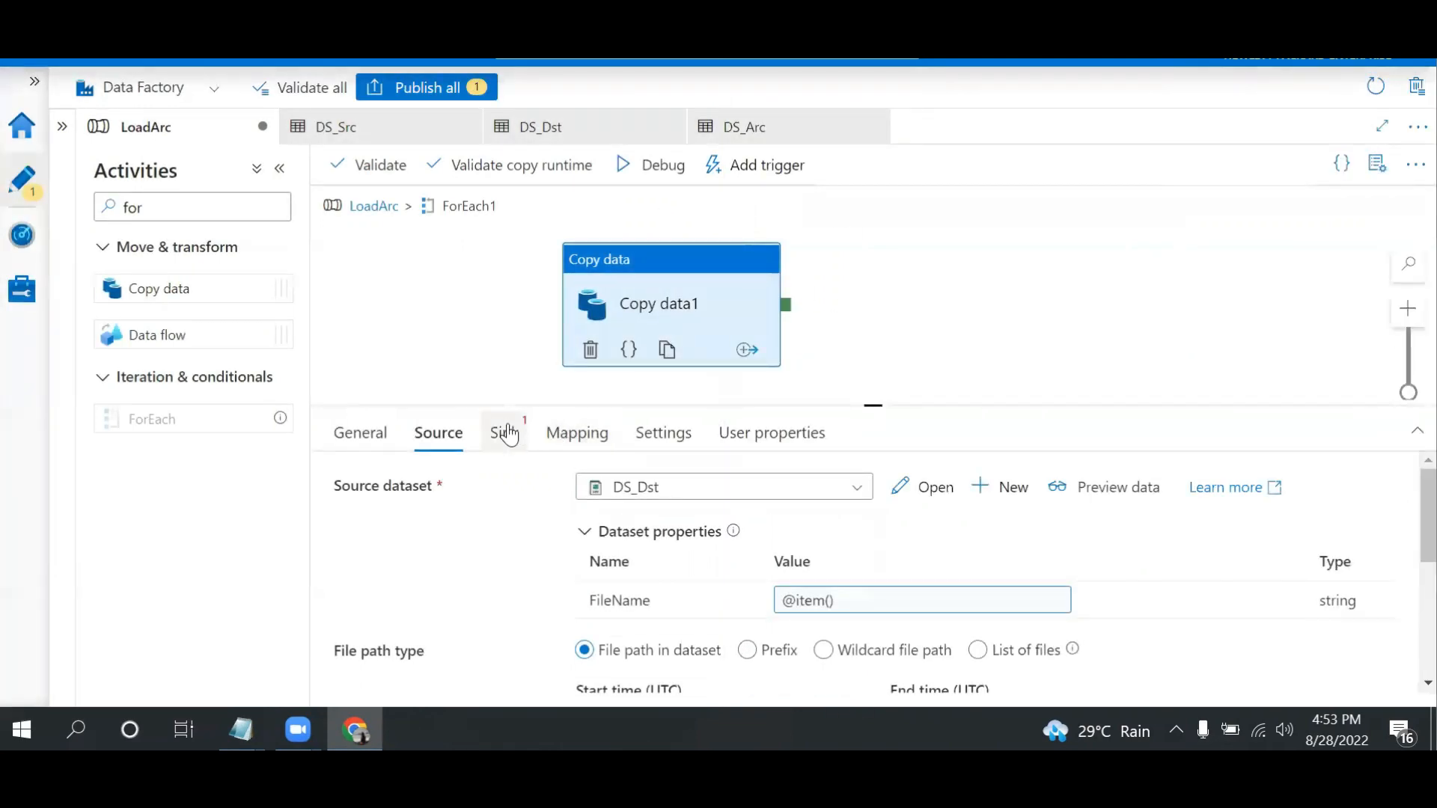
{"action": "left_click", "coordinate": [508, 434]}
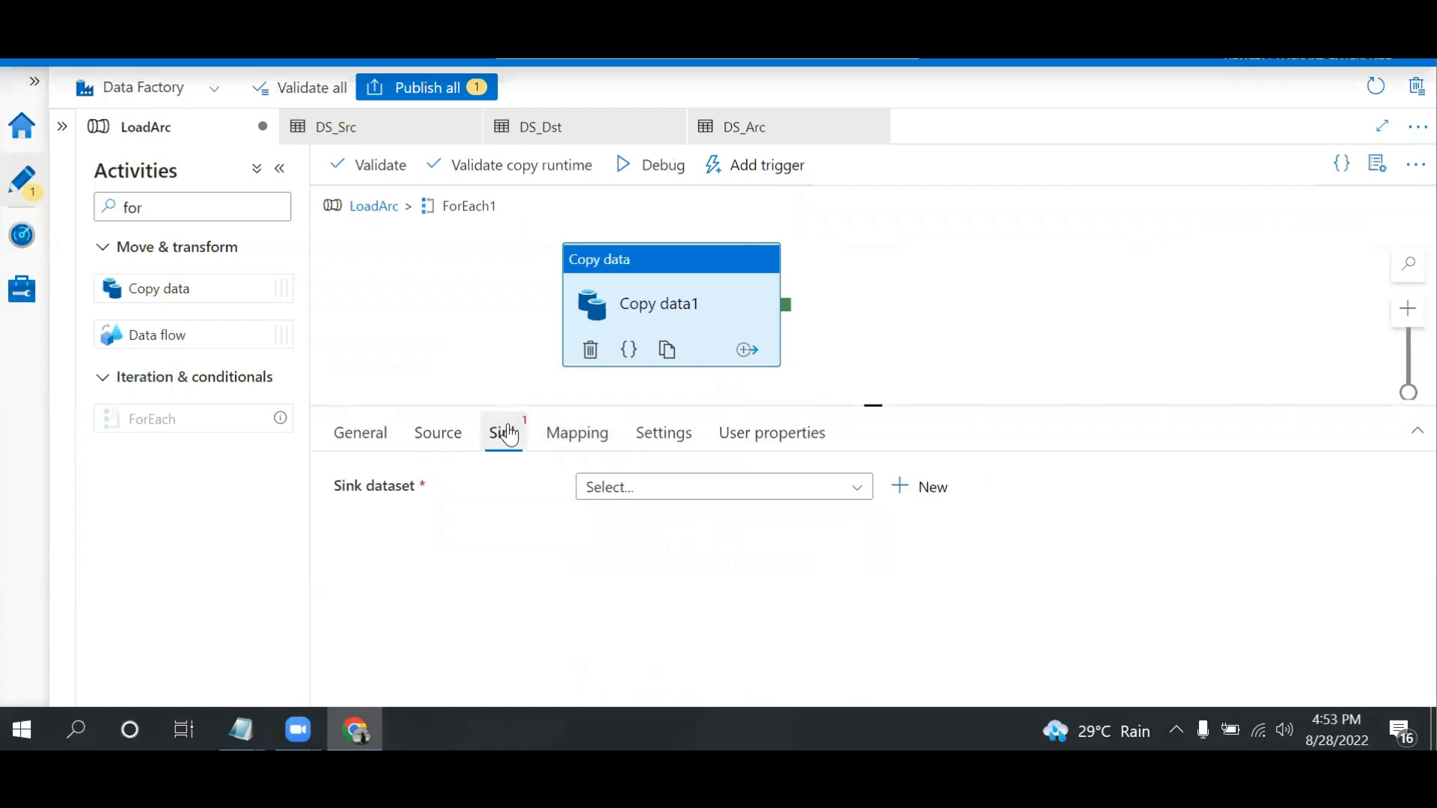
{"action": "left_click", "coordinate": [679, 487]}
{"action": "left_click", "coordinate": [645, 594]}
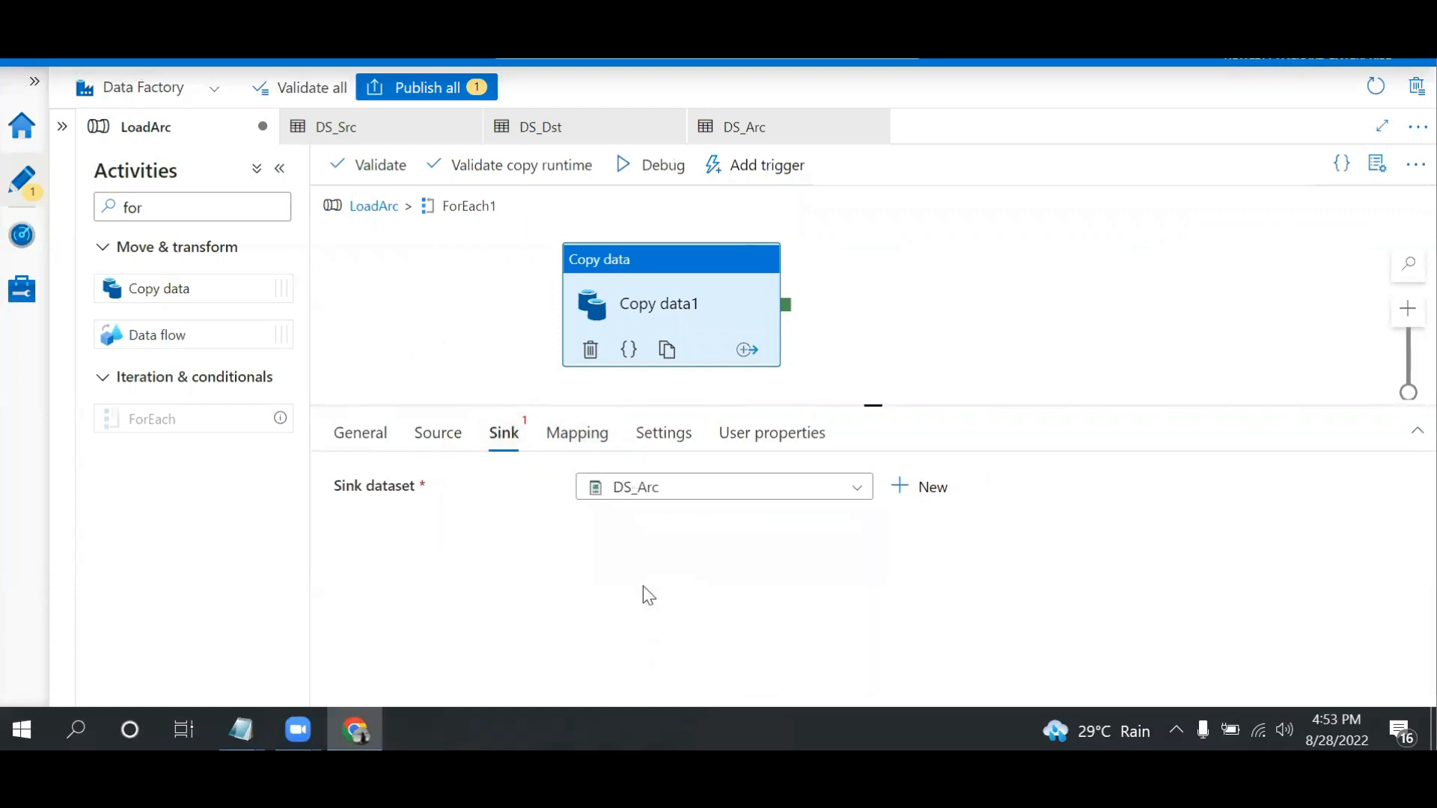
{"action": "left_click", "coordinate": [852, 603]}
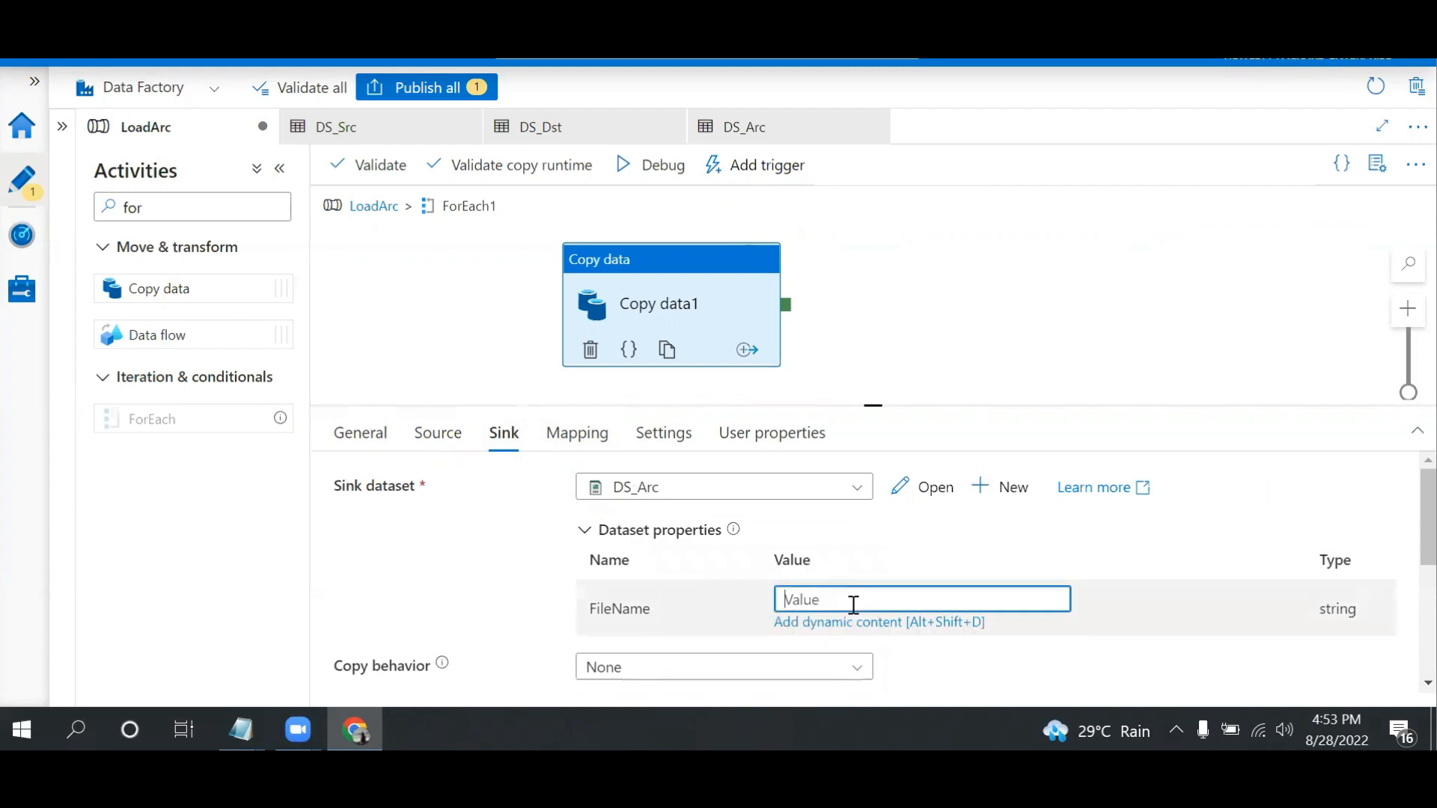
{"action": "left_click", "coordinate": [855, 626]}
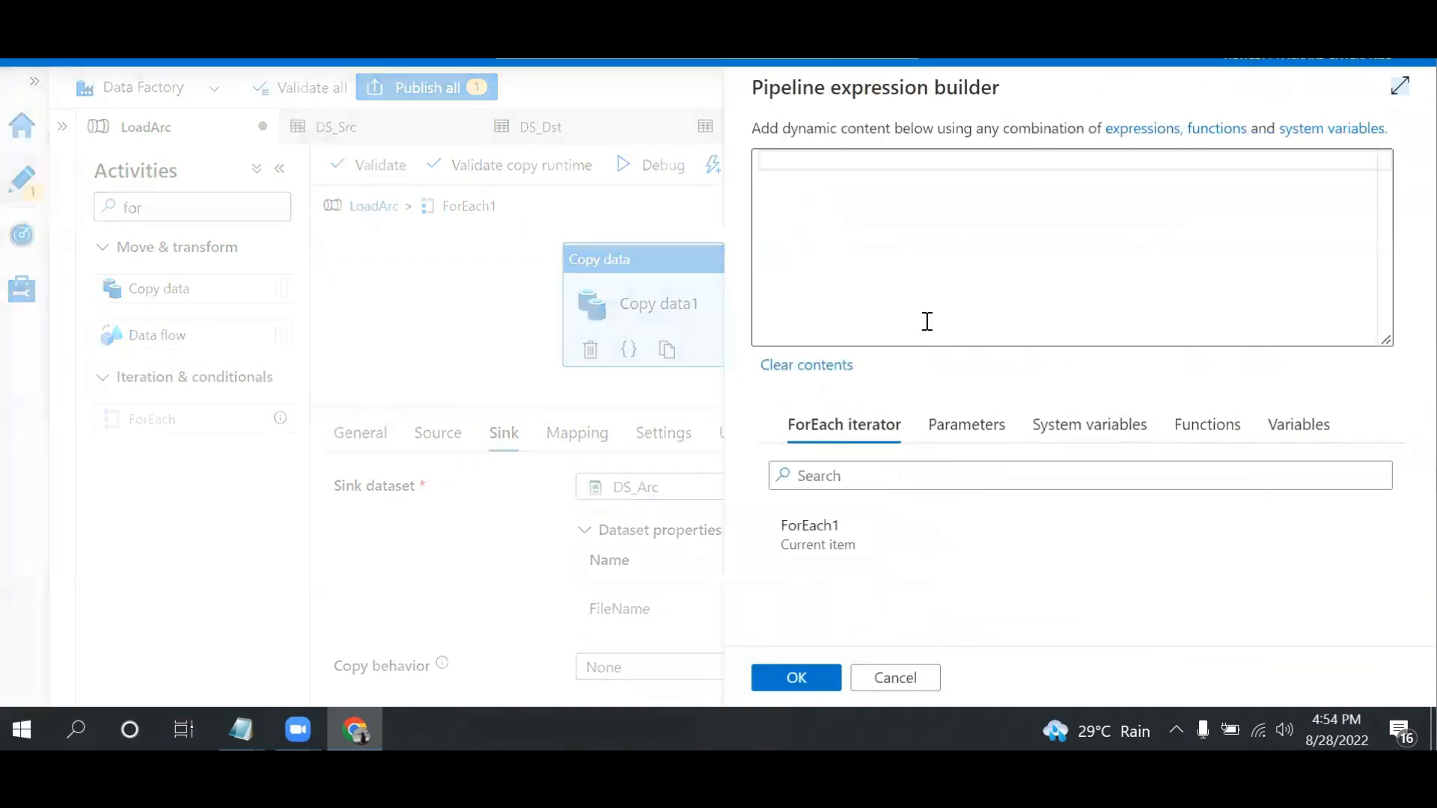
{"action": "left_click", "coordinate": [833, 546]}
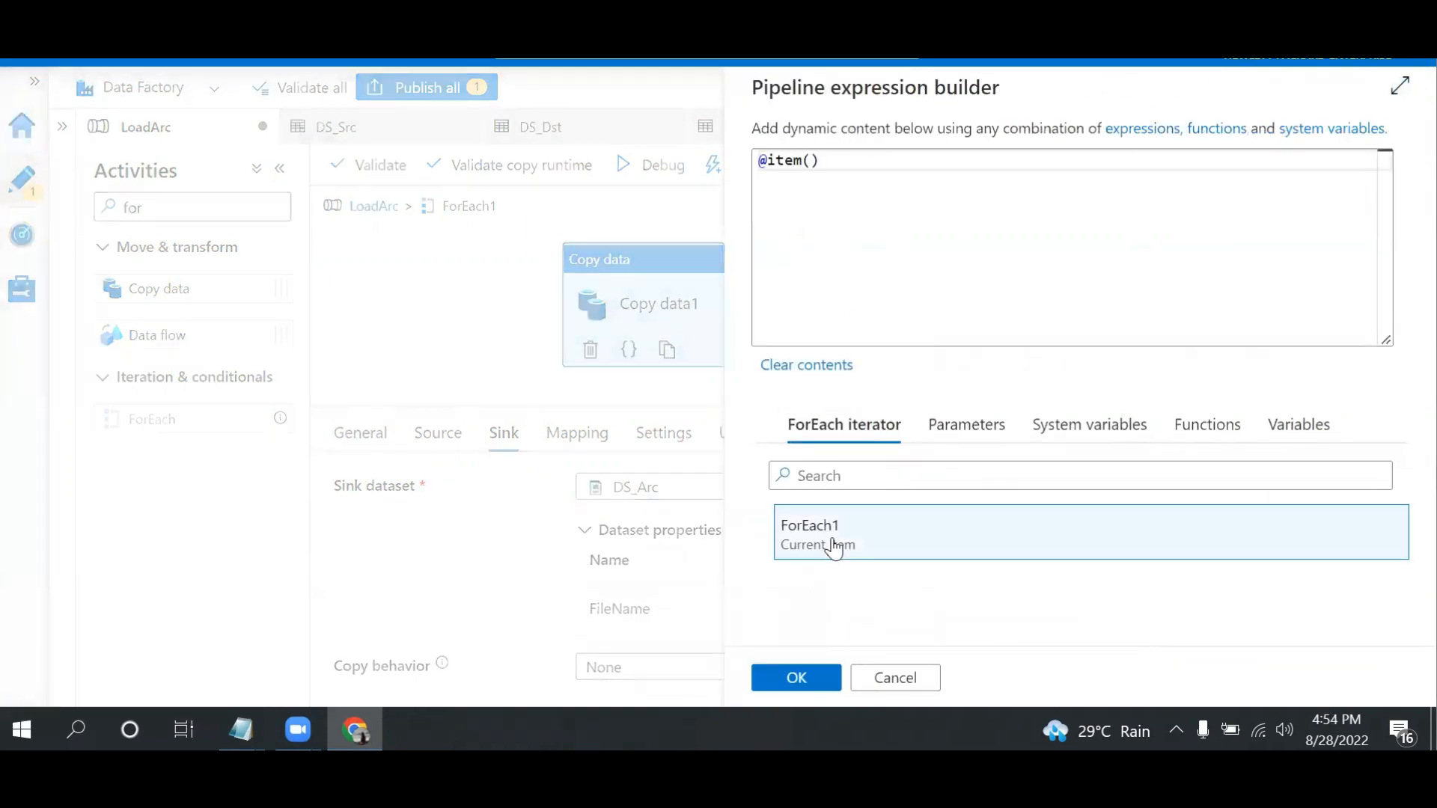
{"action": "left_click", "coordinate": [796, 677]}
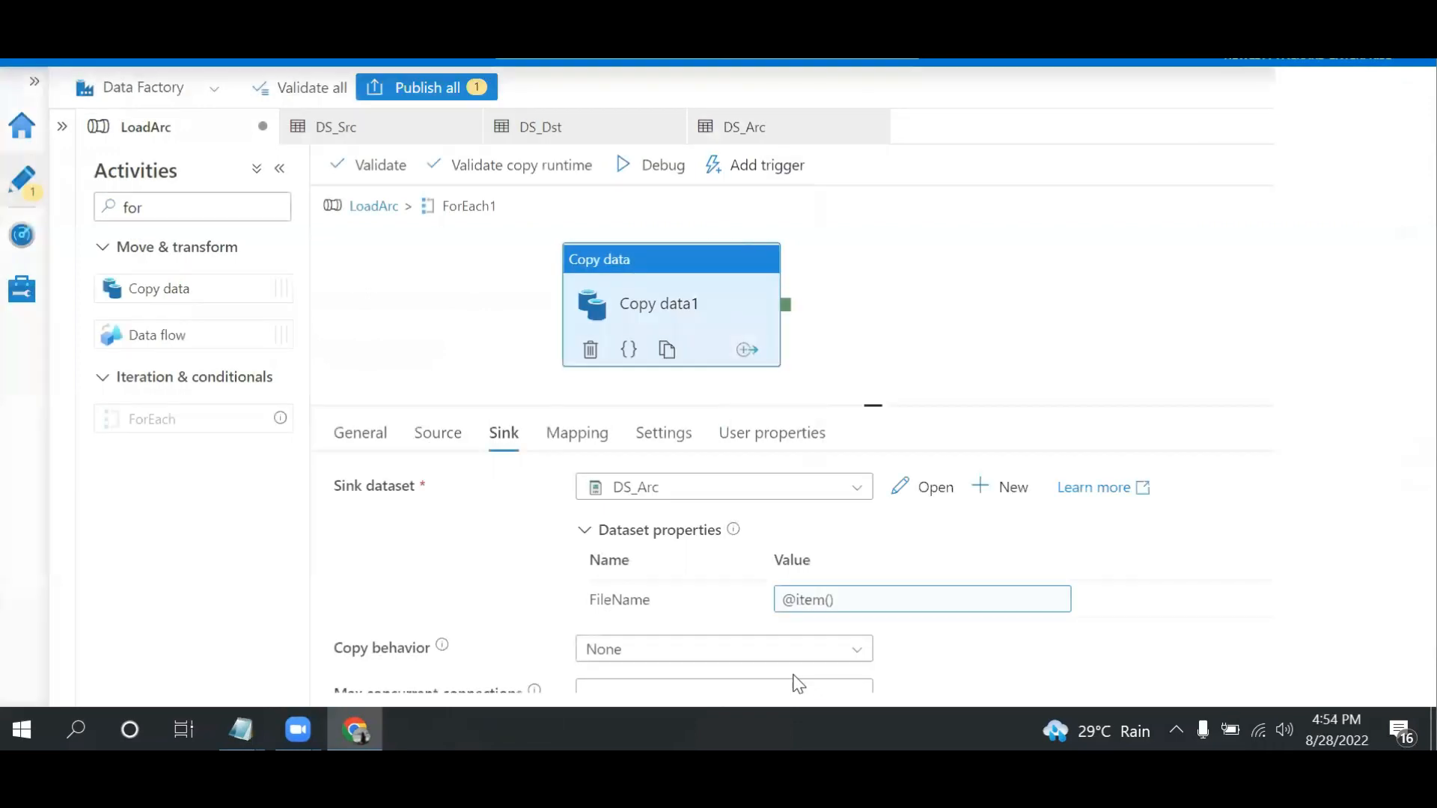
Recheck the copy activity's source settings and publish the pending LoadArc pipeline changes
{"action": "left_click", "coordinate": [442, 441]}
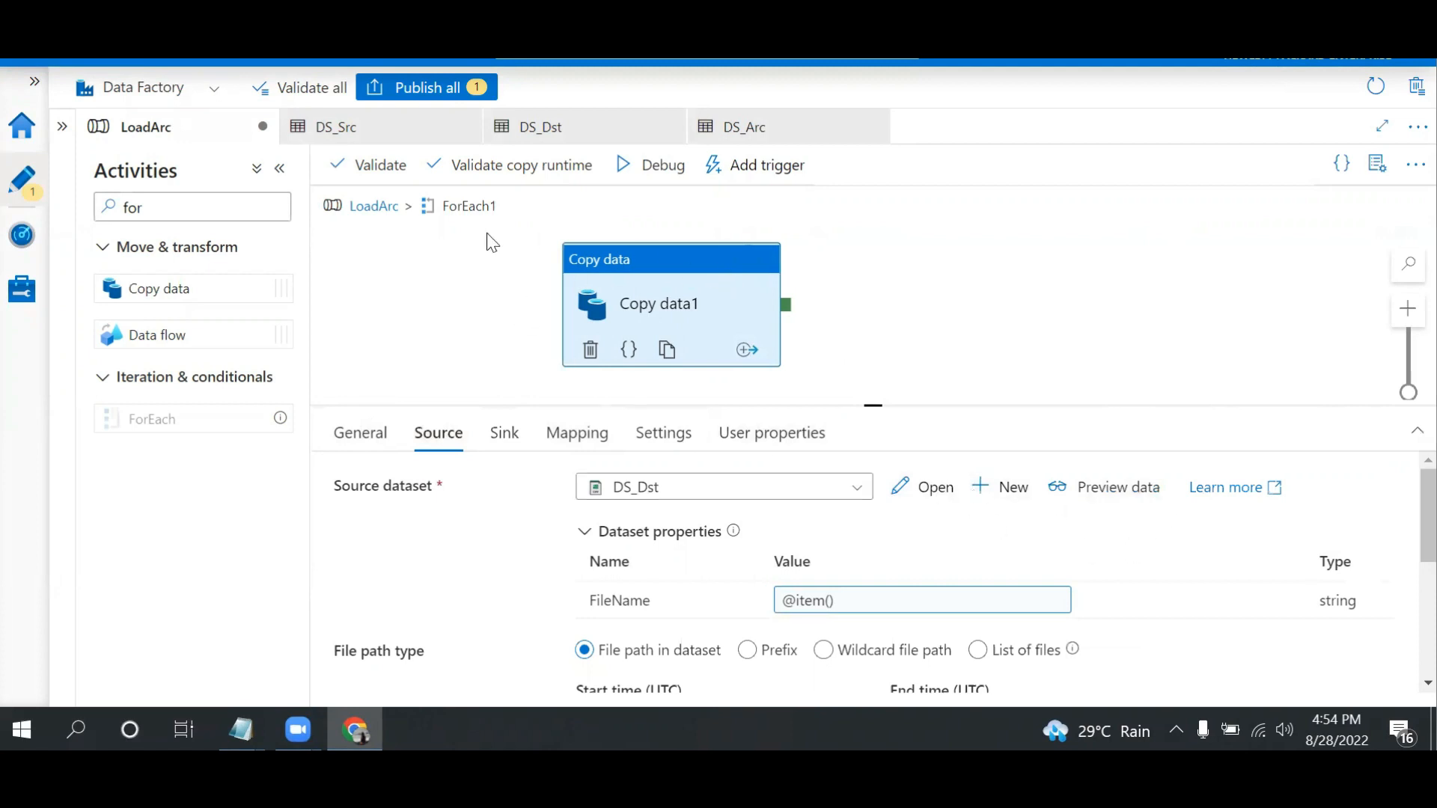
{"action": "left_click", "coordinate": [428, 96]}
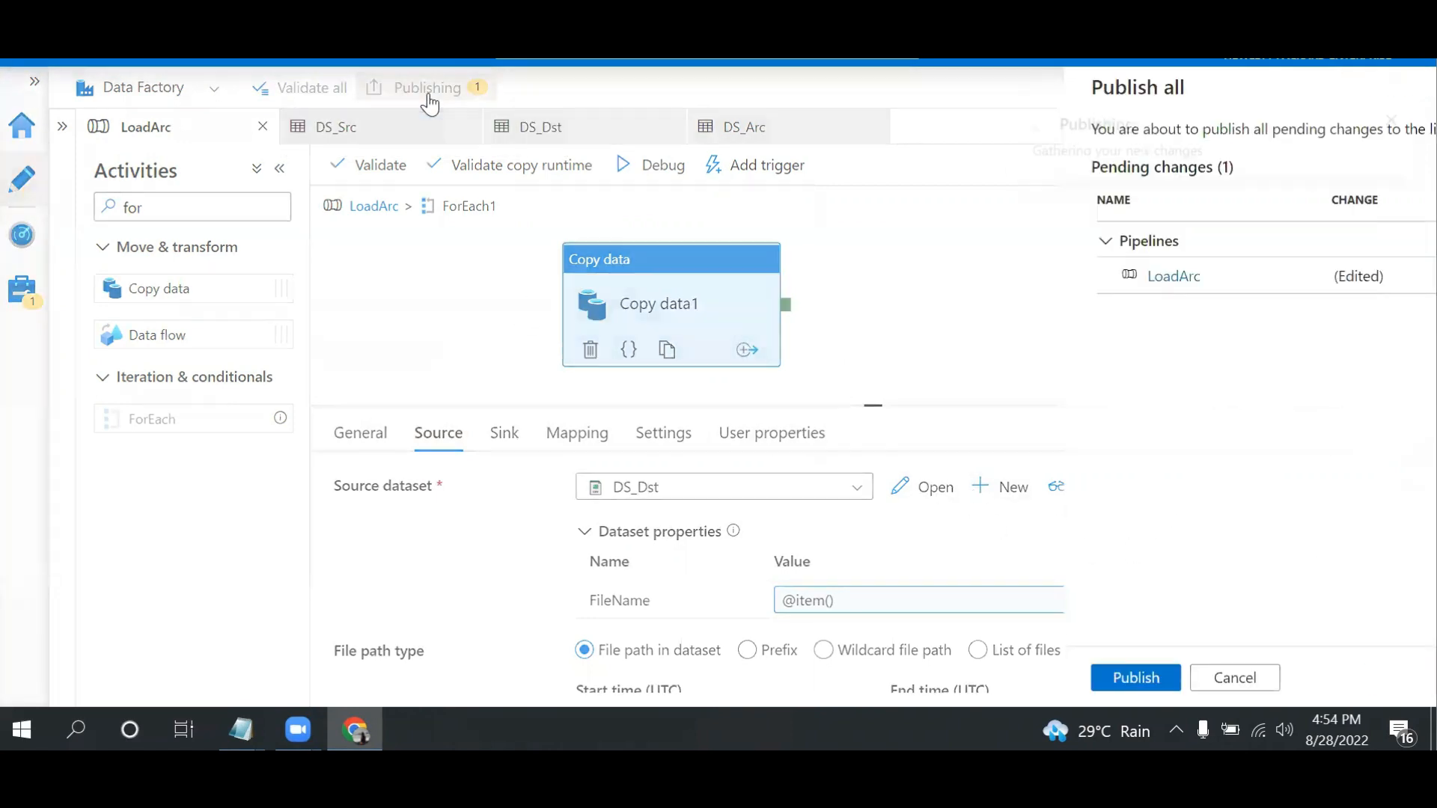
{"action": "left_click", "coordinate": [809, 679]}
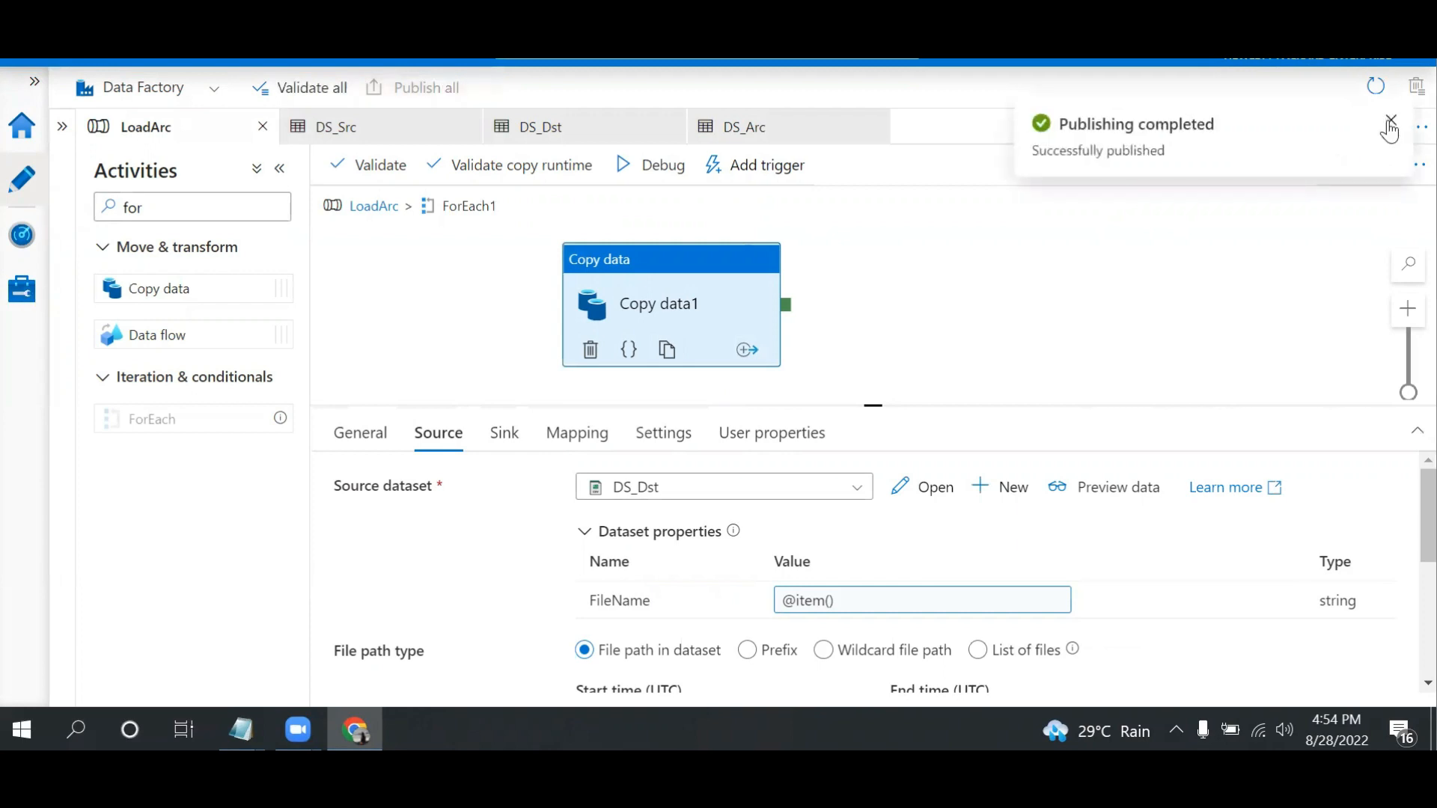
{"action": "left_click", "coordinate": [1389, 123]}
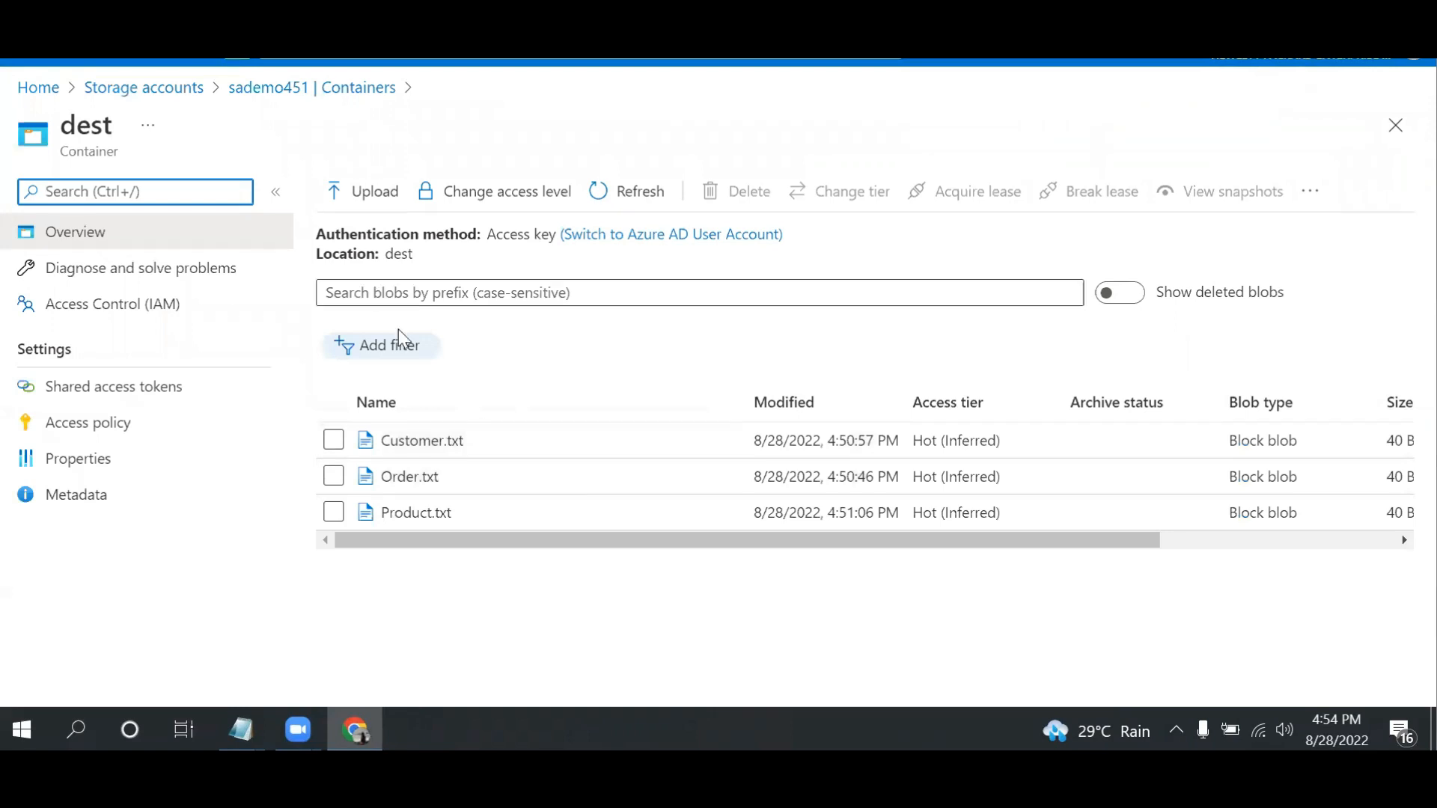
Delete Customer.txt, Order.txt and Product.txt from the dest container
{"action": "left_click", "coordinate": [333, 445]}
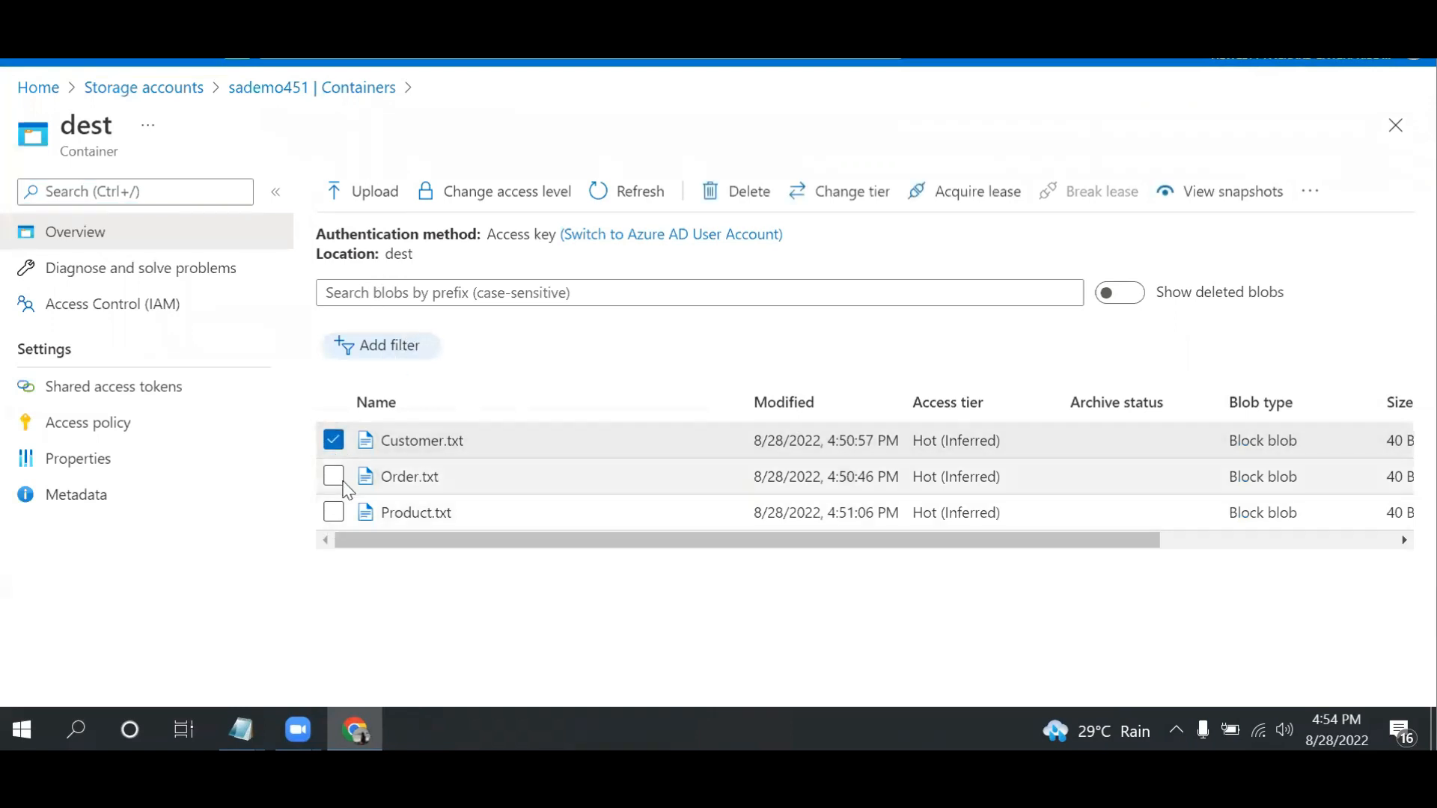
{"action": "left_click", "coordinate": [334, 476]}
{"action": "left_click", "coordinate": [334, 513]}
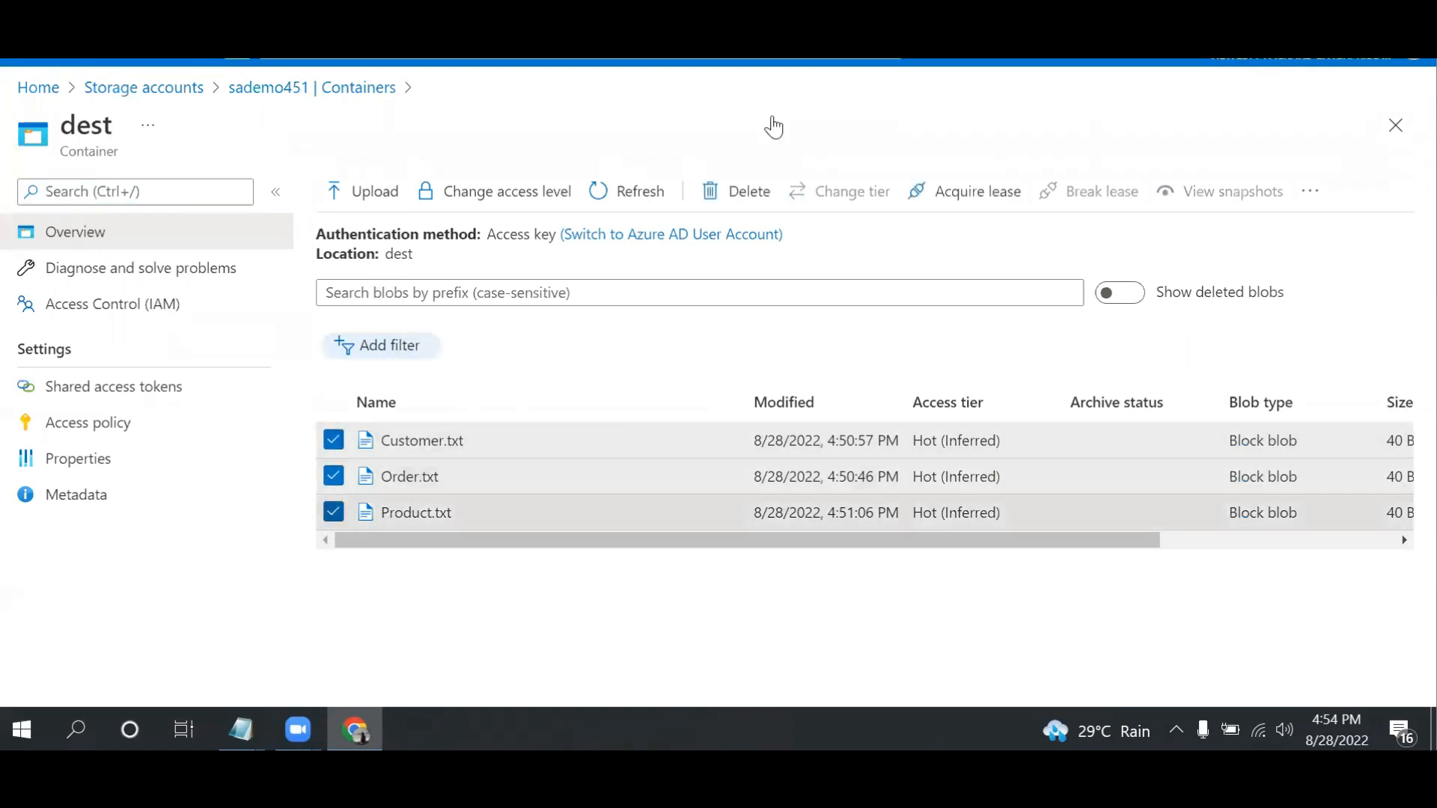
{"action": "left_click", "coordinate": [749, 191]}
{"action": "left_click", "coordinate": [386, 529]}
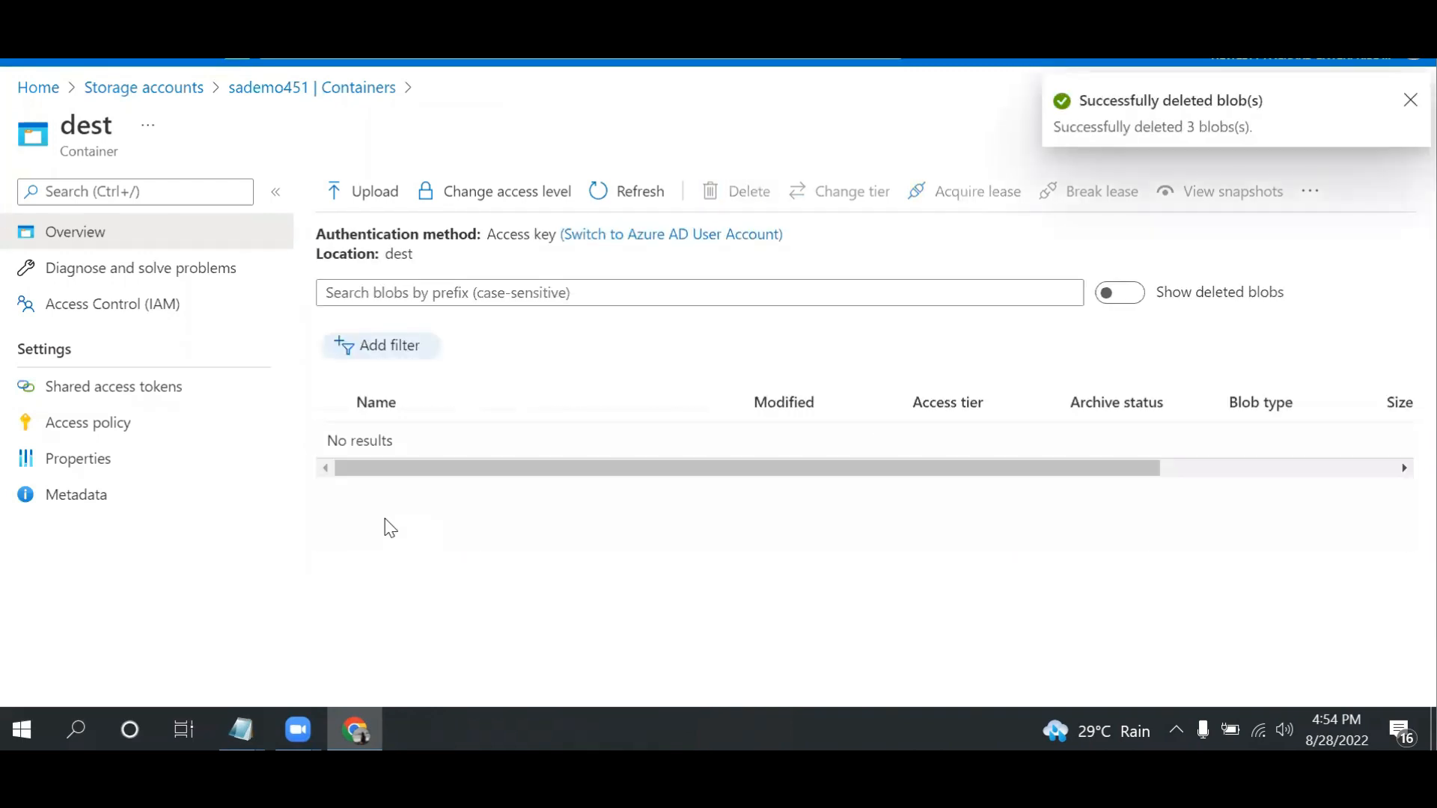
Inspect the contents of the archive, dest and source containers in the sademo451 storage account
{"action": "left_click", "coordinate": [312, 90]}
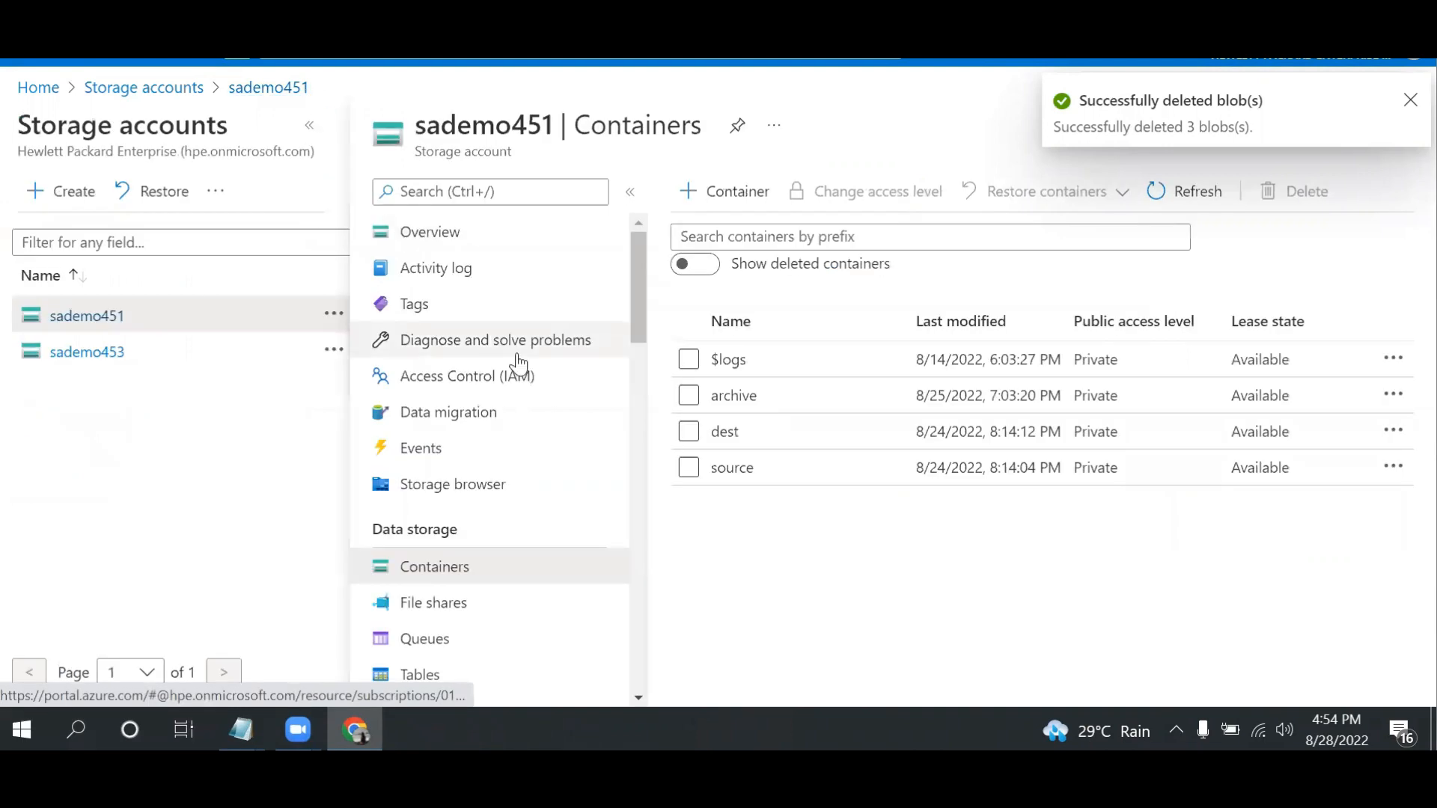
{"action": "left_click", "coordinate": [740, 404]}
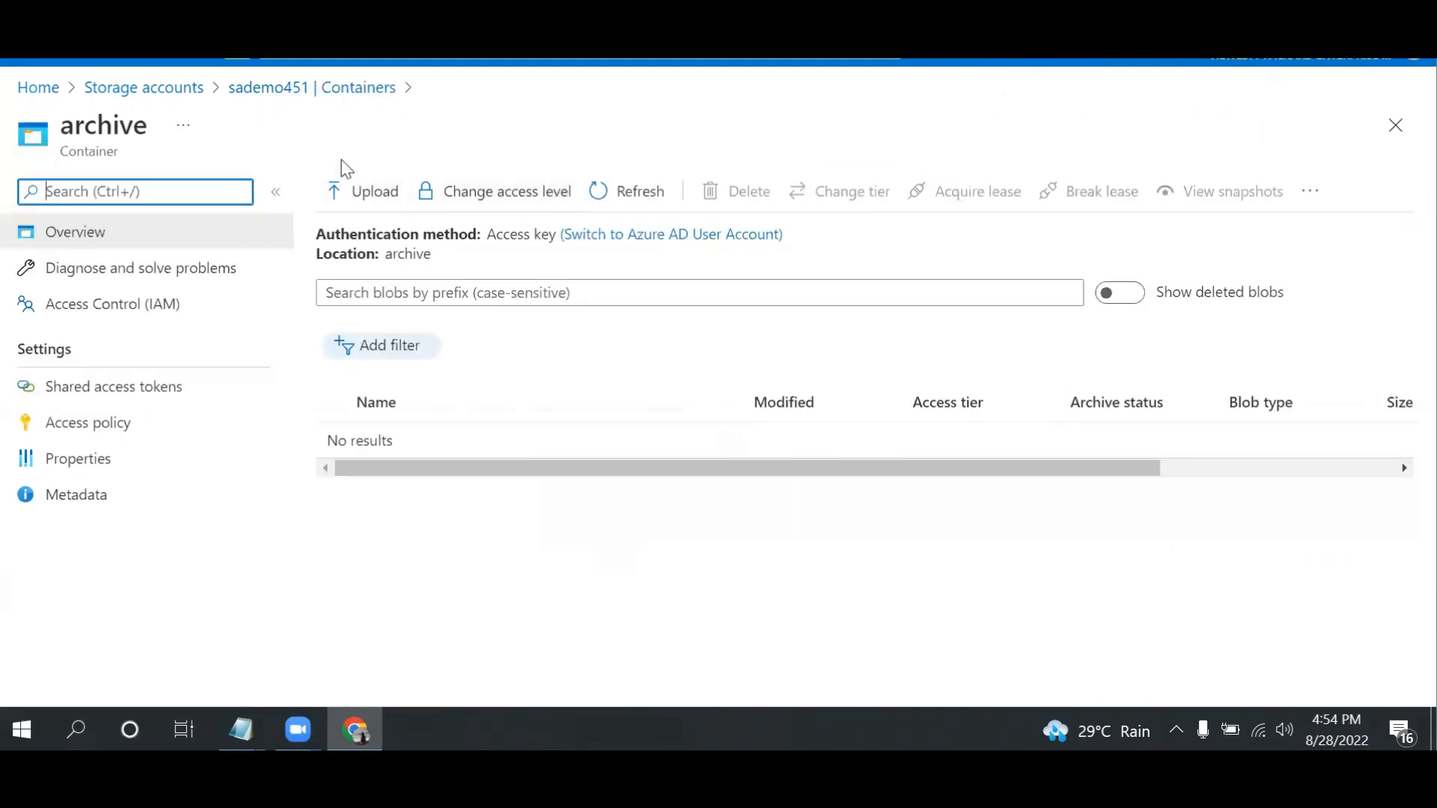
{"action": "left_click", "coordinate": [268, 88]}
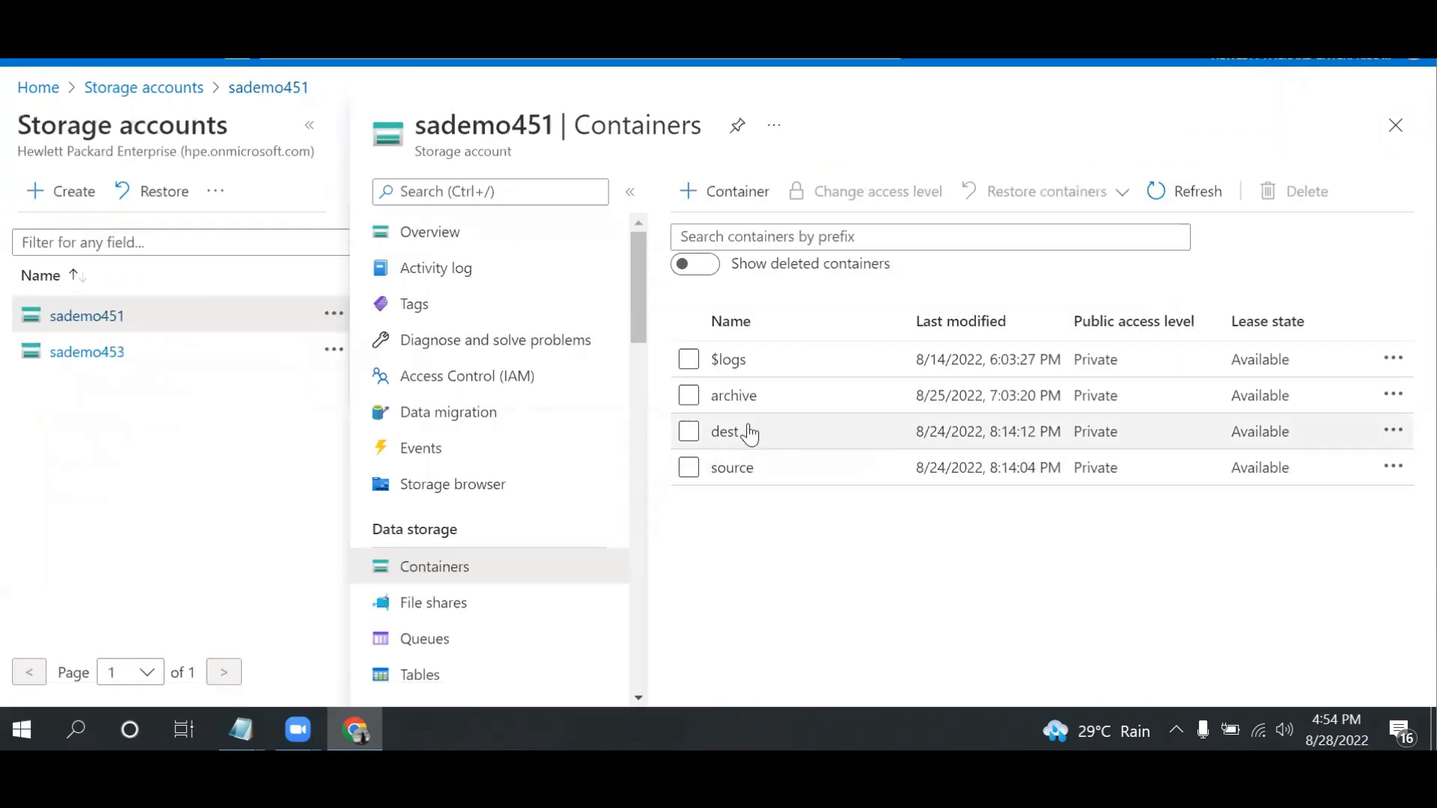
{"action": "left_click", "coordinate": [724, 432]}
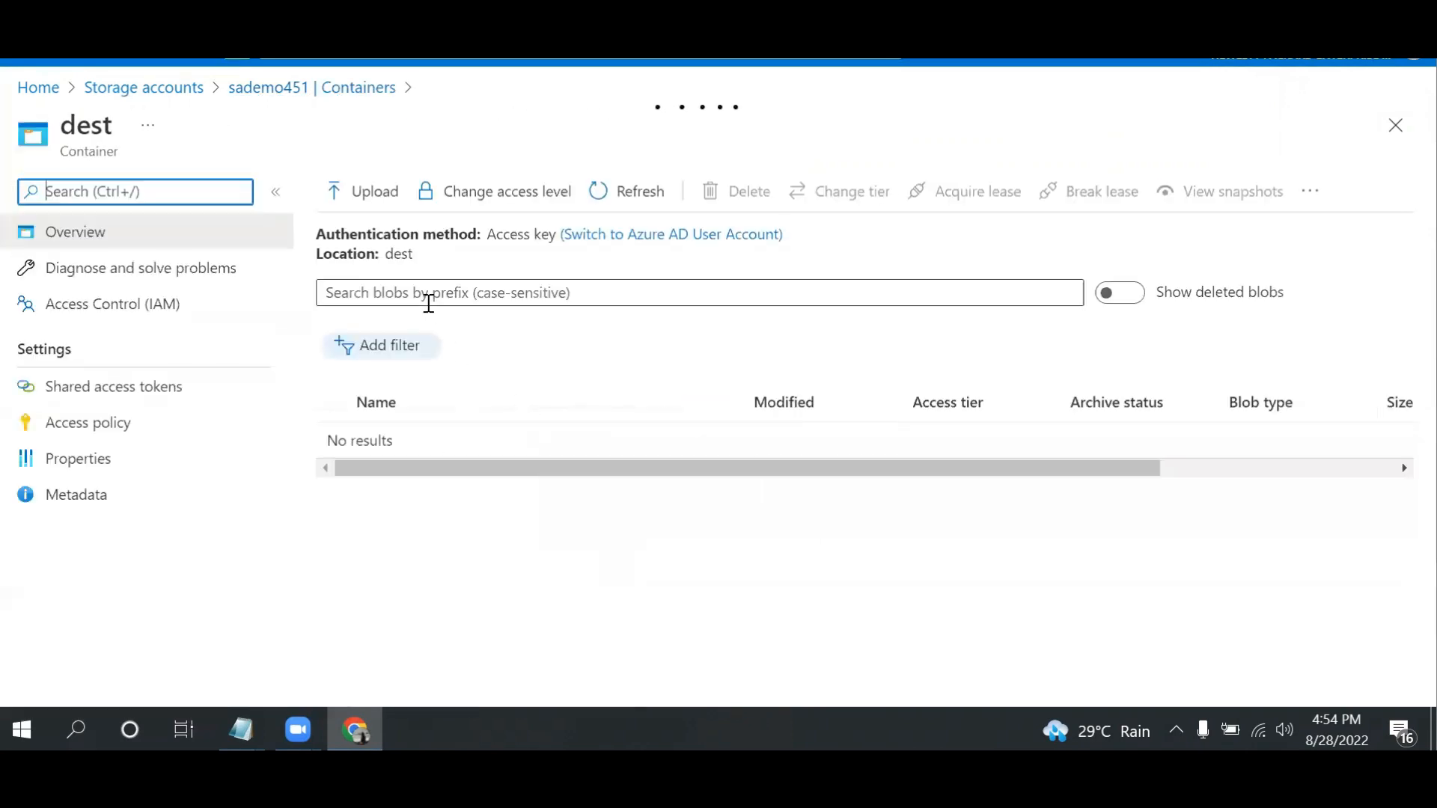
{"action": "left_click", "coordinate": [306, 91]}
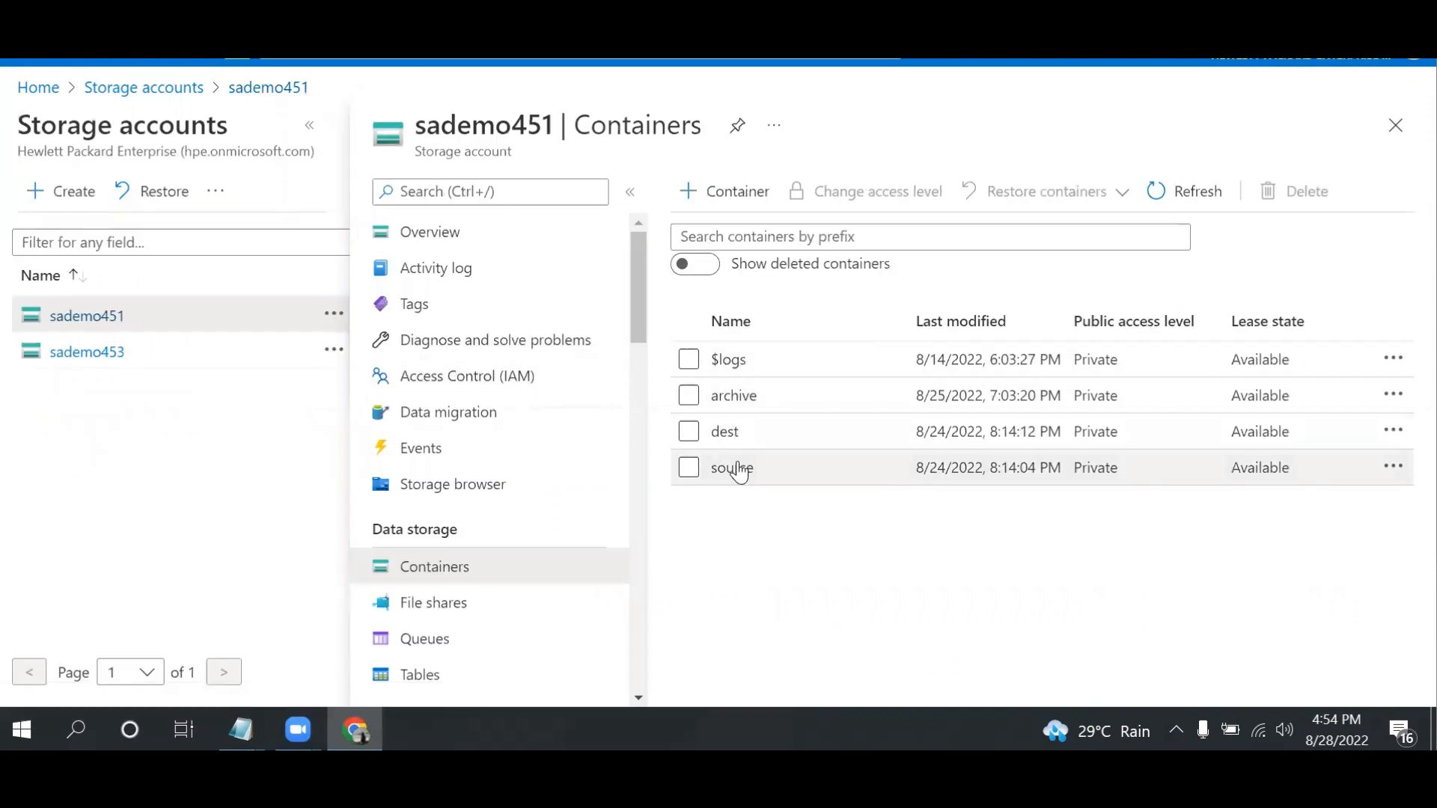
{"action": "left_click", "coordinate": [732, 469]}
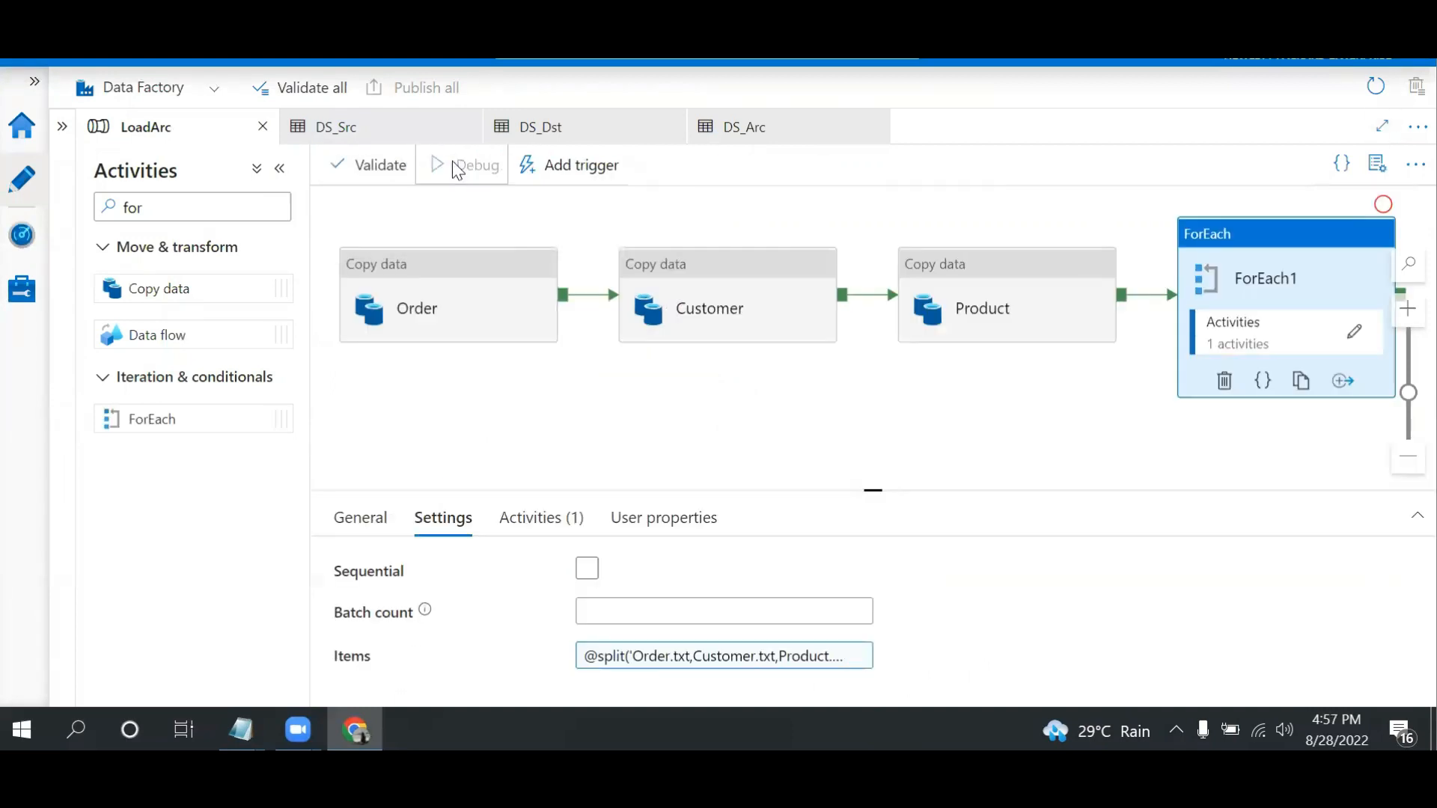
Run the LoadArc pipeline in debug mode and review the run status of its activities
{"action": "left_click", "coordinate": [458, 170]}
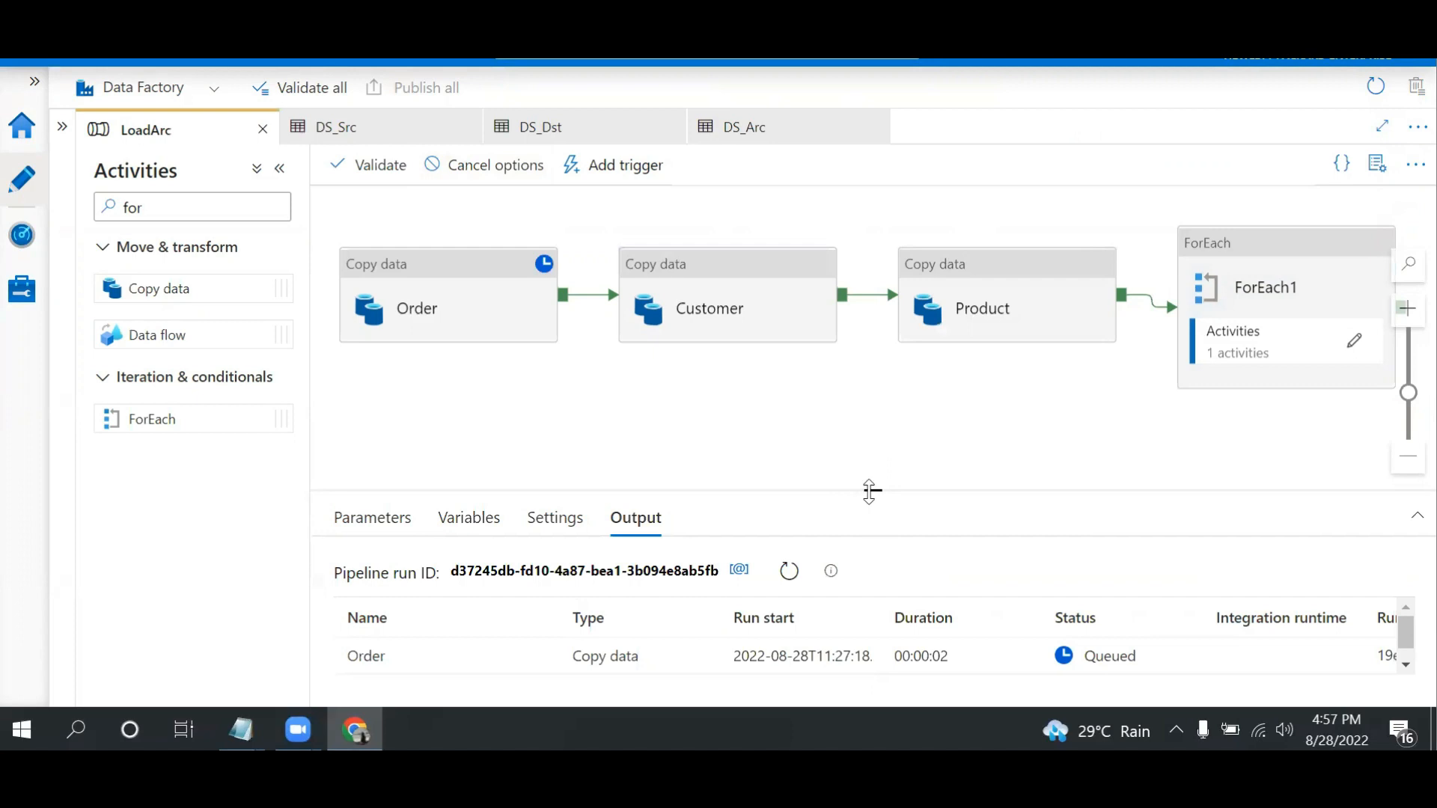
{"action": "left_click_drag", "start_coordinate": [873, 490], "coordinate": [875, 409]}
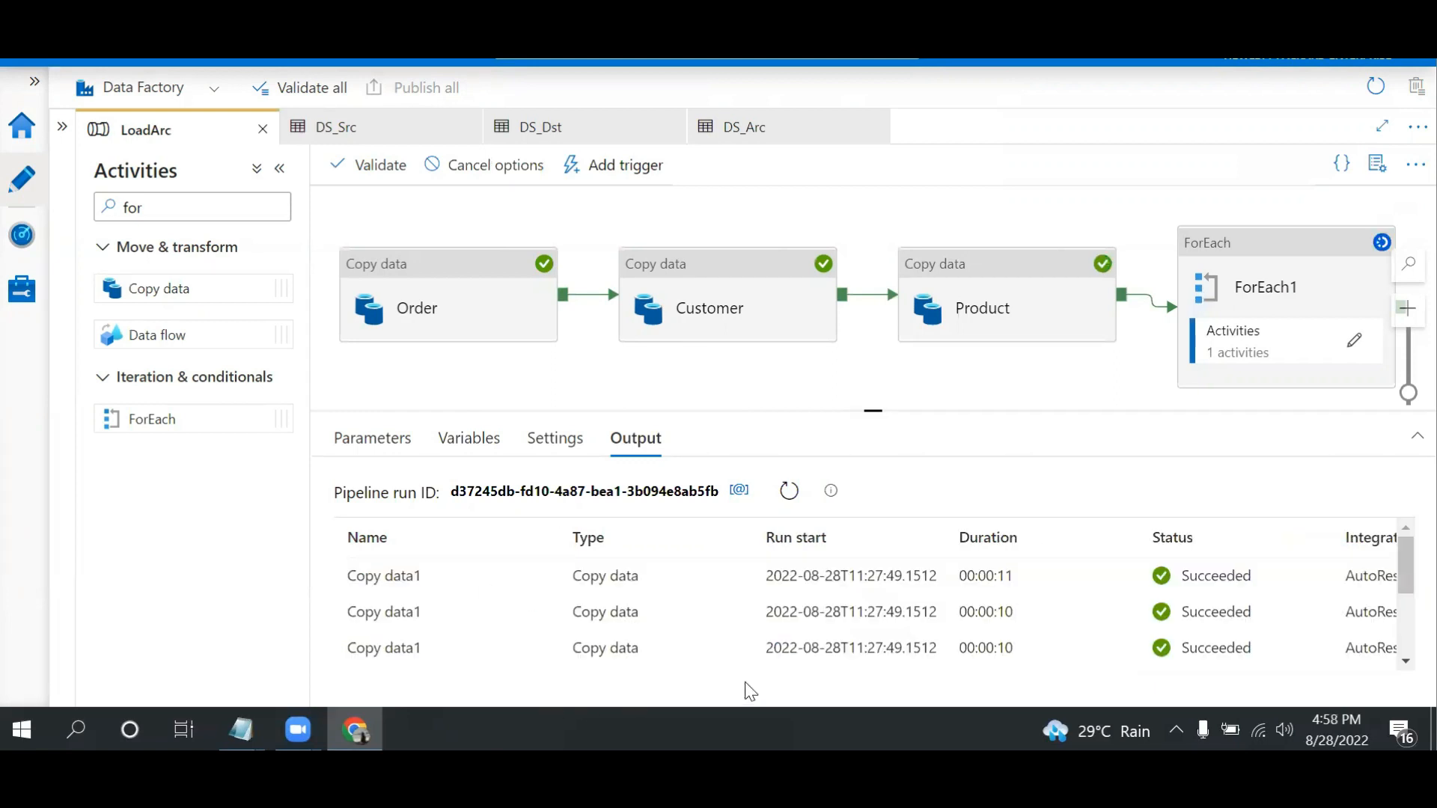
{"action": "mouse_move", "coordinate": [1407, 566]}
{"action": "left_mouse_down"}
{"action": "mouse_move", "coordinate": [1406, 627]}
{"action": "mouse_move", "coordinate": [1407, 566]}
{"action": "left_mouse_up"}
Switch to the Azure portal and inspect the files in sademo451's source container
{"action": "key", "text": "ctrl+Tab"}
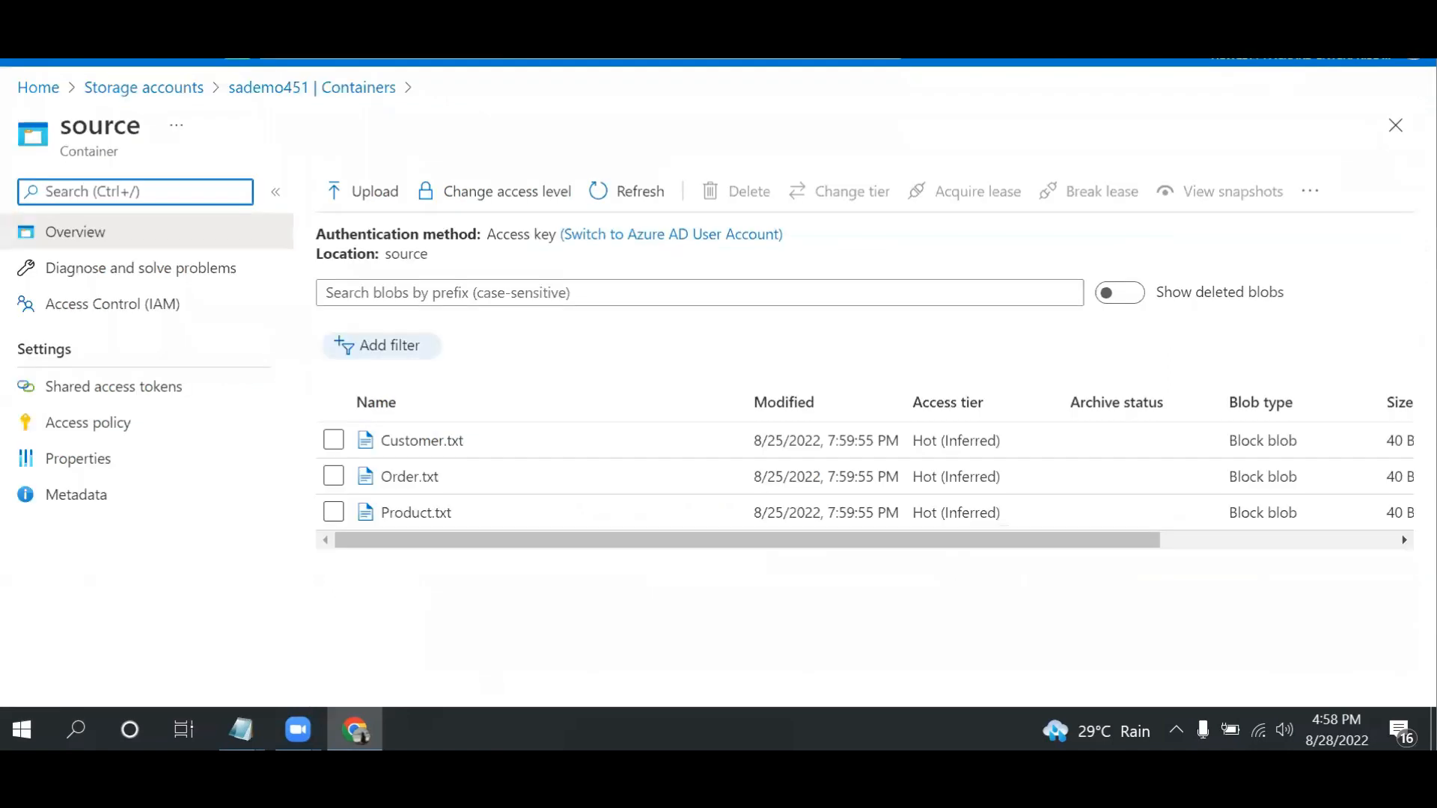
{"action": "left_click", "coordinate": [181, 89]}
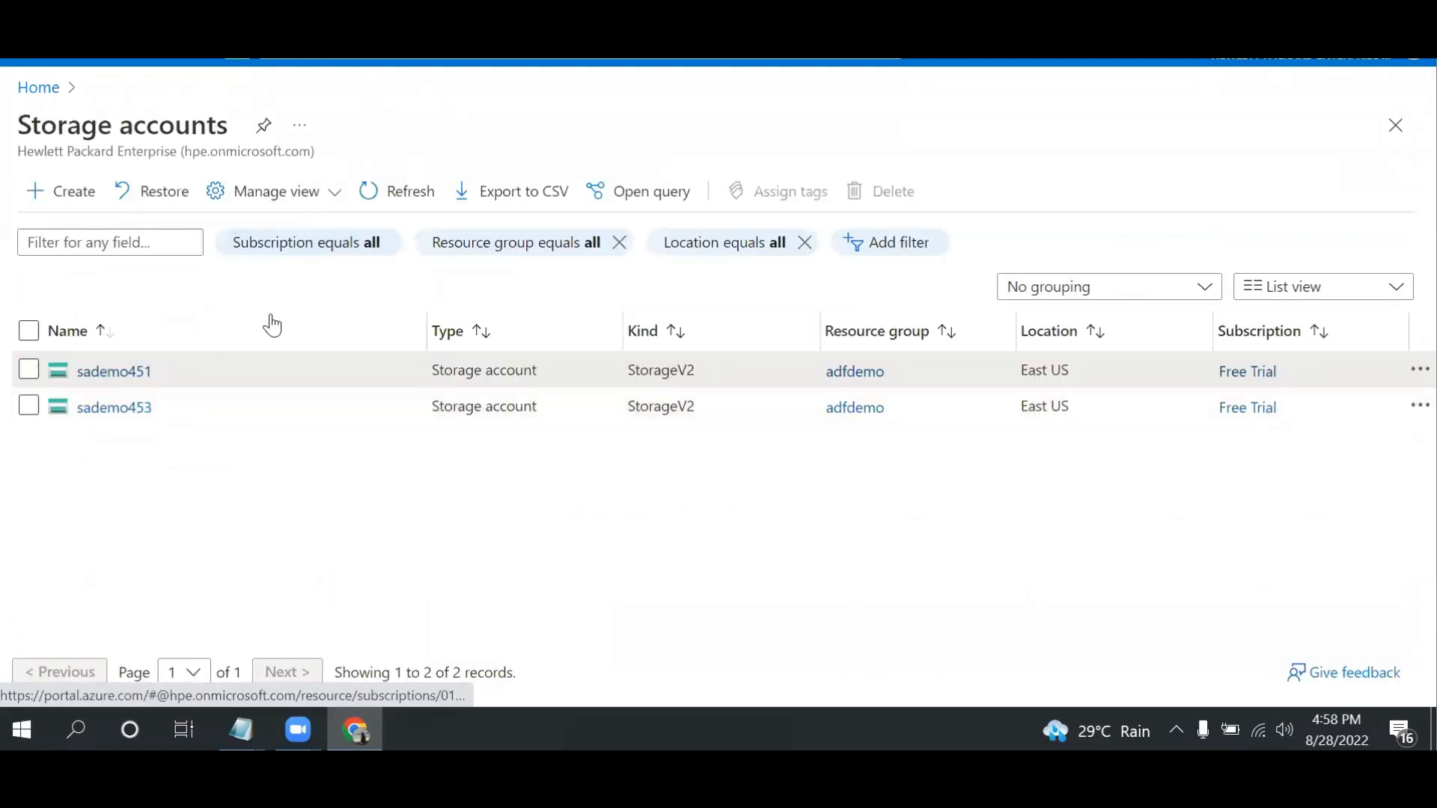
{"action": "left_click", "coordinate": [114, 372]}
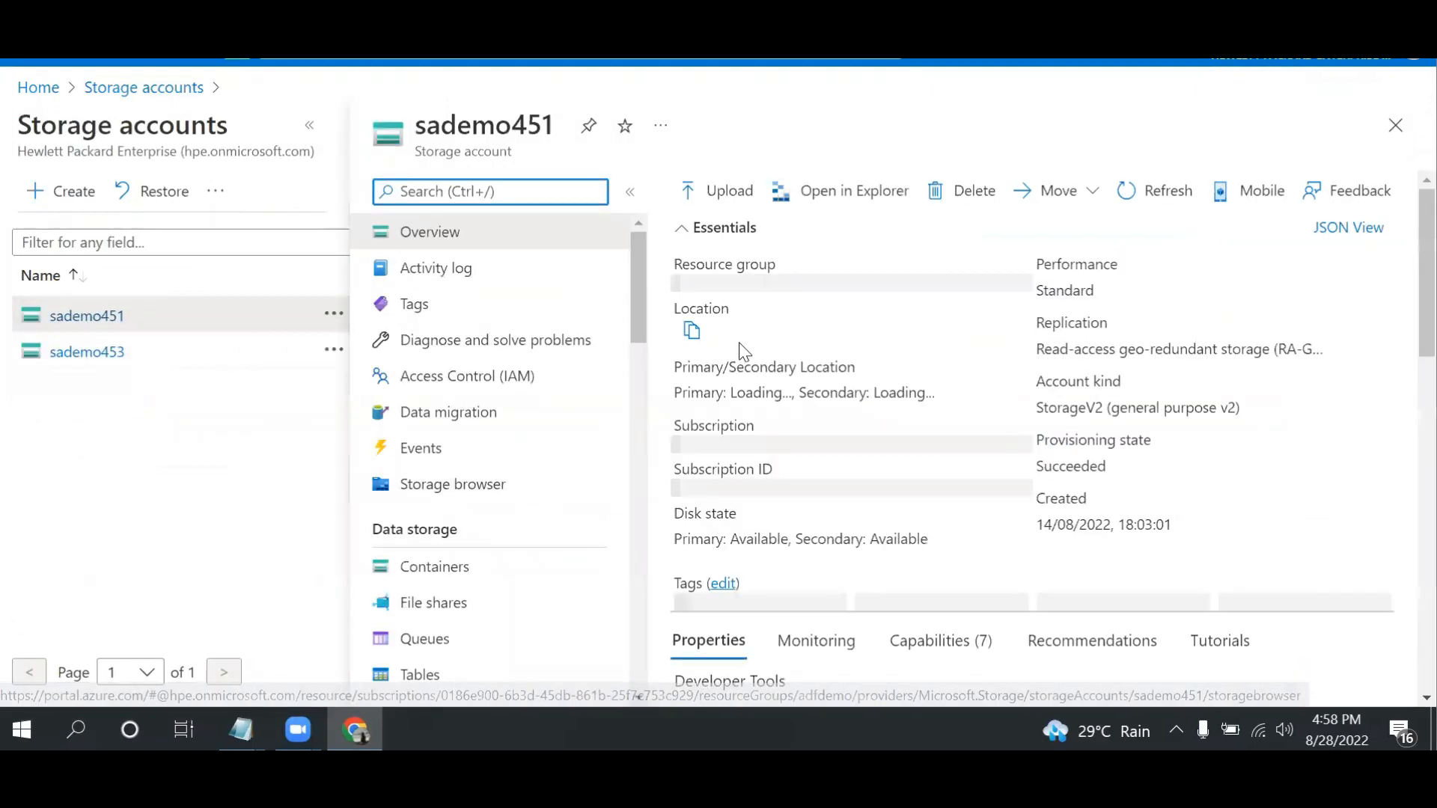
{"action": "left_click", "coordinate": [455, 570]}
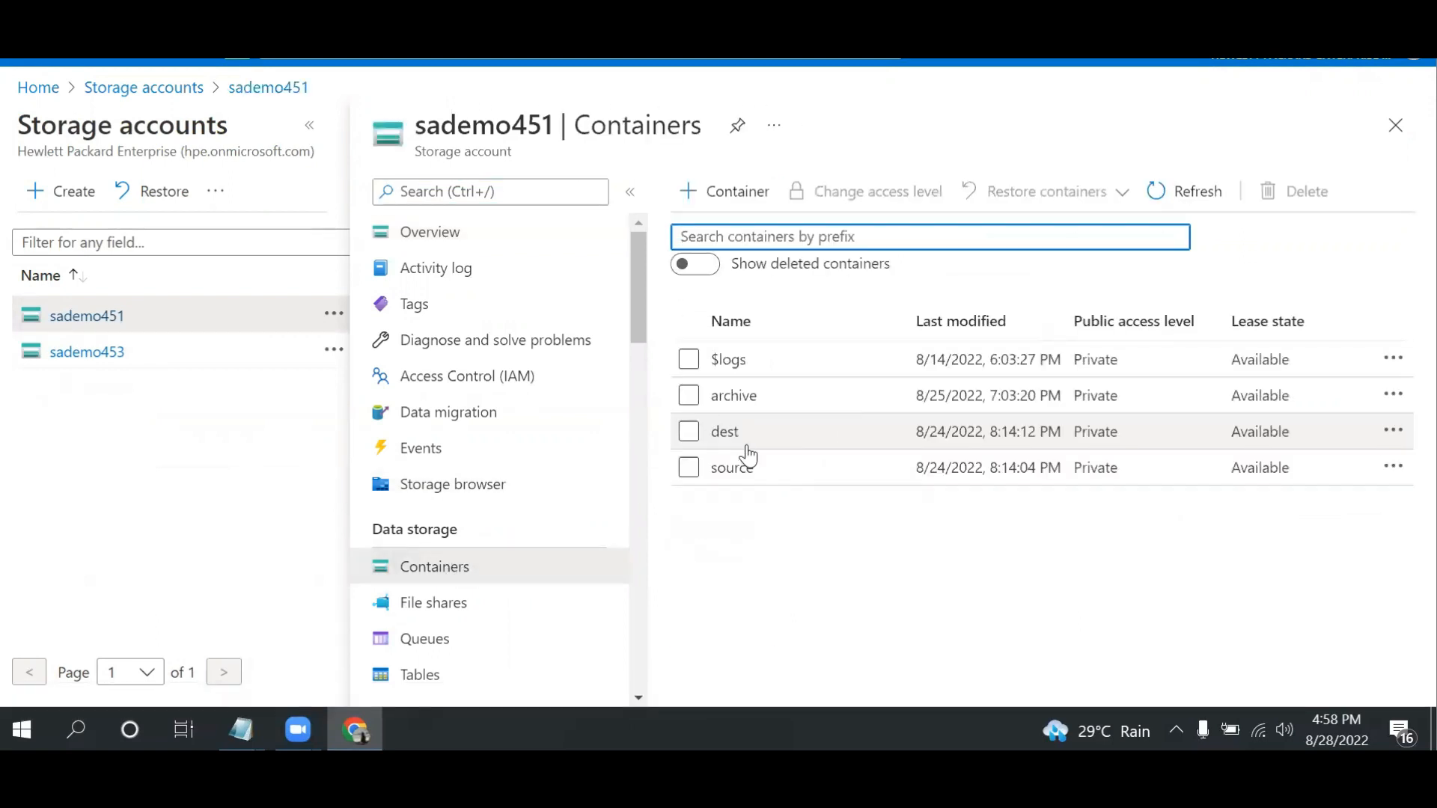
{"action": "left_click", "coordinate": [743, 471]}
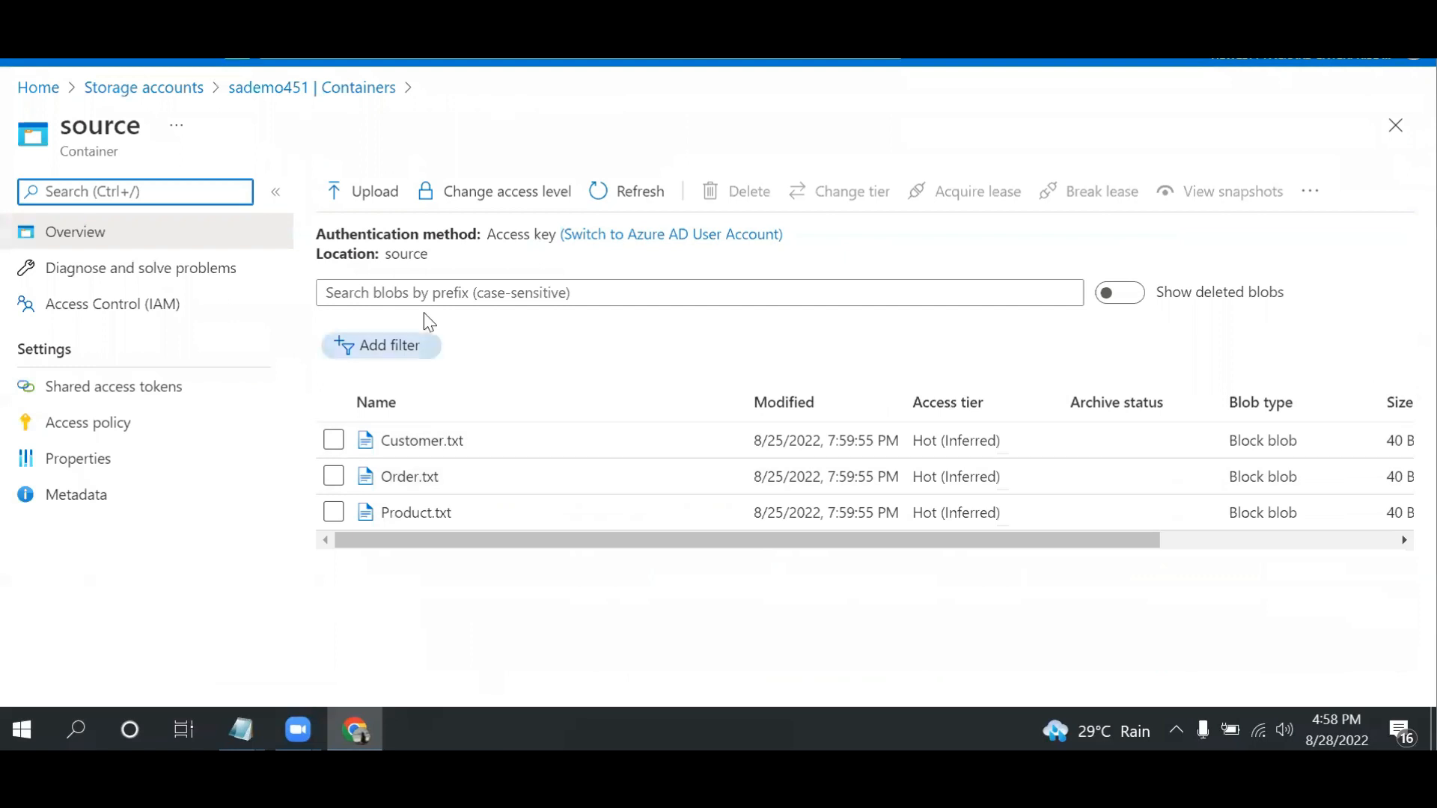
Inspect the files and modification times in sademo451's dest container and its archive container
{"action": "left_click", "coordinate": [191, 91]}
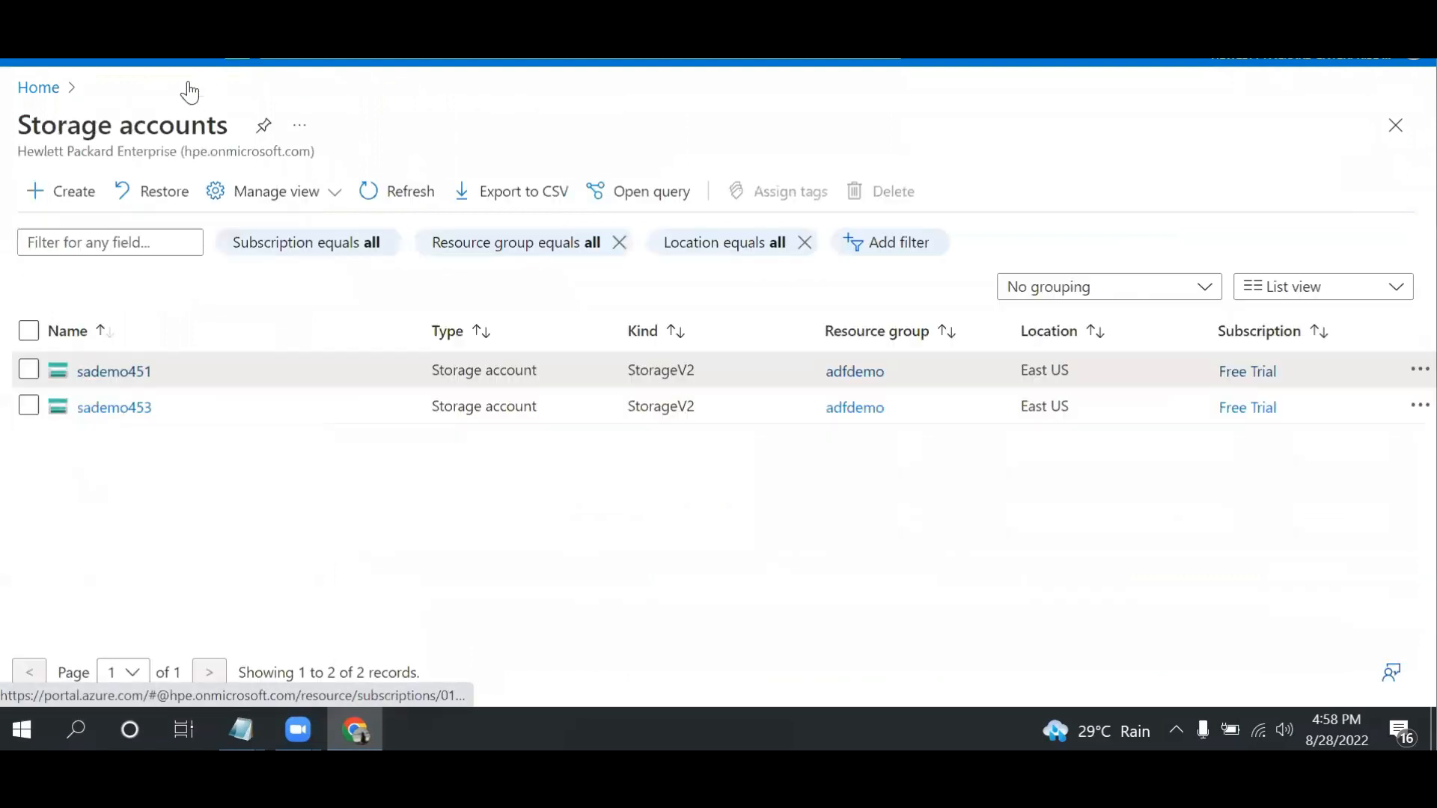
{"action": "left_click", "coordinate": [113, 378]}
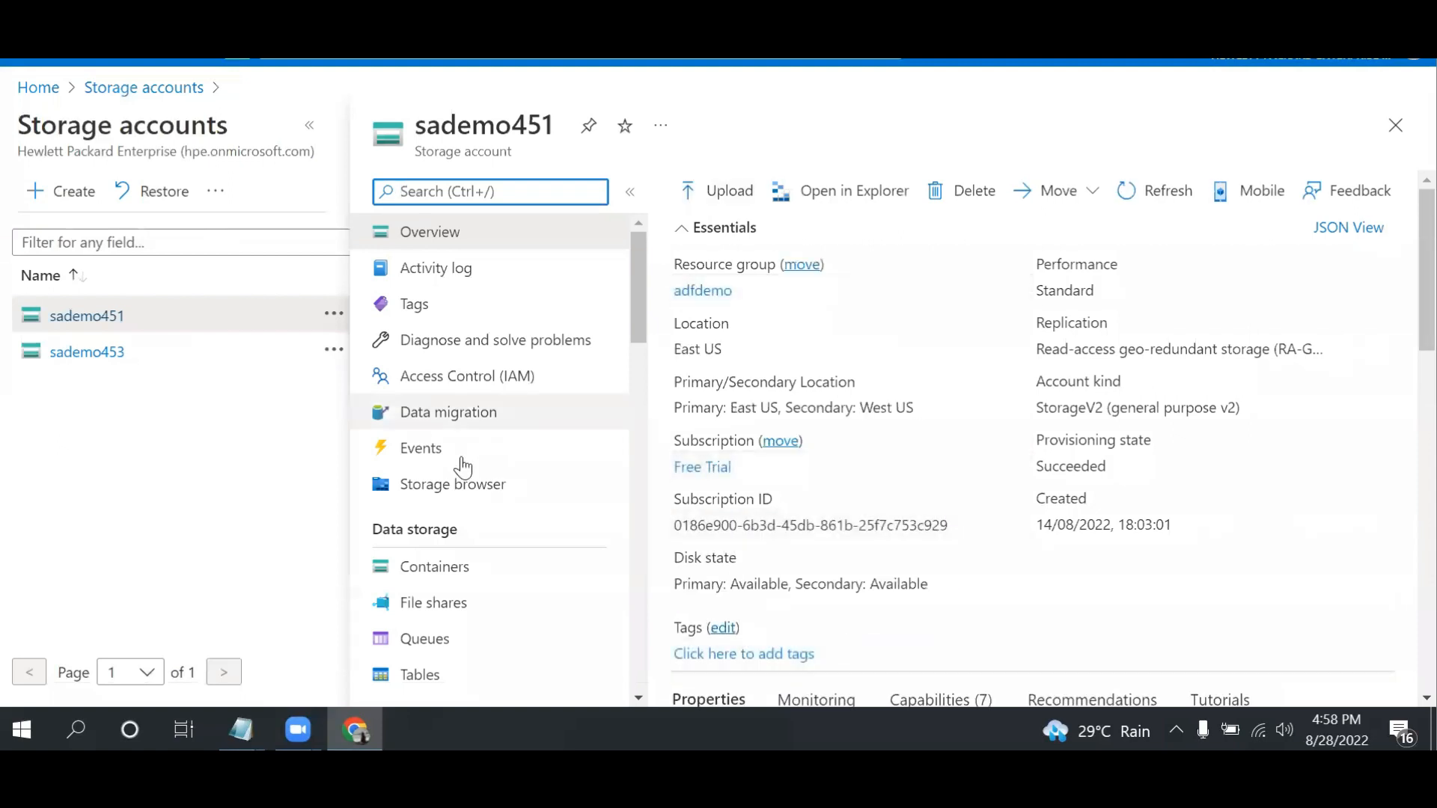
{"action": "left_click", "coordinate": [417, 584]}
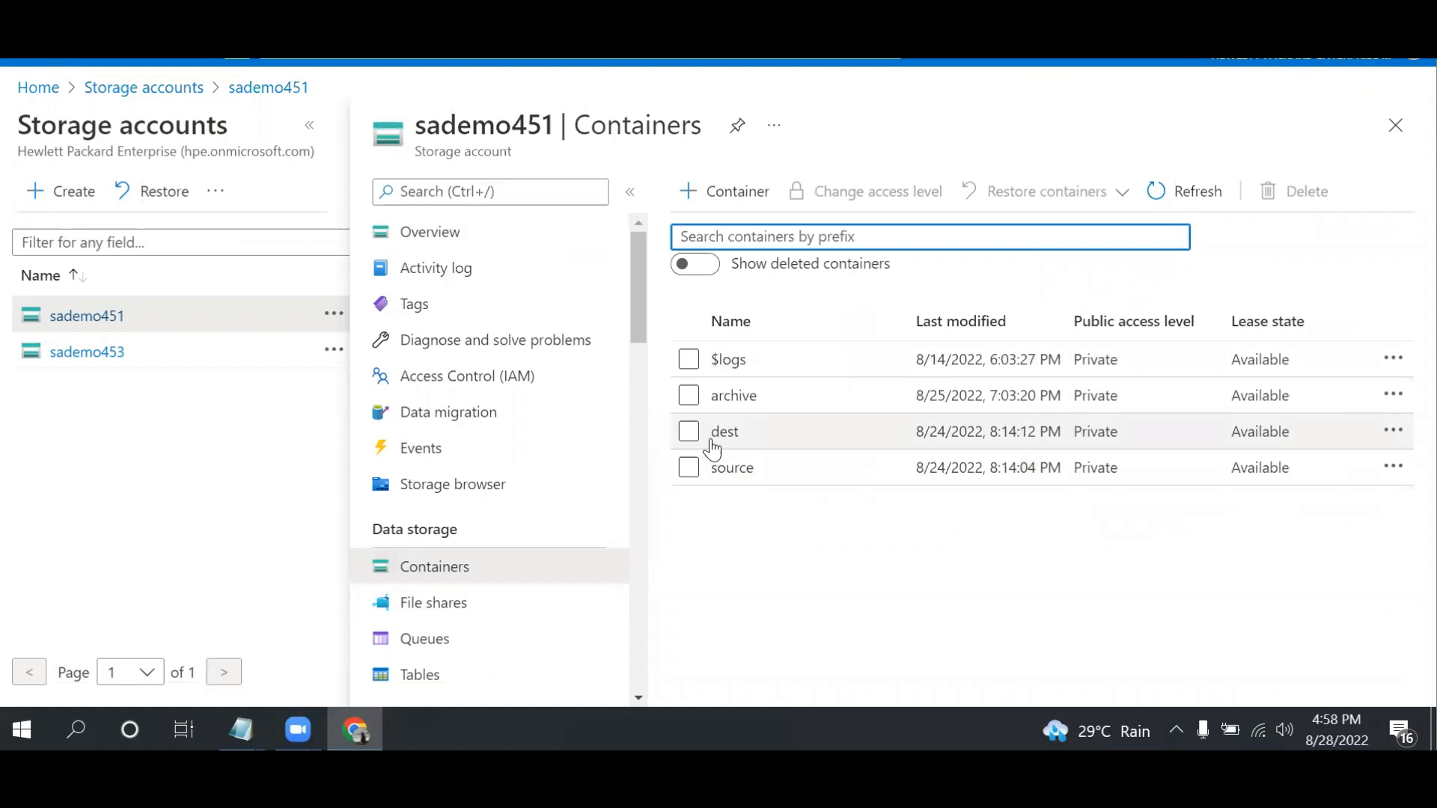
{"action": "left_click", "coordinate": [712, 437]}
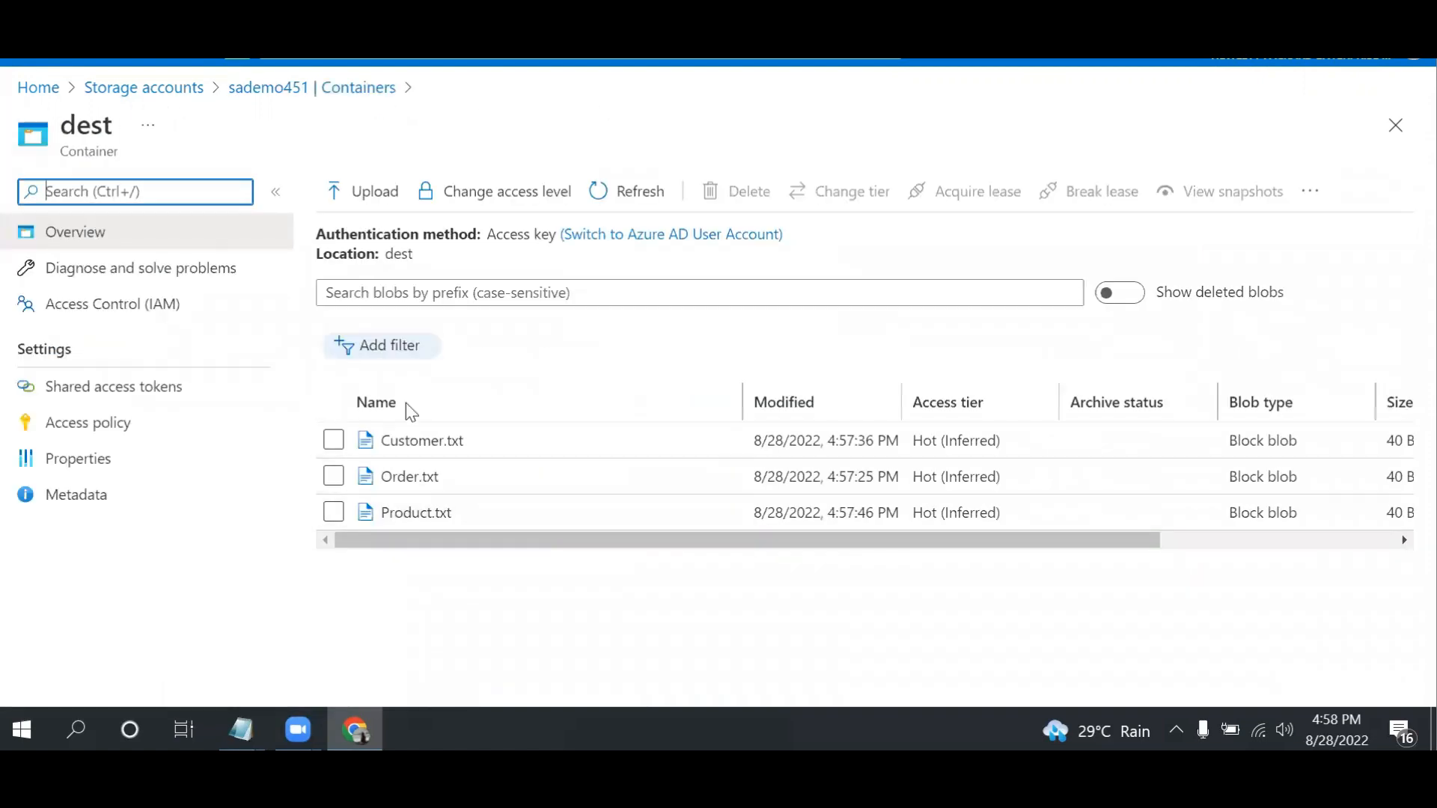
{"action": "left_click", "coordinate": [307, 91]}
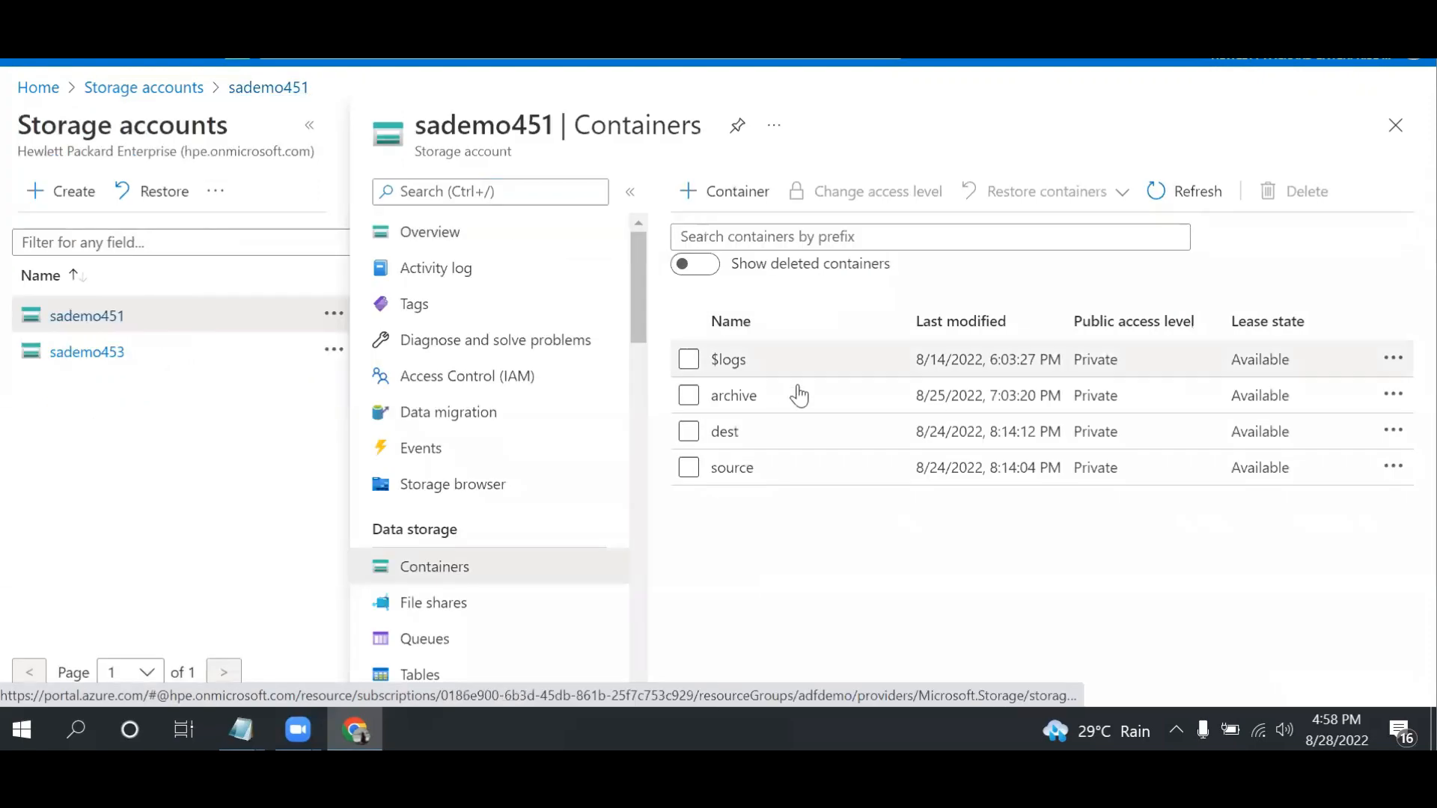
{"action": "left_click", "coordinate": [735, 397]}
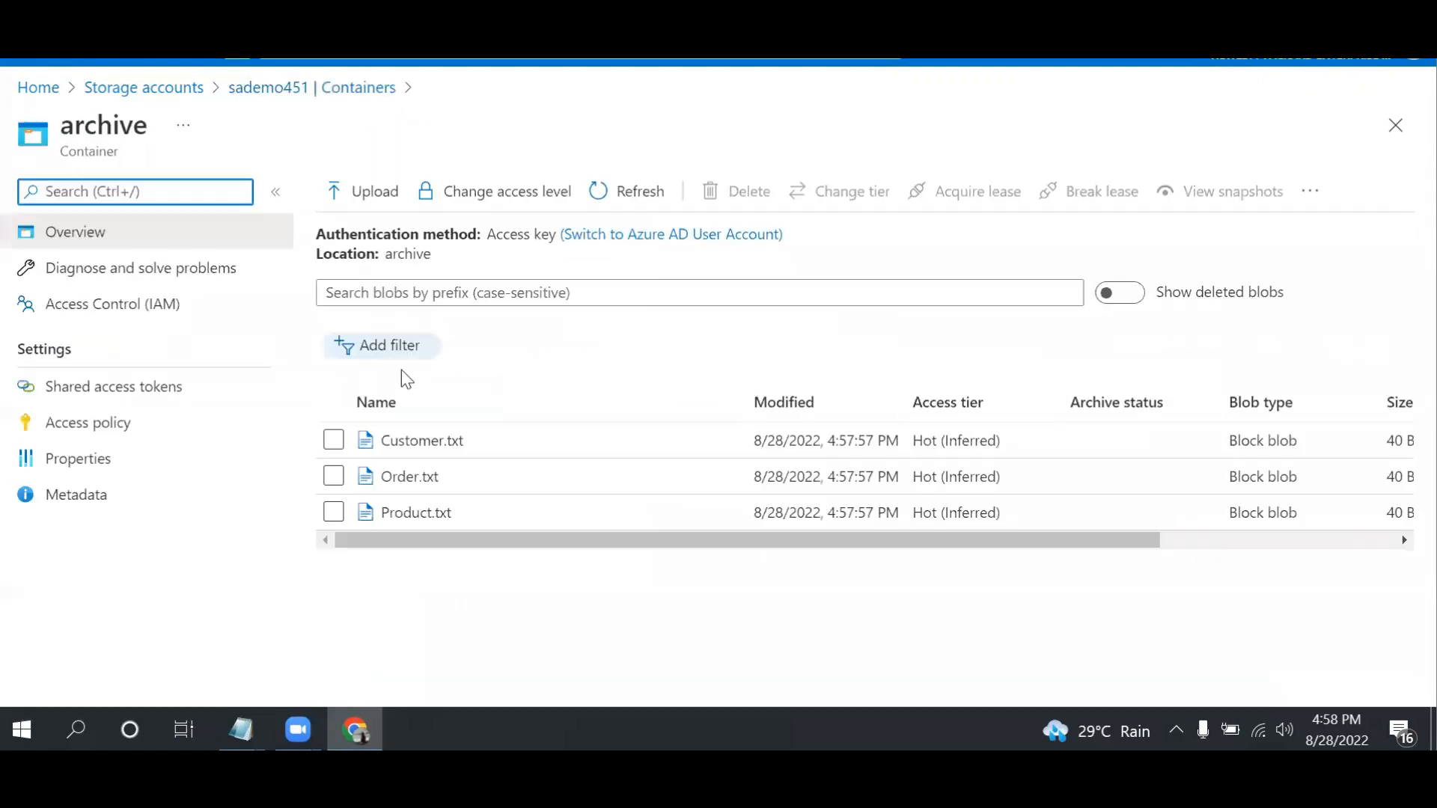